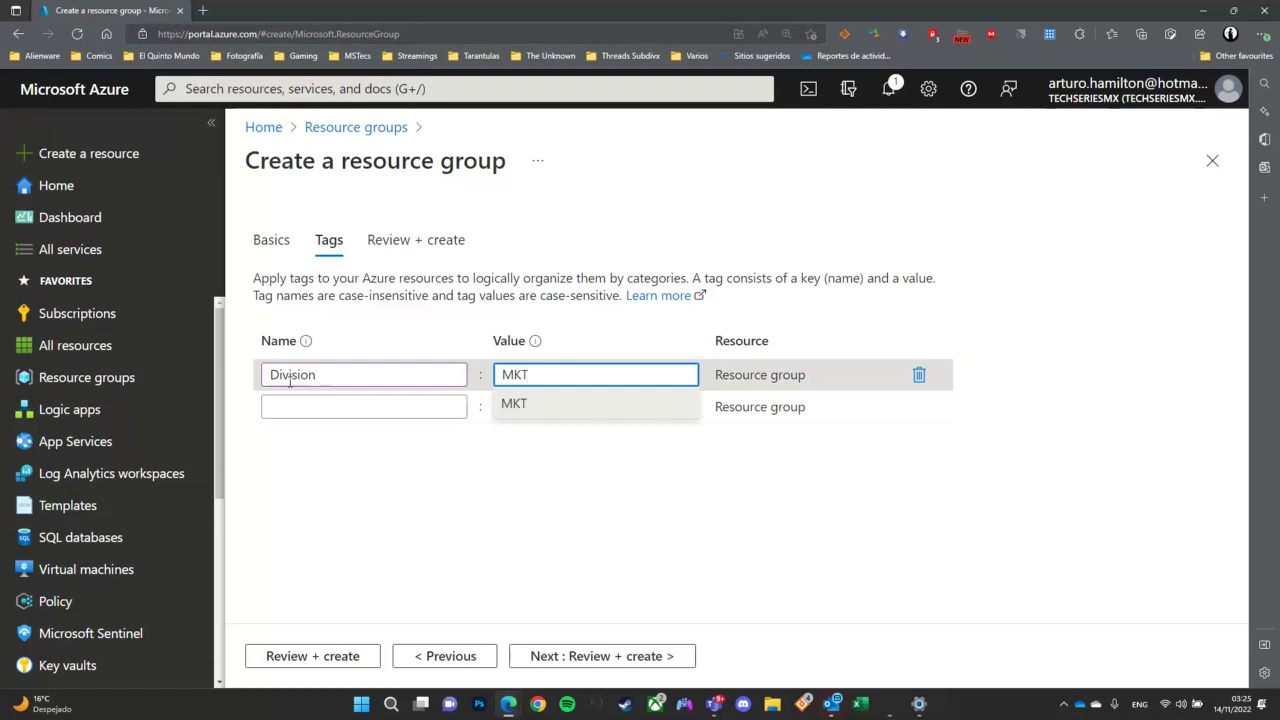
Step: Add a second tag to the new resource group, named "Está en español" with the value "Sí, está en español"
click(366, 403)
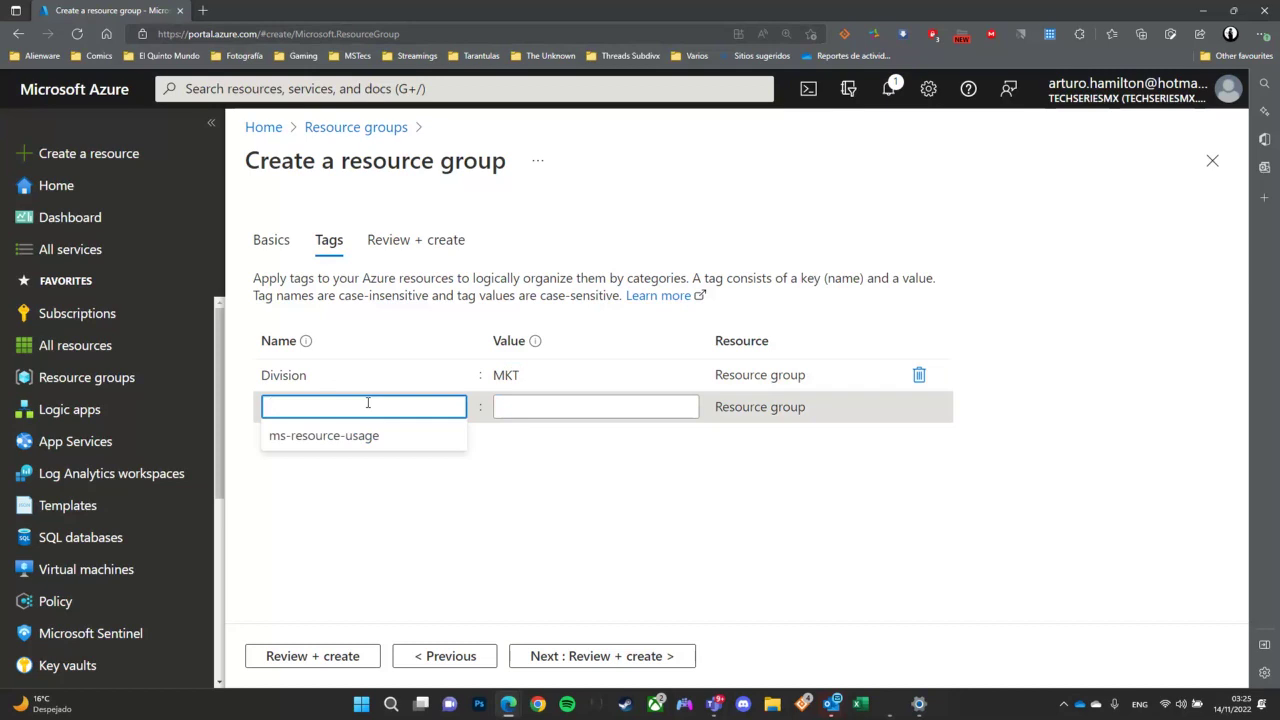
text(Está en es)
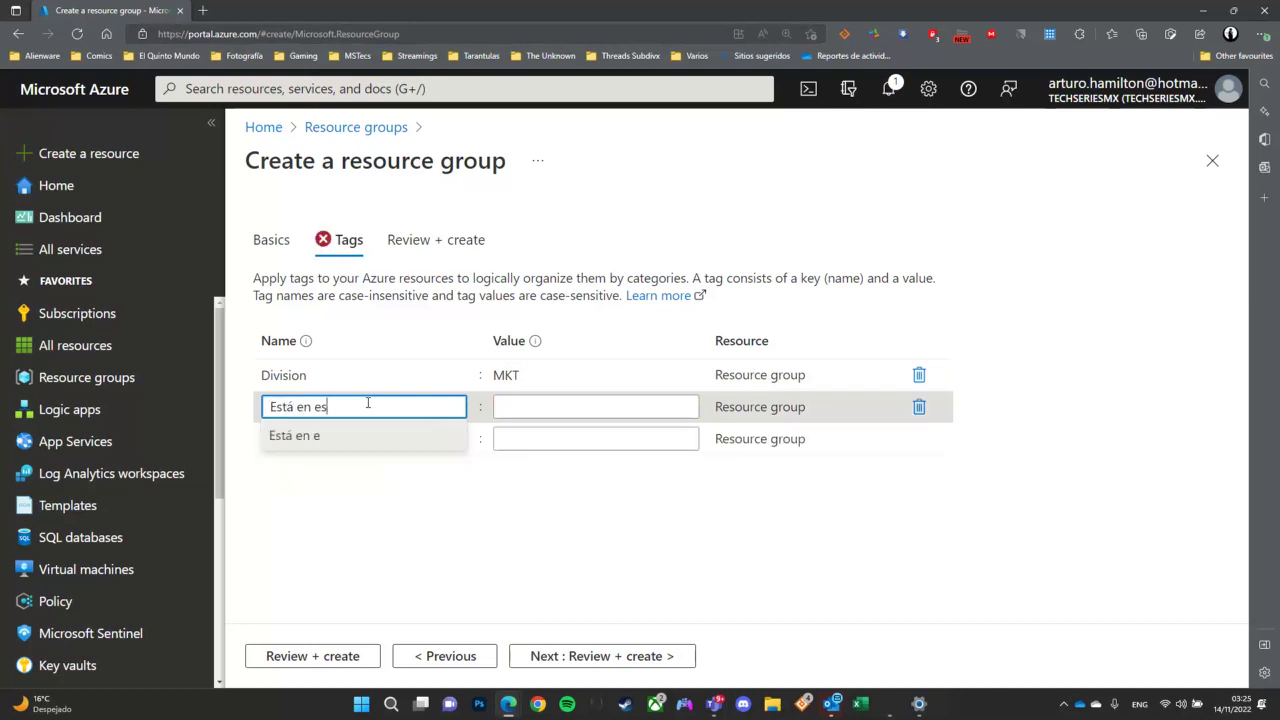
text(pañol)
key(Tab)
text(S)
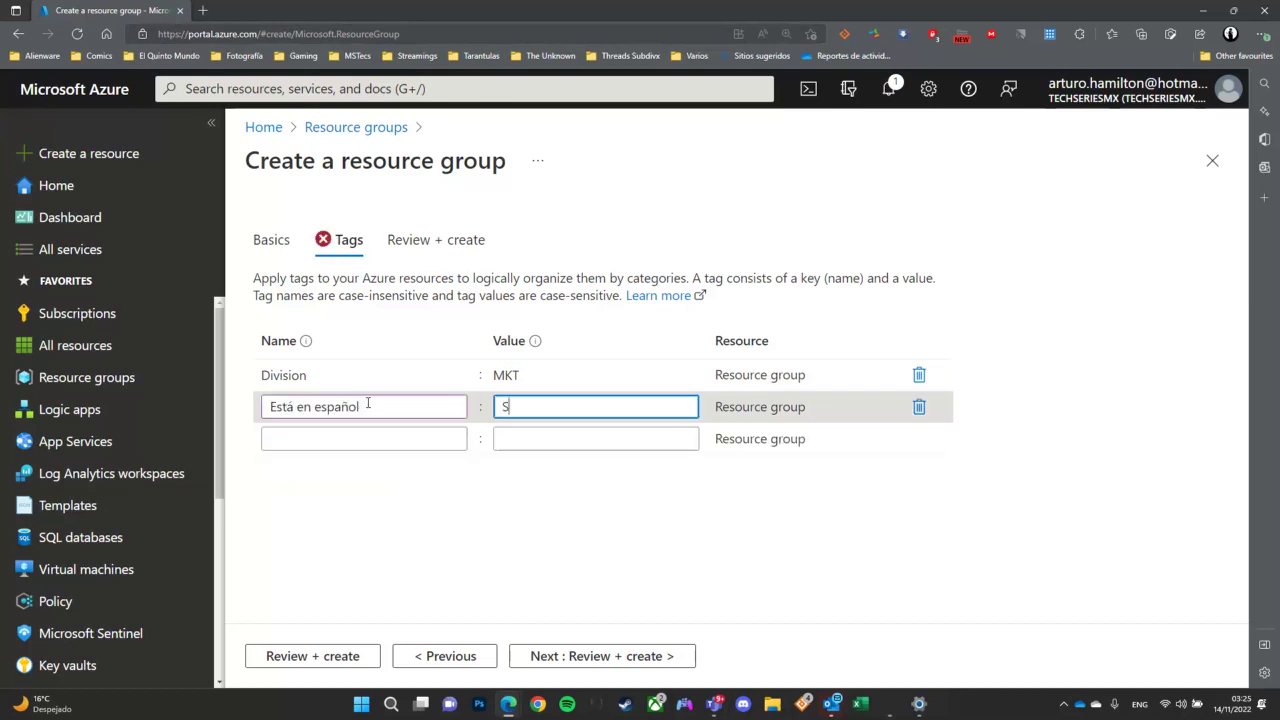
text(í, está en espa)
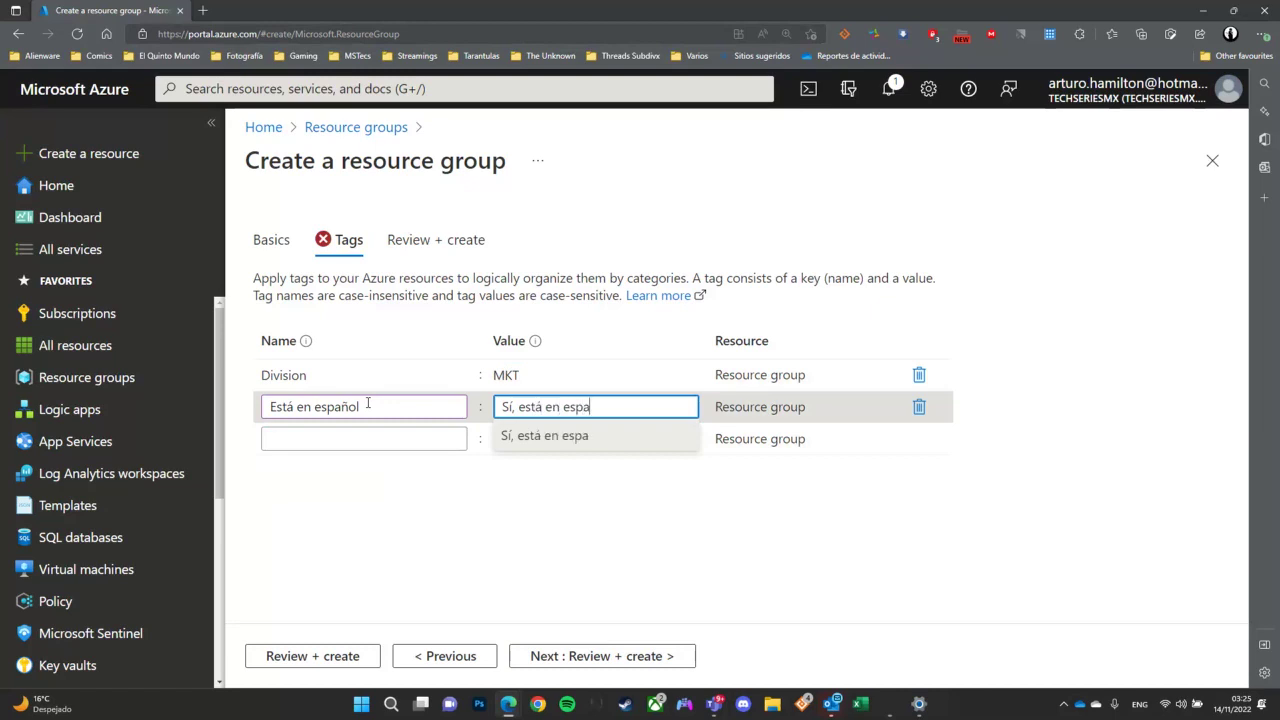
text(ñol)
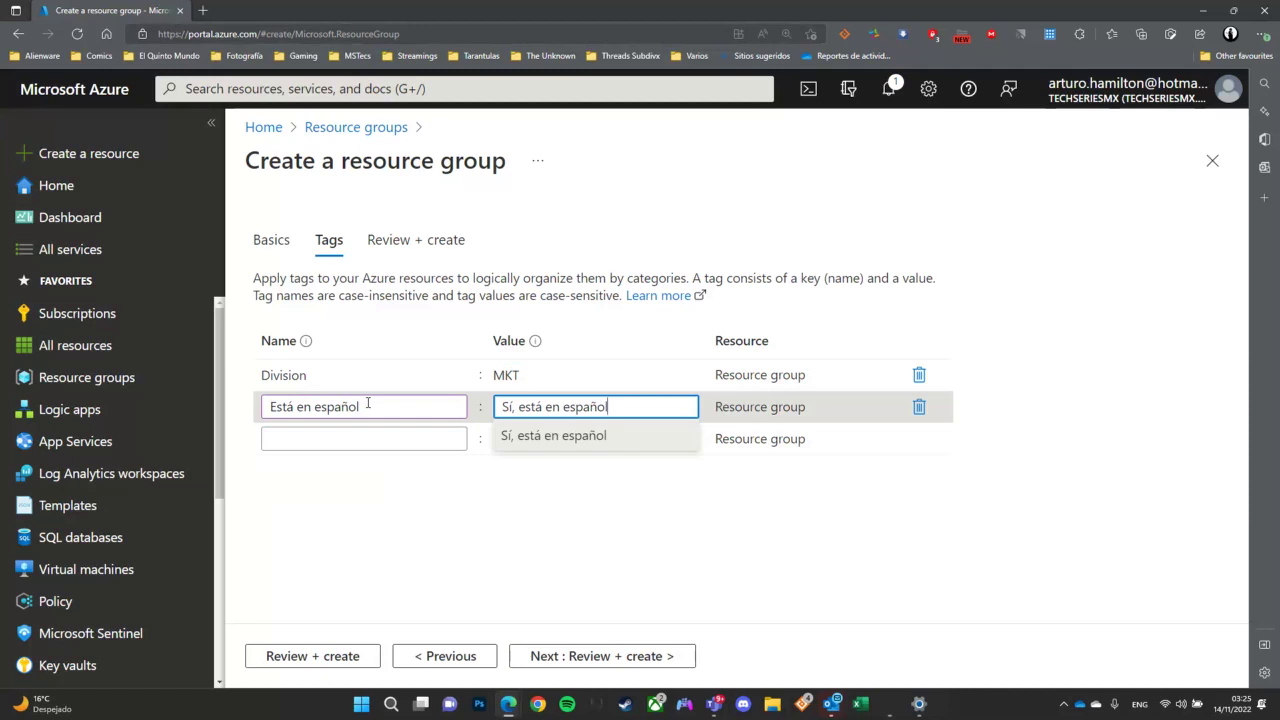
Step: Delete both tags and create the resource group RG-305 without any tags
click(919, 374)
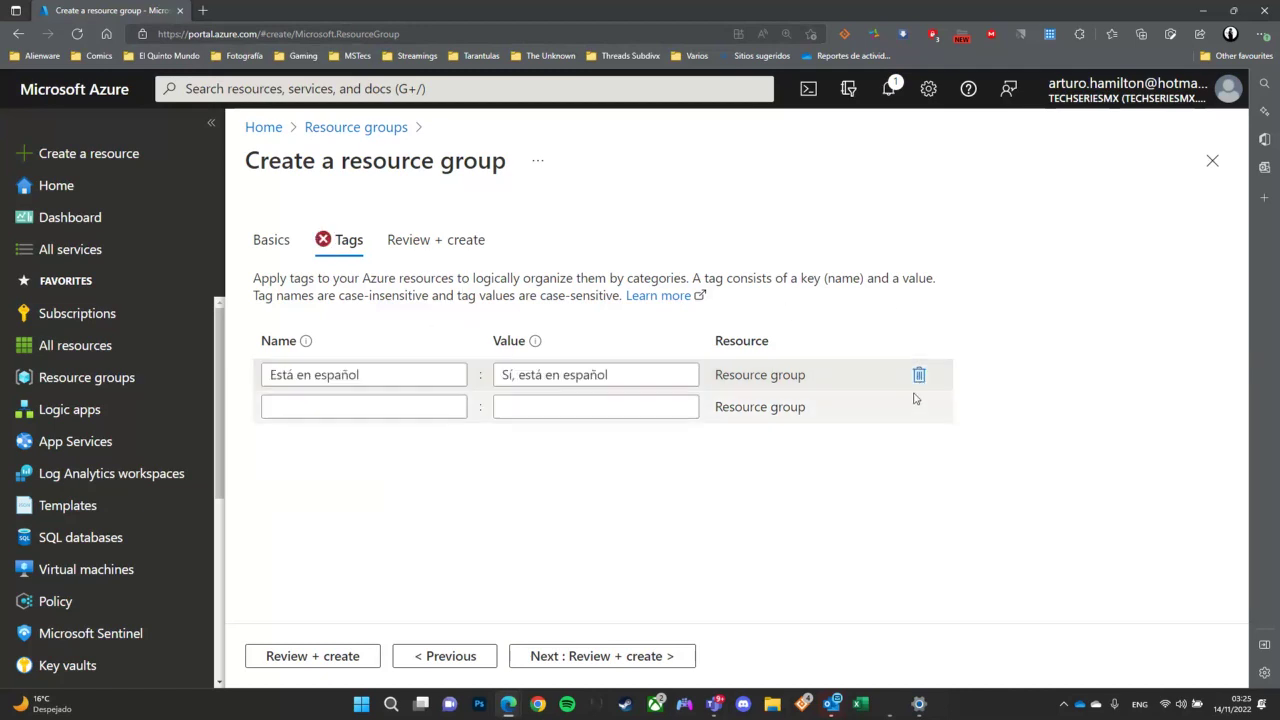
click(918, 378)
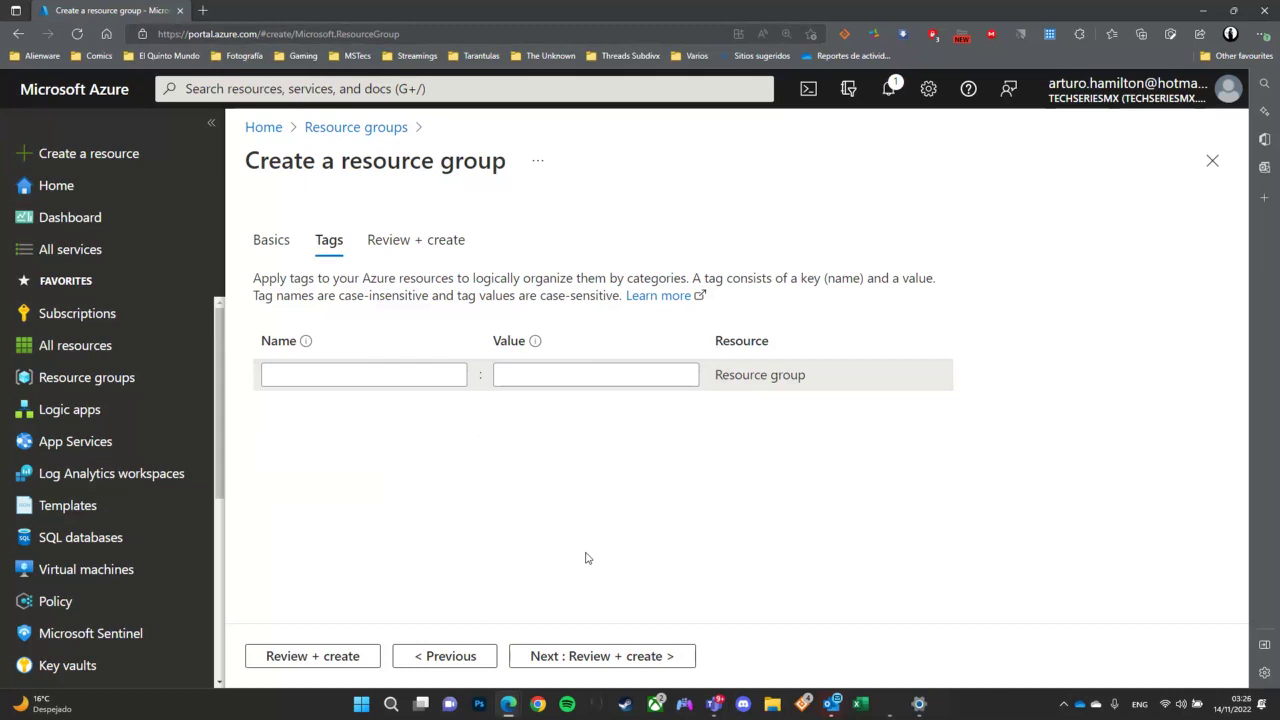
click(604, 659)
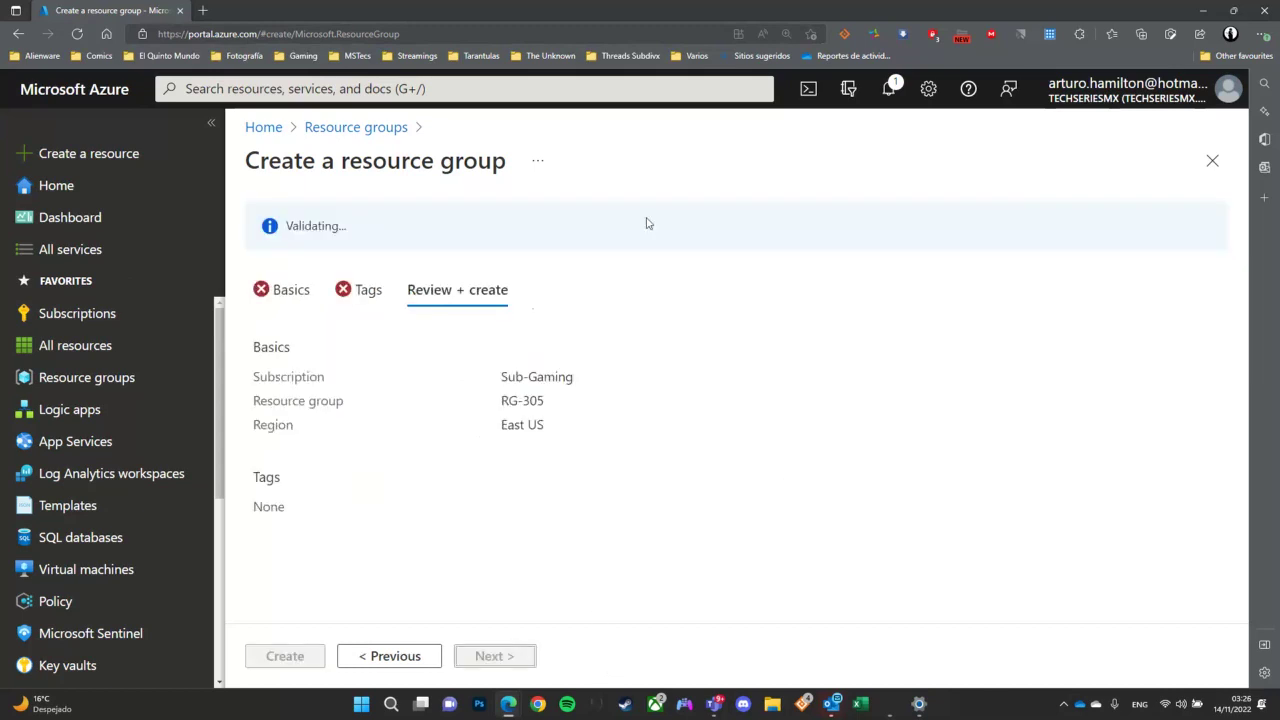
click(284, 662)
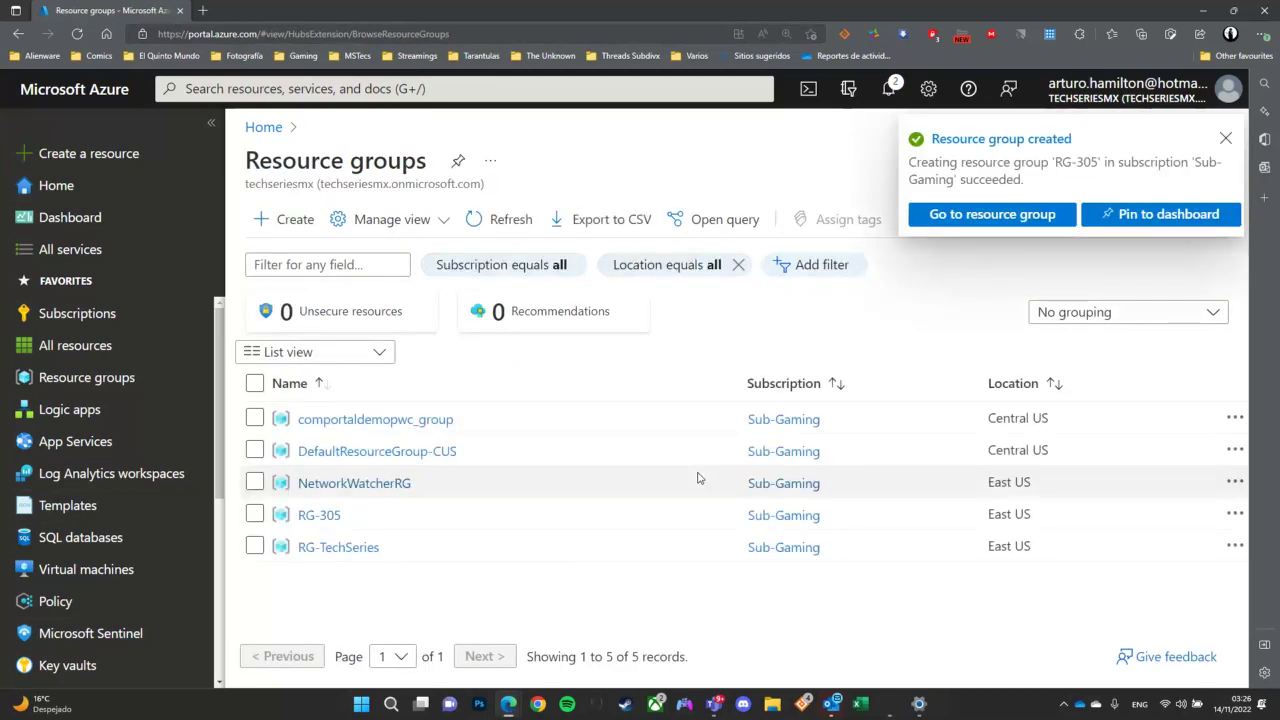
Step: Open the Sub-Gaming subscription and list the resource groups it contains
click(797, 428)
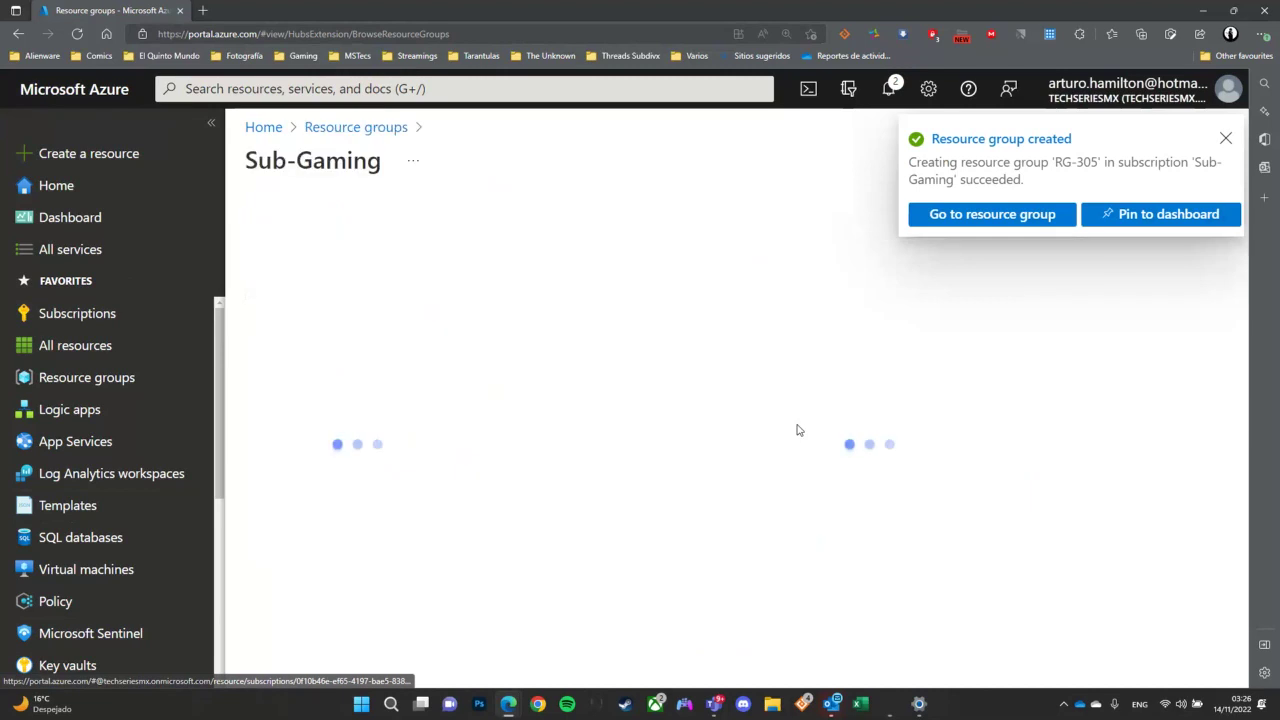
drag(284, 160, 418, 162)
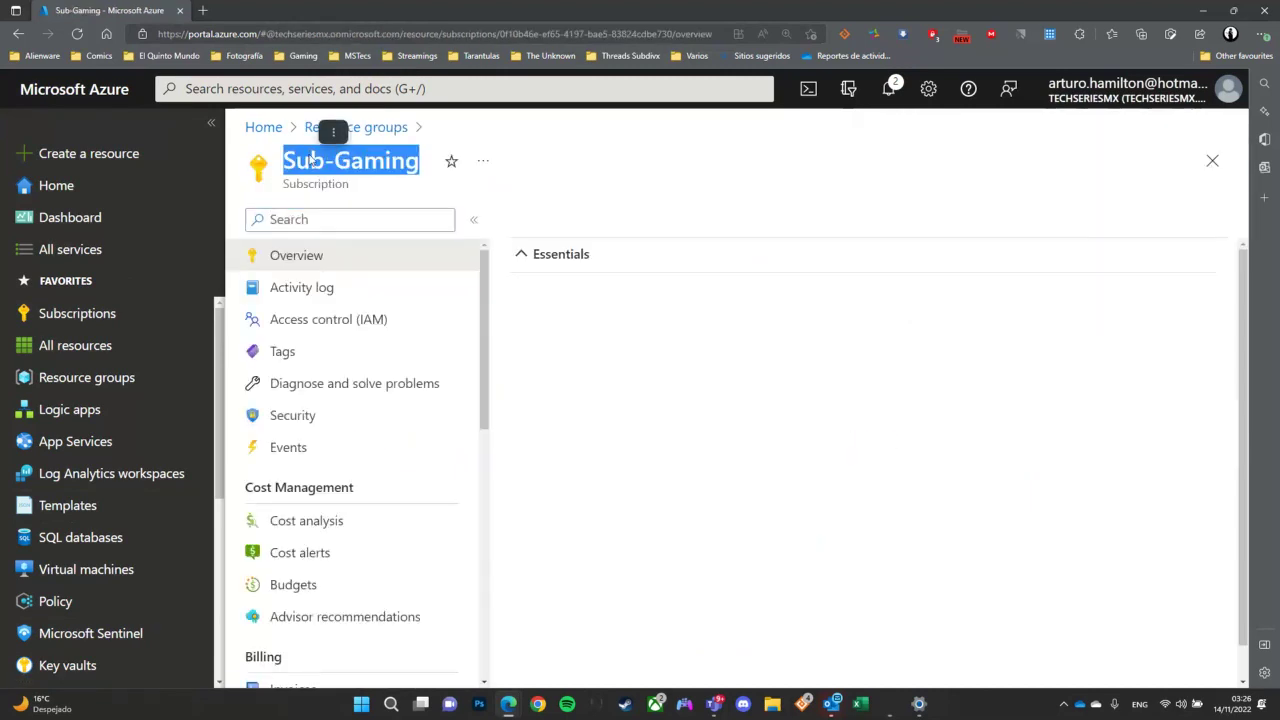
double_click(299, 186)
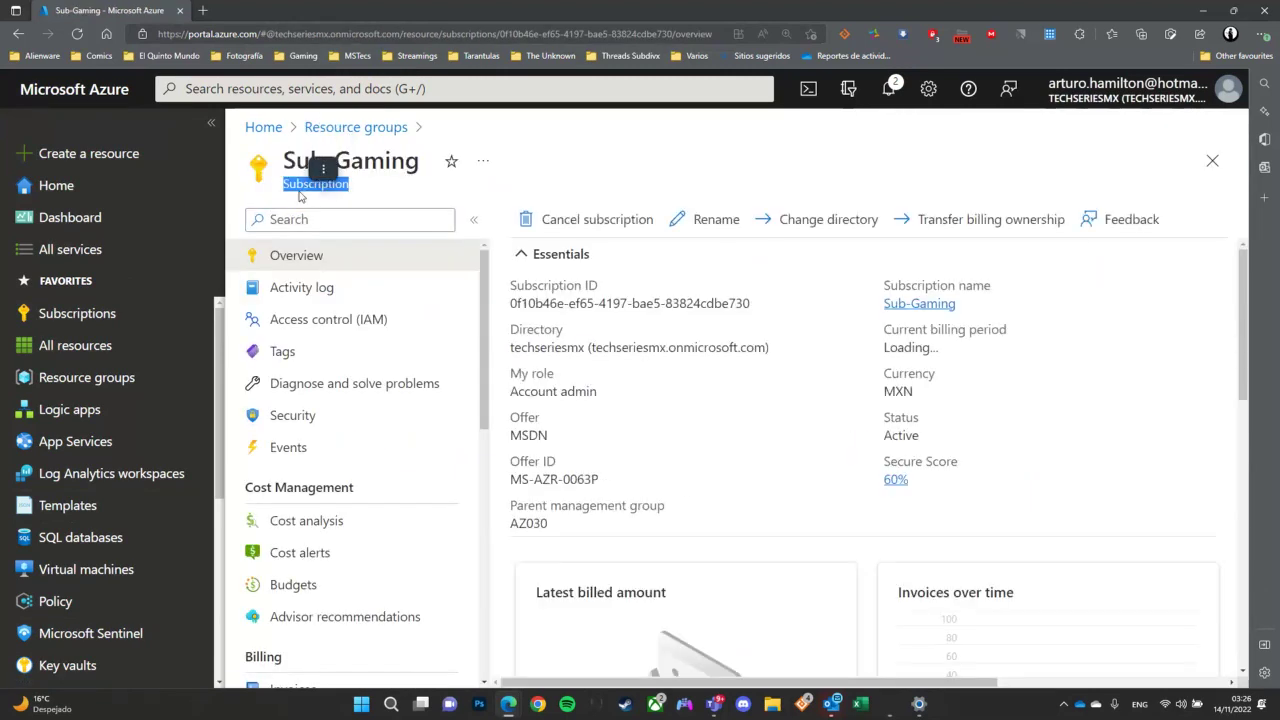
scroll(304, 467, down, 5)
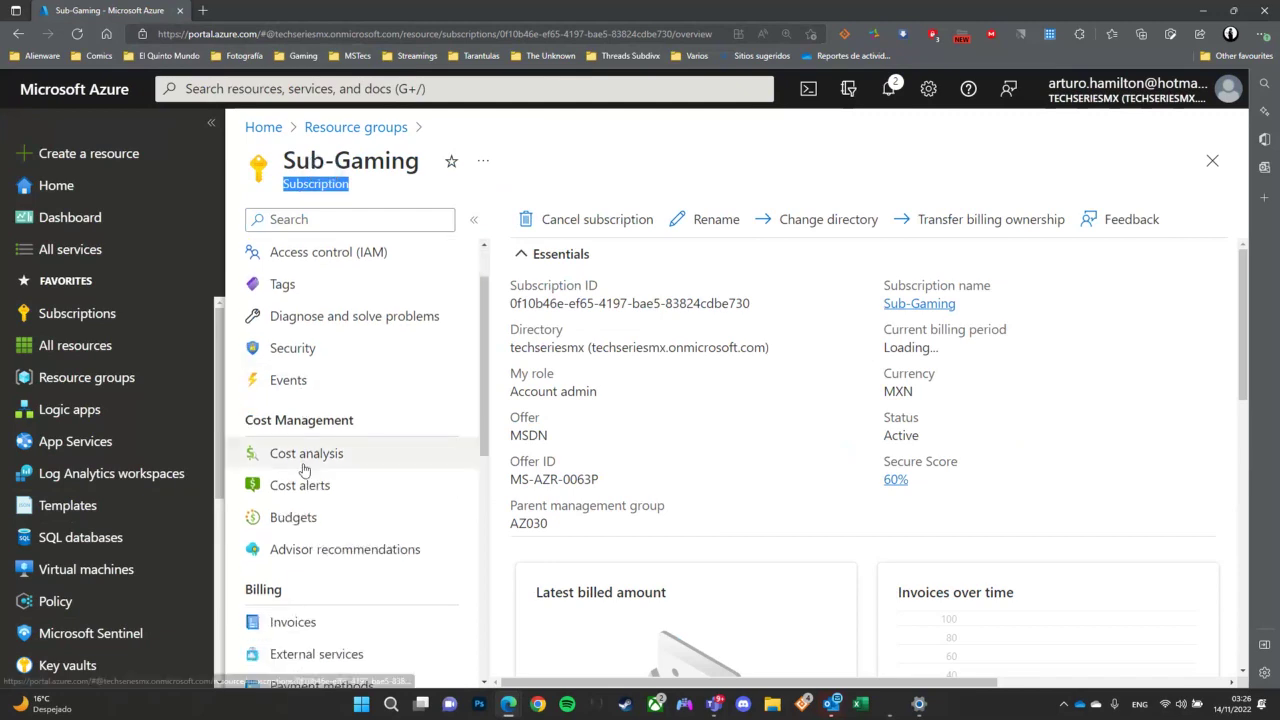
double_click(282, 356)
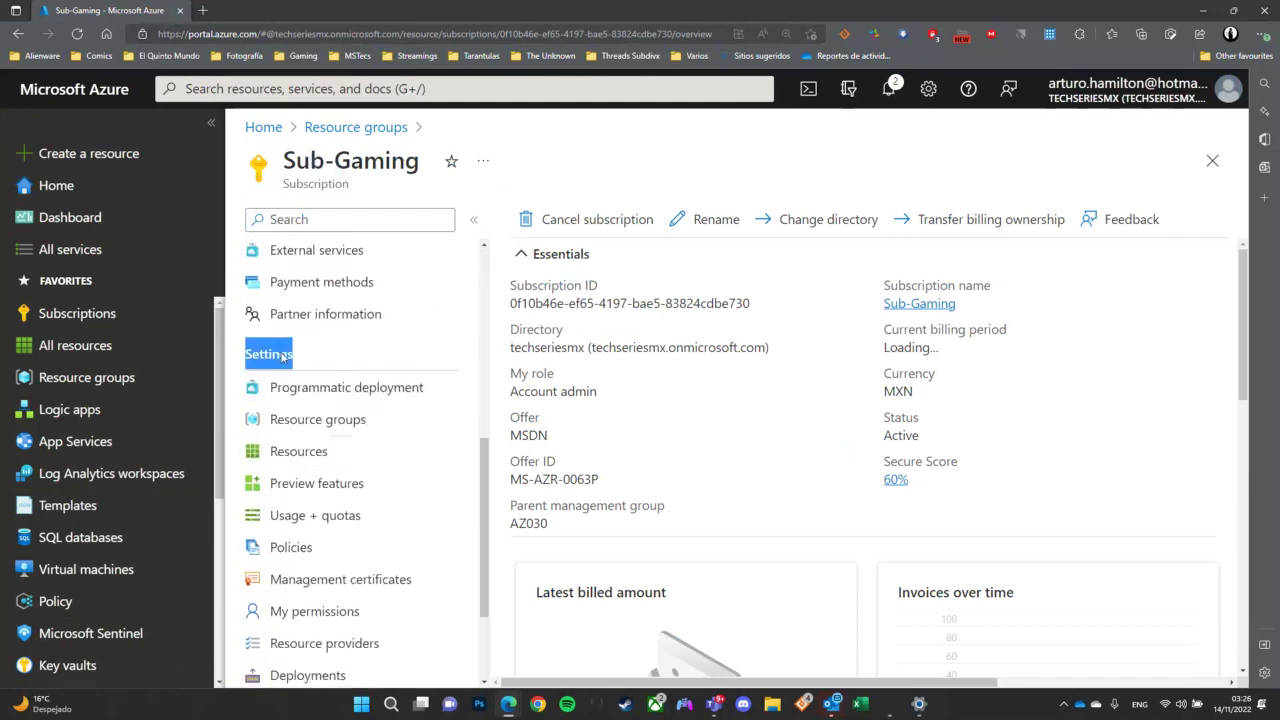
click(318, 420)
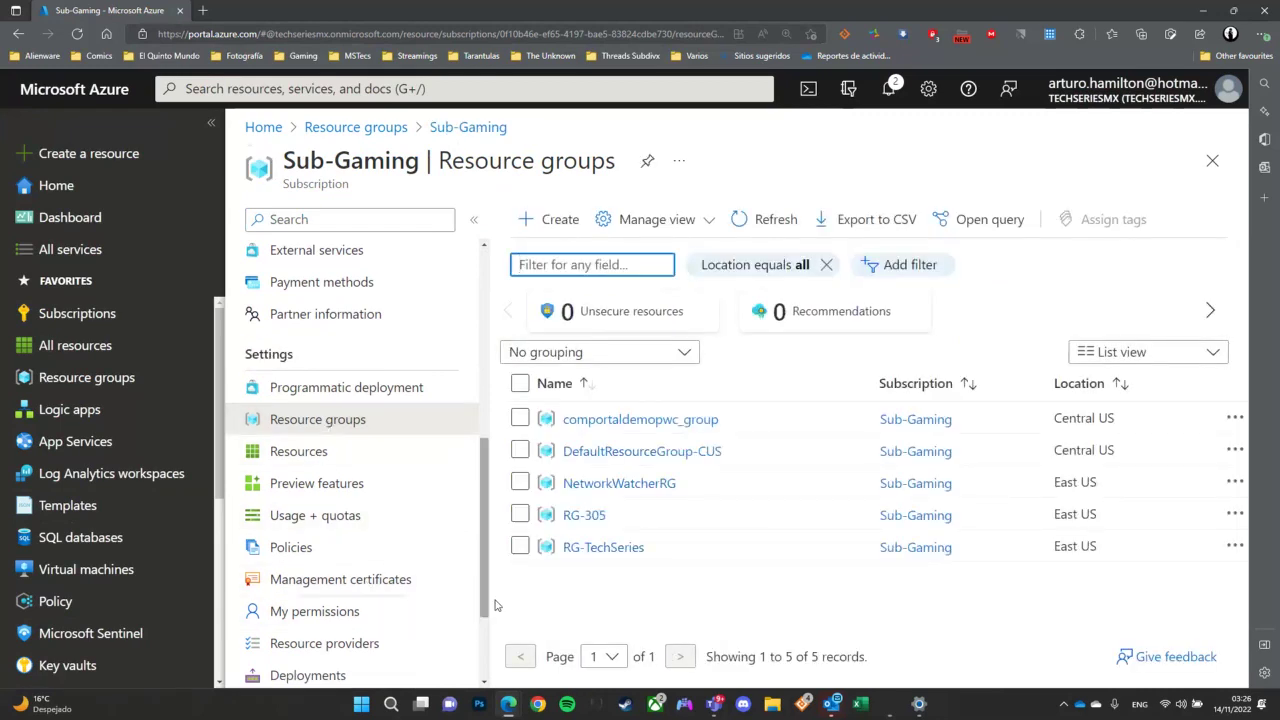
Step: Open resource group RG-305 and look at where its tag names and values are entered
click(584, 515)
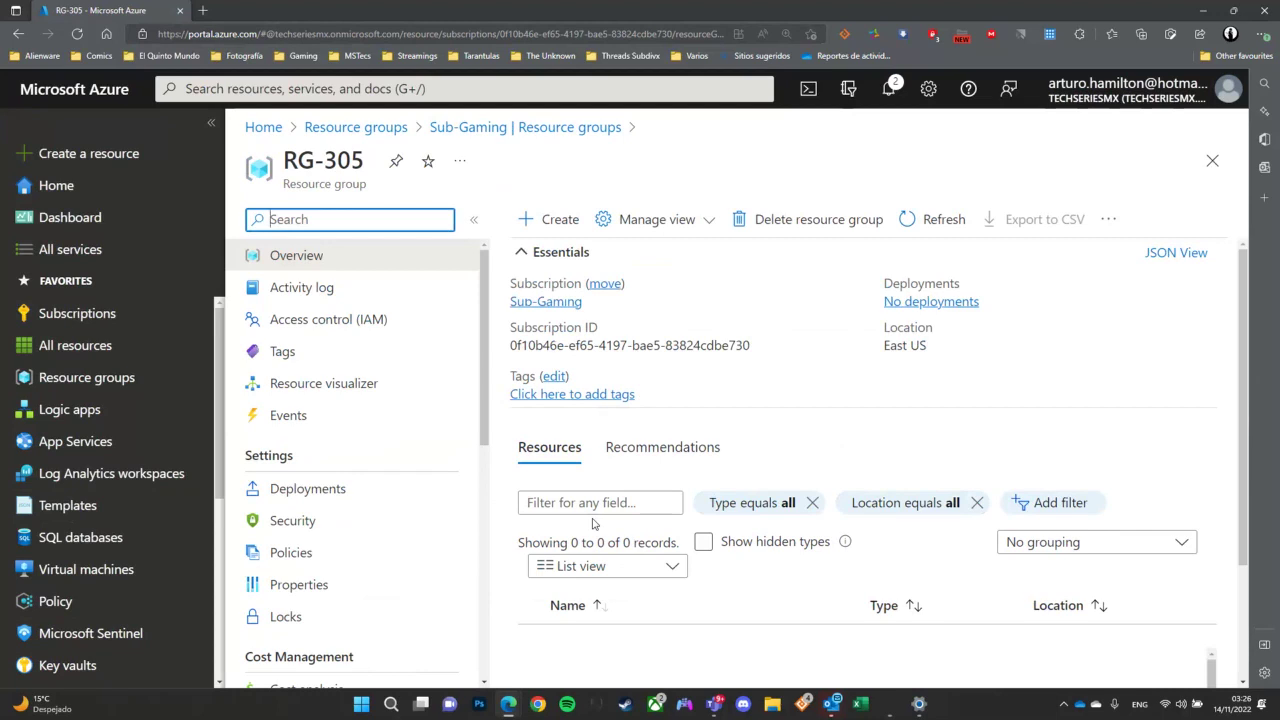
click(299, 352)
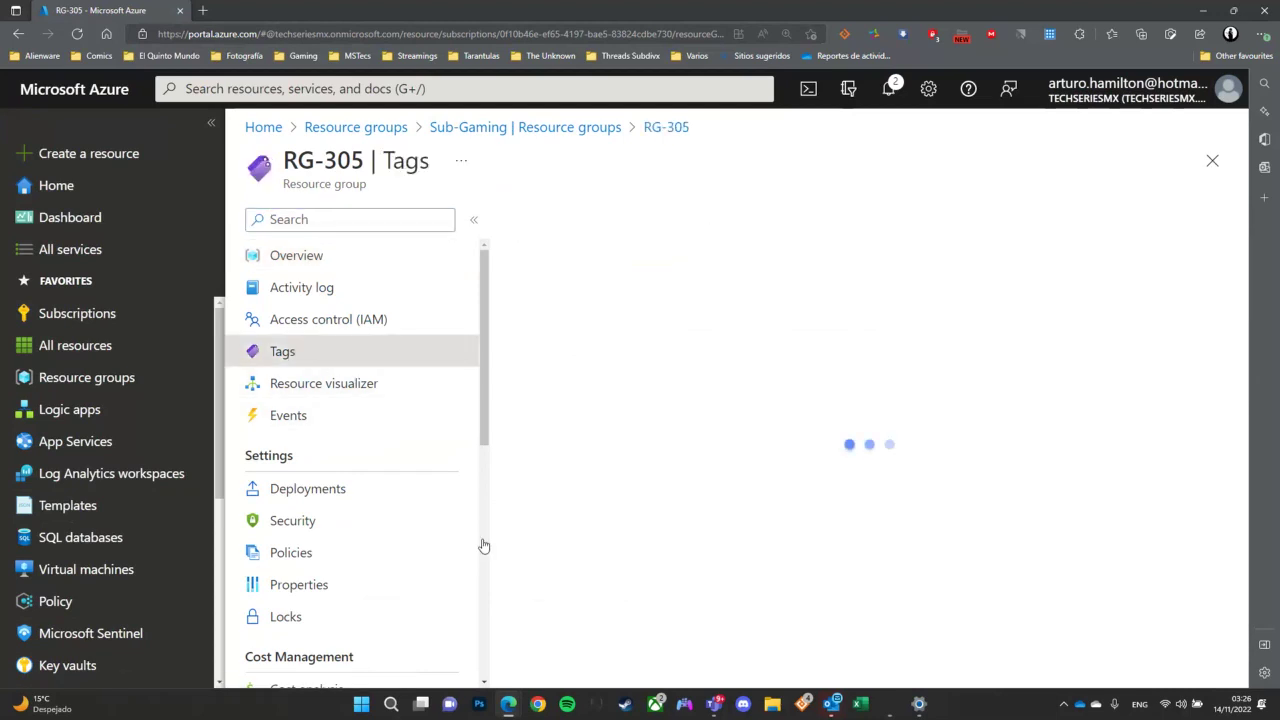
click(740, 435)
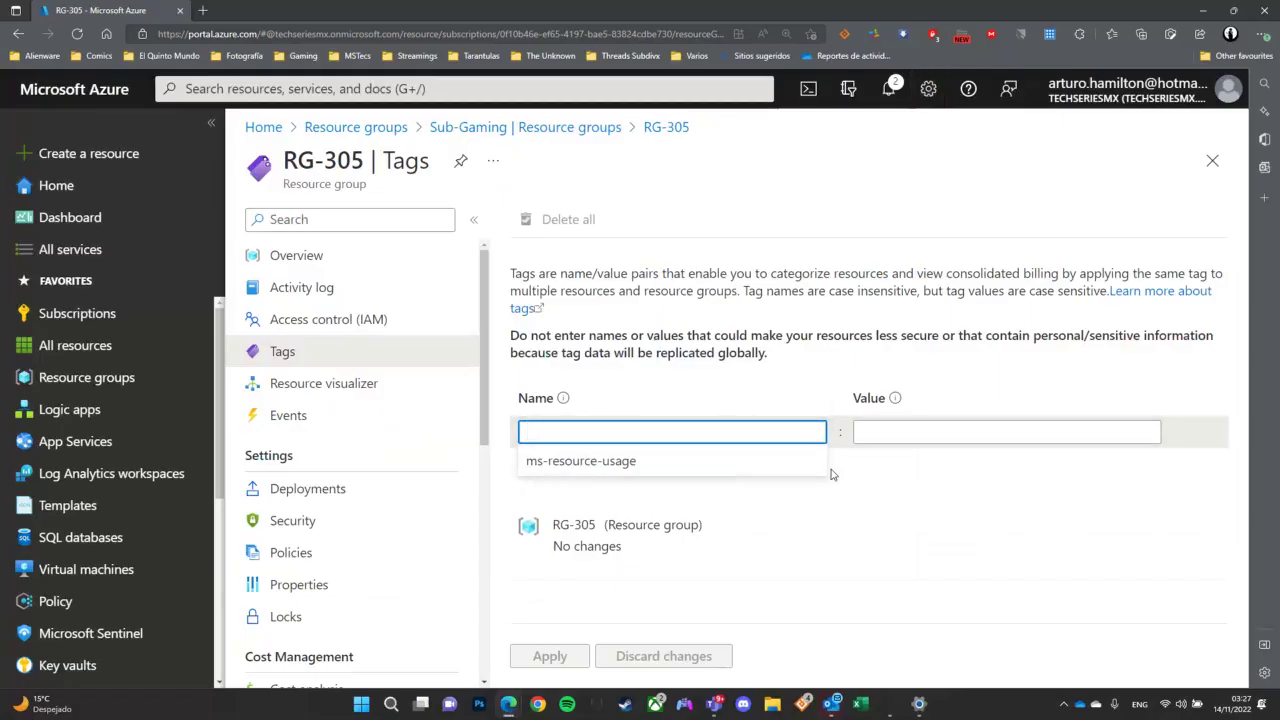
click(880, 561)
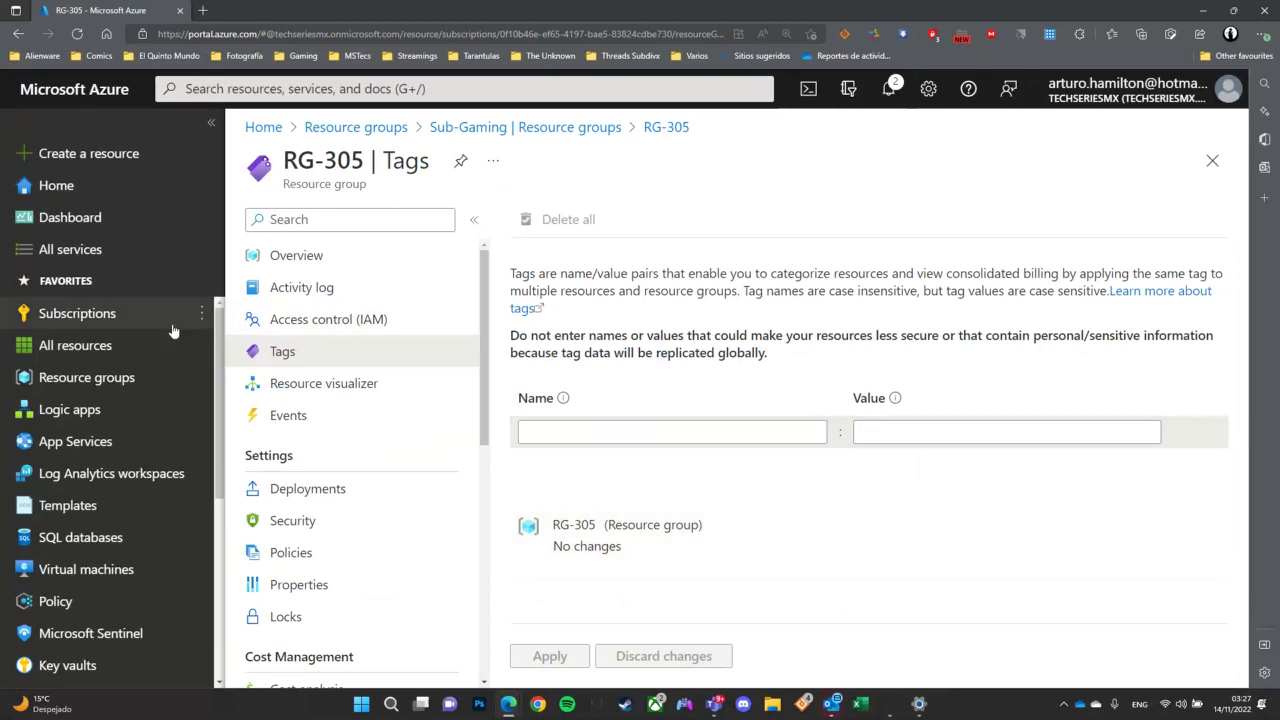
Step: Find the Sub-Gaming subscription through Cost Management + Billing and review its overview, including the spending rate and forecast
mouse_move(17, 514)
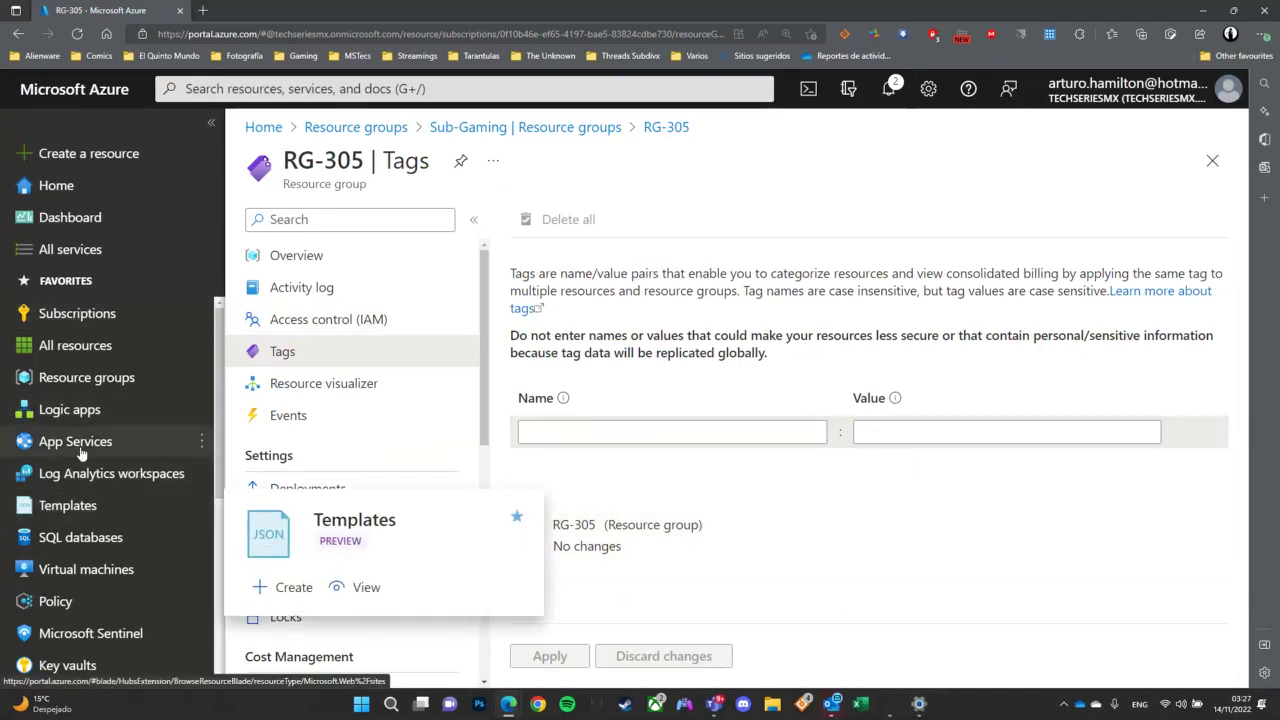
scroll(113, 571, down, 3)
scroll(113, 571, down, 1)
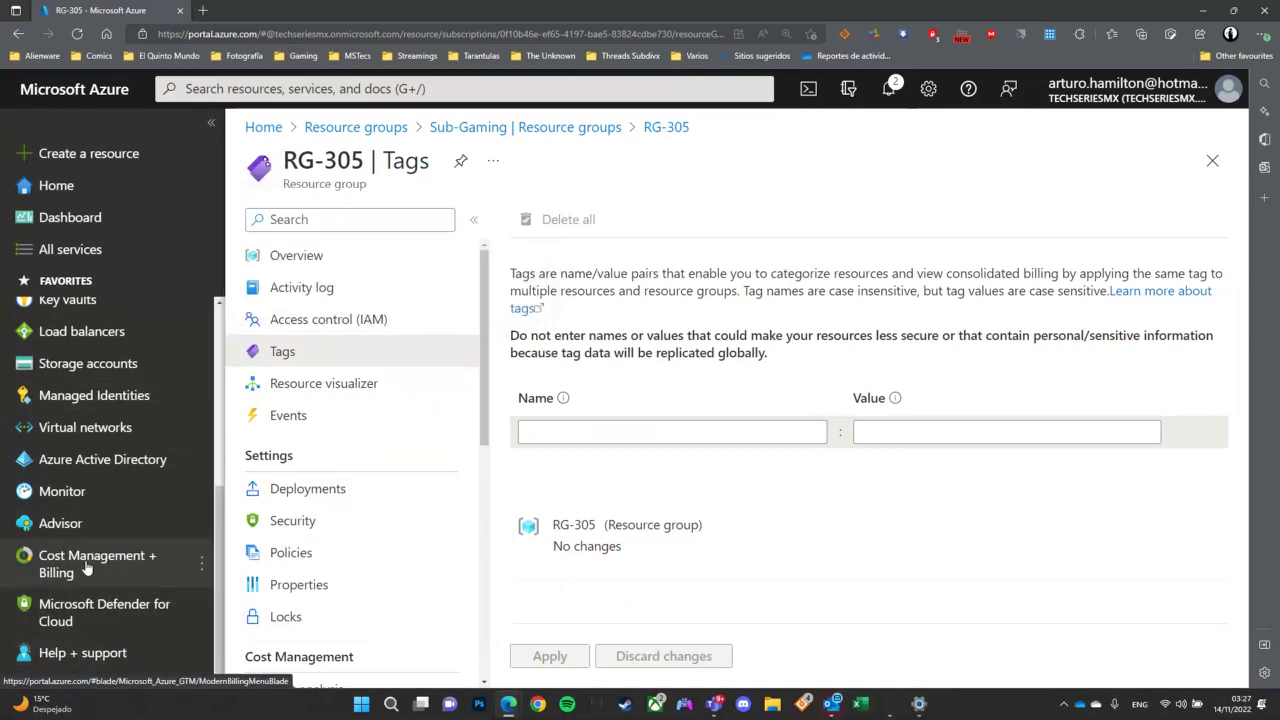
click(87, 568)
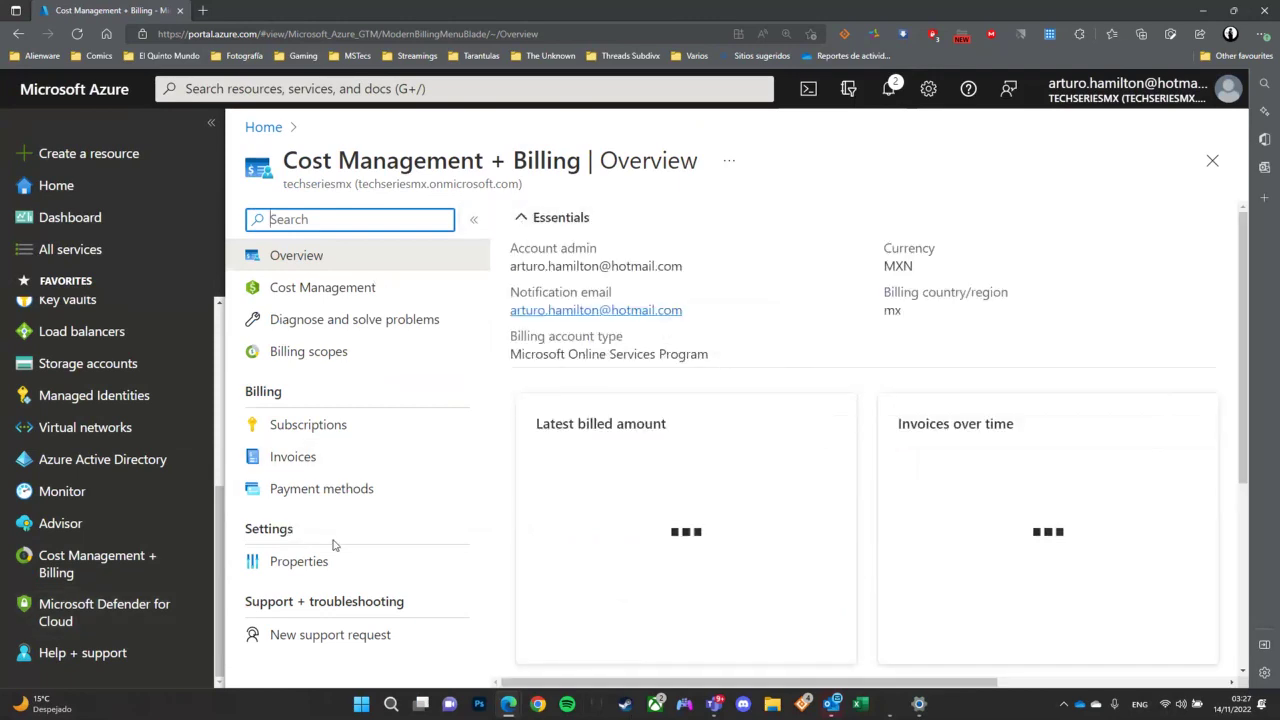
click(323, 424)
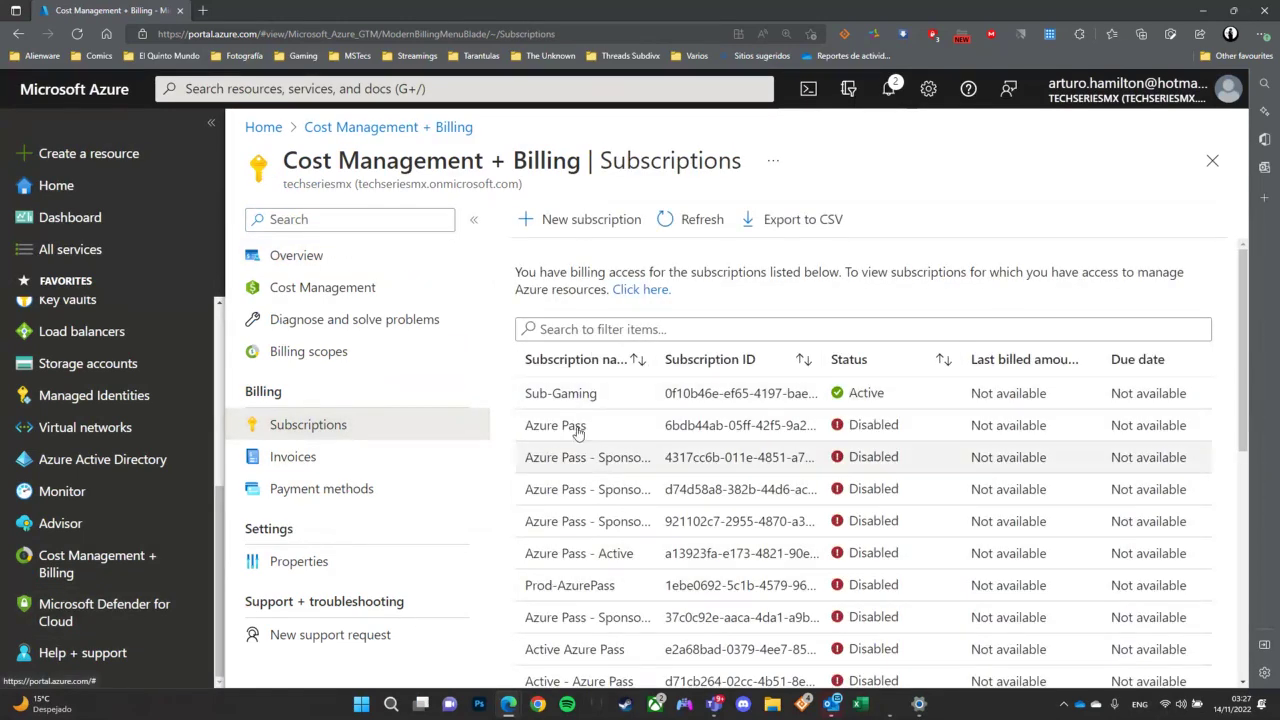
click(565, 393)
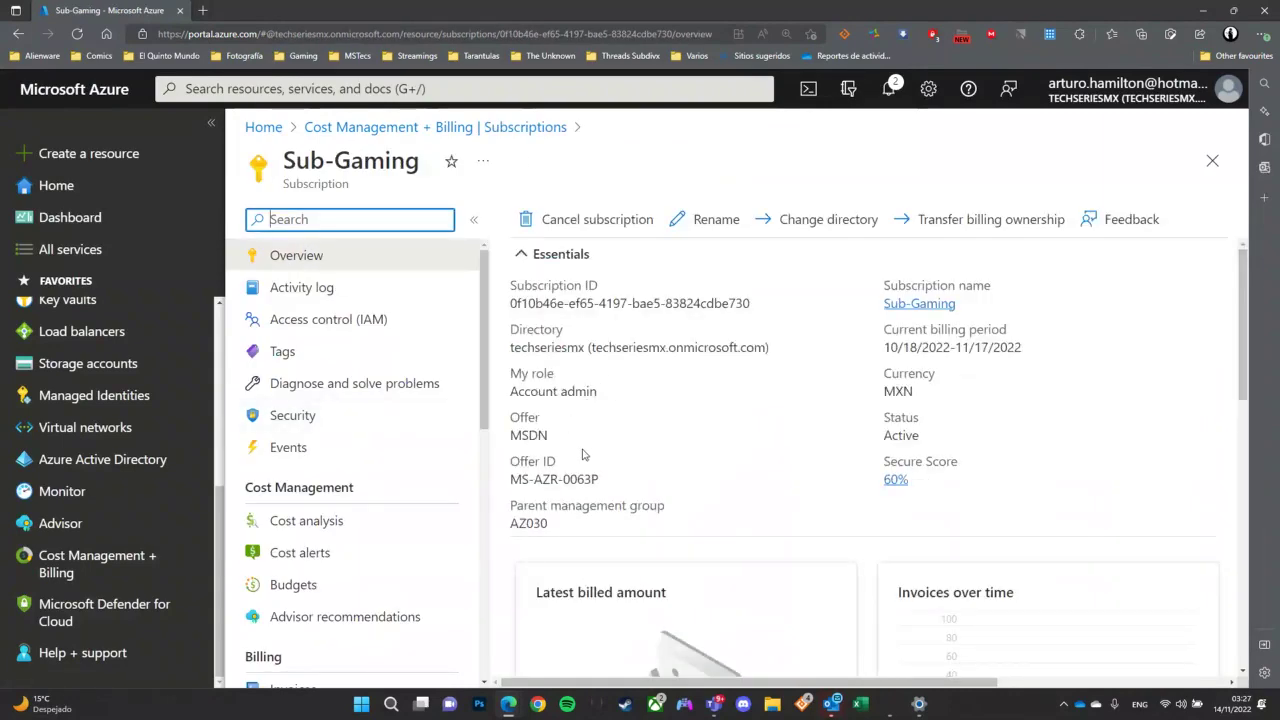
scroll(825, 412, down, 5)
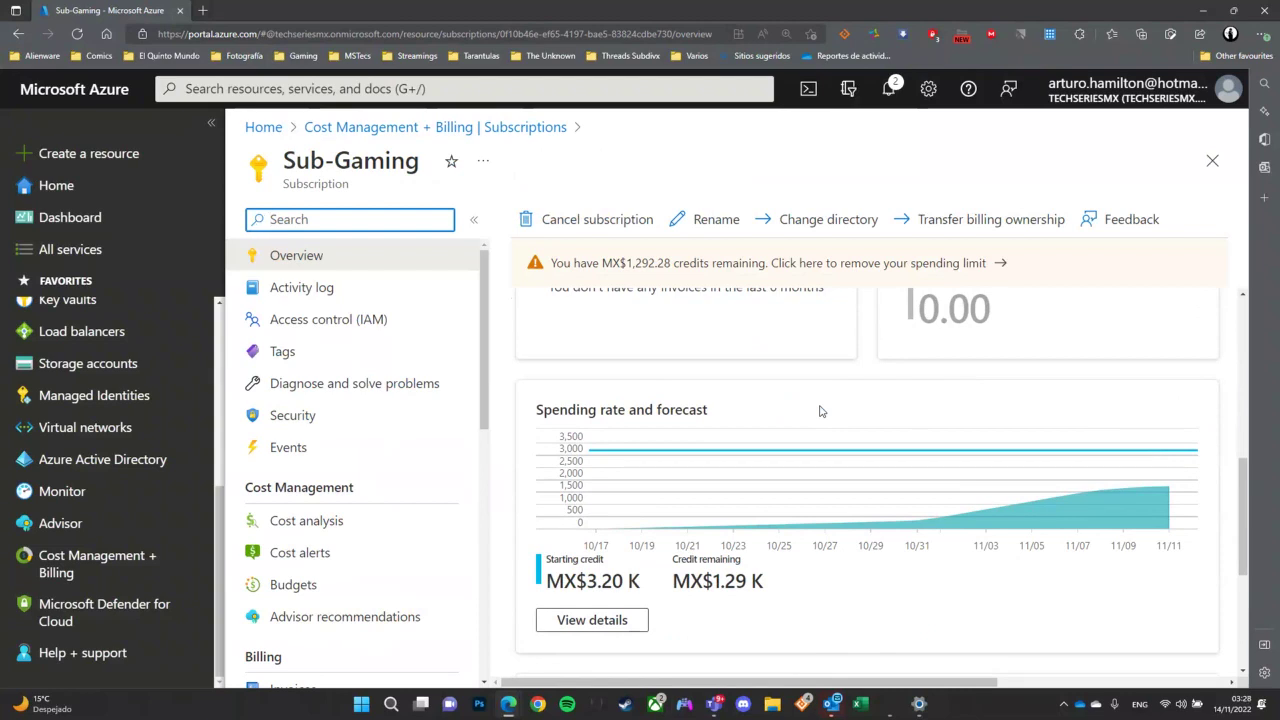
scroll(820, 411, up, 5)
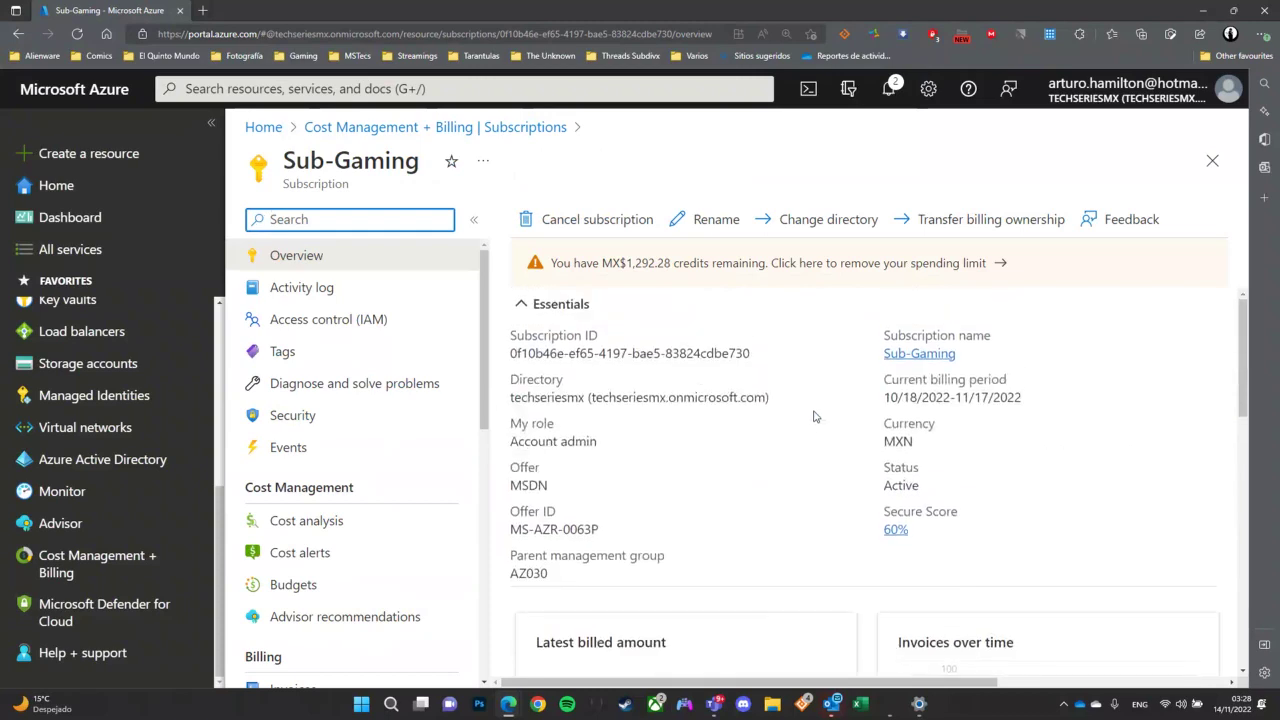
Step: Show the Sub-Gaming subscription's cost analysis and add a filter based on Tag
scroll(340, 511, down, 3)
scroll(340, 511, down, 1)
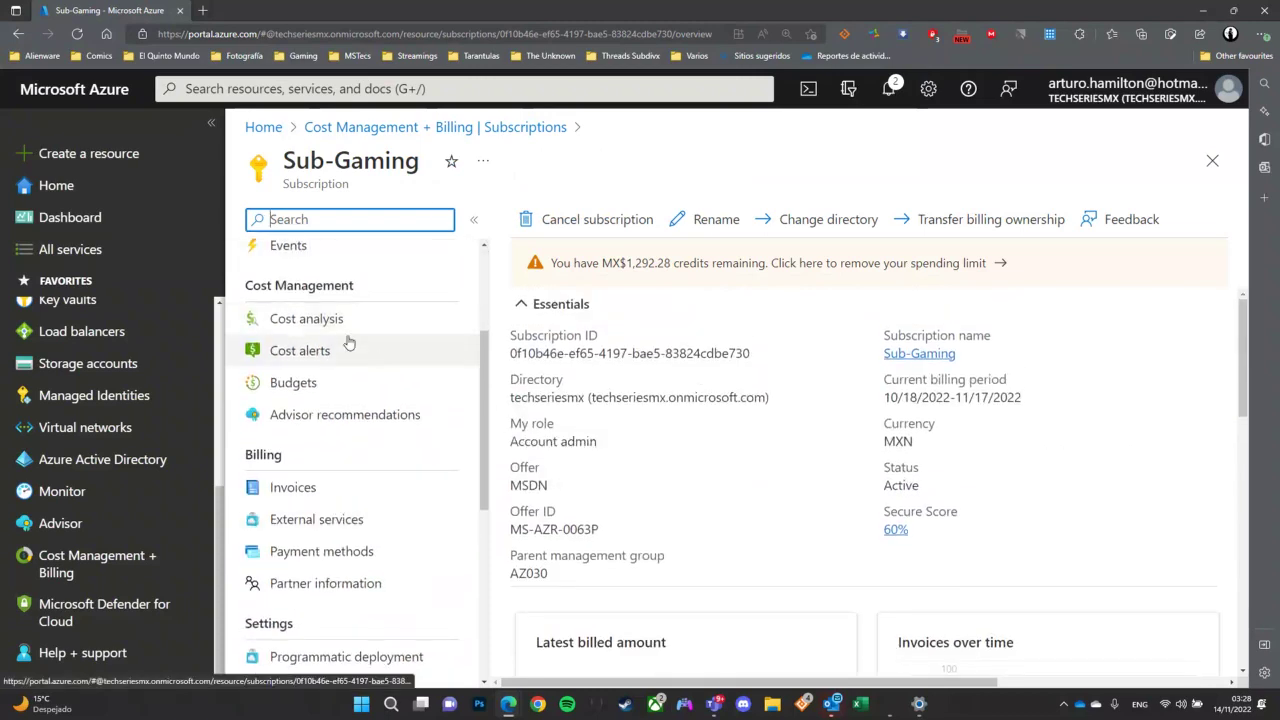
click(310, 320)
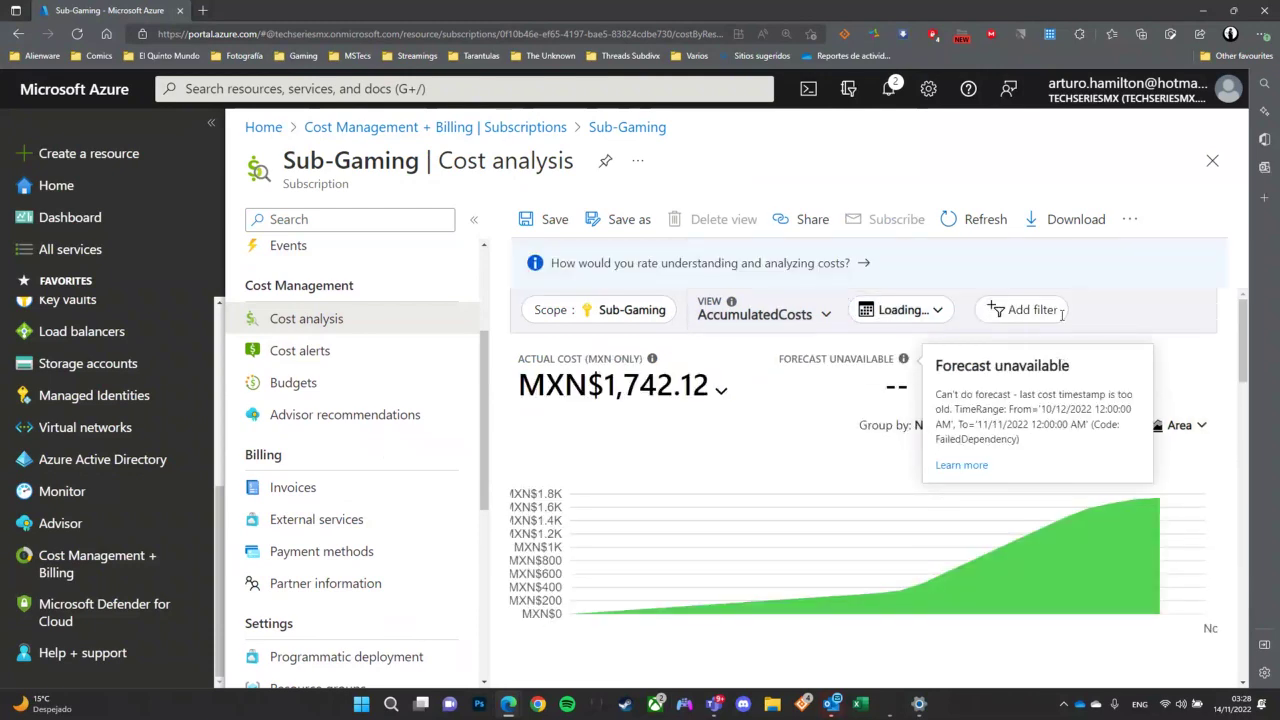
click(1018, 306)
scroll(945, 470, down, 5)
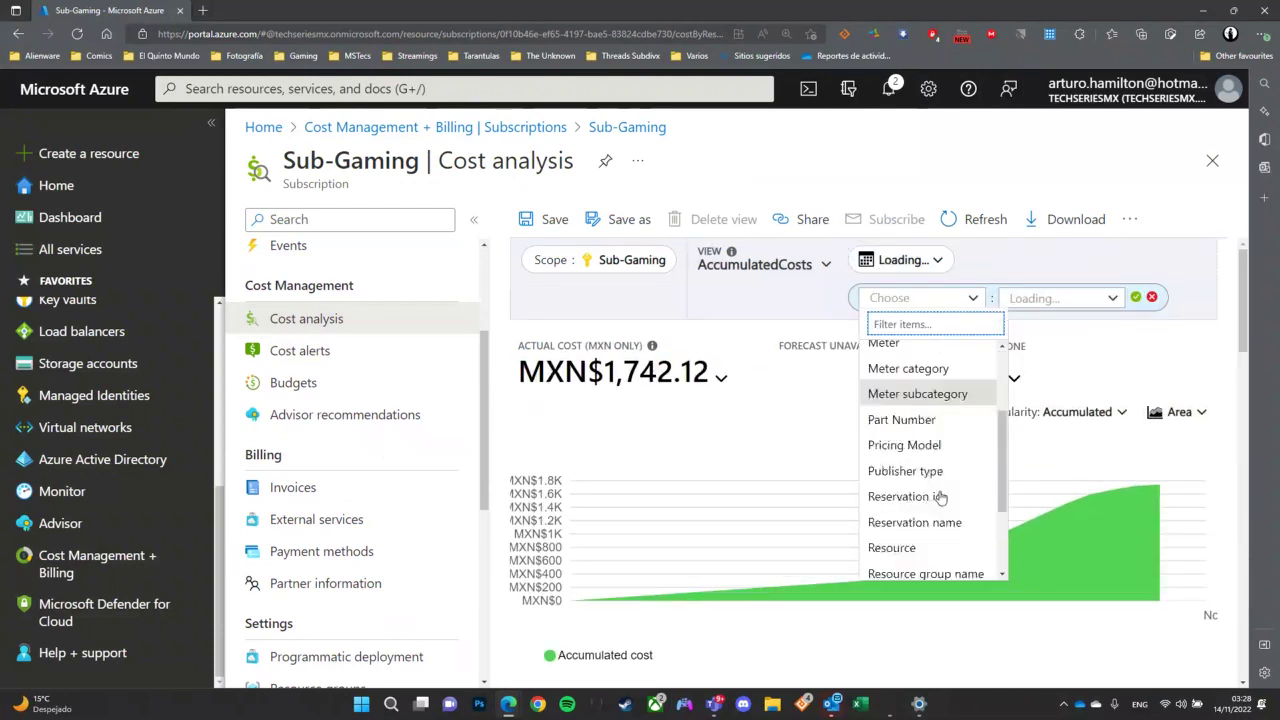
click(896, 576)
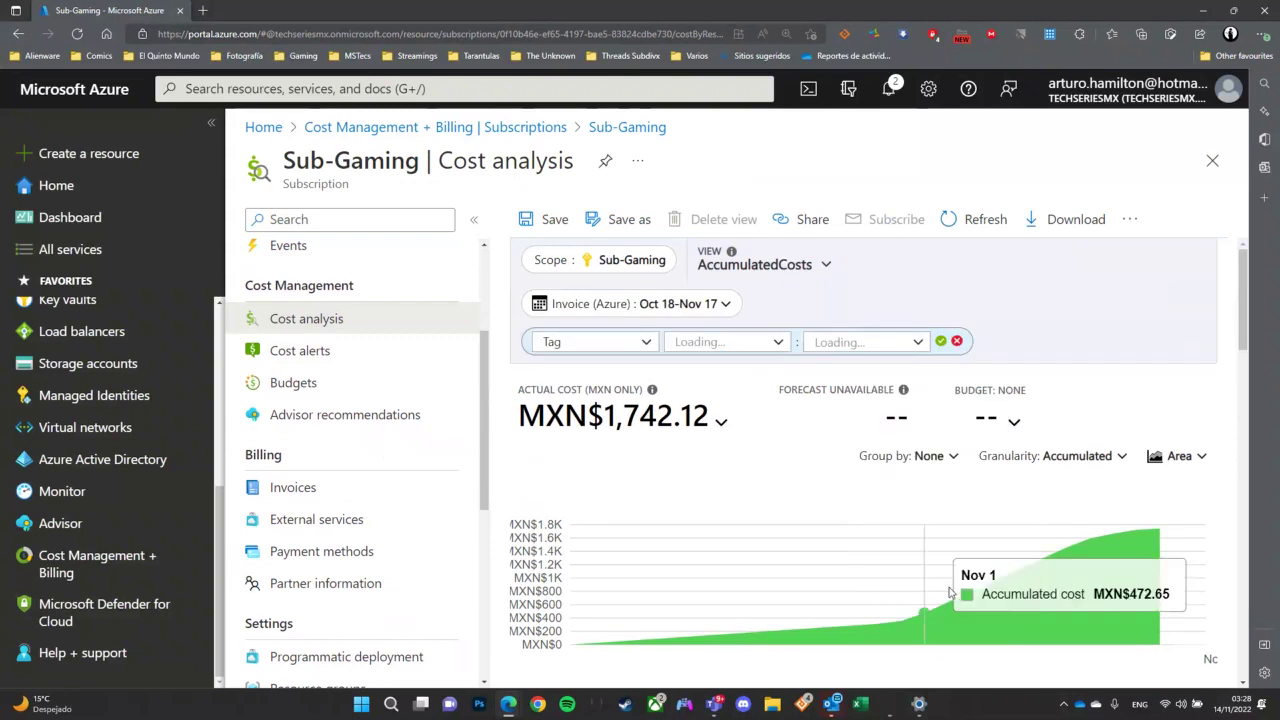
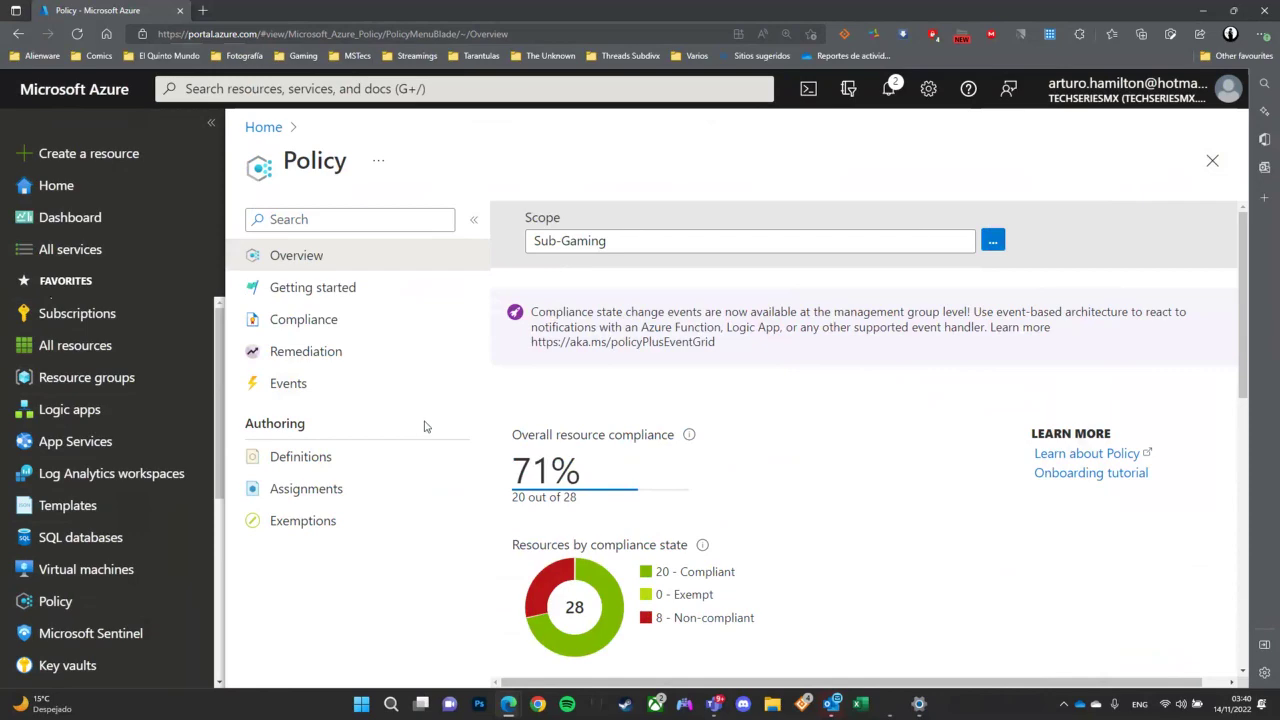
Step: Examine the policy compliance list for Sub-Gaming, focusing on the ASC Default initiative
scroll(634, 420, down, 4)
scroll(790, 470, down, 1)
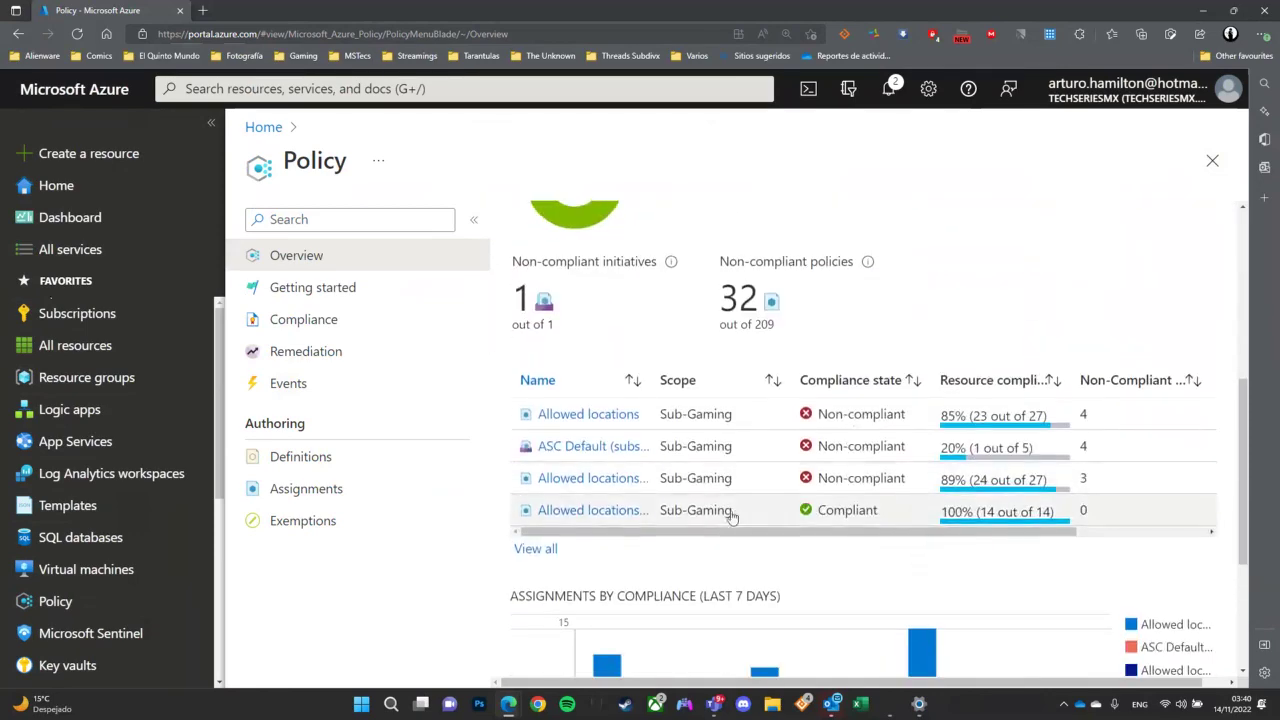
drag(745, 451, 607, 460)
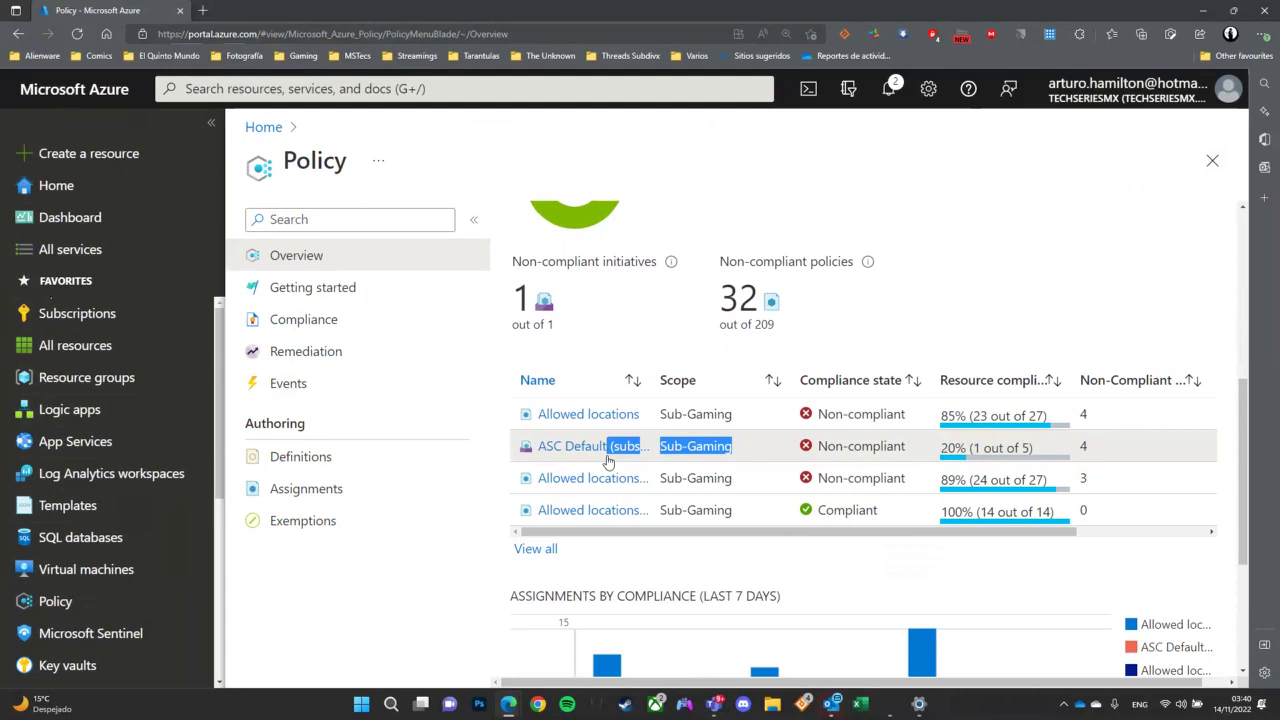
drag(607, 460, 528, 449)
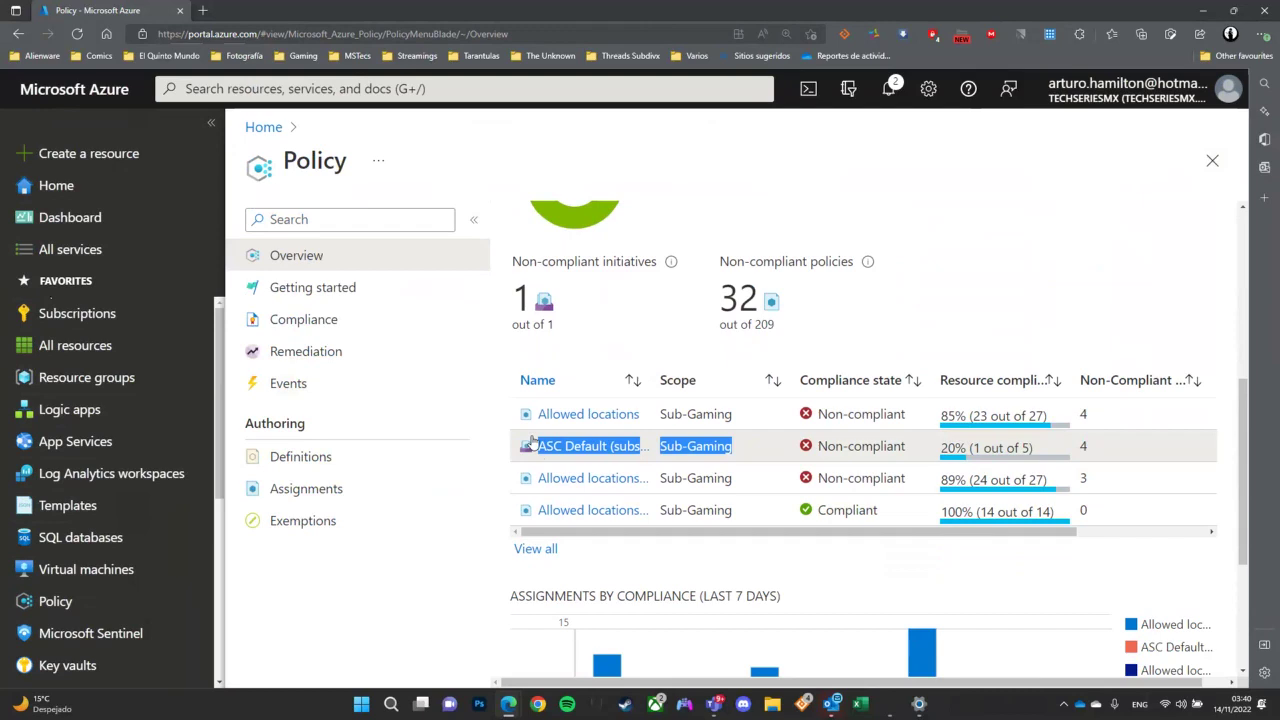
drag(533, 441, 463, 611)
click(420, 629)
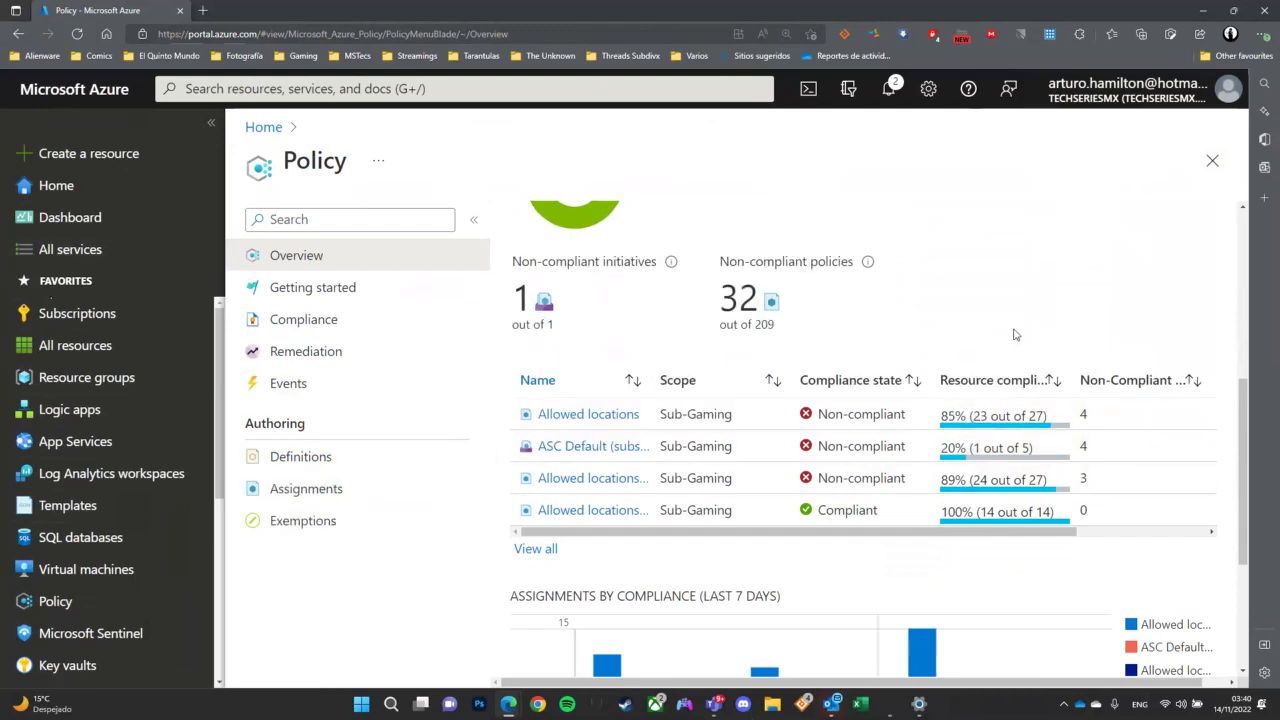
Step: Start a new policy definition and set its definition location to the Sub-Gaming subscription
double_click(262, 423)
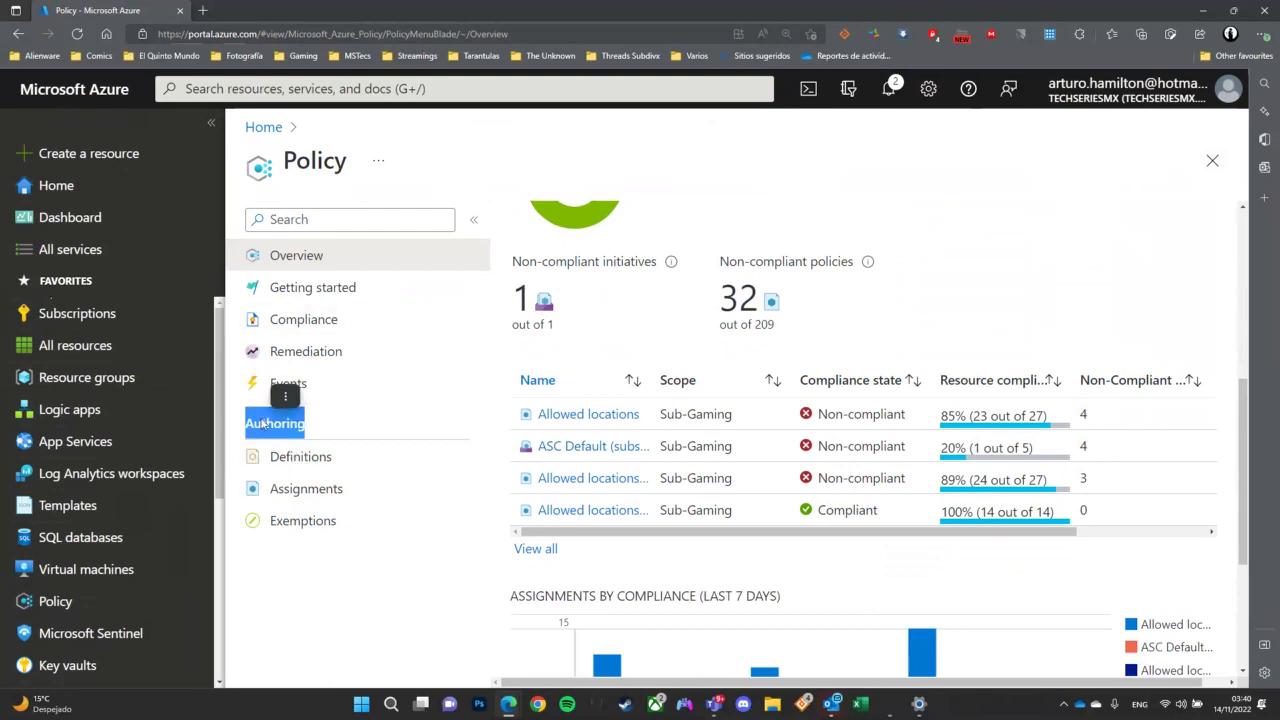
click(316, 459)
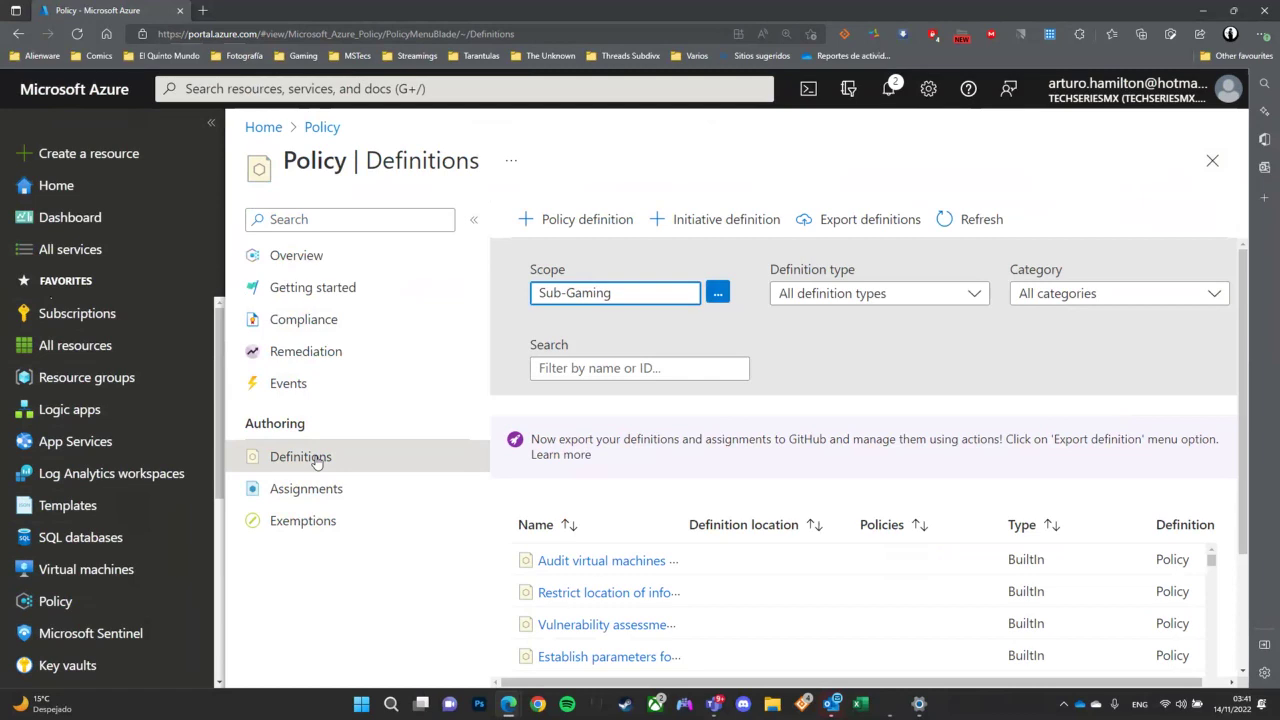
click(590, 217)
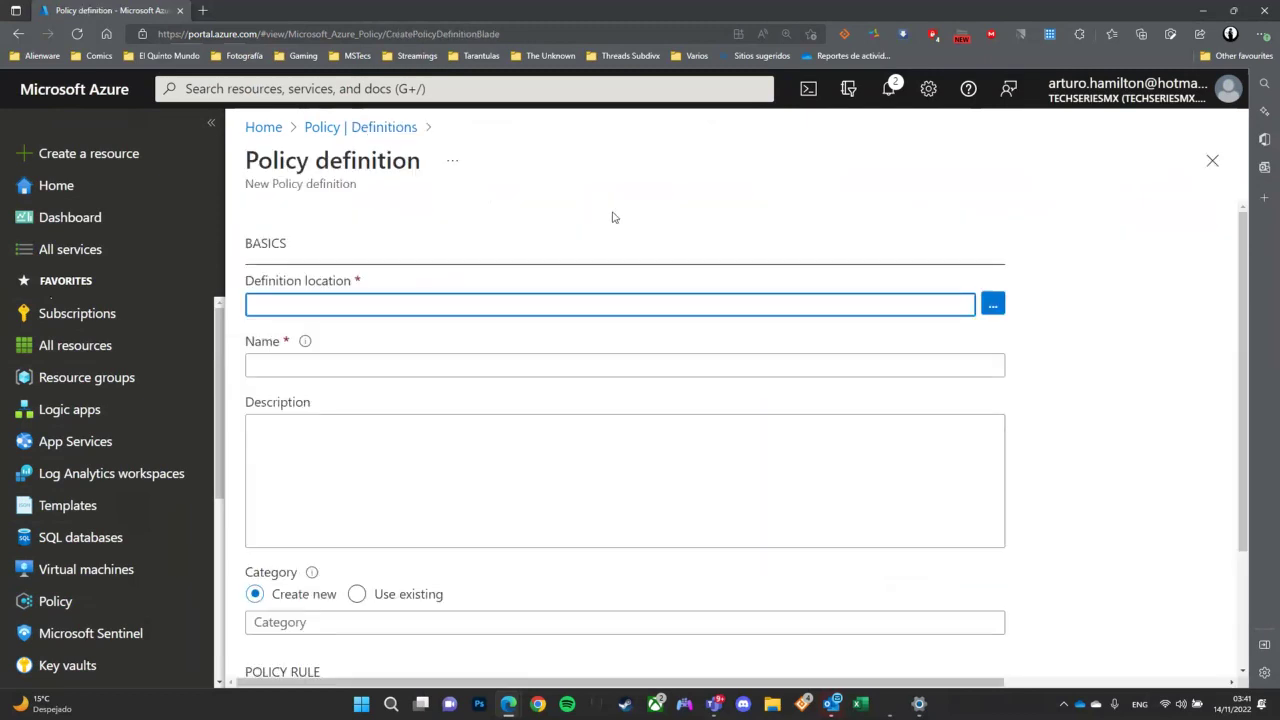
click(993, 303)
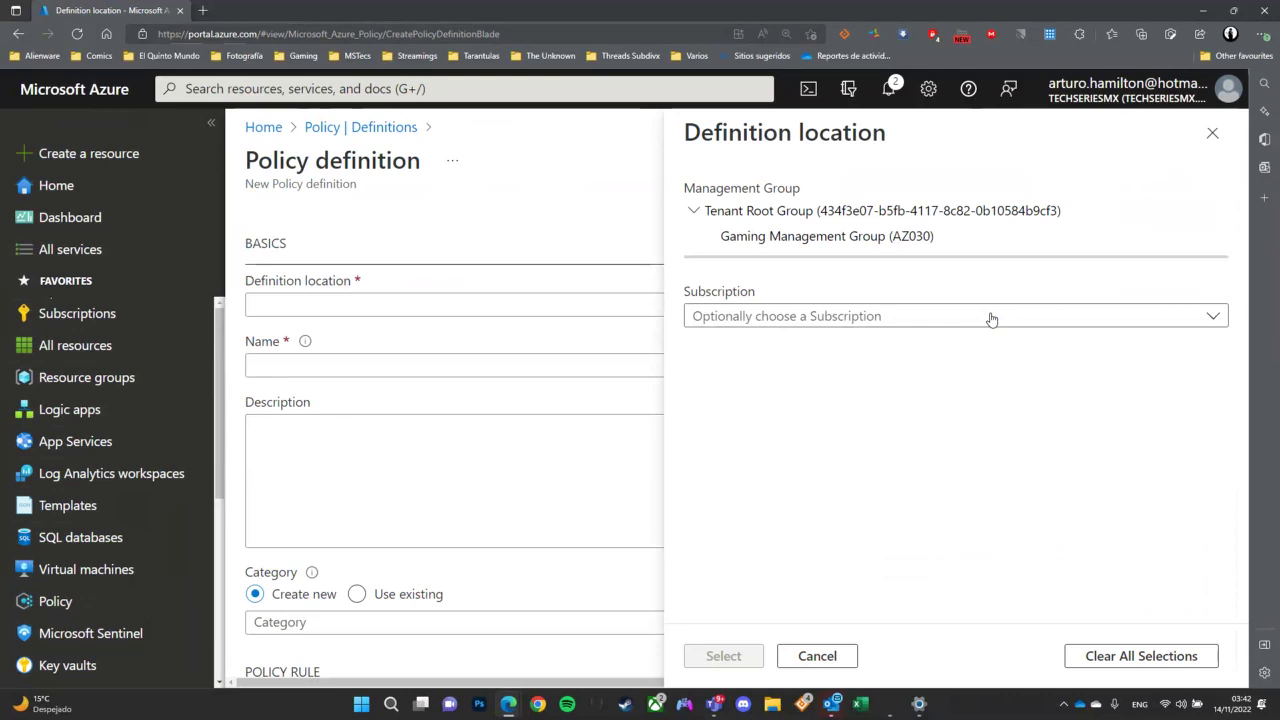
click(991, 317)
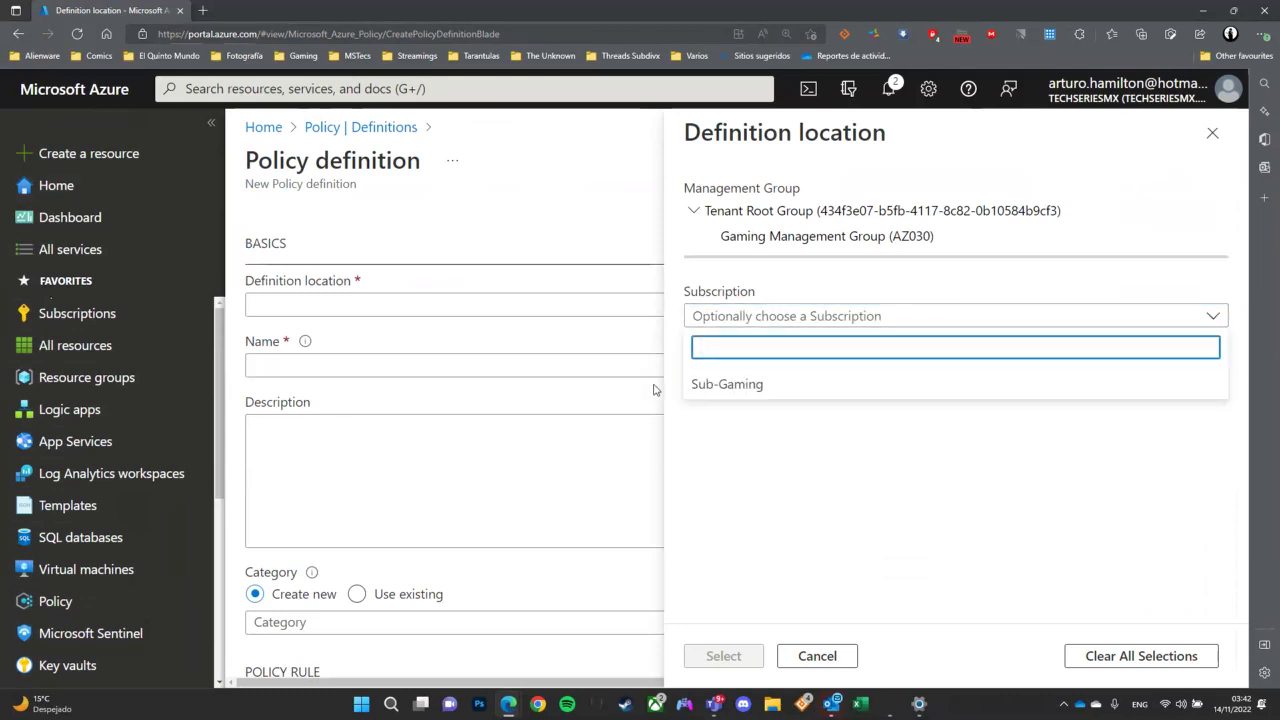
click(736, 398)
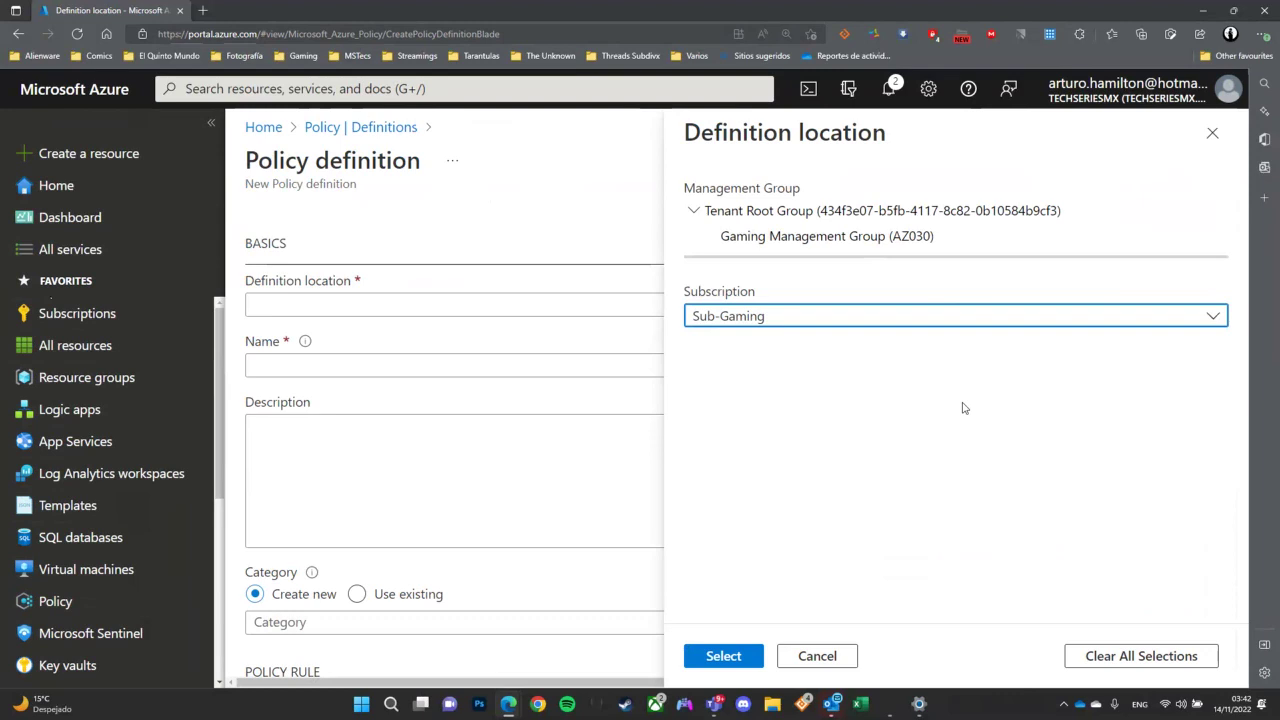
click(722, 658)
Step: Name the policy definition "Tag Limit", describe it as "This is a demo" and create the new category "Governance"
click(332, 365)
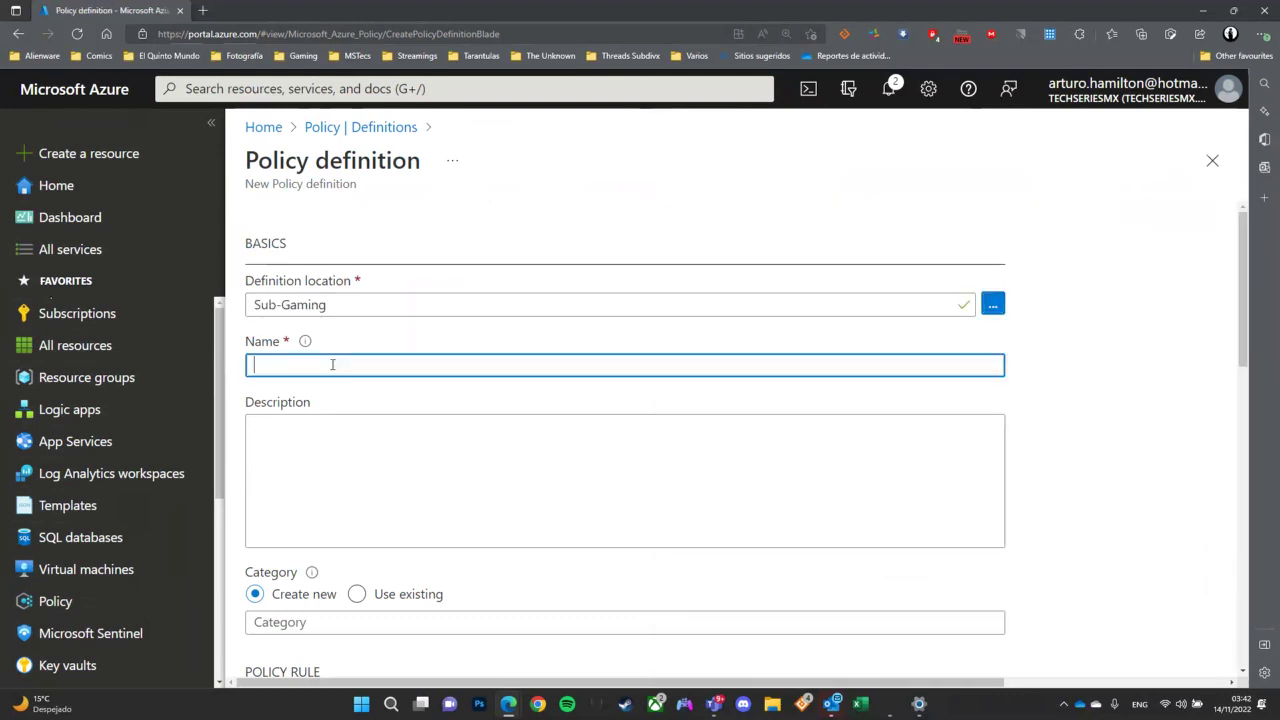
text(Tag Limit)
scroll(386, 257, down, 2)
click(386, 257)
text(This i)
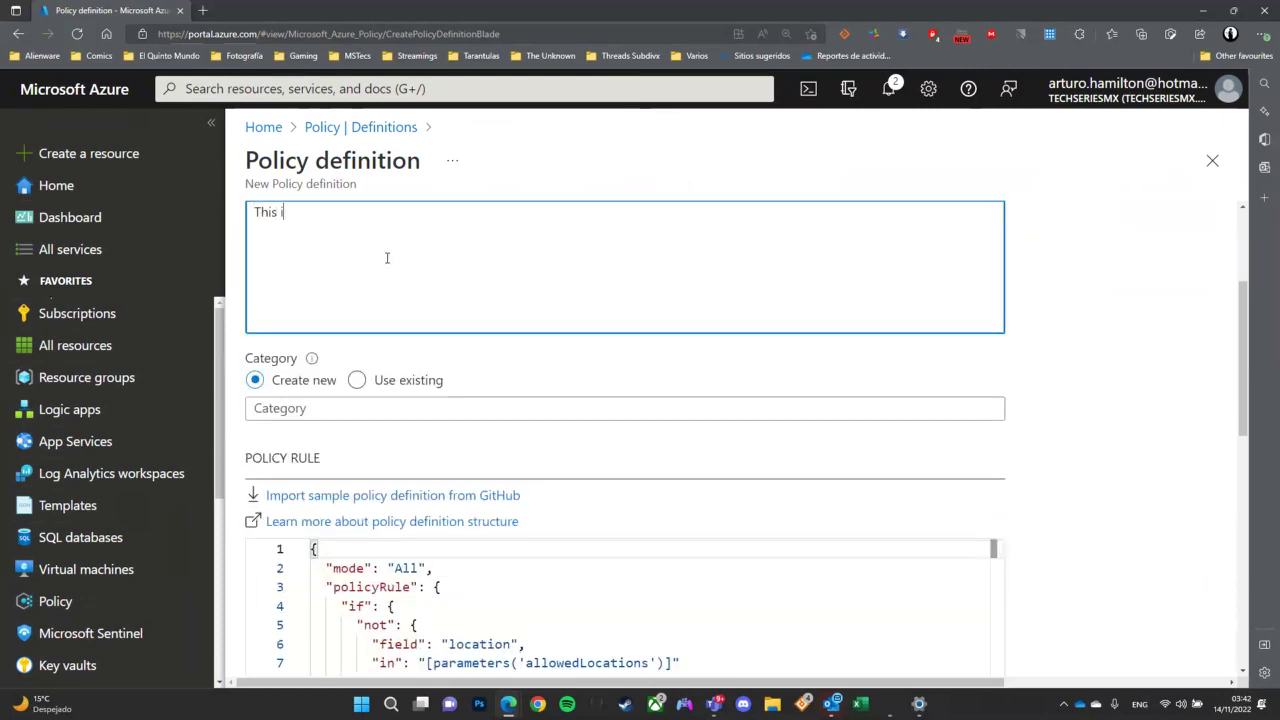
text(s a demo)
click(306, 408)
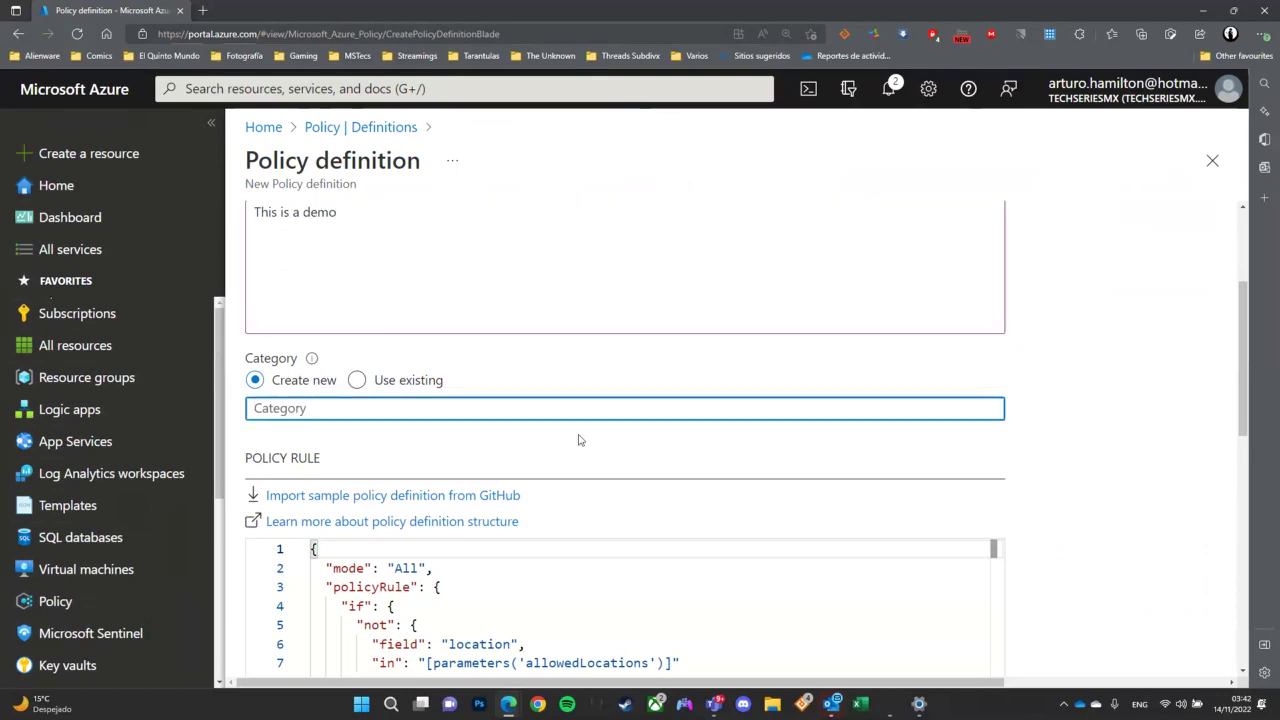
text(Governance)
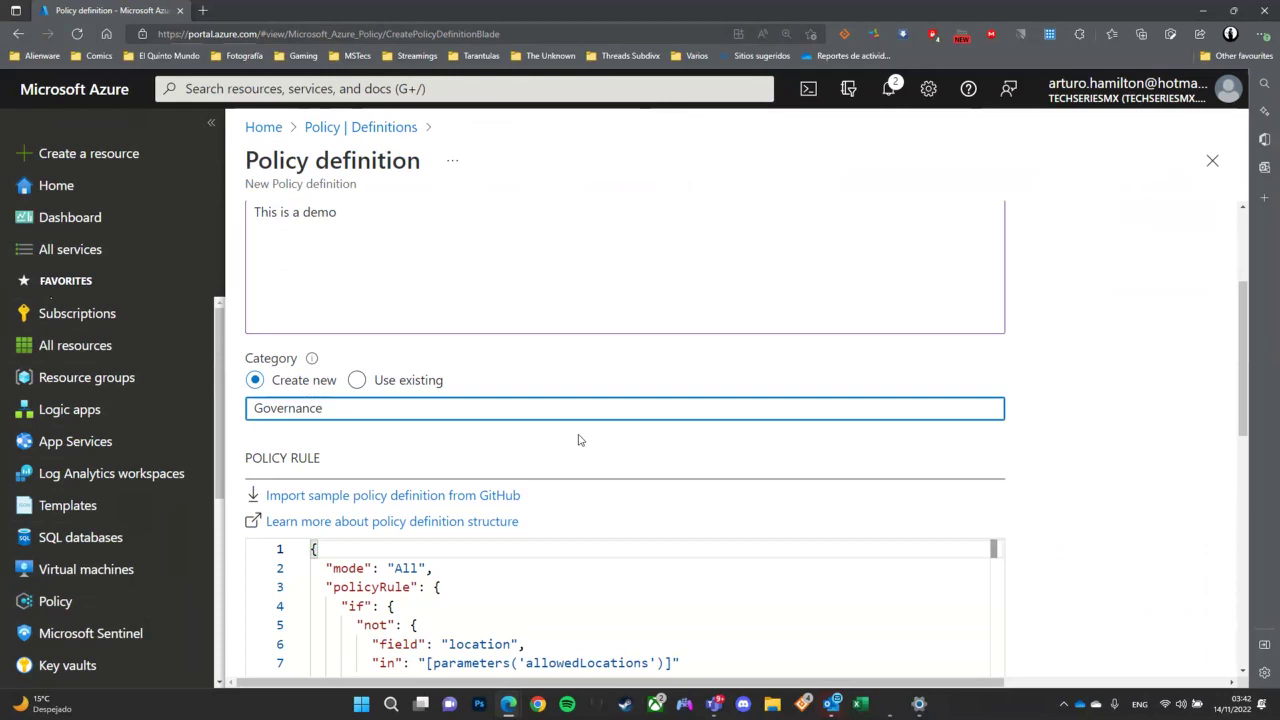
Step: Look through the default JSON policy rule and its allowed-locations parameters, and leave the definition form without saving
scroll(578, 440, down, 2)
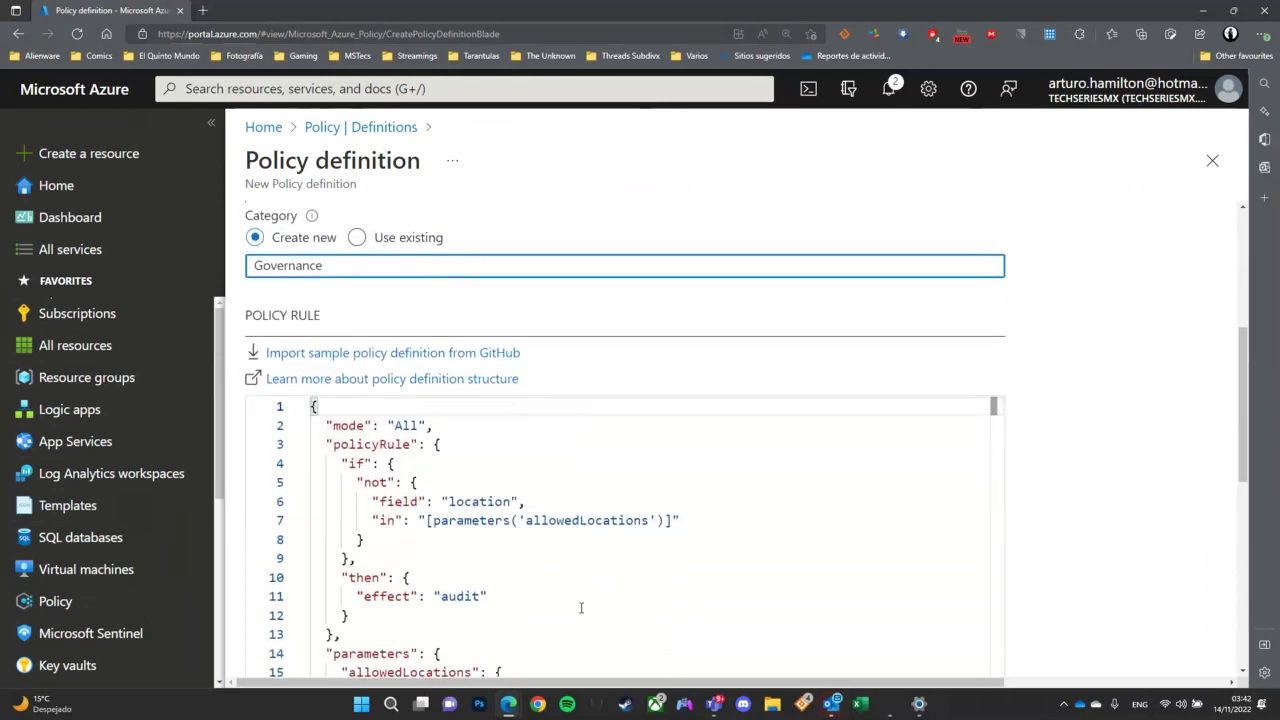
scroll(1147, 470, down, 2)
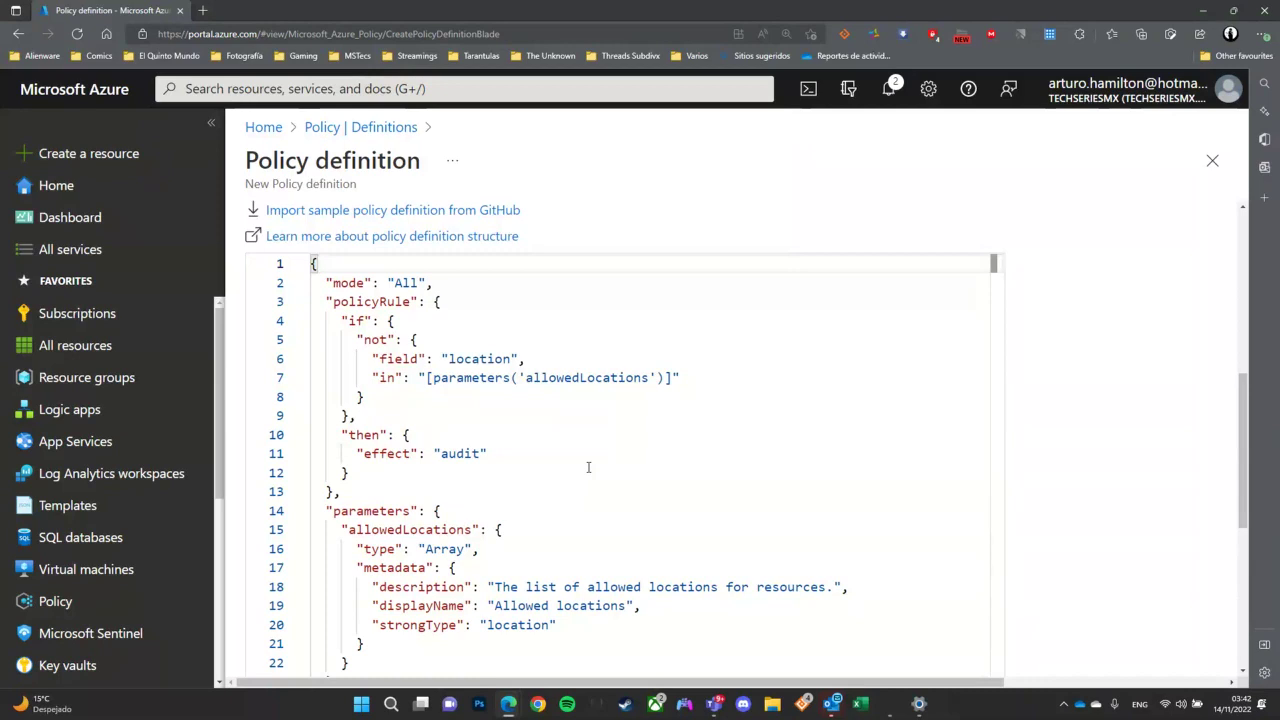
scroll(1170, 480, down, 5)
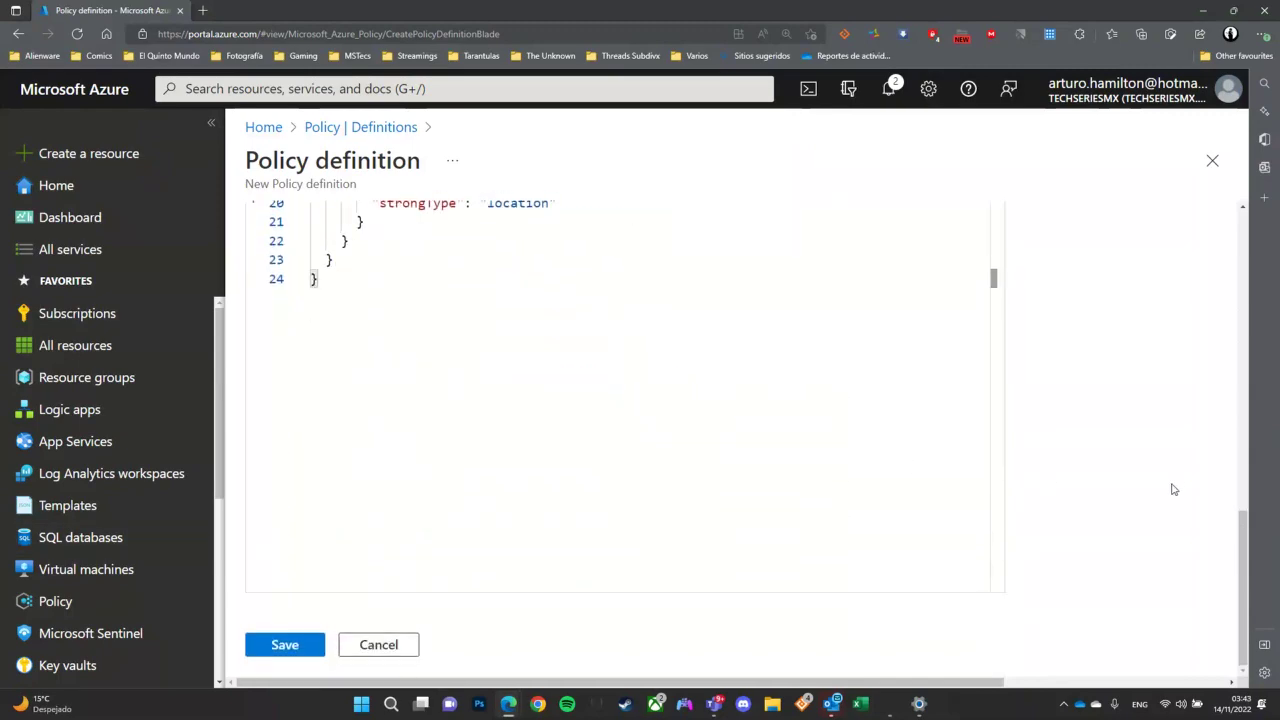
scroll(300, 648, up, 4)
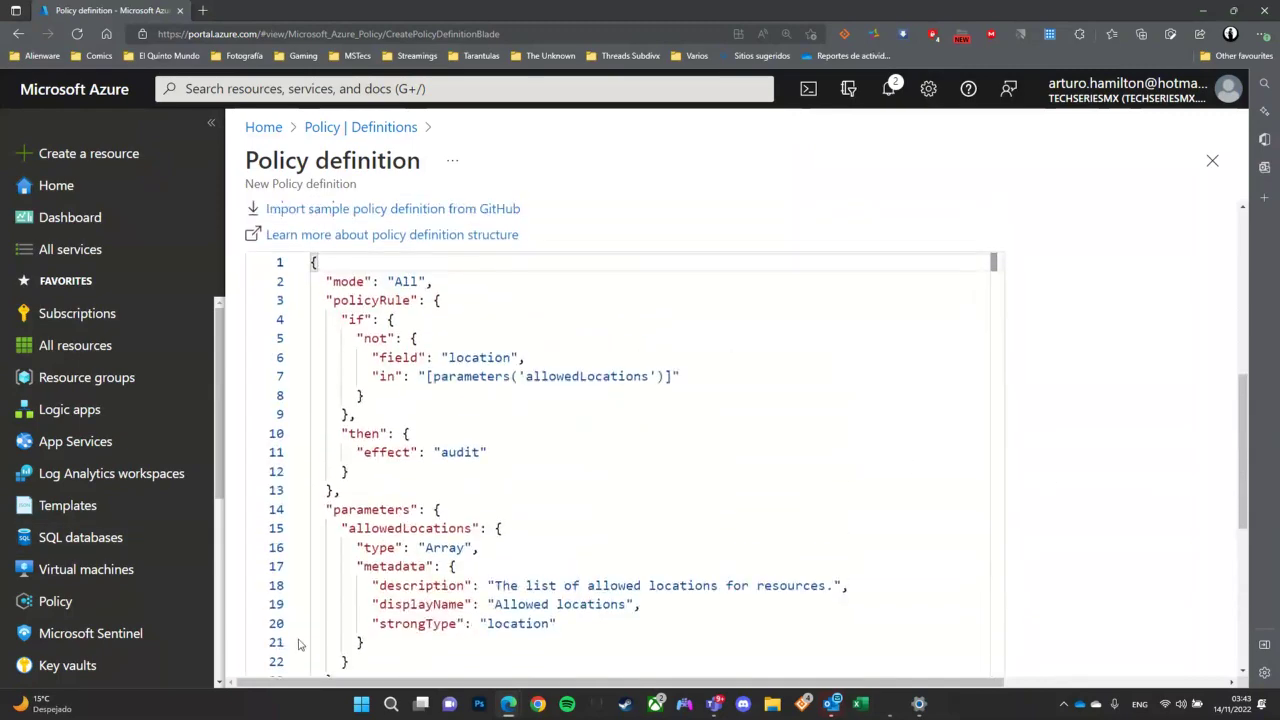
scroll(299, 645, up, 1)
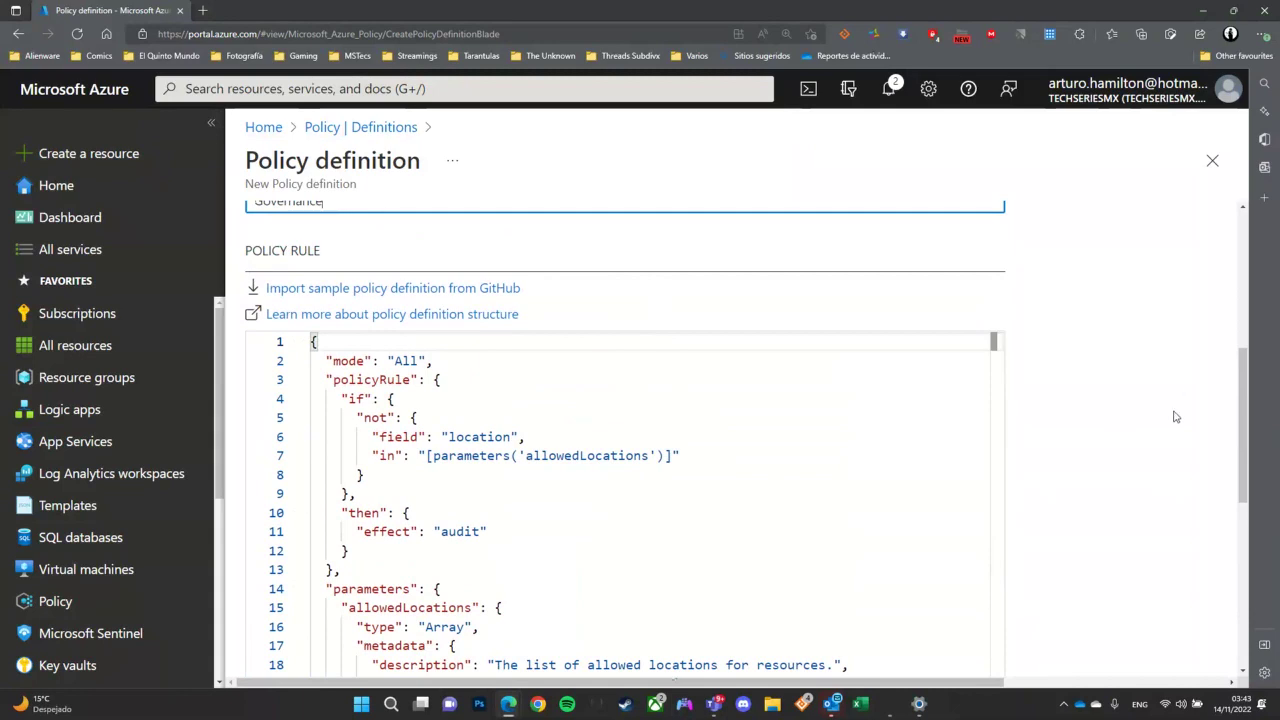
scroll(1176, 417, up, 5)
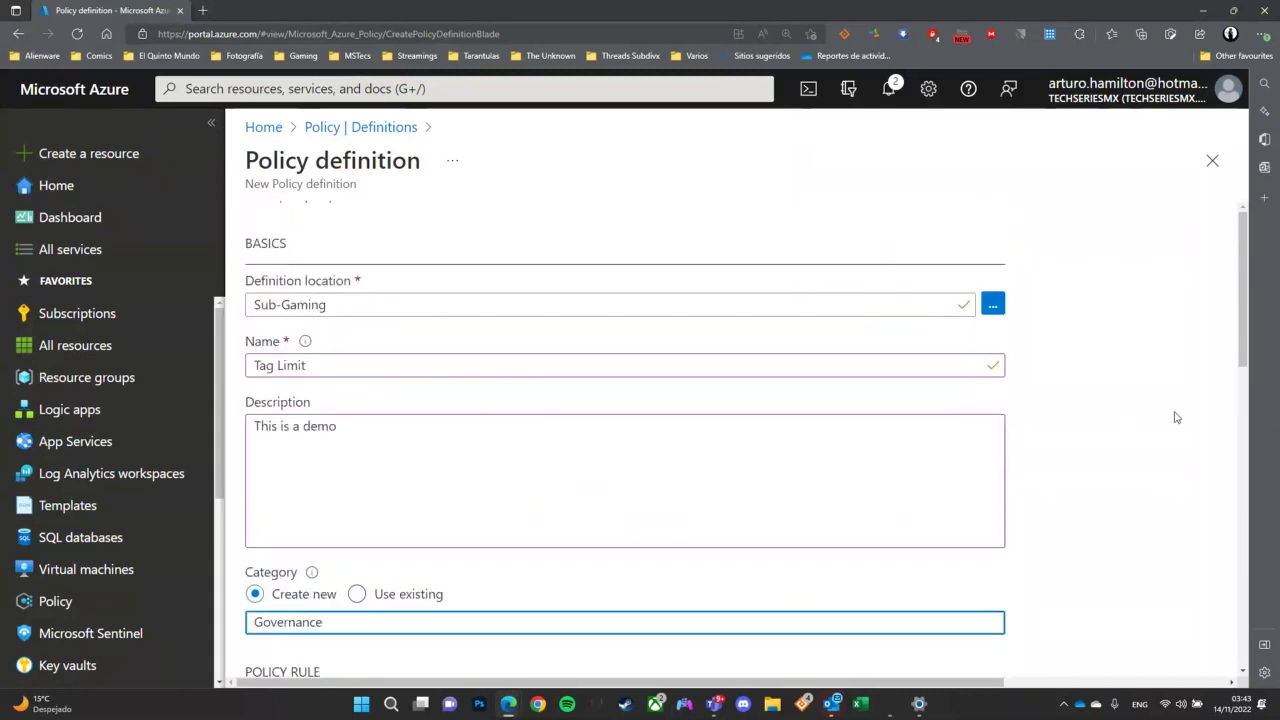
click(1212, 160)
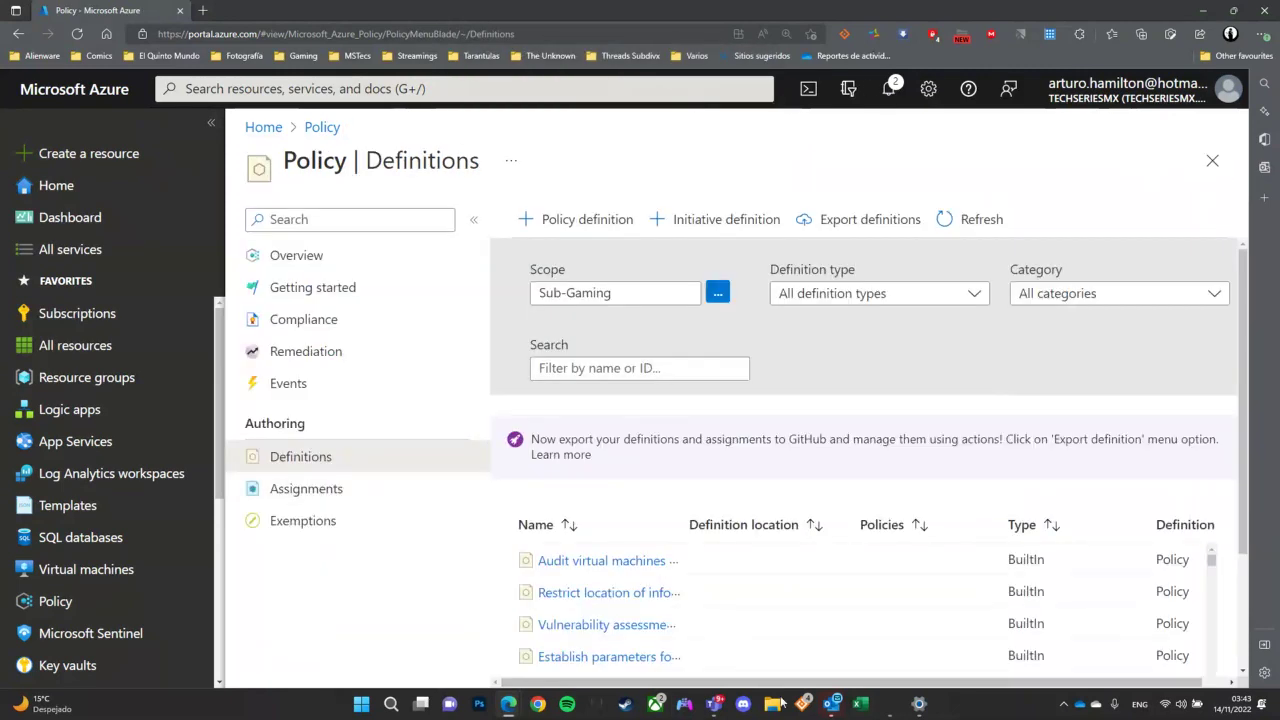
Step: Return to the Policy overview and open the compliance details of the ASC Default initiative
scroll(865, 585, down, 2)
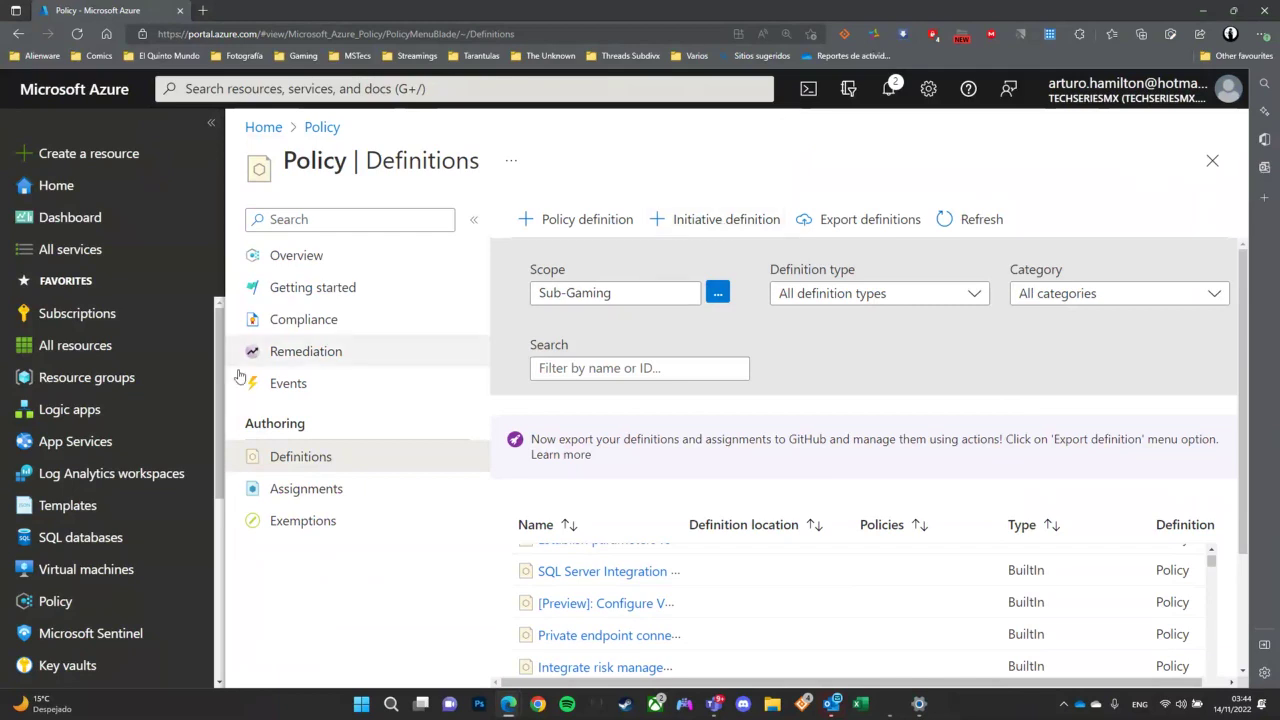
click(322, 254)
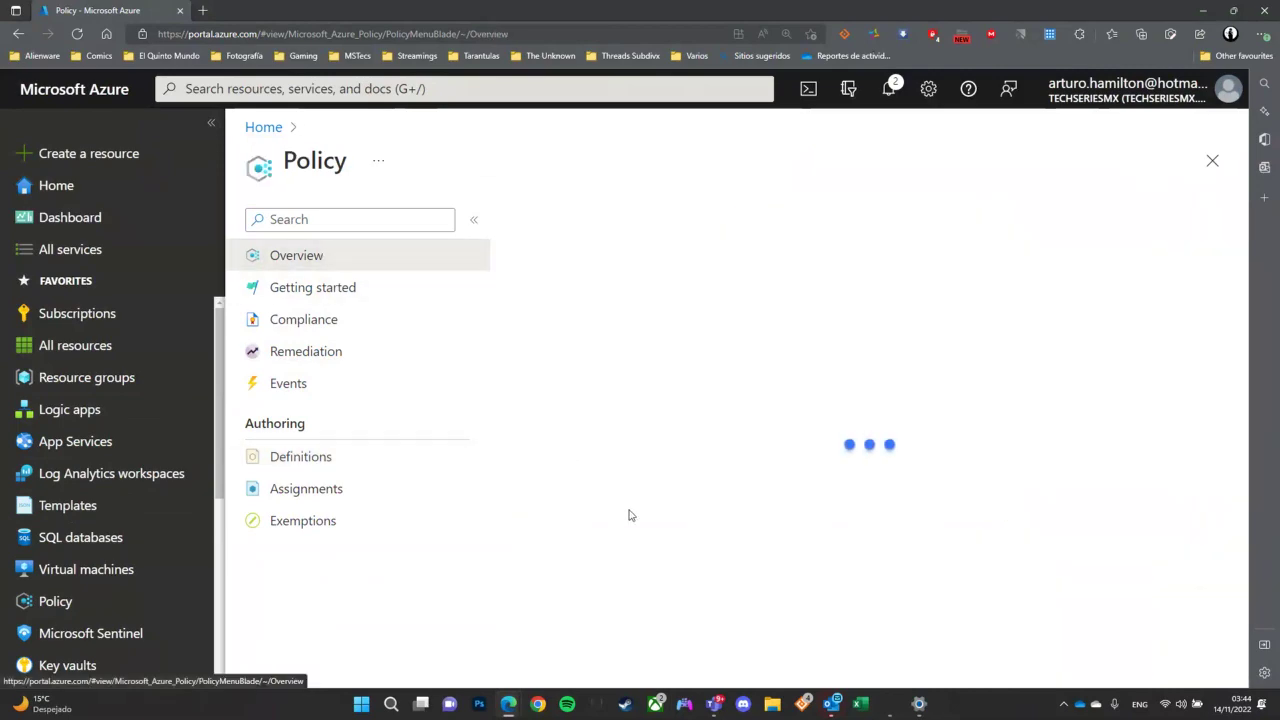
scroll(629, 515, down, 2)
scroll(629, 515, down, 3)
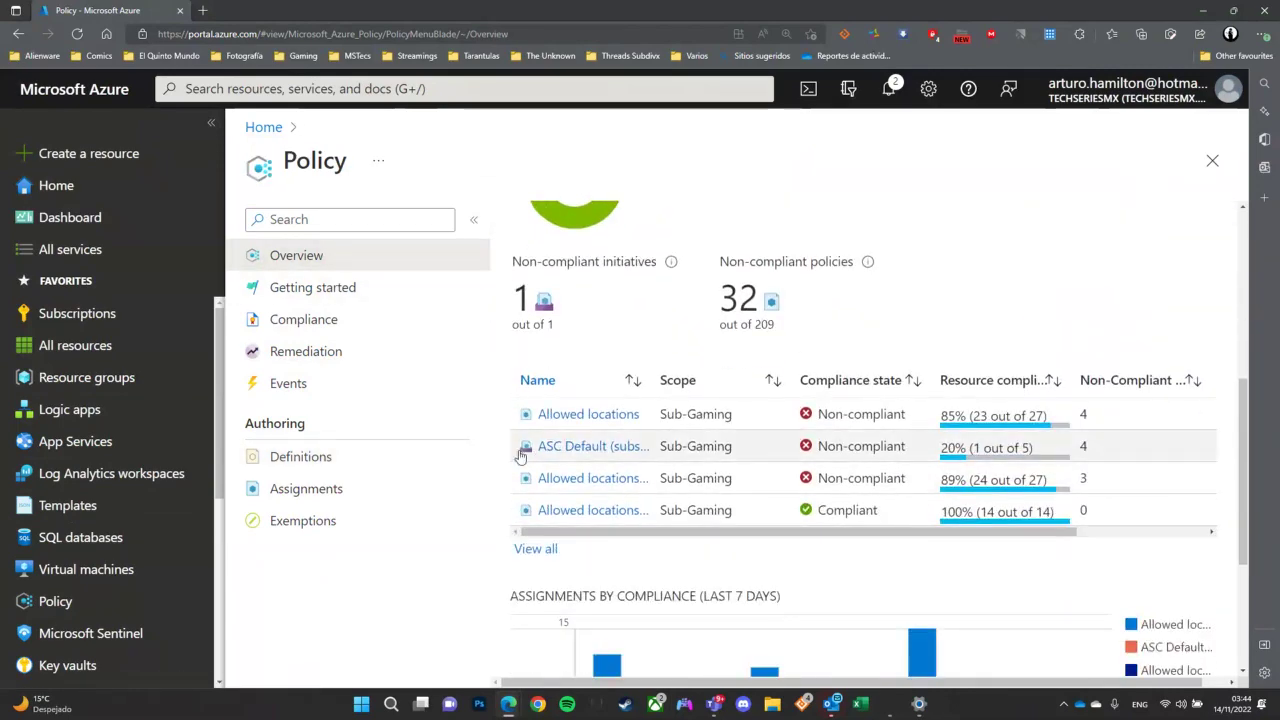
drag(538, 446, 674, 451)
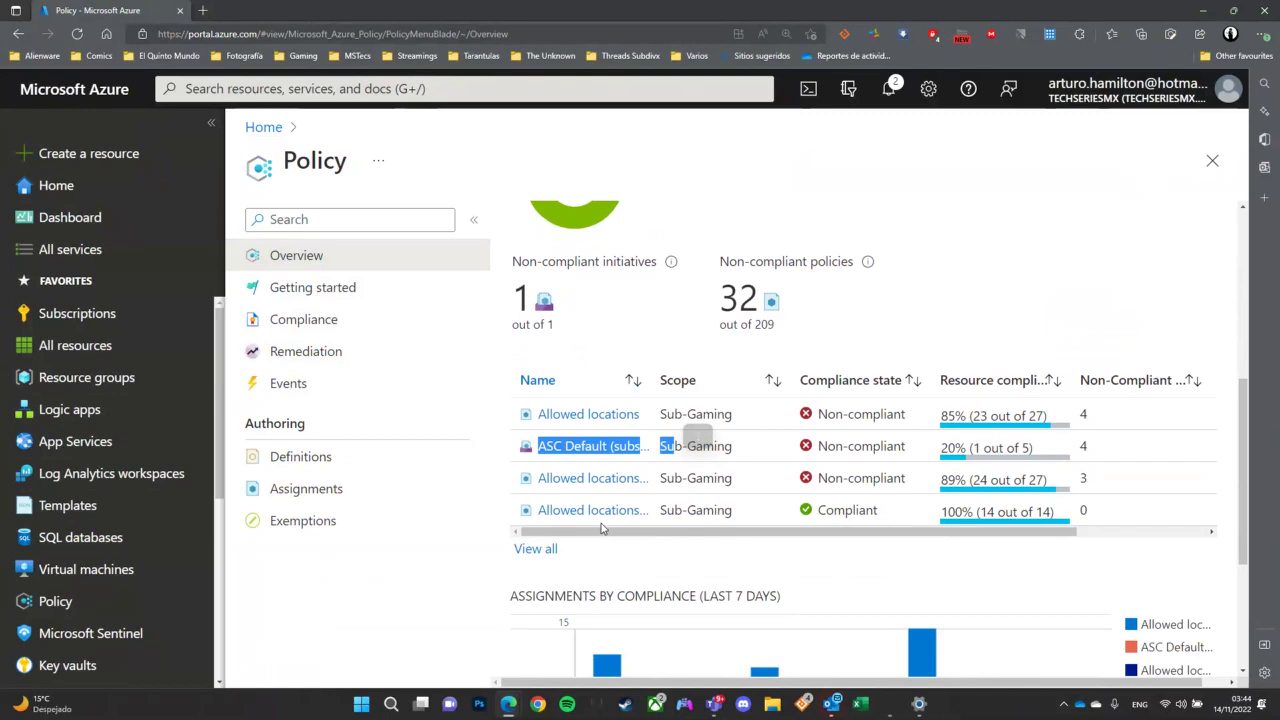
click(556, 450)
click(541, 452)
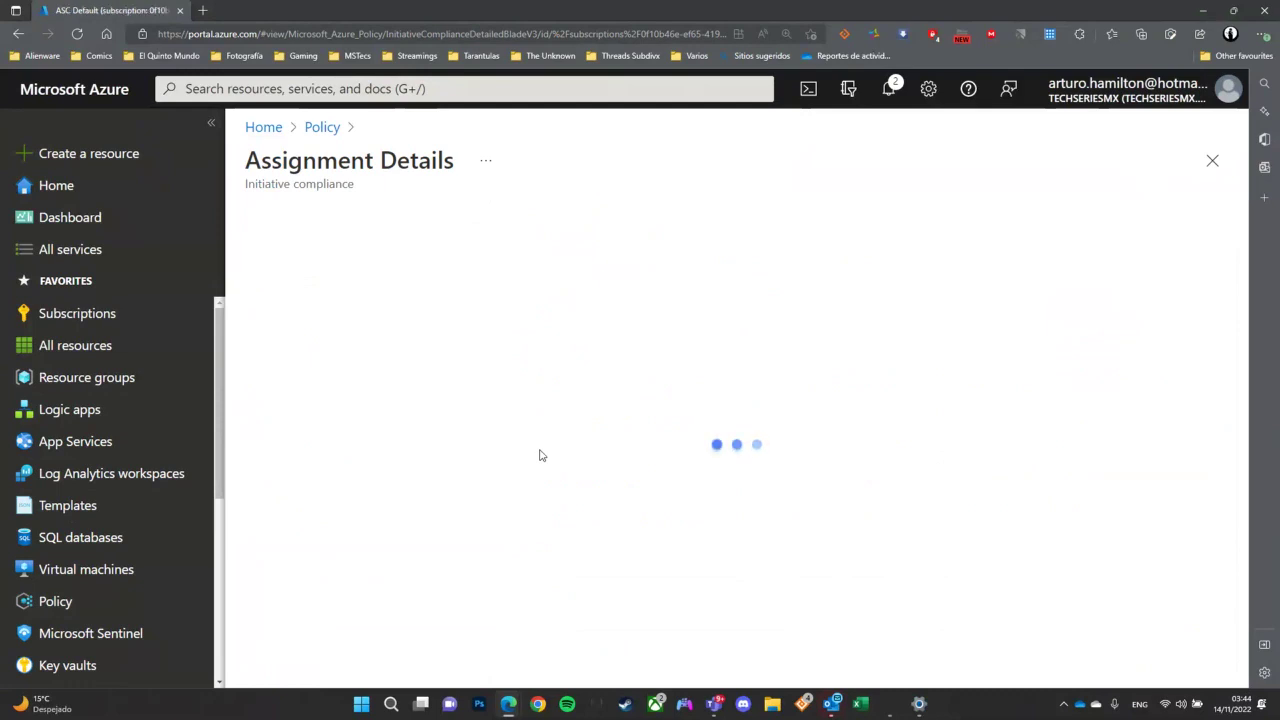
Step: Examine the ASC Default initiative's control groups and their compliance, and return to the Policy overview
scroll(497, 463, down, 5)
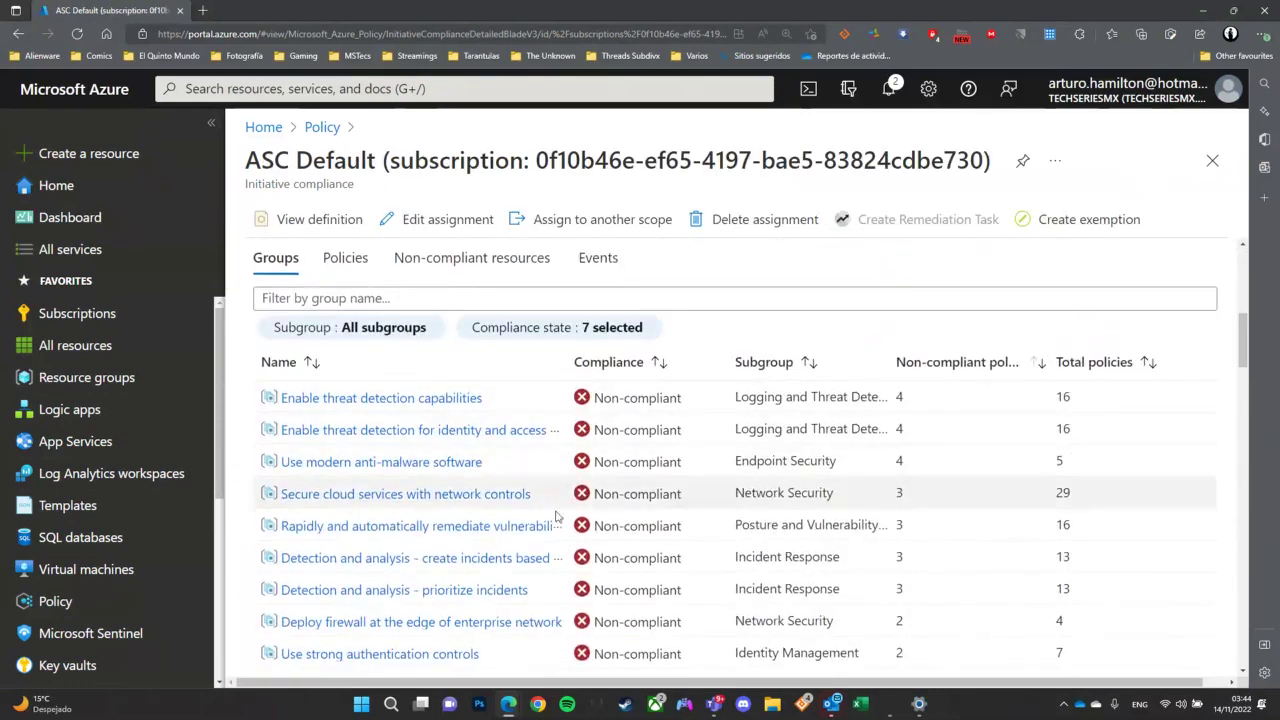
scroll(581, 610, down, 1)
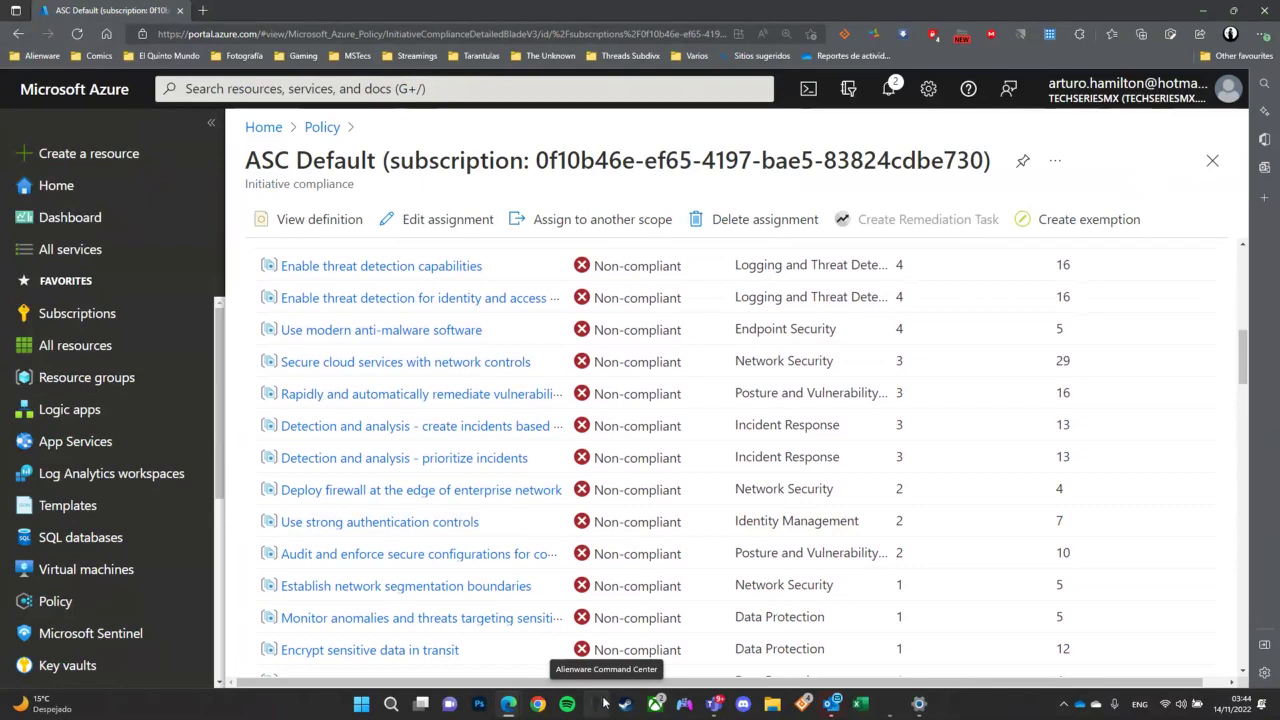
click(559, 598)
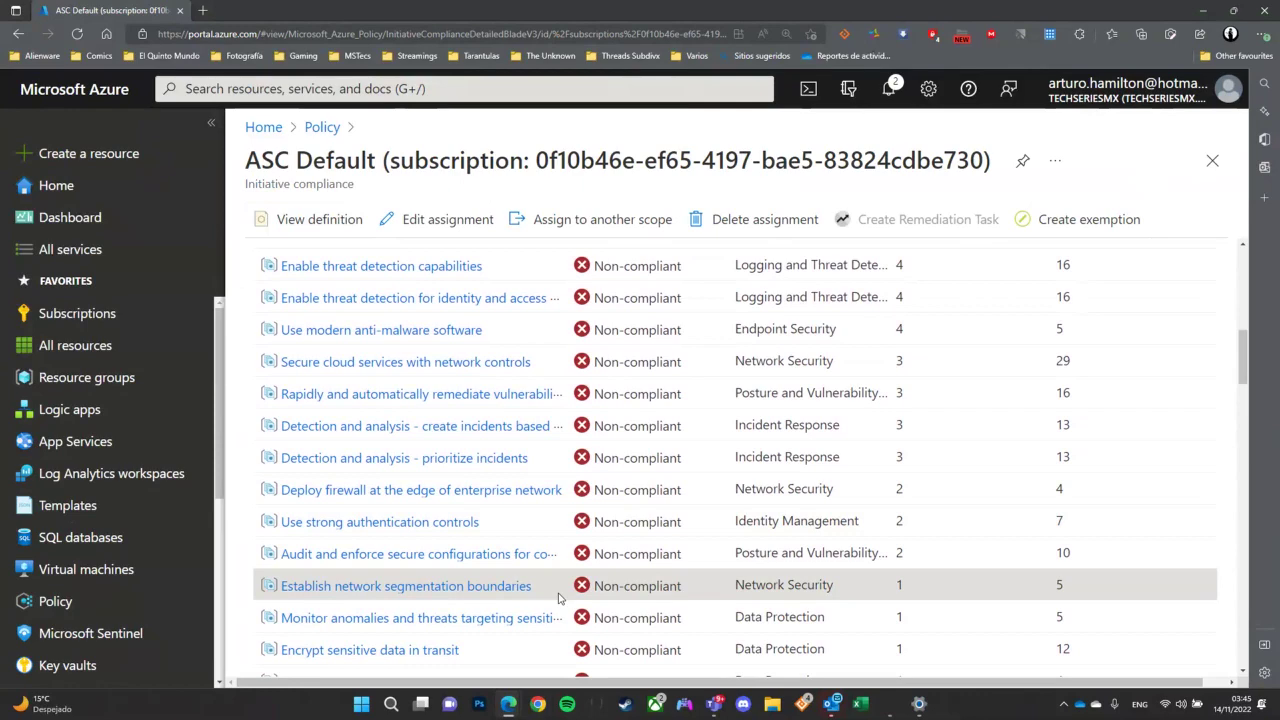
scroll(559, 598, up, 8)
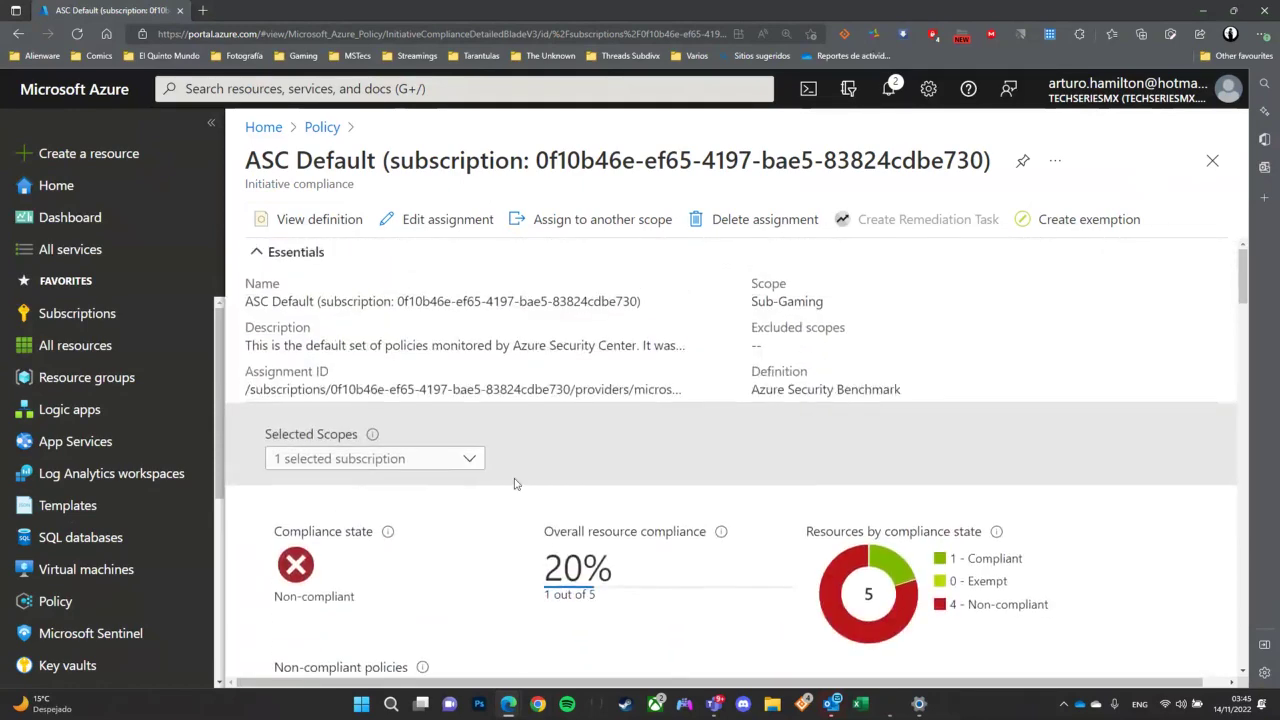
click(322, 127)
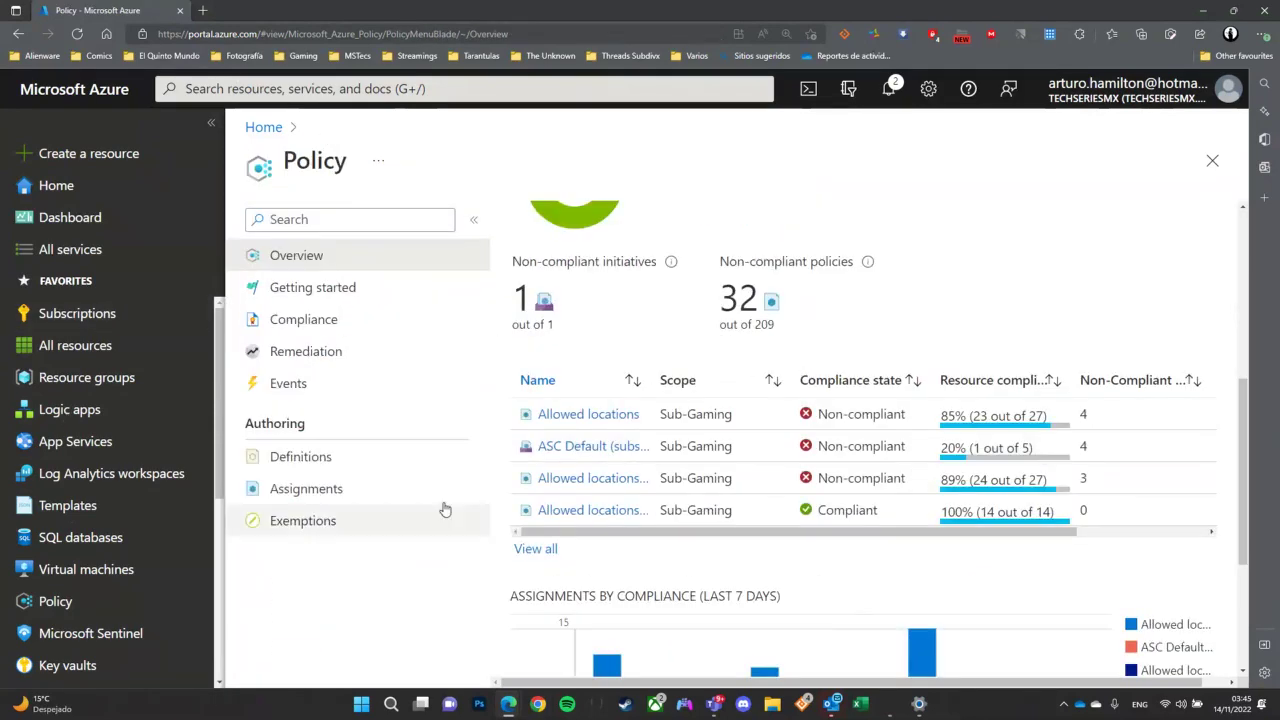
Step: Show the policy assignments for Sub-Gaming and look over the existing allowed-locations assignments
double_click(284, 422)
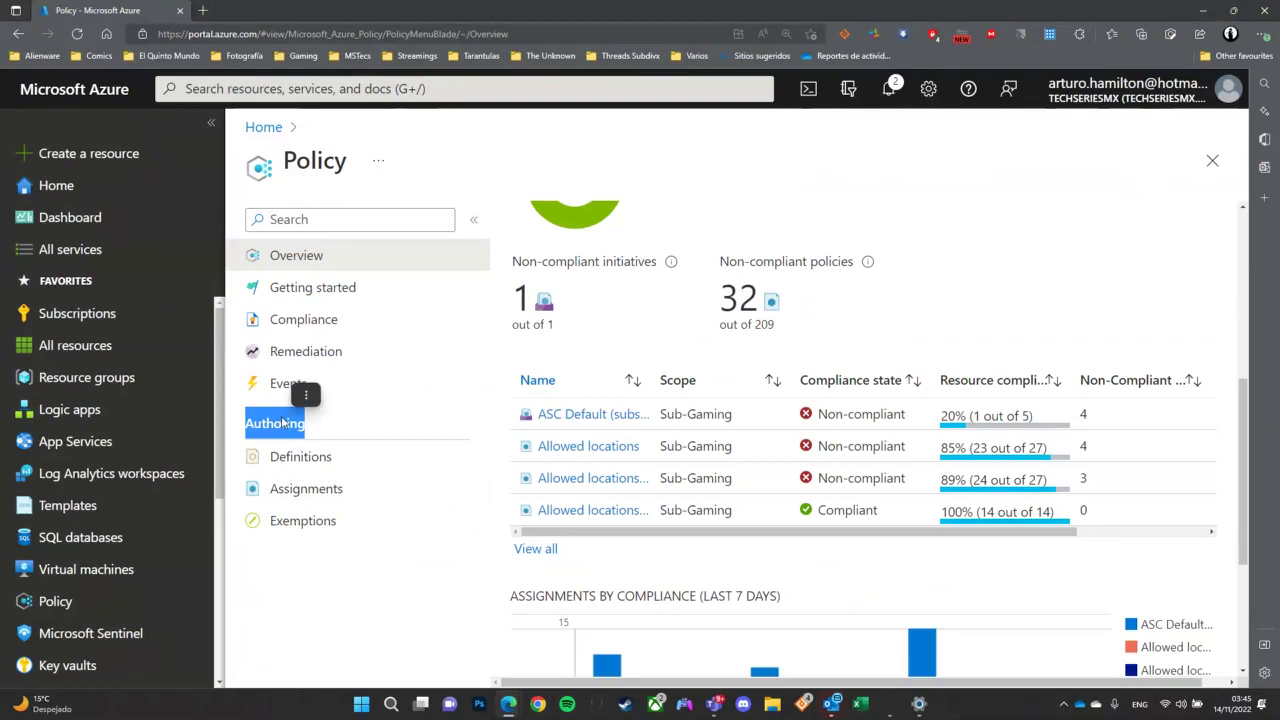
click(302, 488)
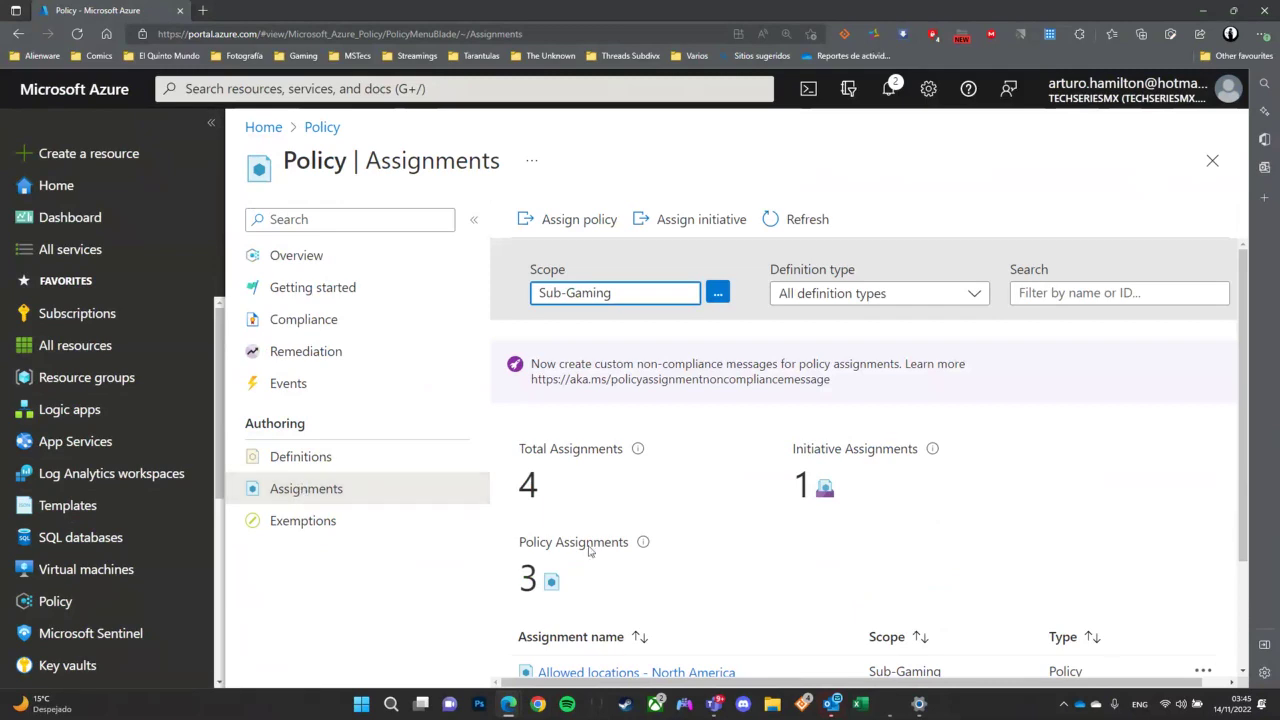
scroll(700, 486, down, 1)
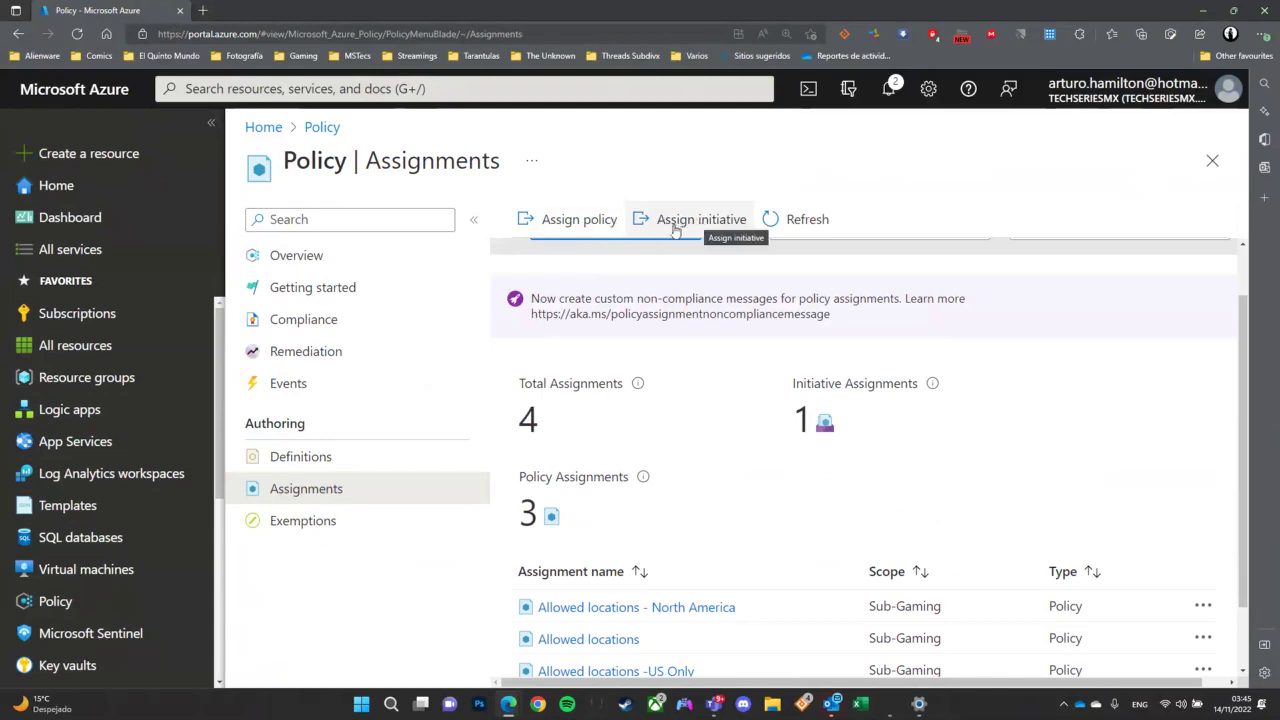
Step: Start a new policy assignment and set its scope to resource group RG-305 in the Sub-Gaming subscription
click(540, 220)
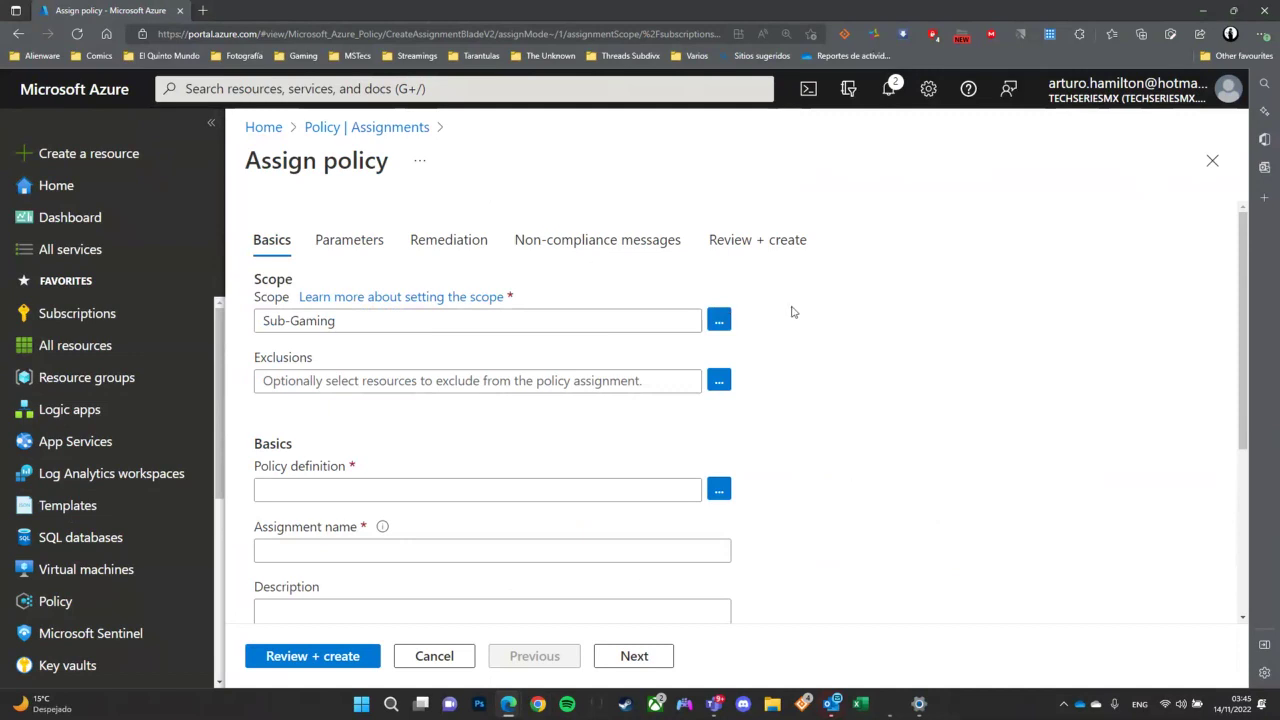
click(717, 322)
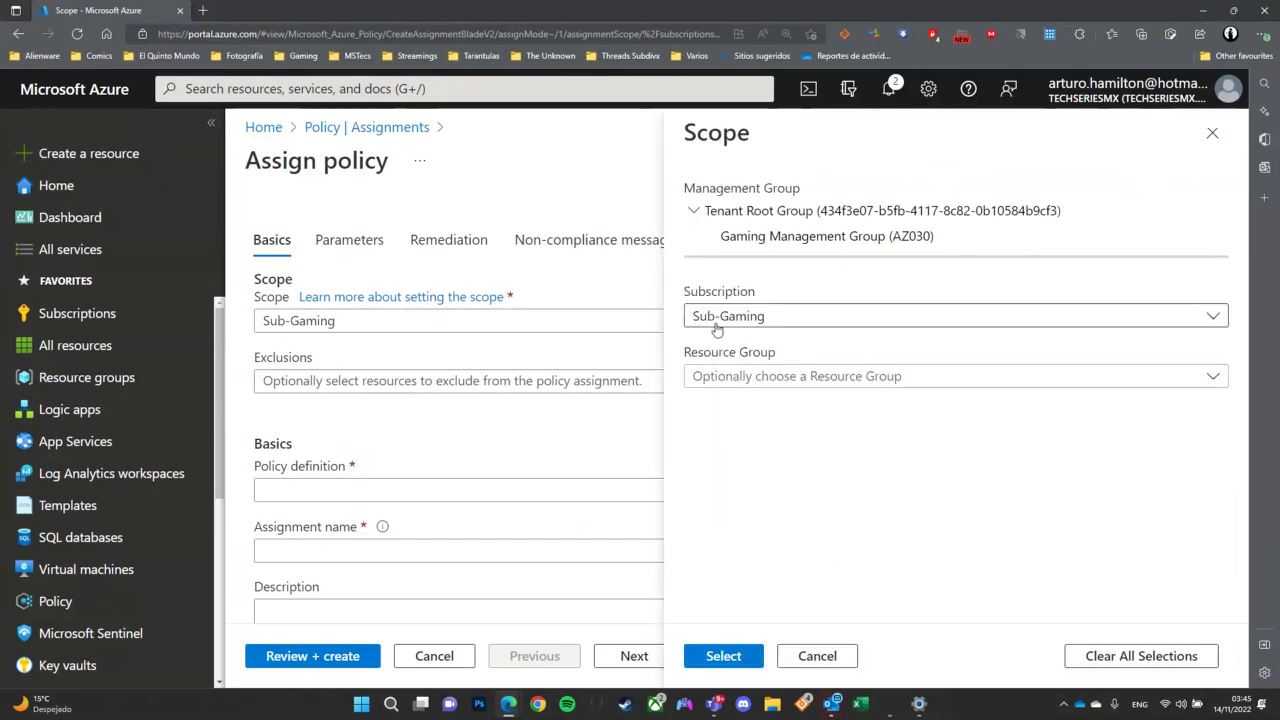
click(818, 376)
key(Escape)
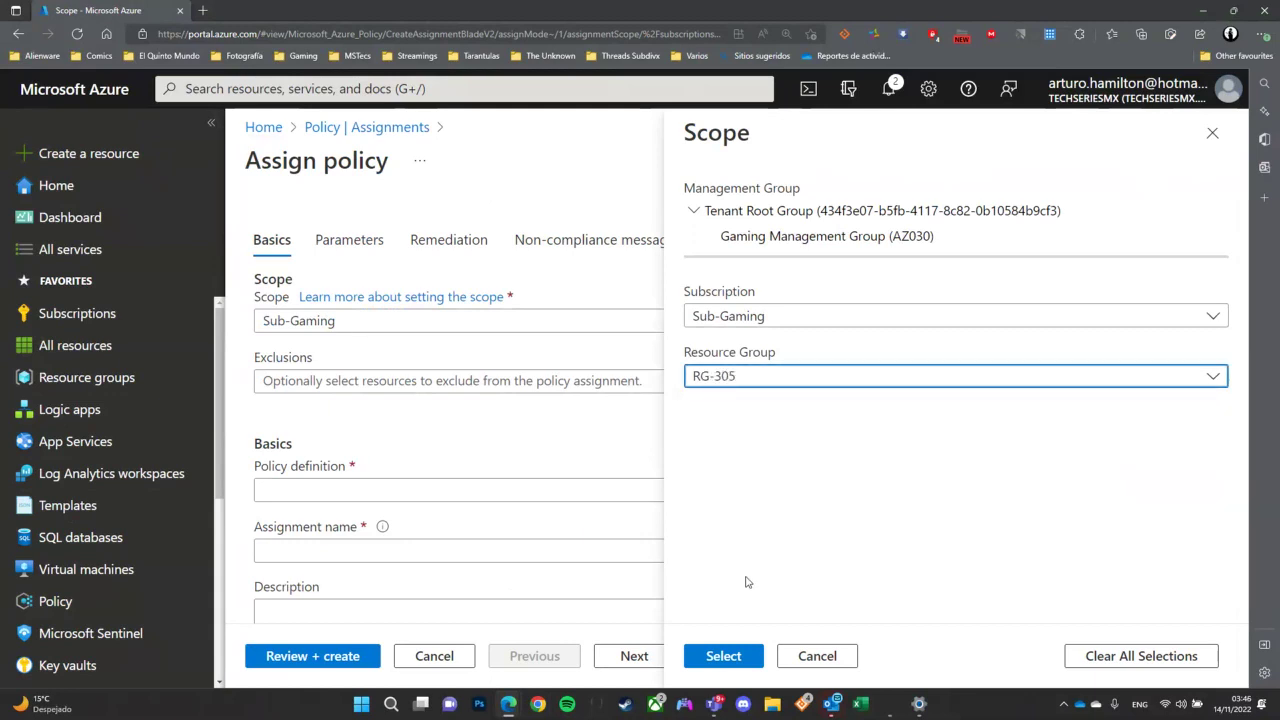
click(720, 656)
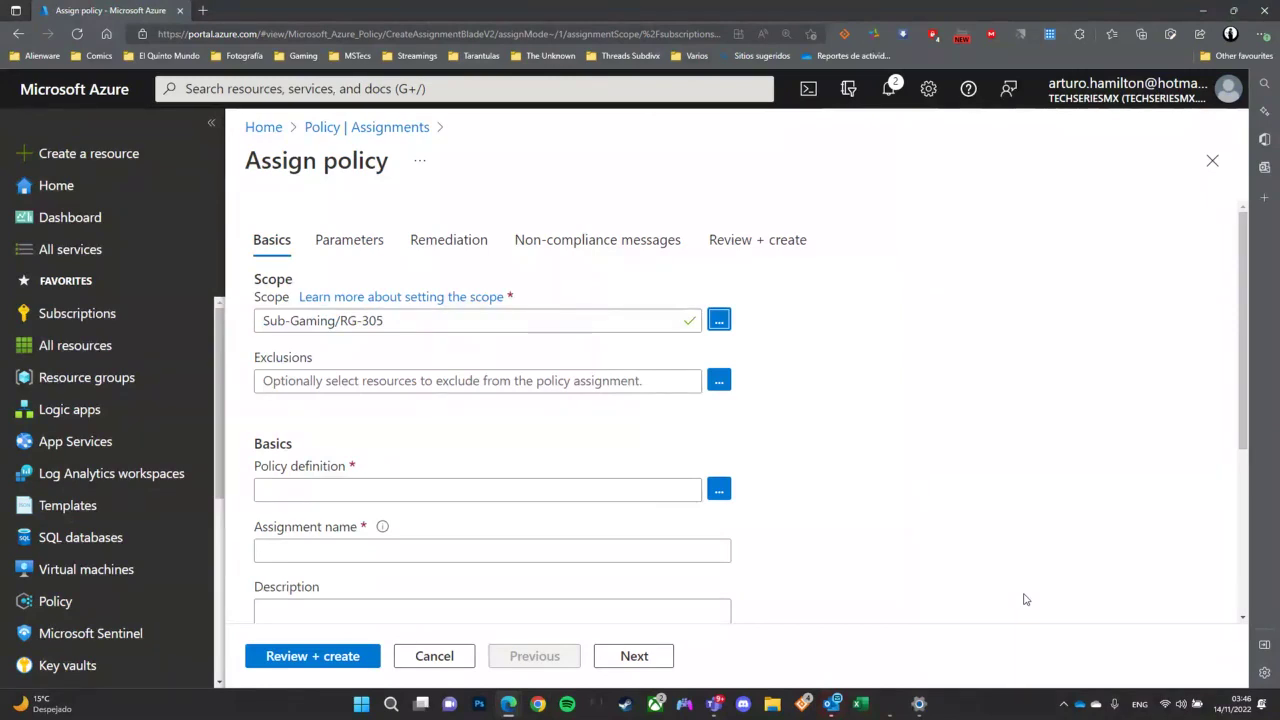
Step: Reset the assignment's scope from resource group RG-305 to the whole Sub-Gaming subscription
click(719, 319)
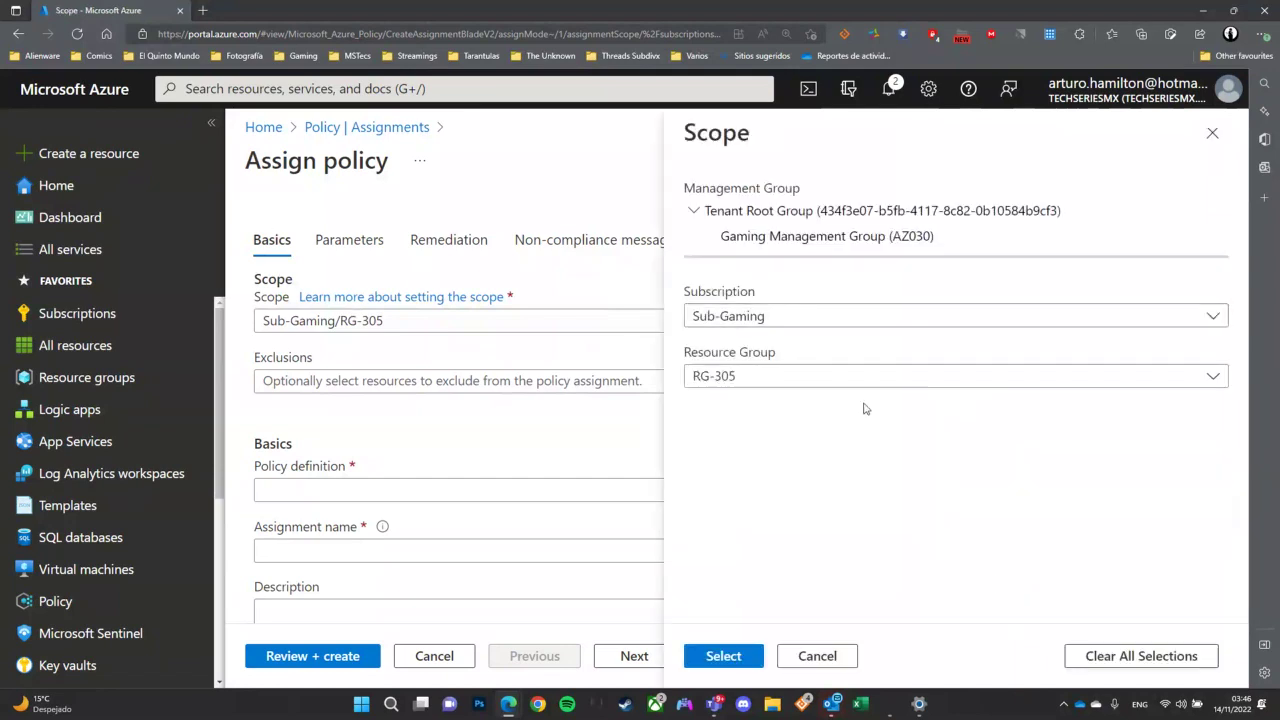
click(846, 378)
click(1145, 378)
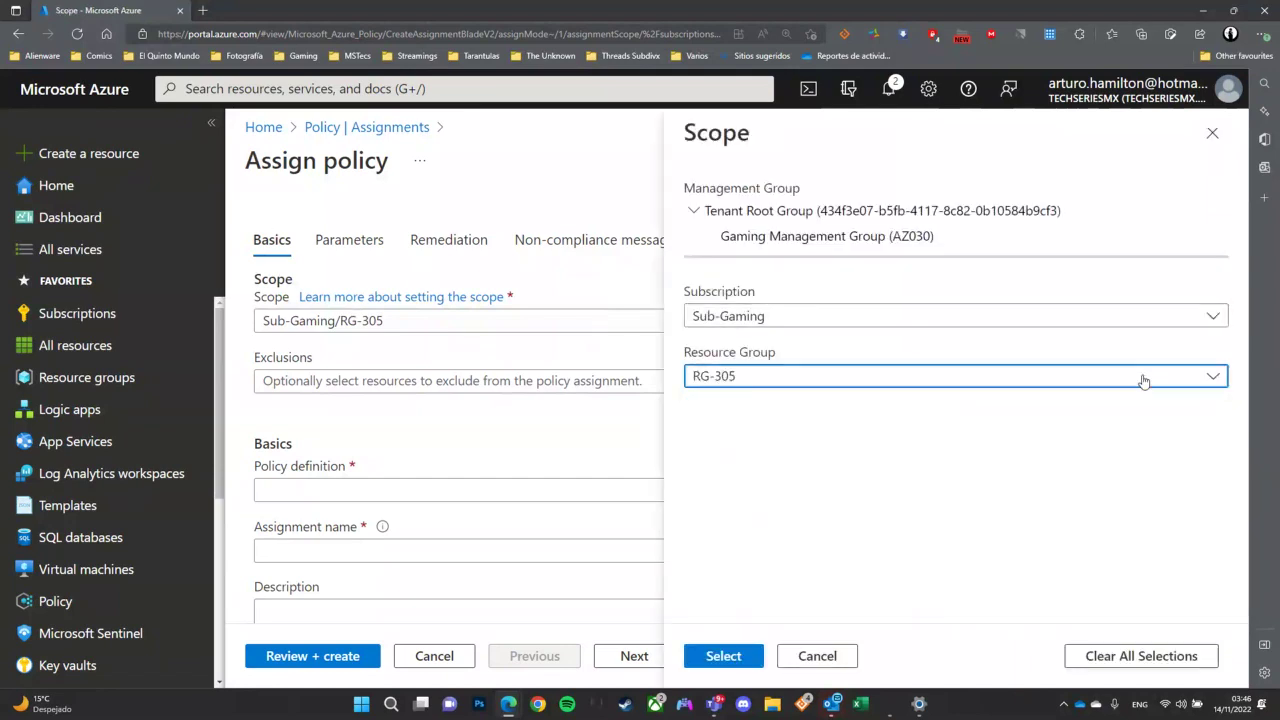
click(1150, 656)
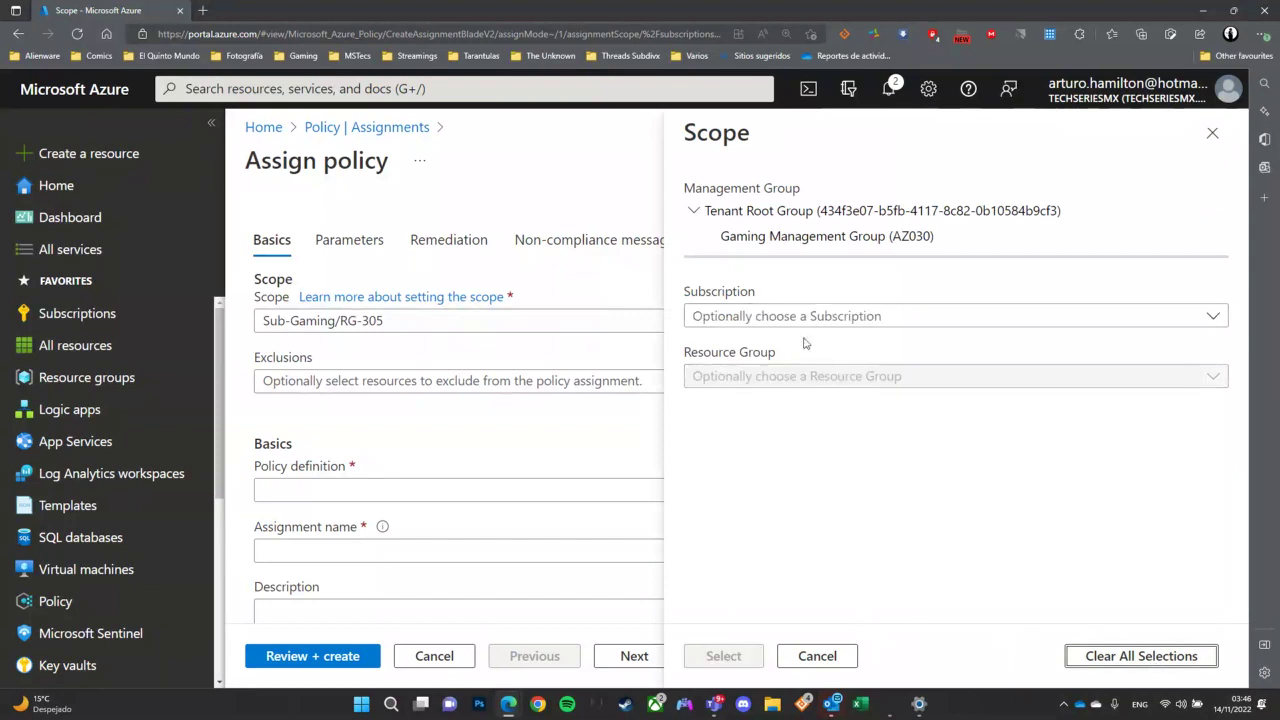
click(800, 316)
click(725, 380)
click(723, 656)
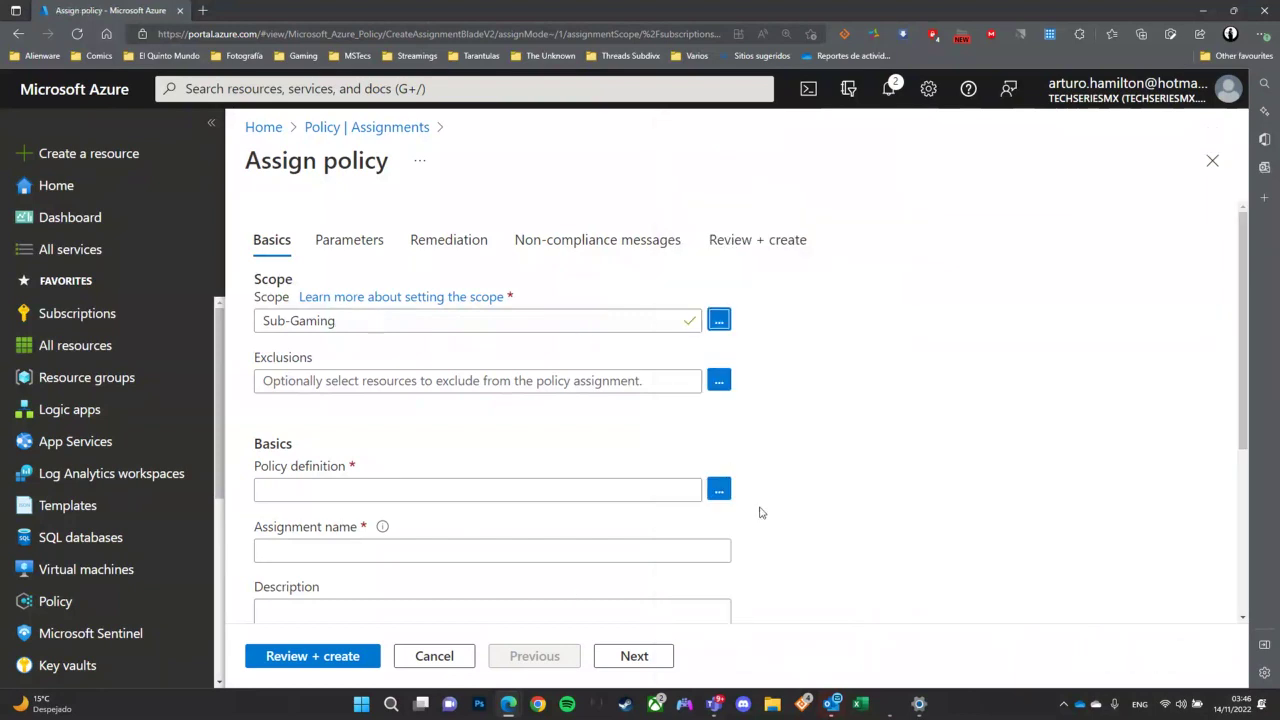
Step: Exclude every resource group in Sub-Gaming except RG-305 from the policy assignment, keeping the selected items
click(718, 380)
click(857, 314)
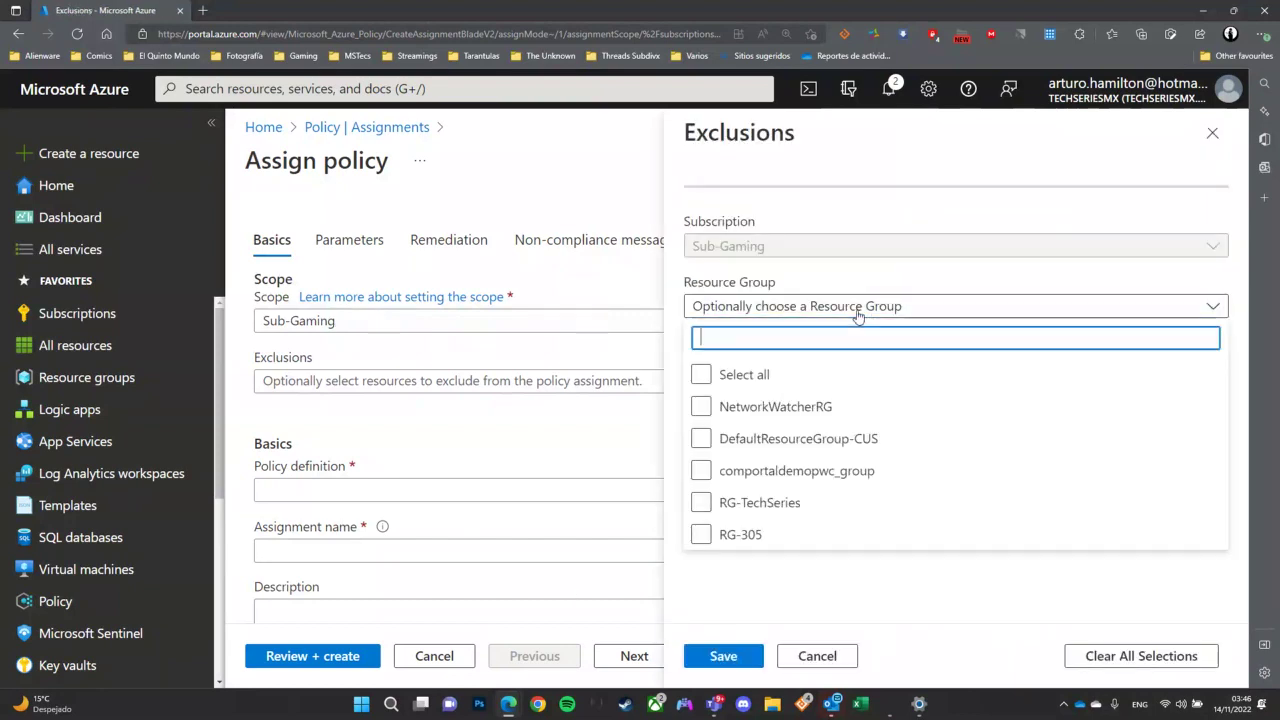
click(701, 374)
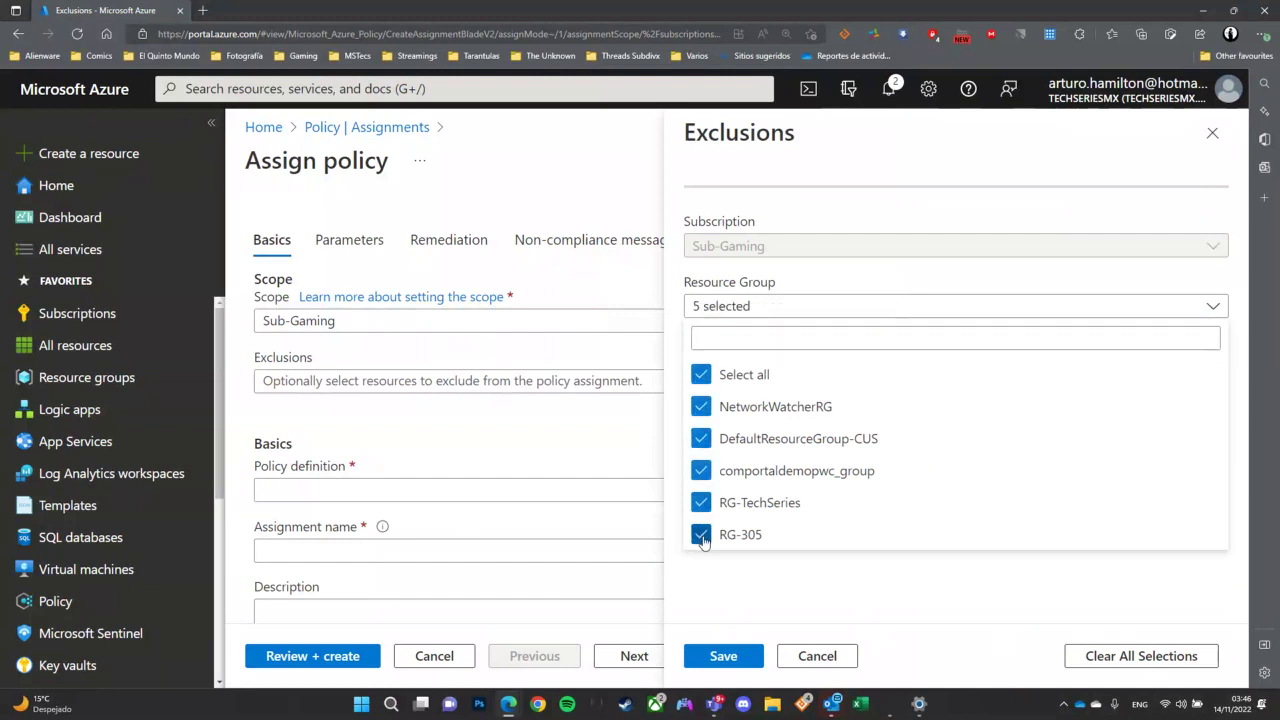
click(701, 534)
click(723, 656)
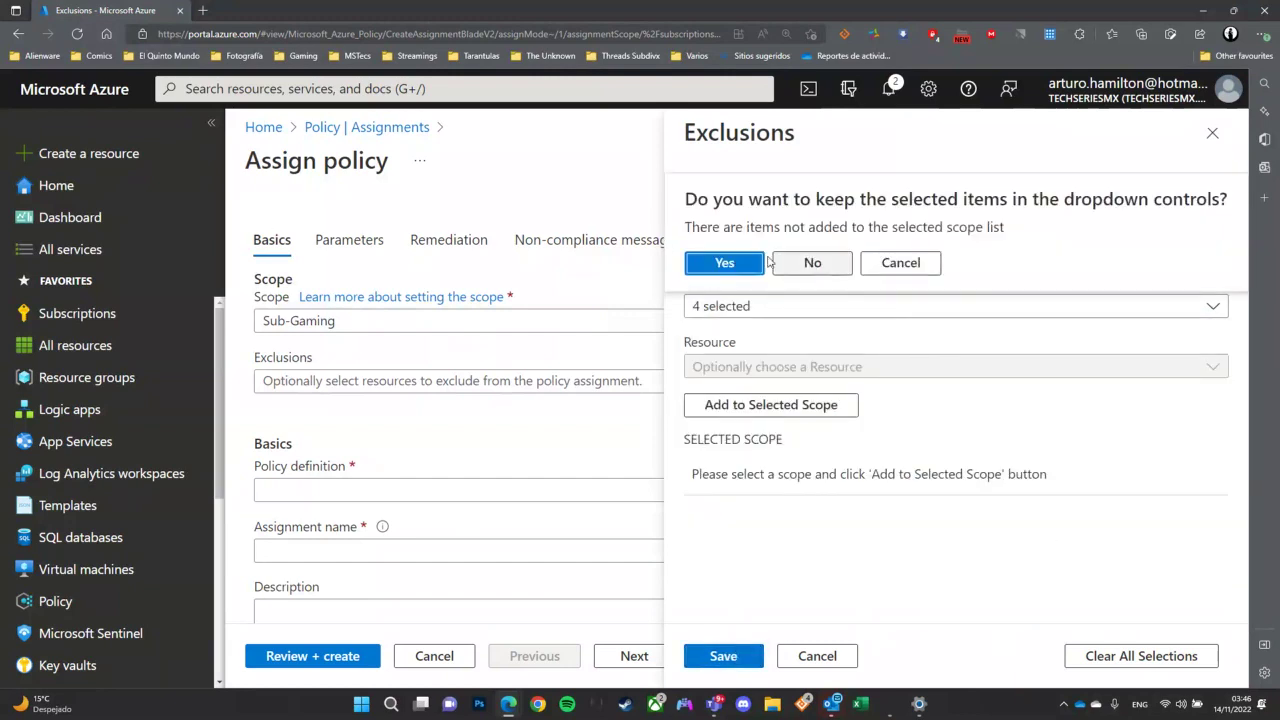
click(712, 264)
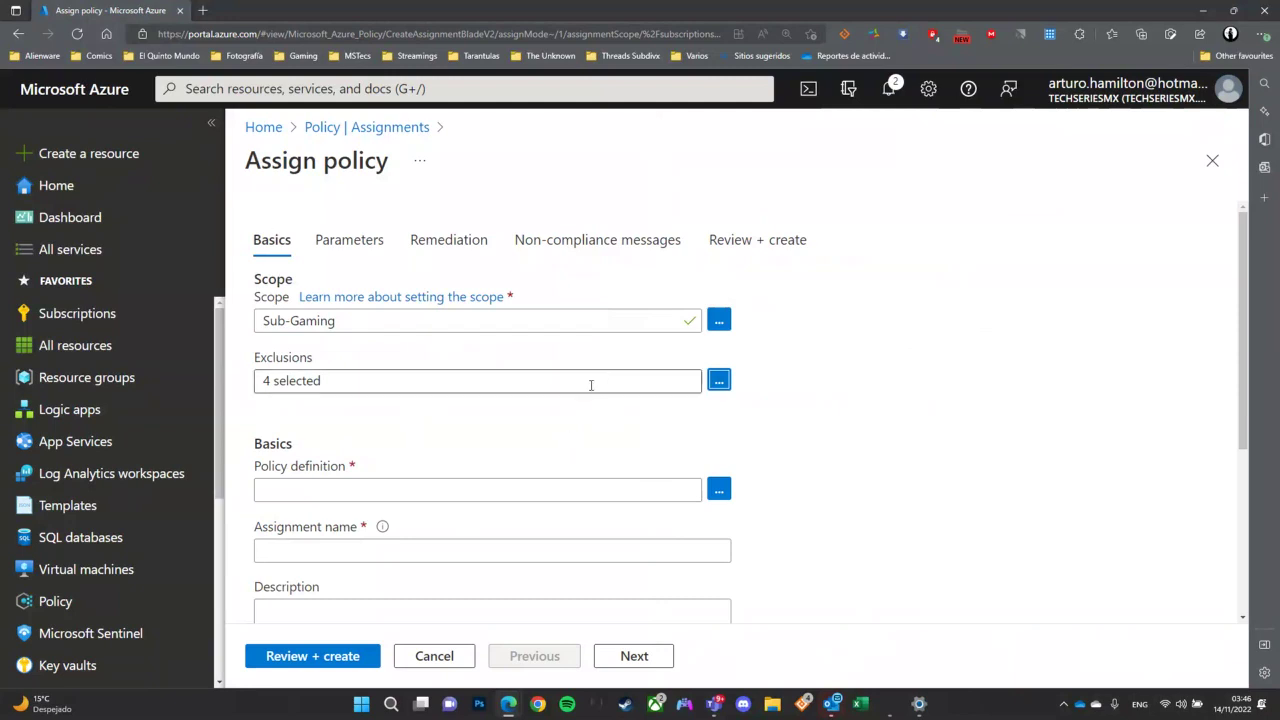
Step: Browse the available policy definitions for the assignment and filter them by "locatio"
scroll(530, 460, down, 1)
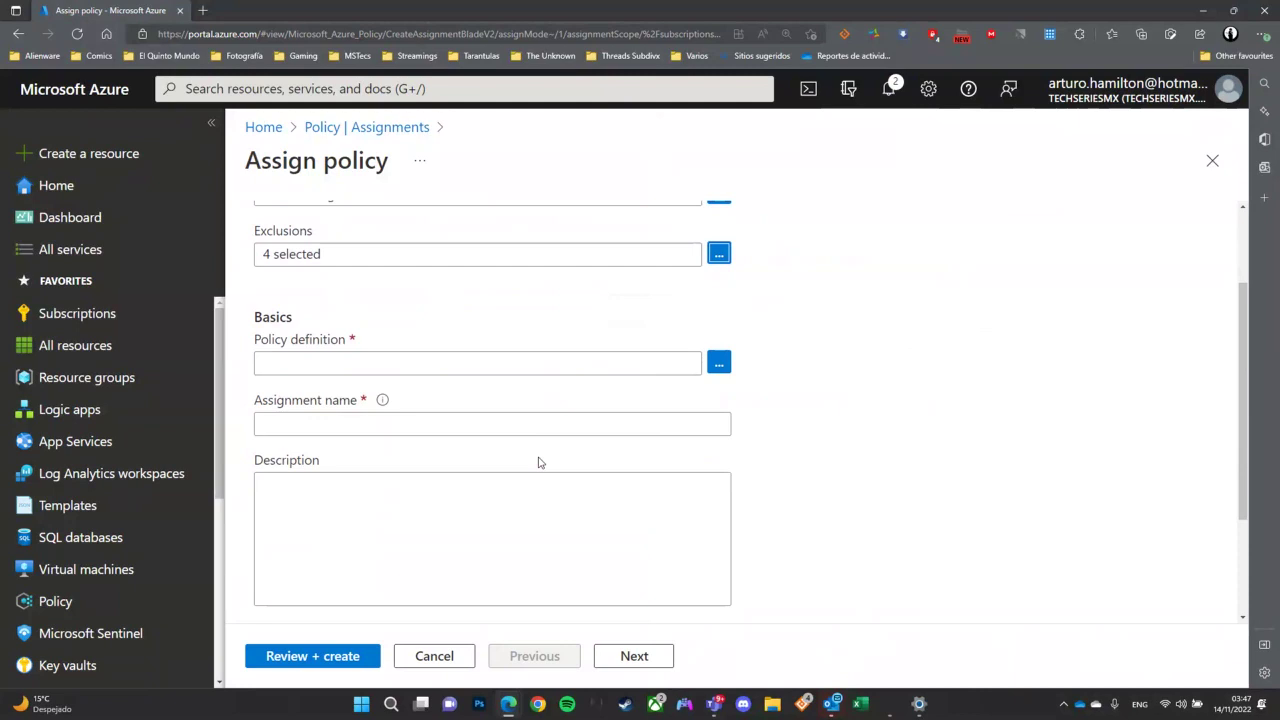
click(719, 362)
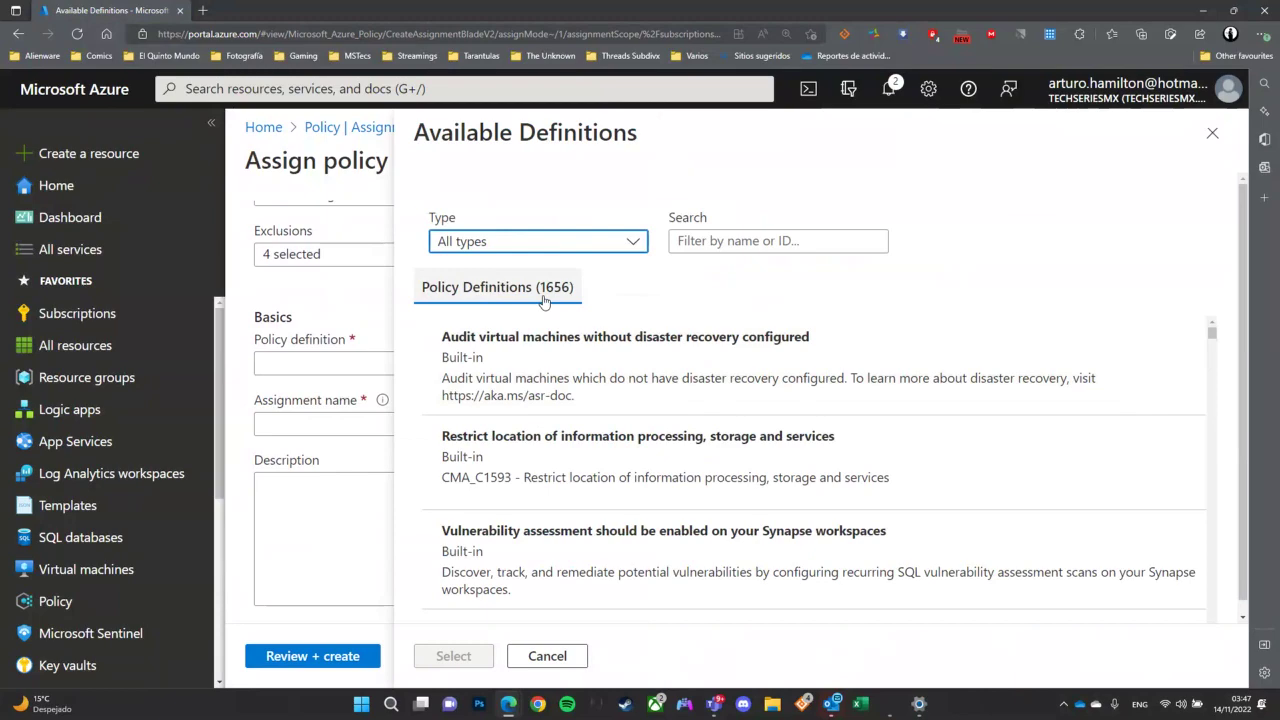
scroll(634, 331, down, 6)
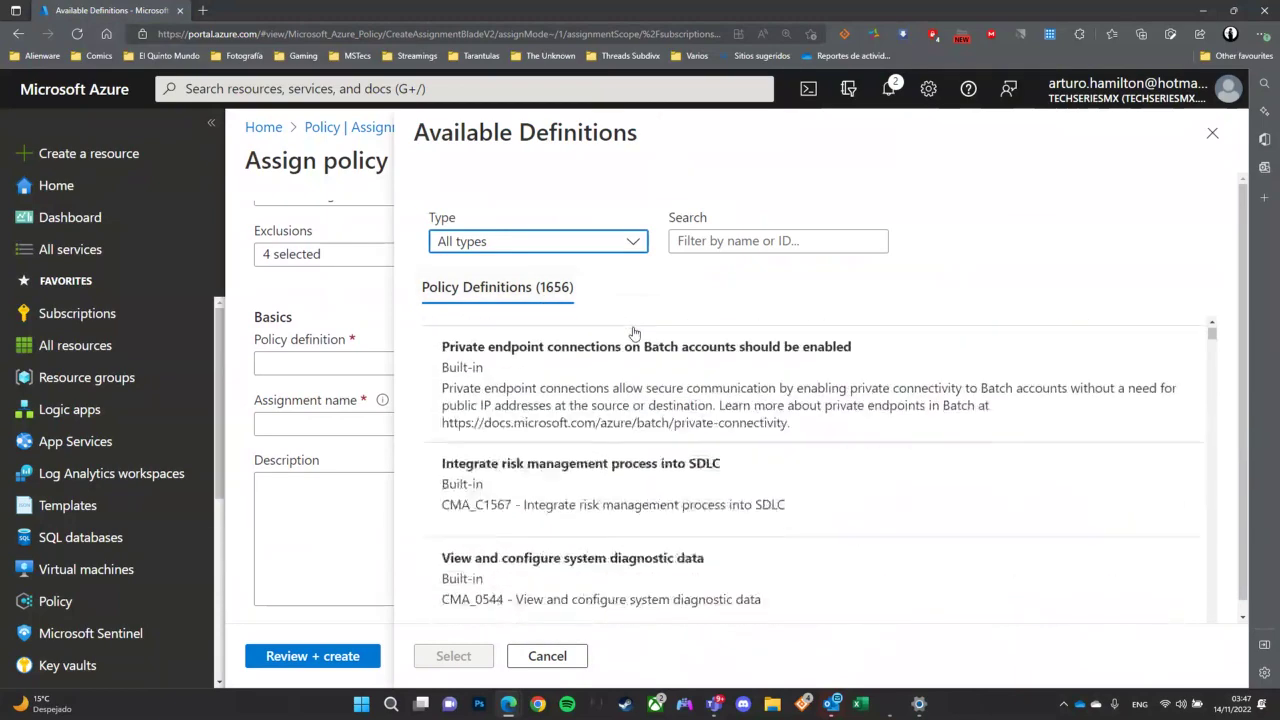
scroll(634, 331, down, 6)
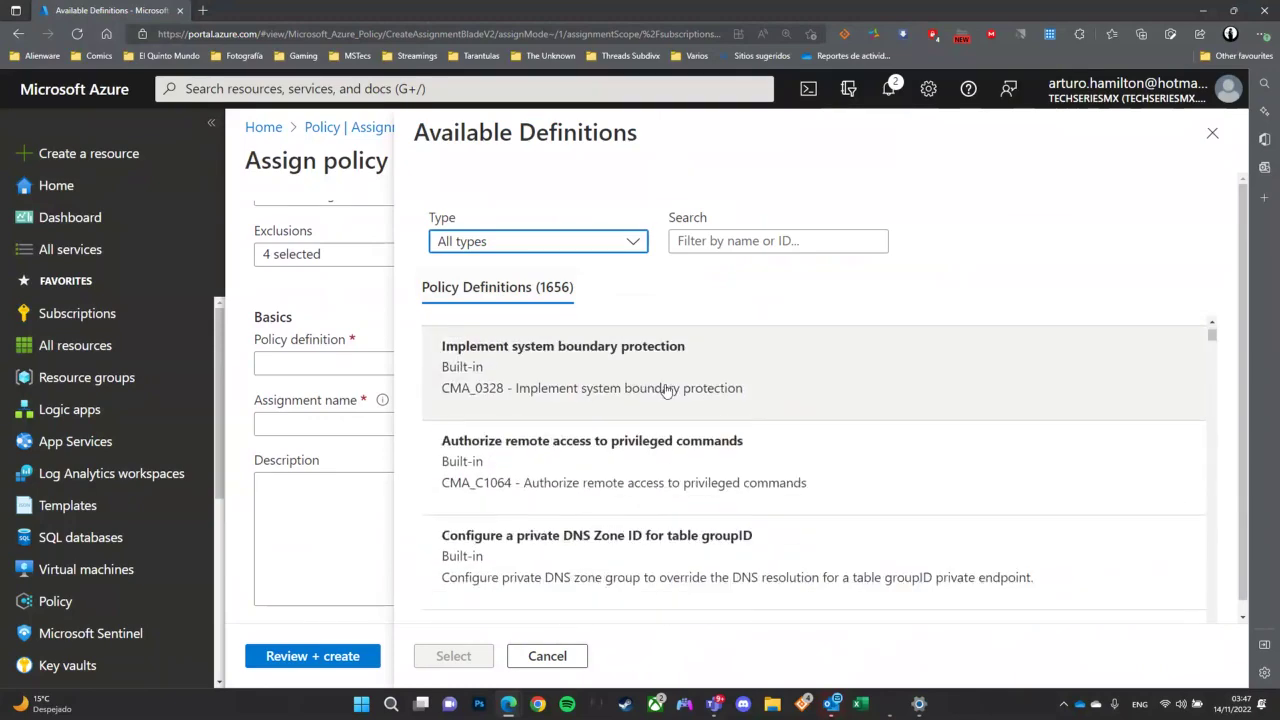
scroll(666, 390, up, 1)
scroll(666, 390, up, 3)
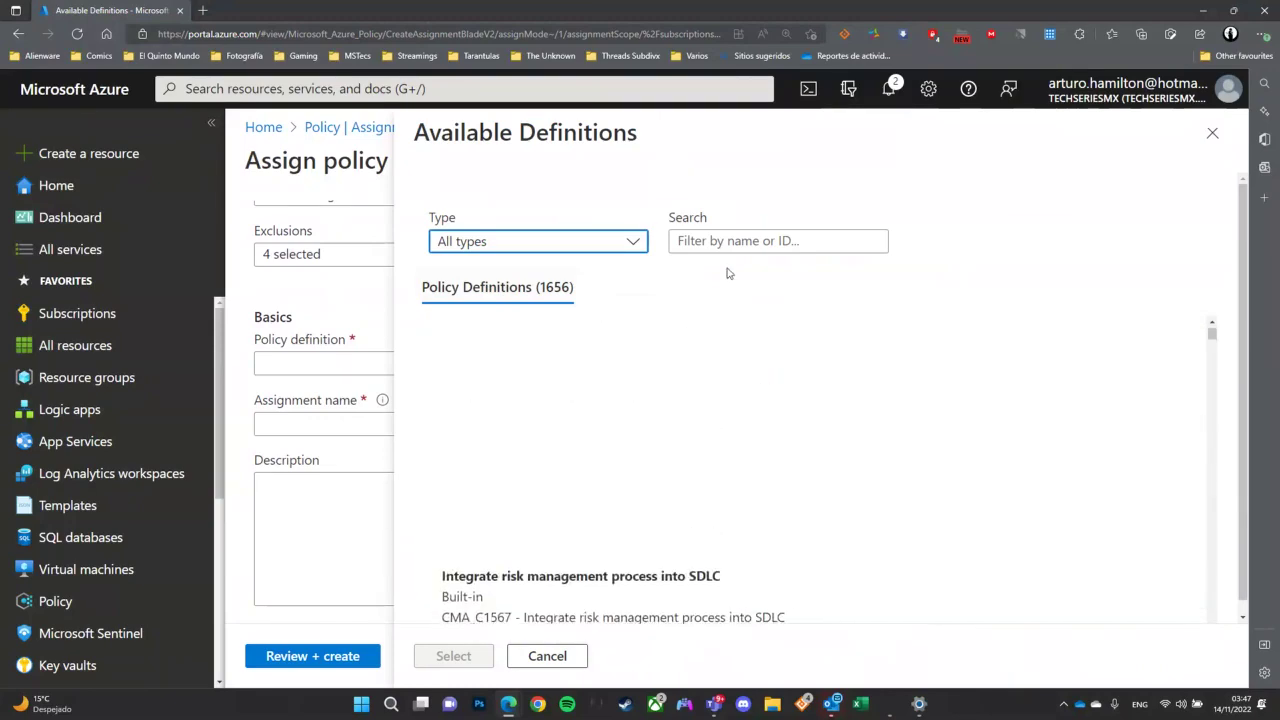
click(748, 240)
text(locatio)
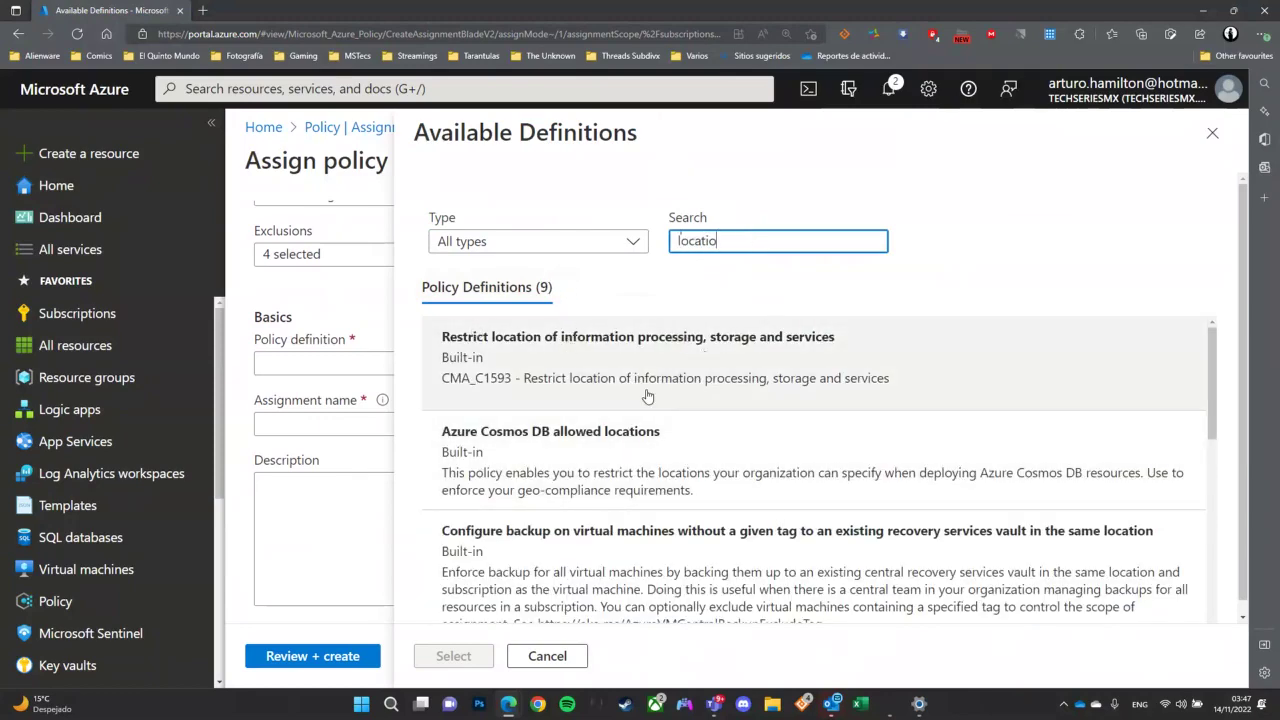
Step: Find the built-in Allowed locations definition among the filtered policies and use it for the assignment
scroll(622, 488, down, 2)
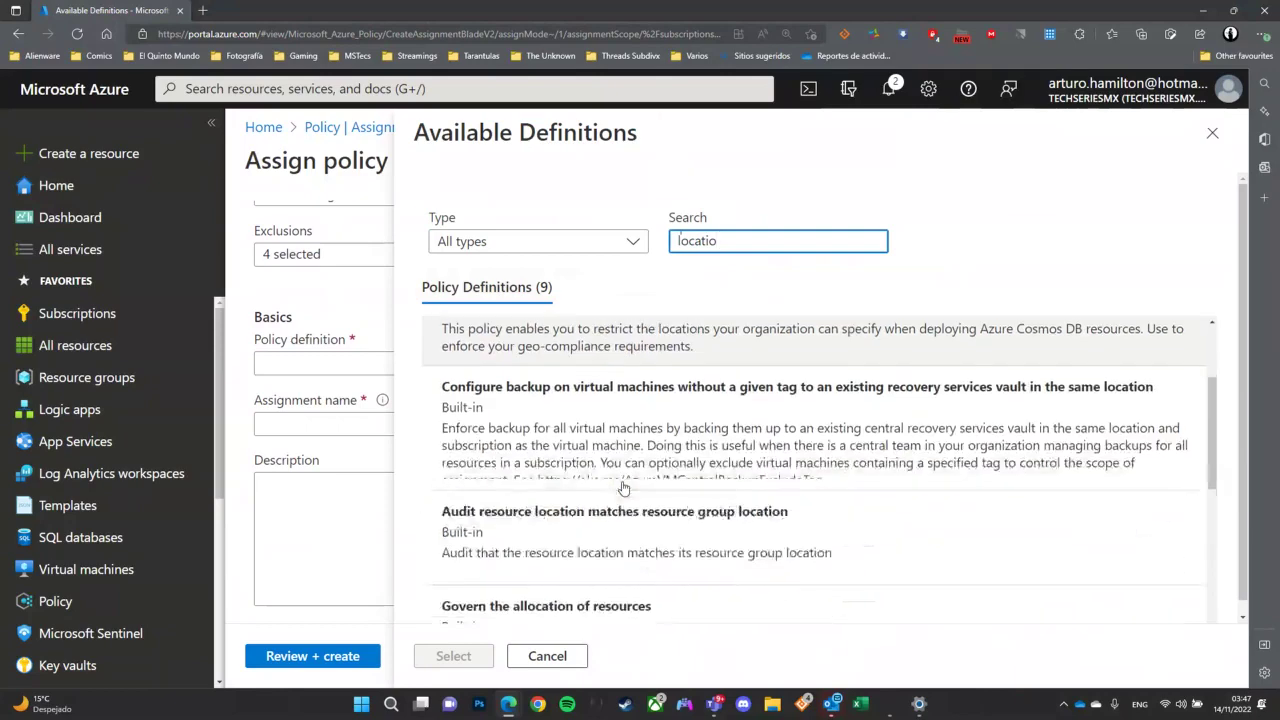
scroll(622, 490, down, 1)
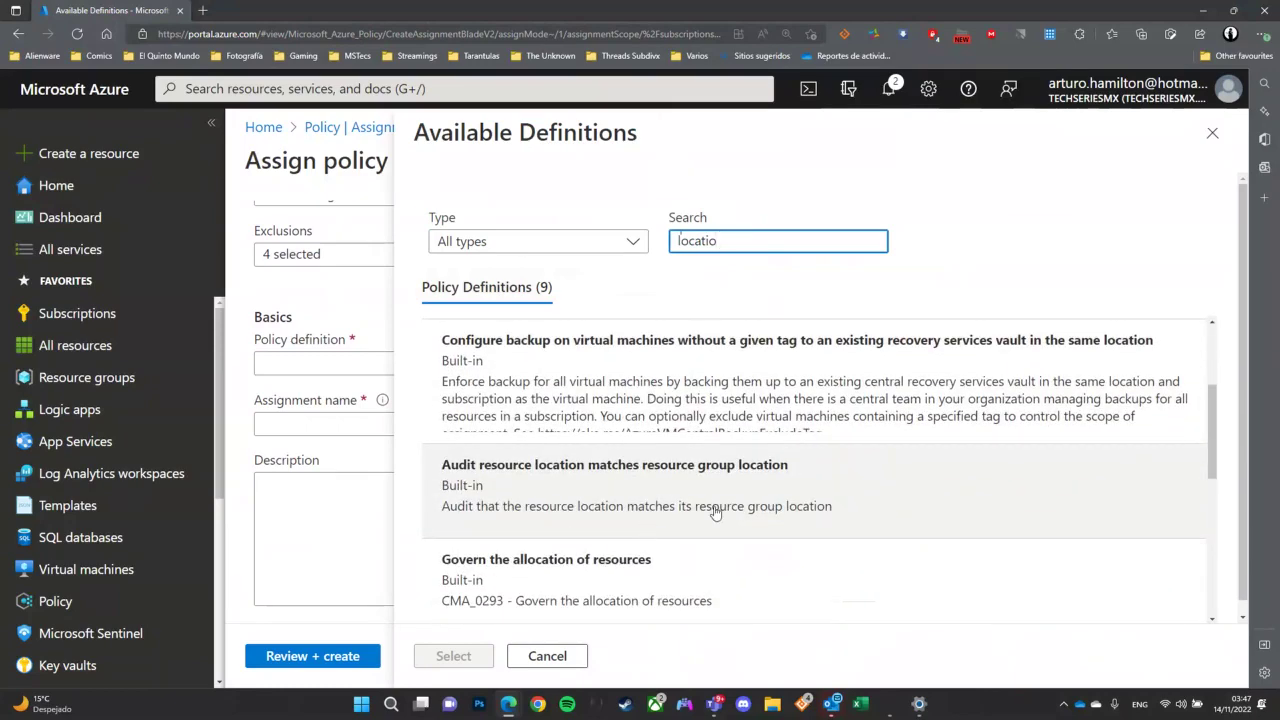
scroll(715, 512, down, 2)
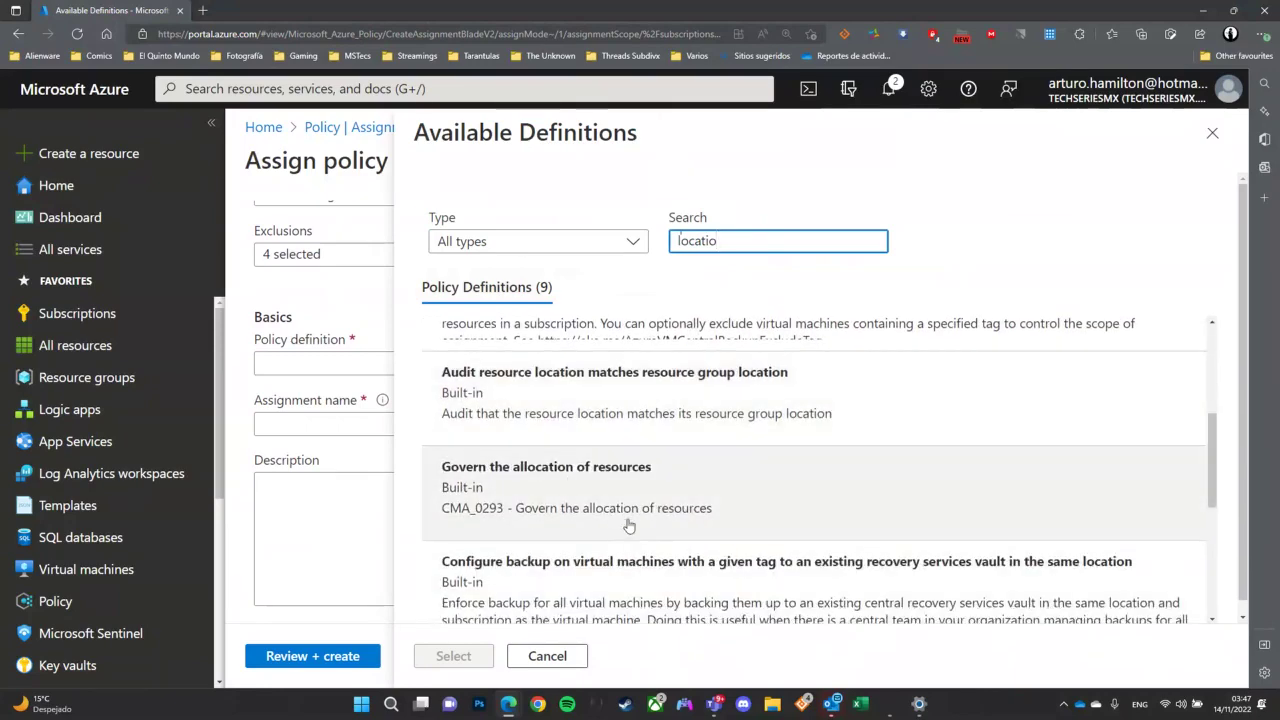
scroll(648, 443, down, 2)
scroll(694, 522, down, 3)
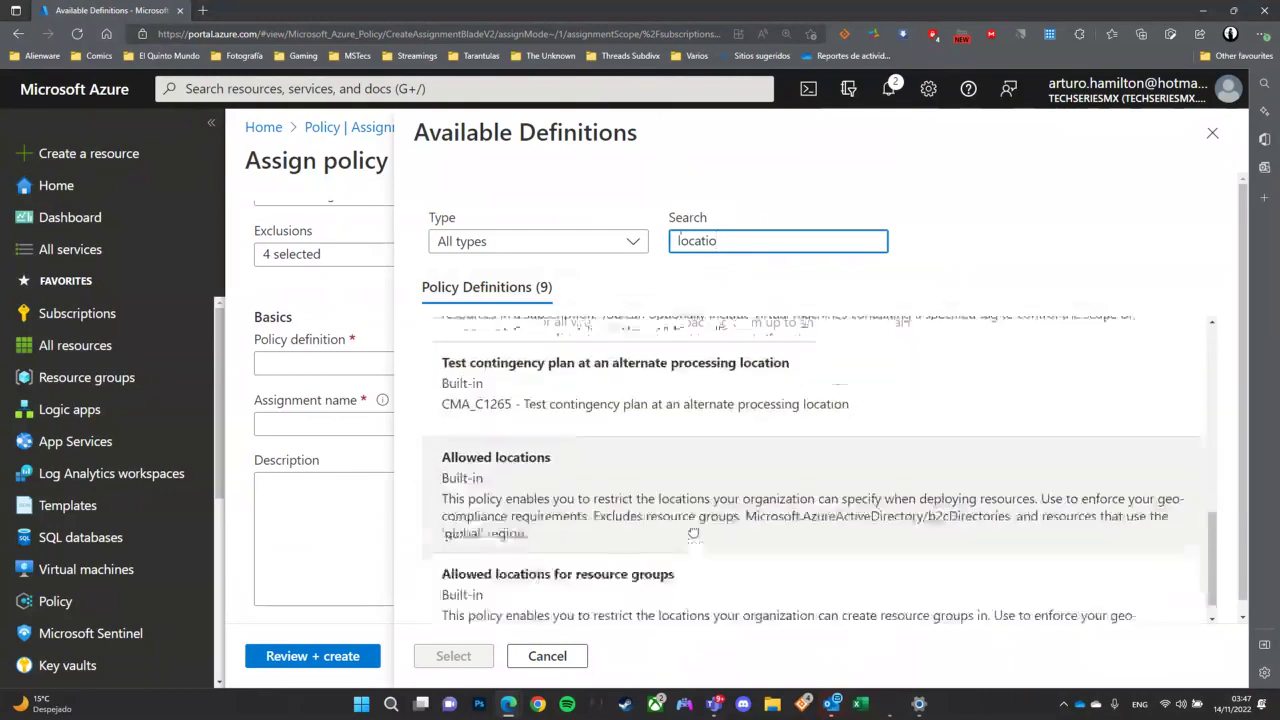
scroll(596, 493, down, 2)
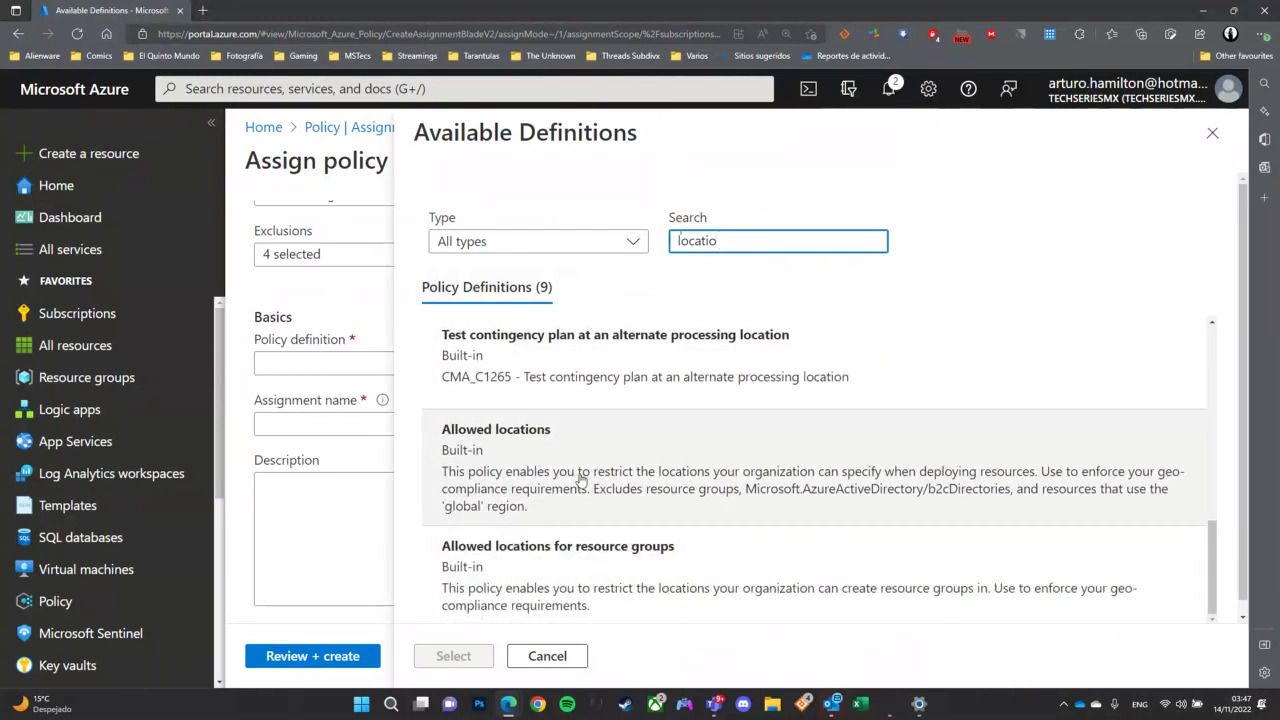
scroll(620, 490, down, 1)
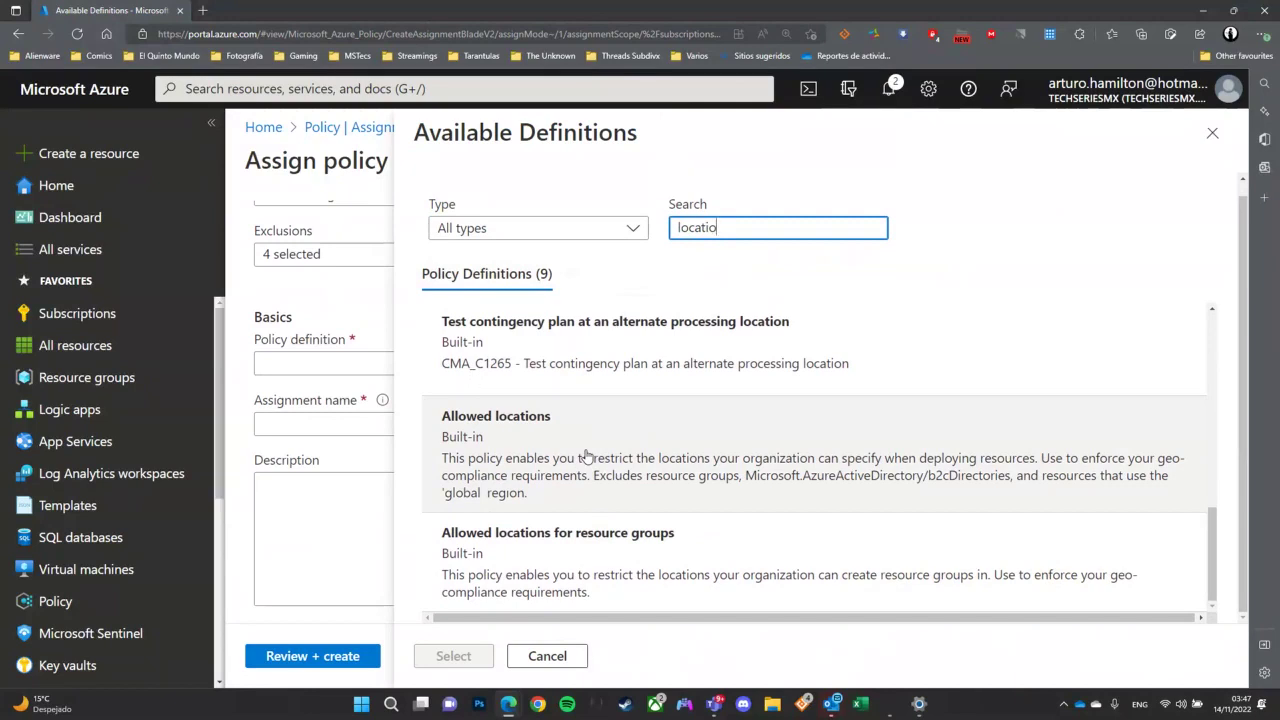
click(588, 457)
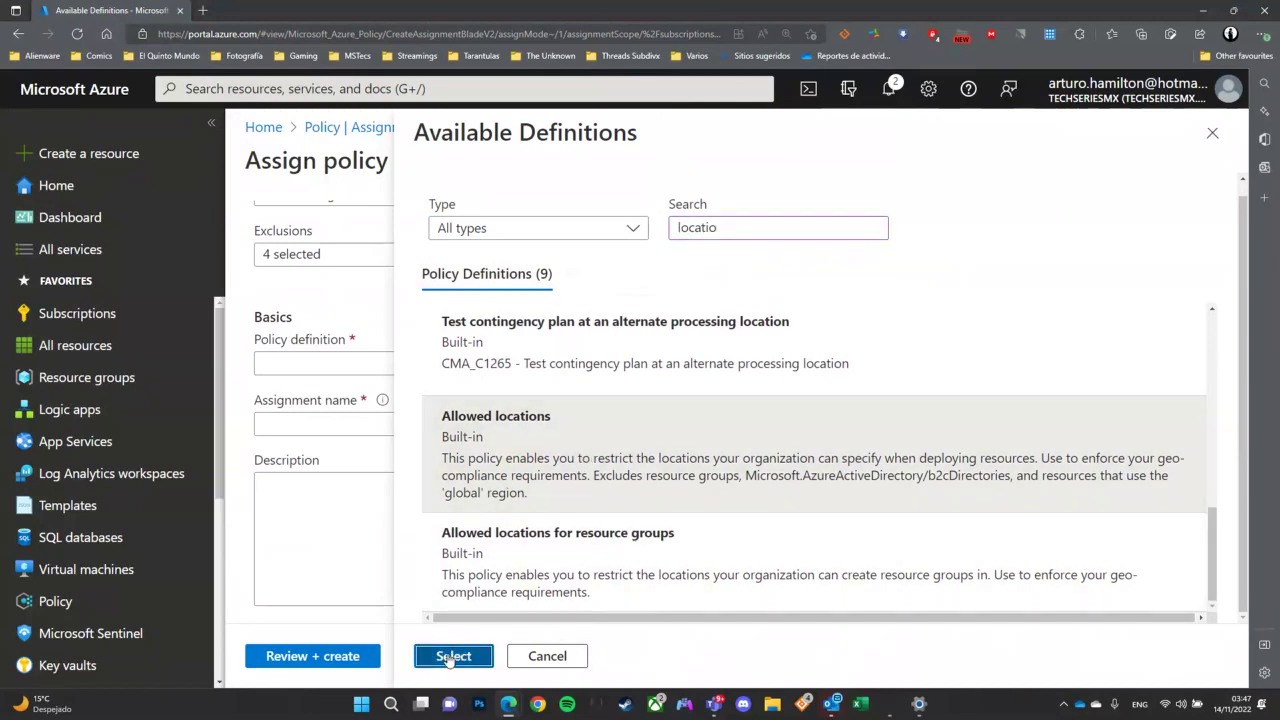
click(448, 660)
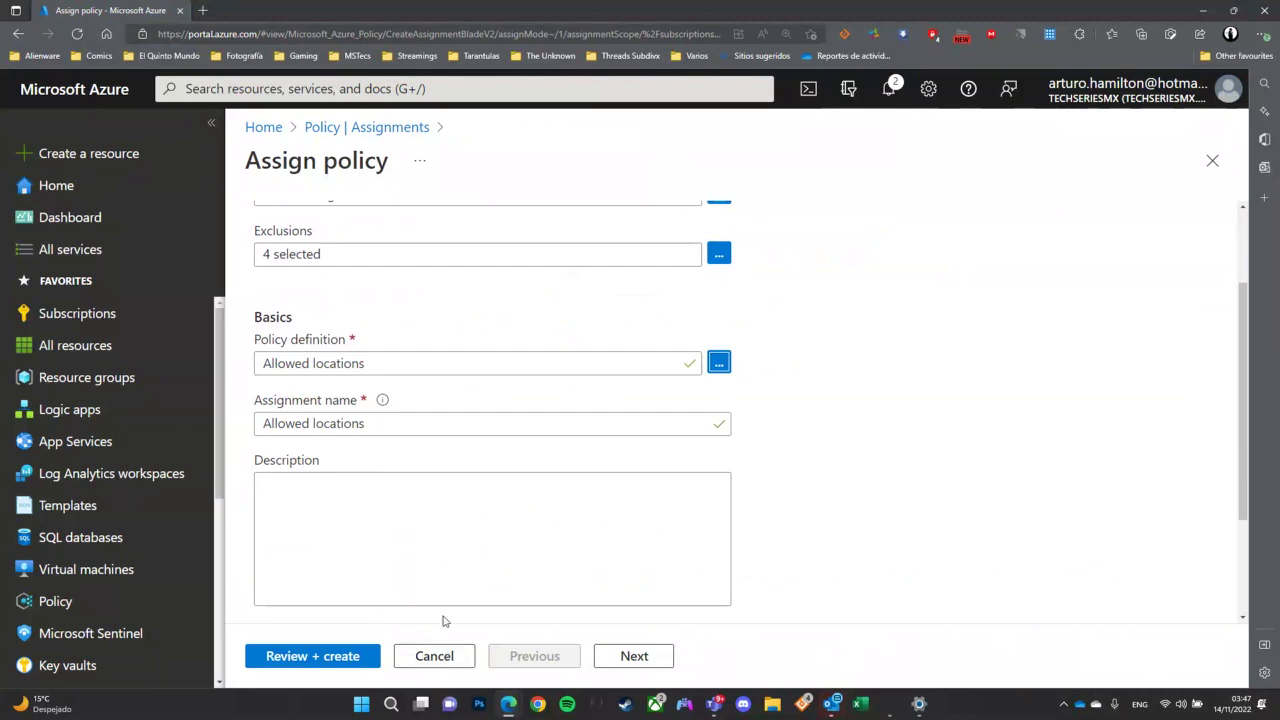
Step: Name the assignment "Allowed locations - UK 305 Demo", describe it as "This is a demo", and continue to the parameters
click(410, 428)
text(- U)
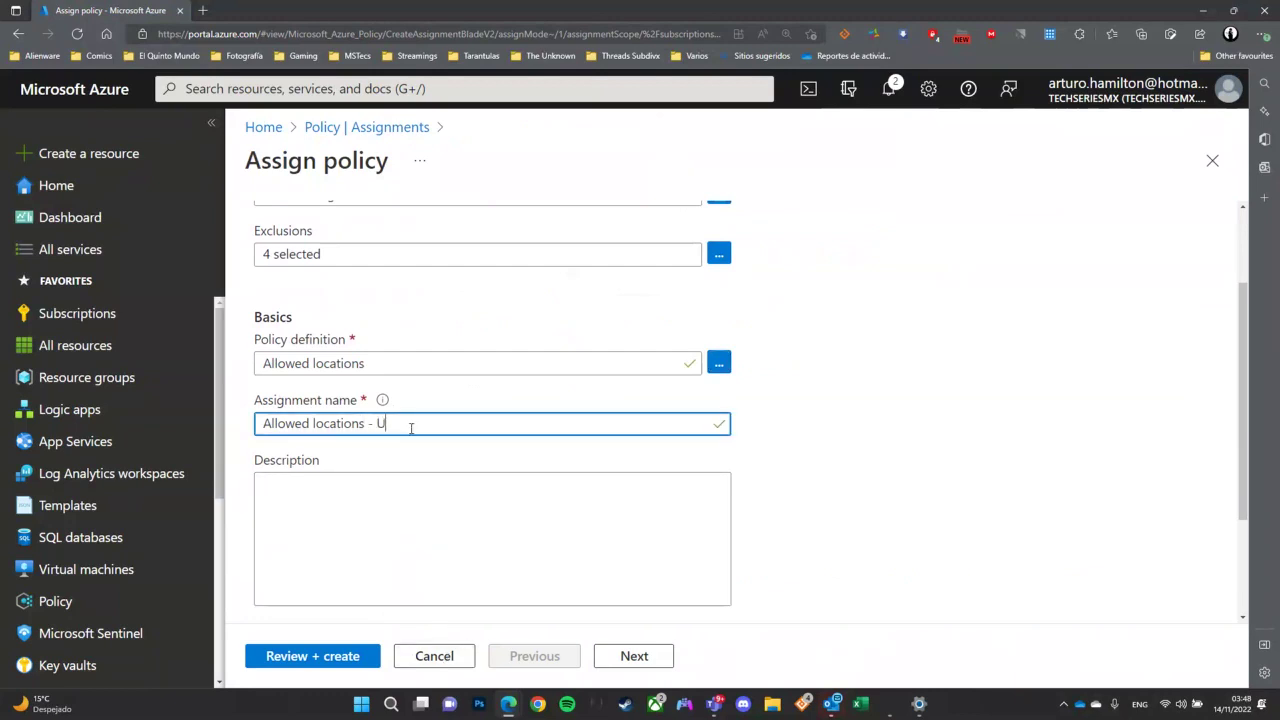
text(K 305 Demo)
click(406, 486)
text(This is )
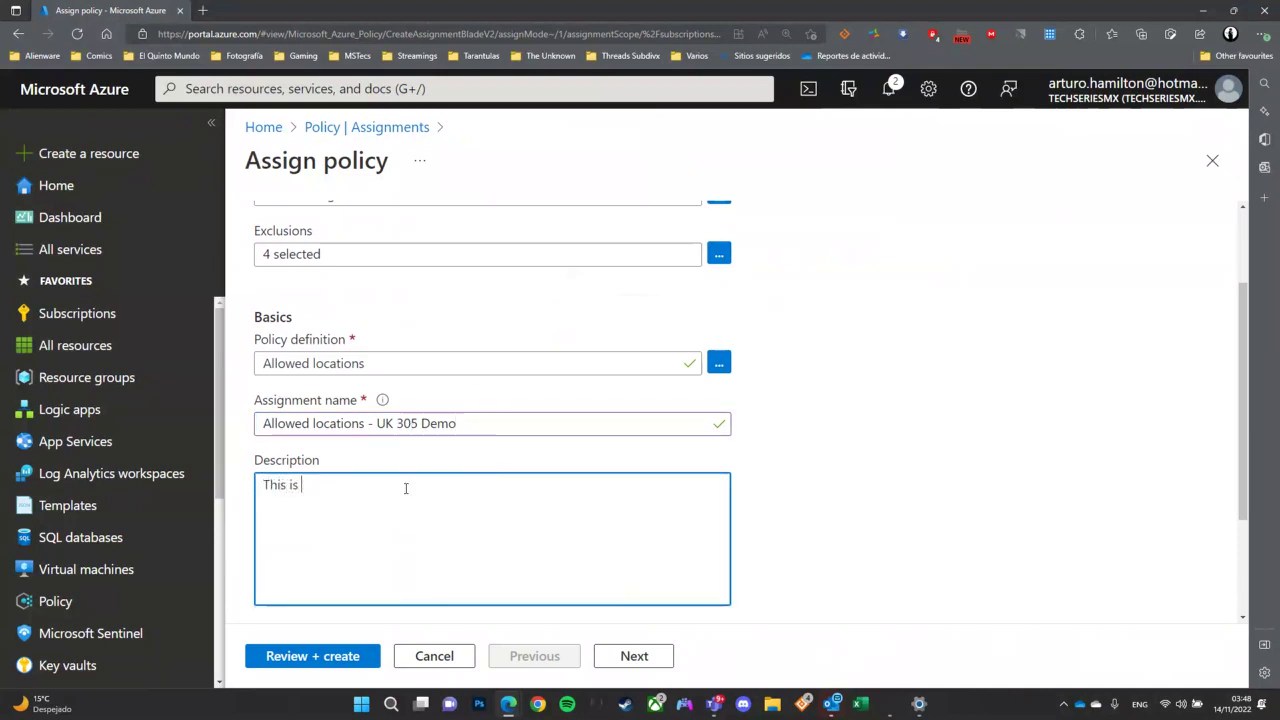
text(a demo)
click(655, 656)
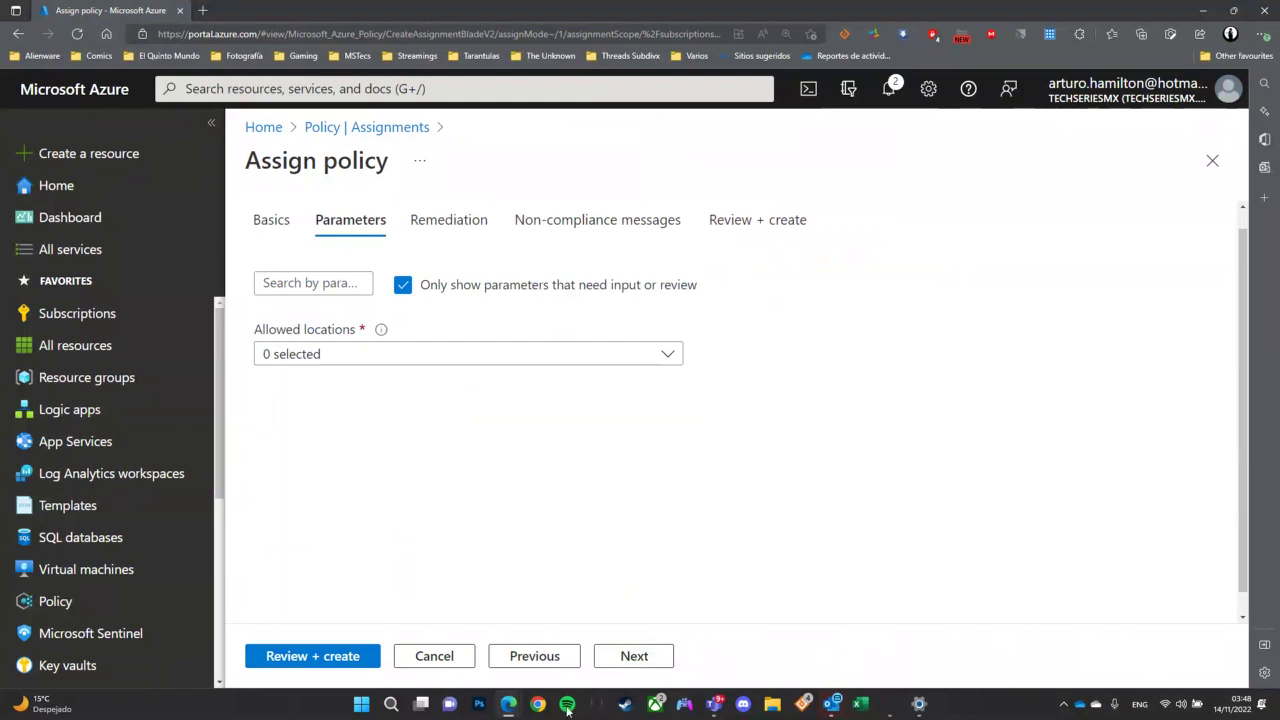
Step: Set the policy's allowed locations parameter to UK South only
click(427, 358)
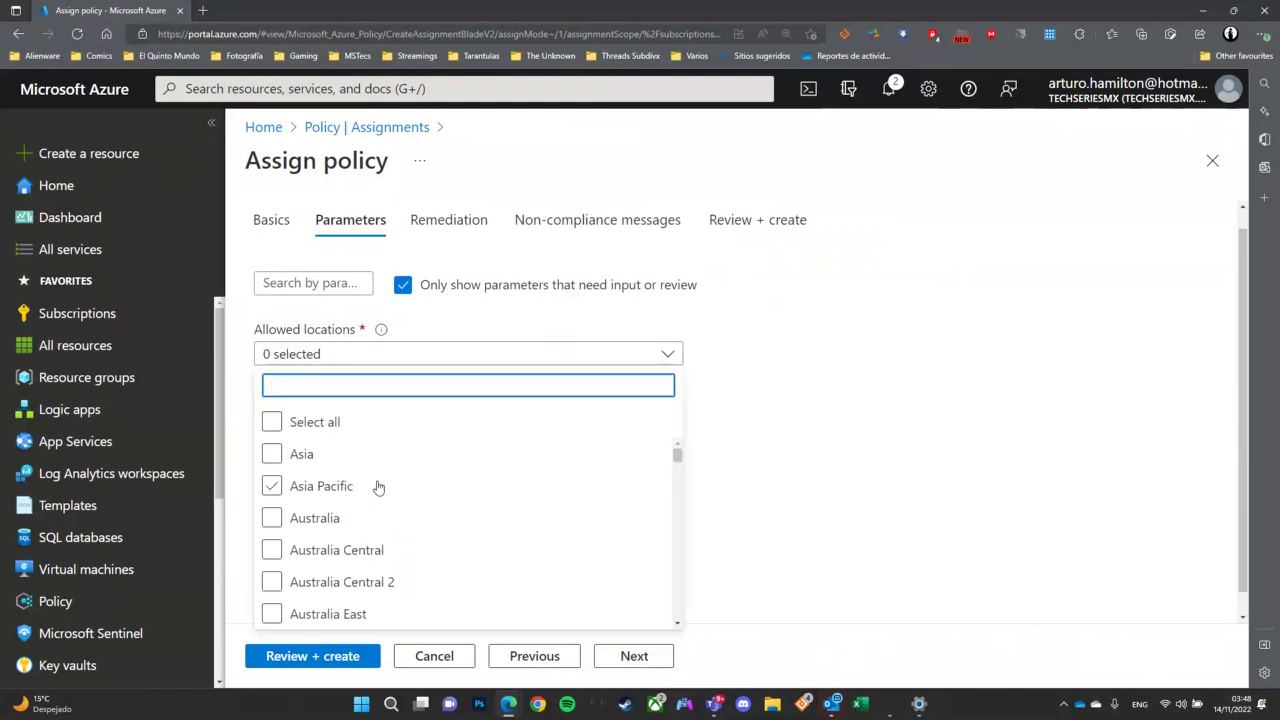
scroll(374, 486, down, 8)
scroll(378, 487, up, 3)
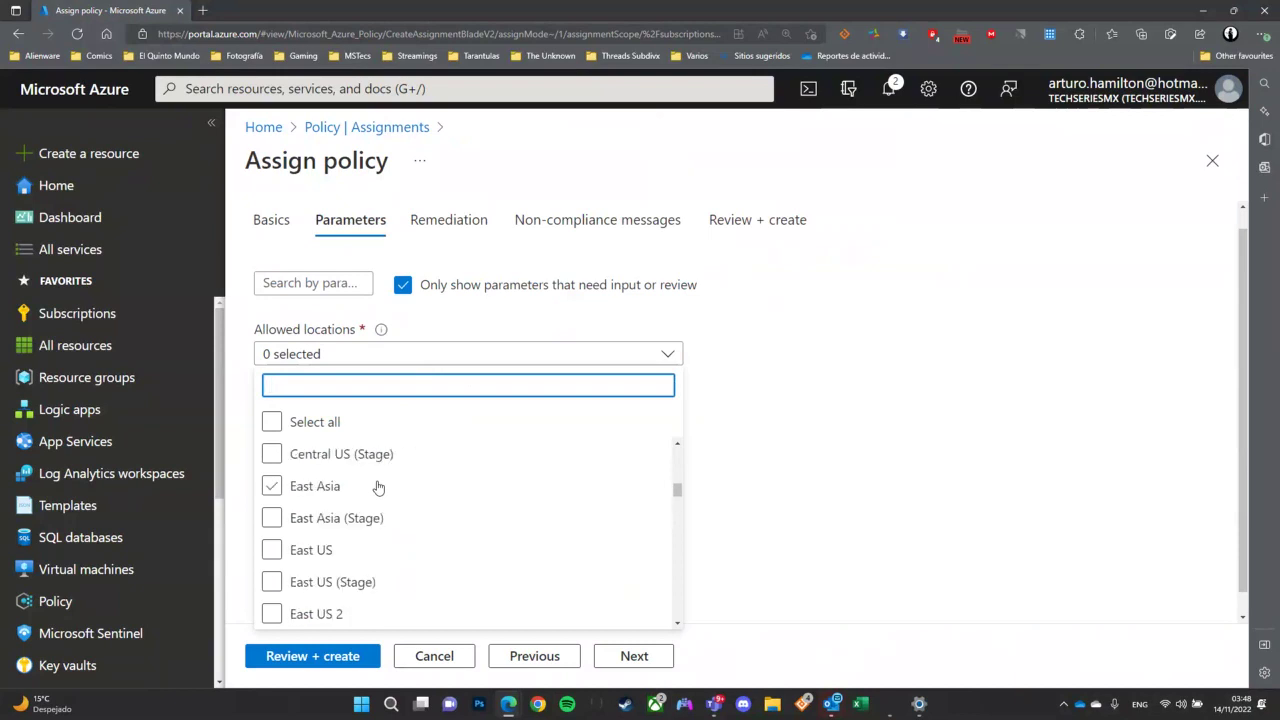
scroll(378, 487, down, 12)
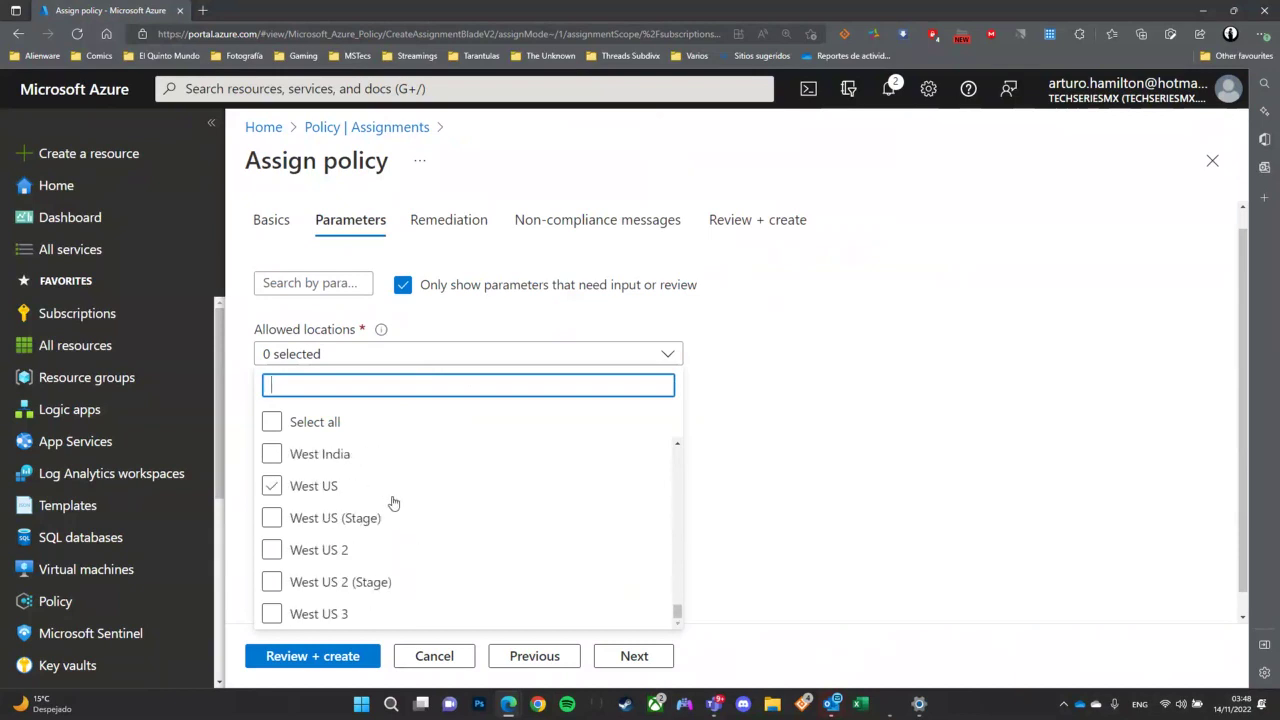
scroll(386, 517, up, 2)
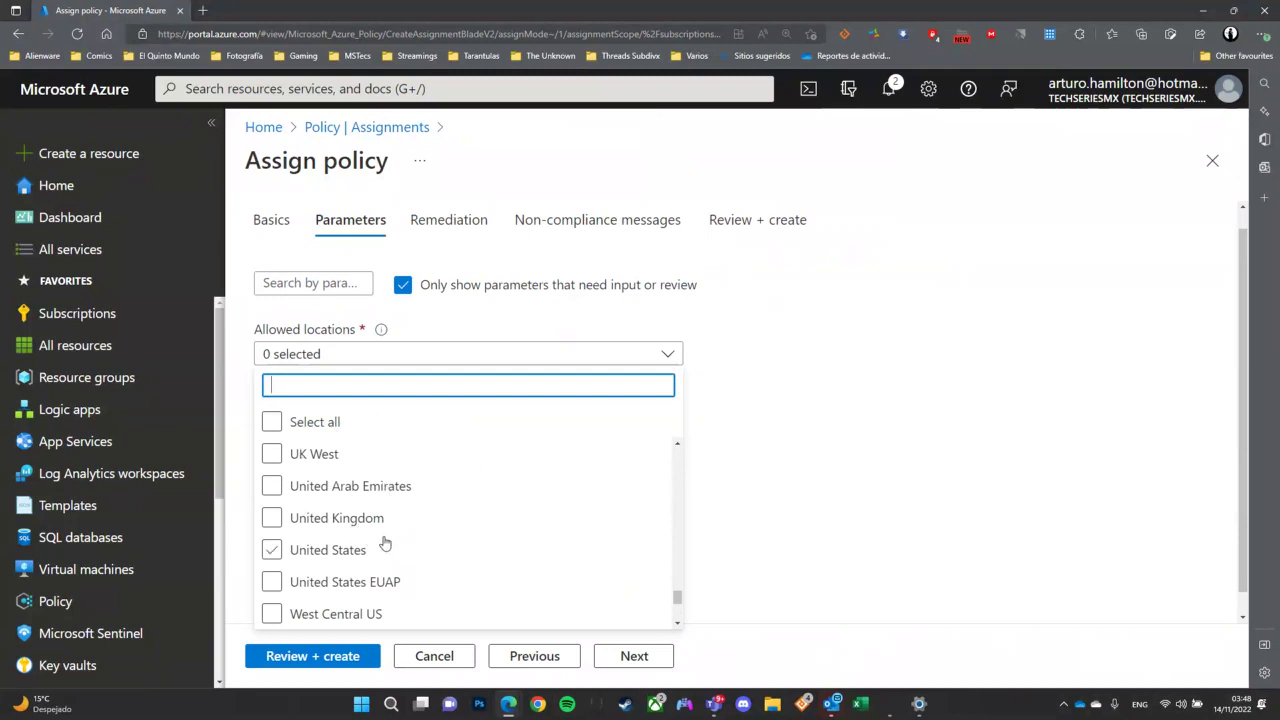
scroll(385, 543, up, 1)
click(272, 519)
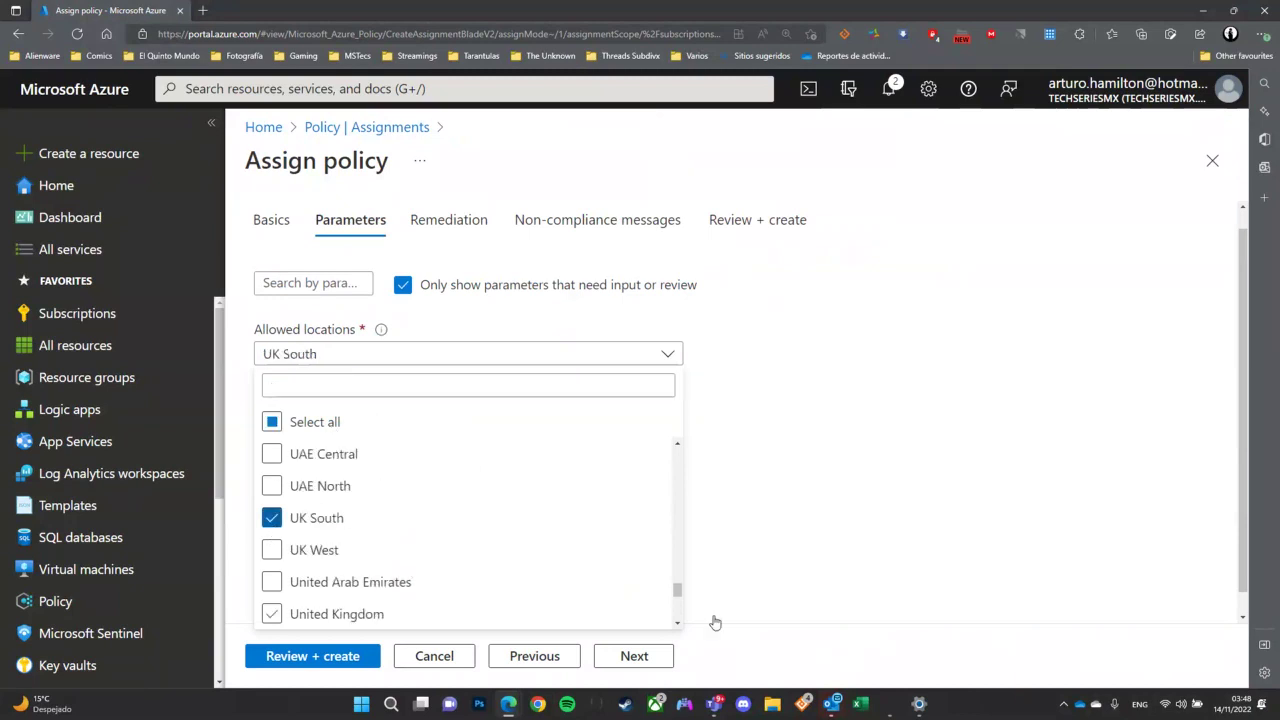
click(900, 541)
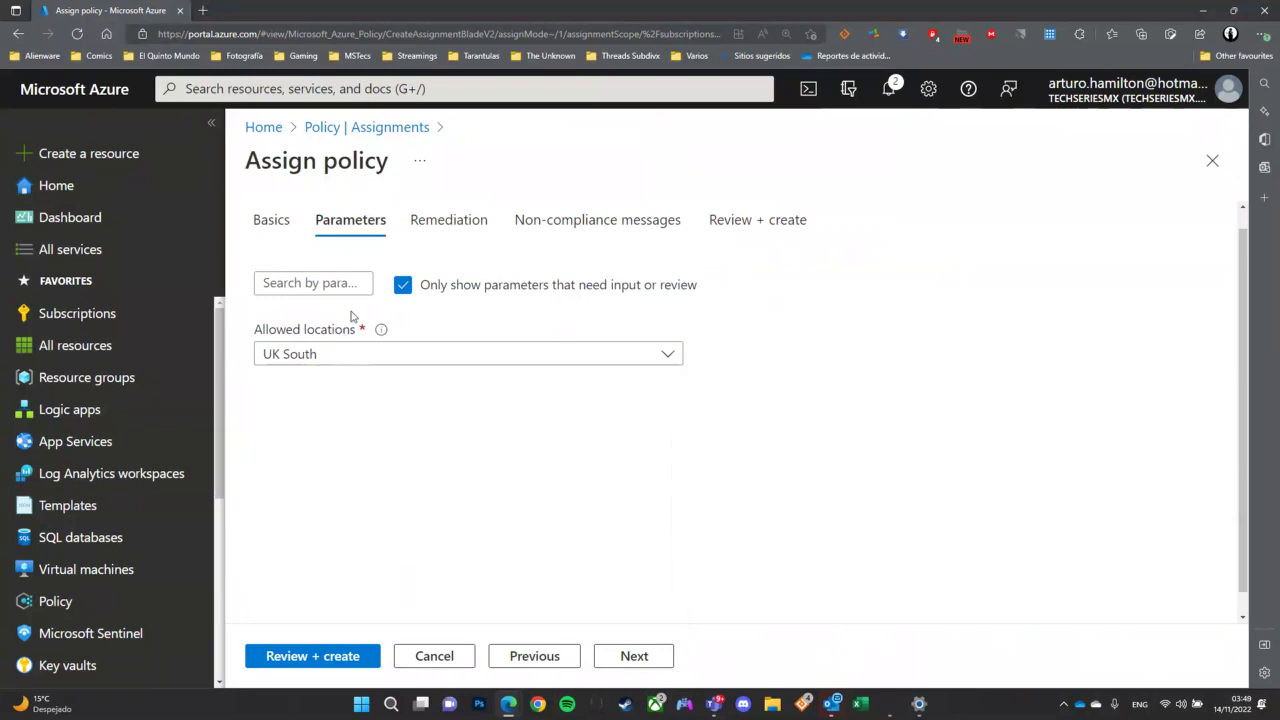
Step: In the assignment's remediation settings, enable a system assigned managed identity and set its location to UK South
click(625, 658)
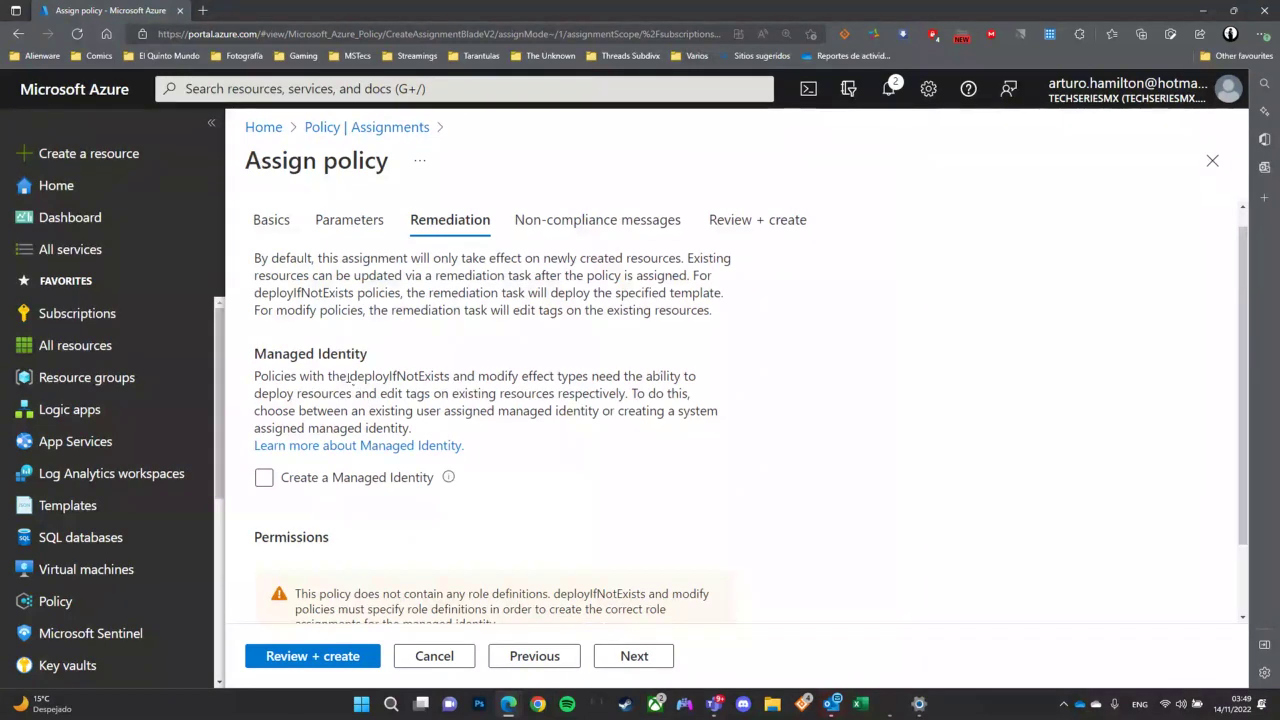
drag(349, 378, 450, 377)
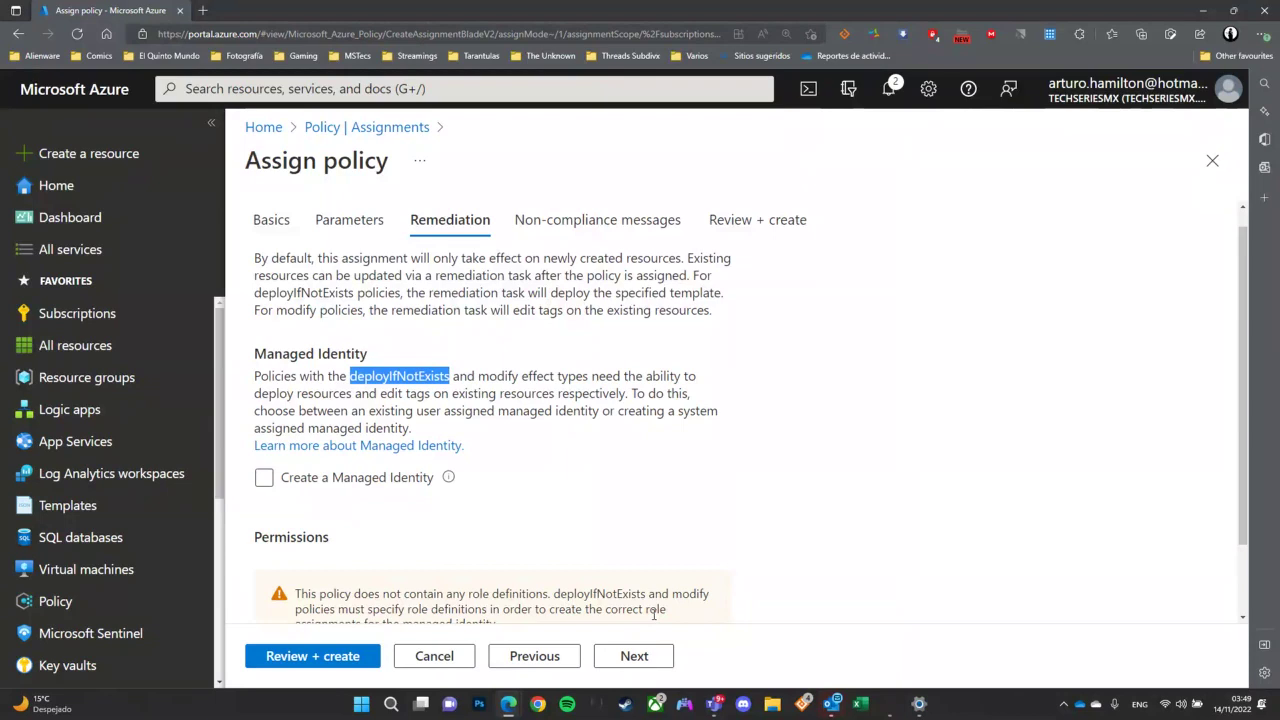
click(311, 480)
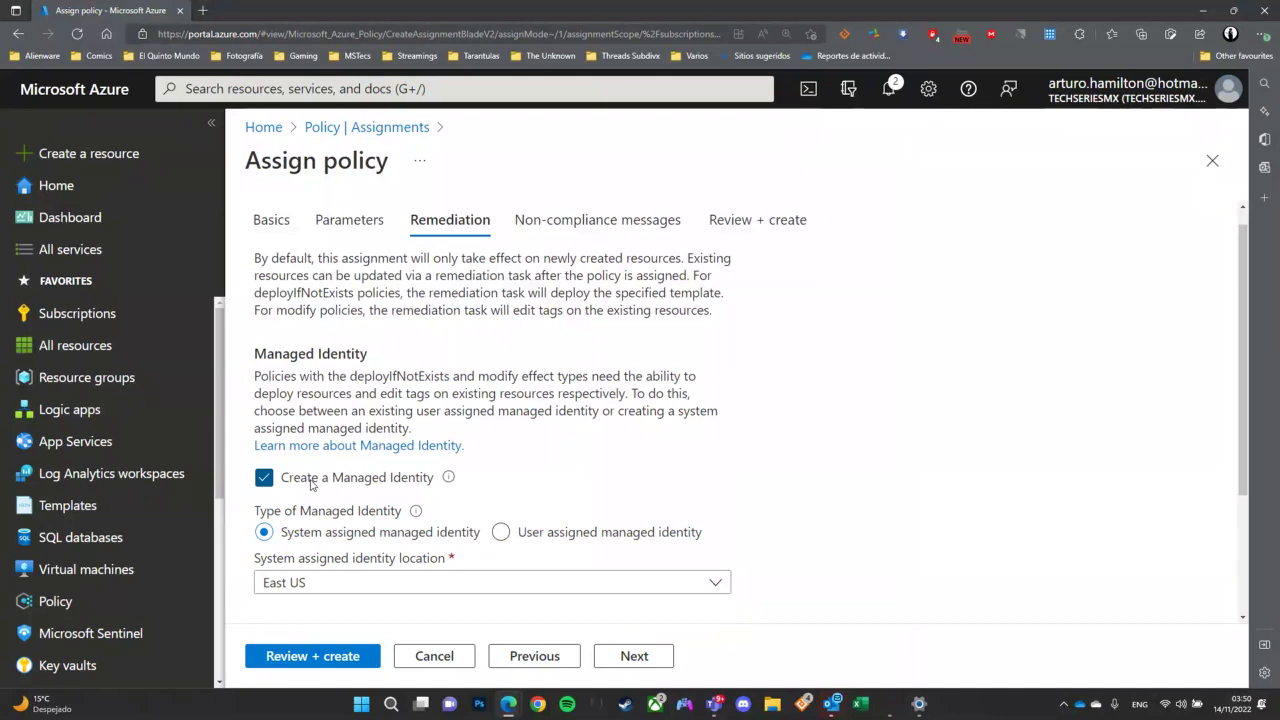
scroll(420, 517, down, 3)
click(440, 455)
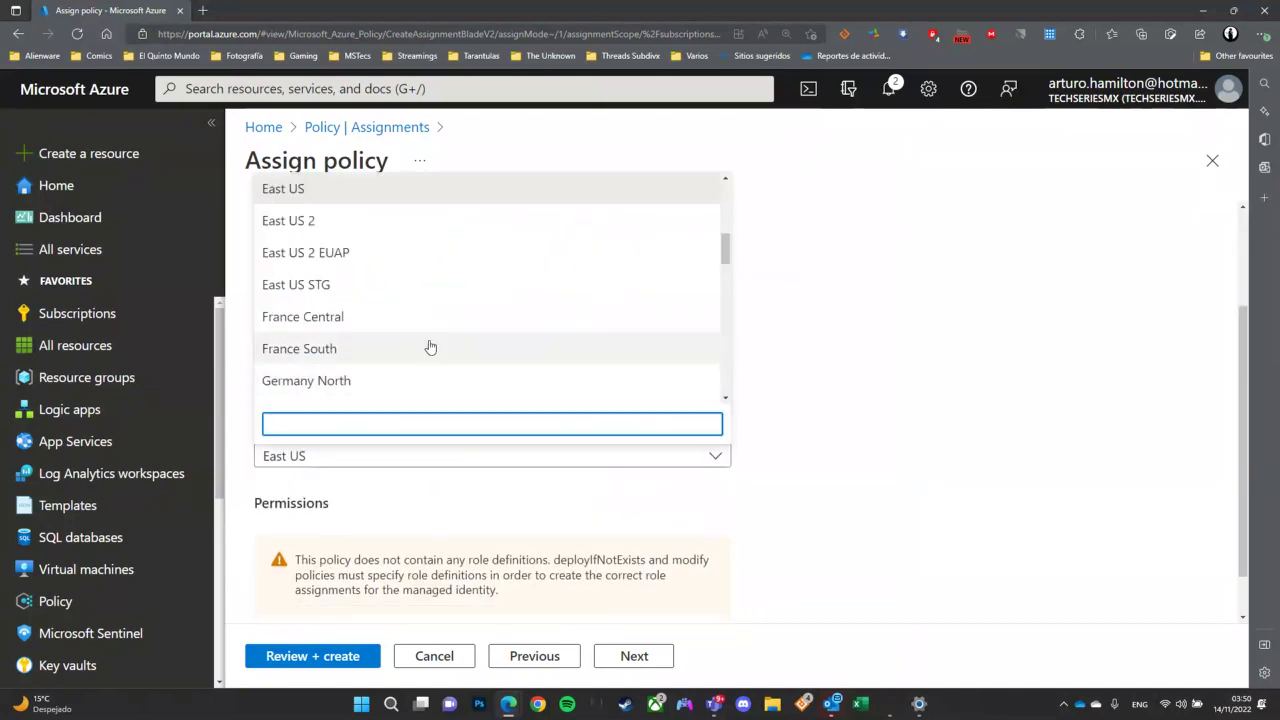
scroll(430, 347, down, 7)
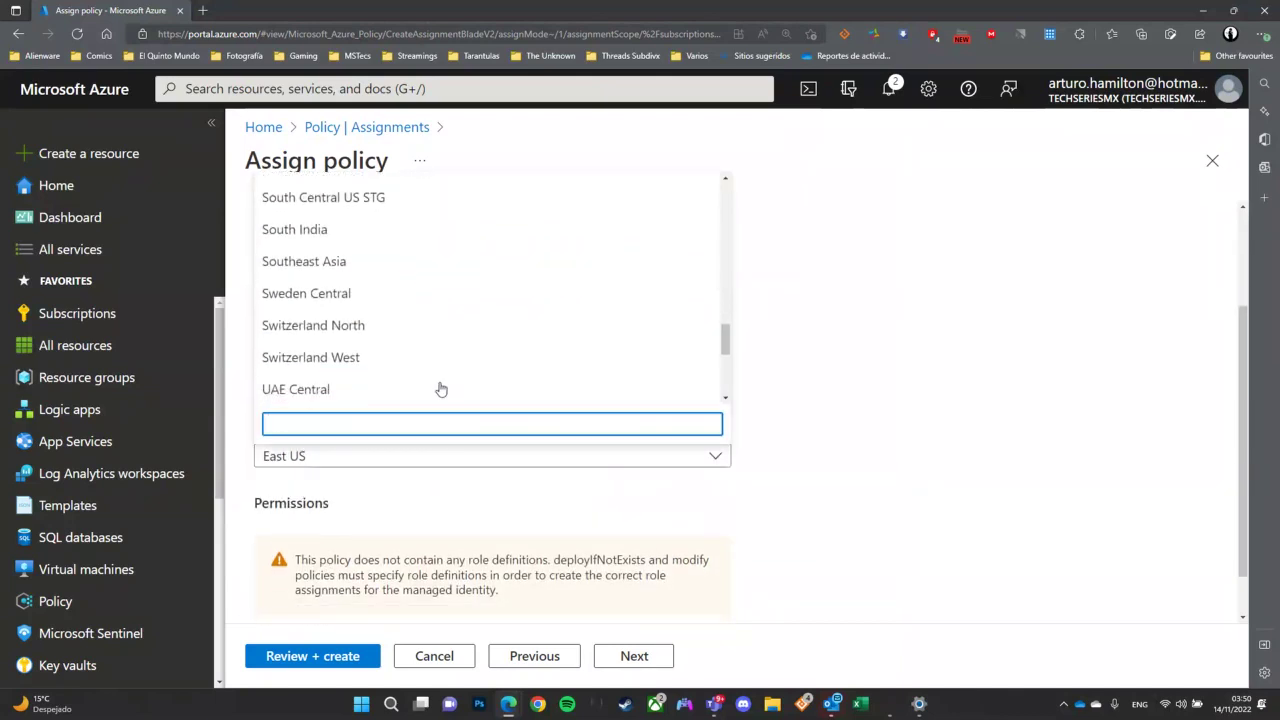
scroll(437, 391, down, 2)
click(312, 320)
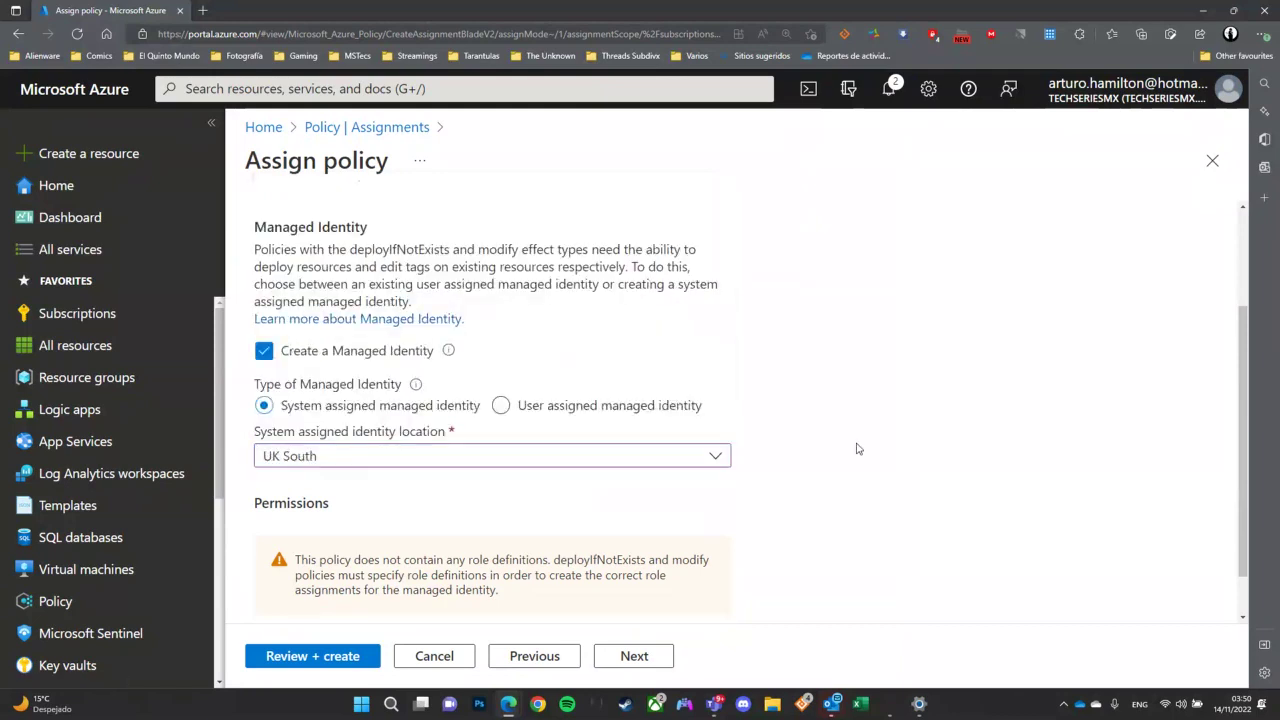
scroll(729, 543, down, 2)
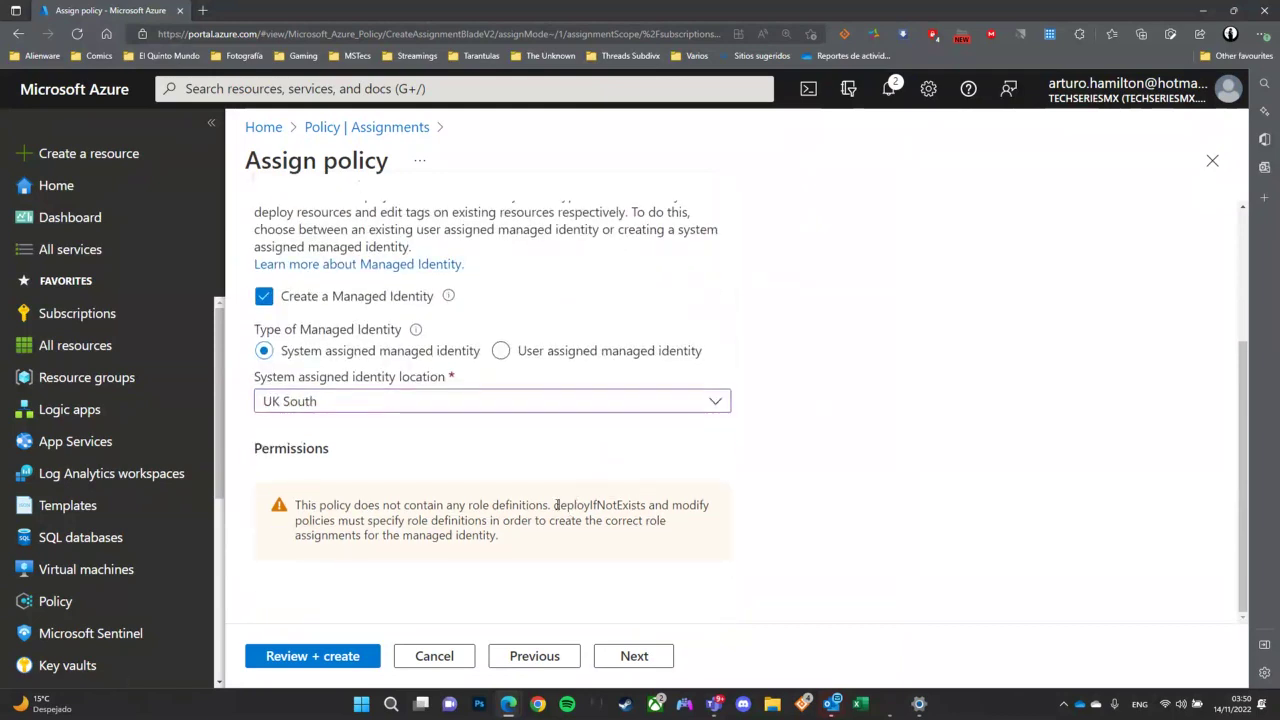
drag(557, 505, 645, 507)
scroll(910, 572, up, 3)
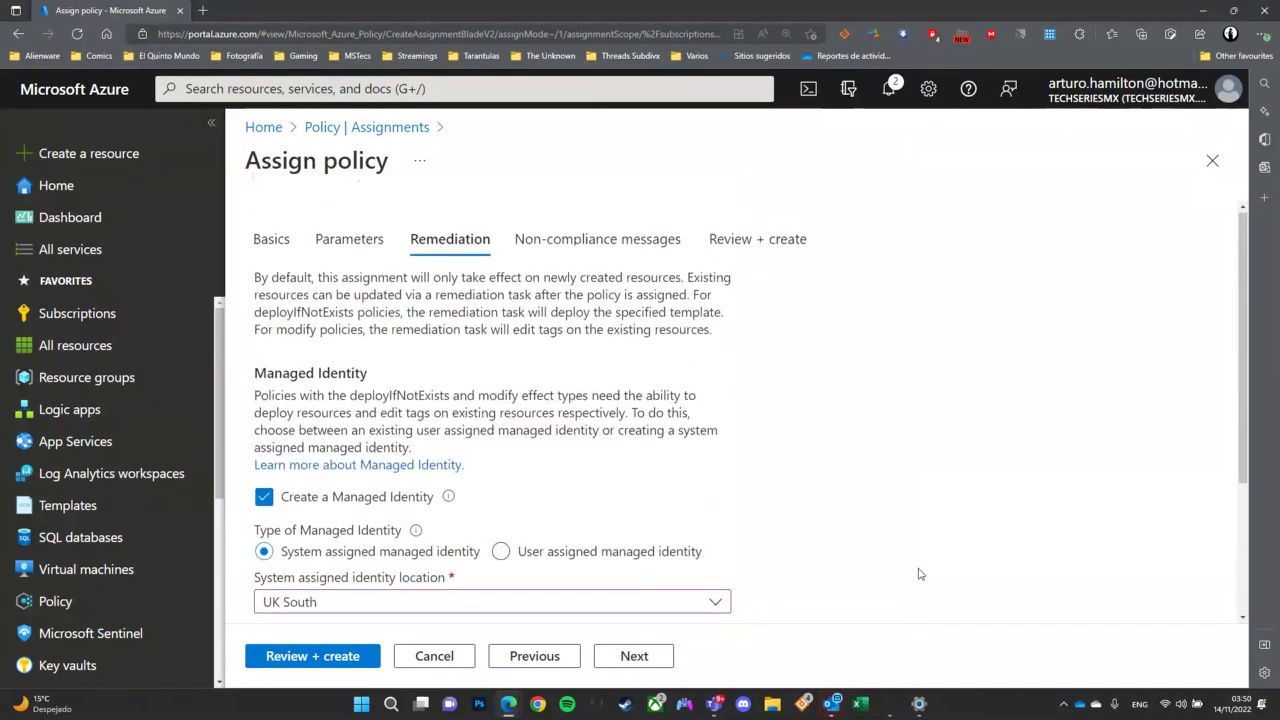
Step: Set the assignment's non-compliance message to "You are not using an allowed region."
click(616, 659)
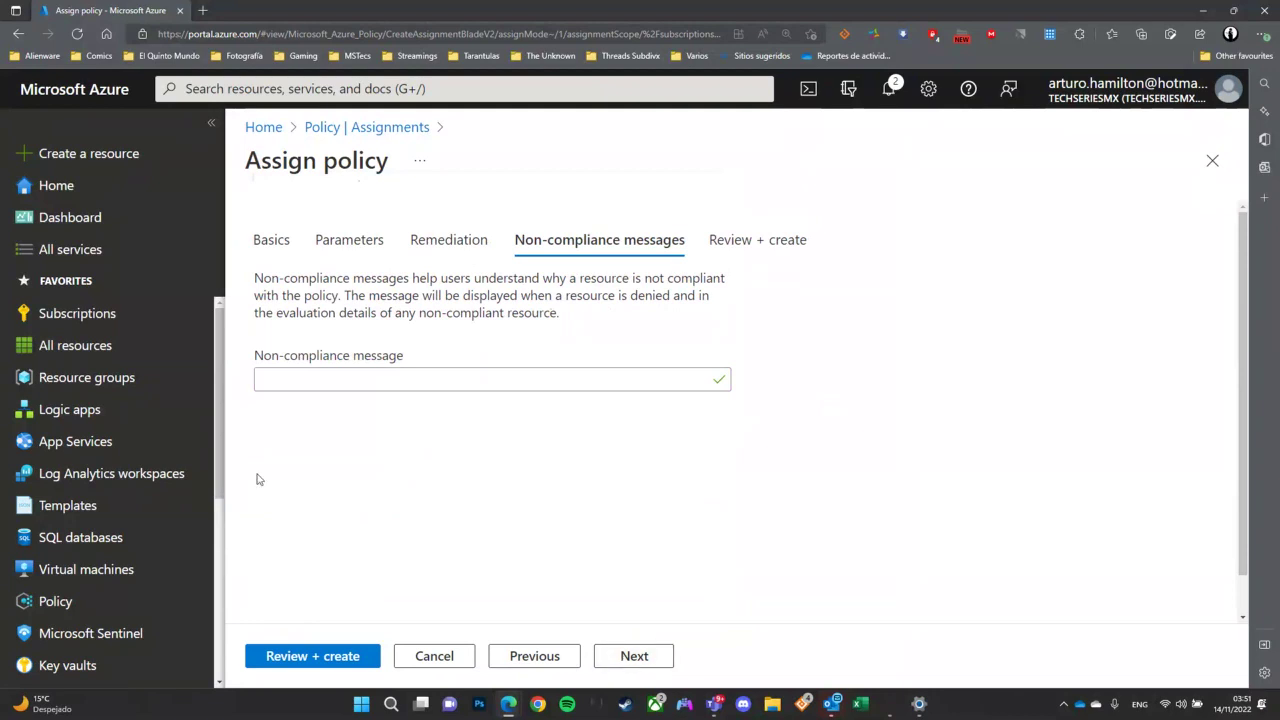
click(306, 381)
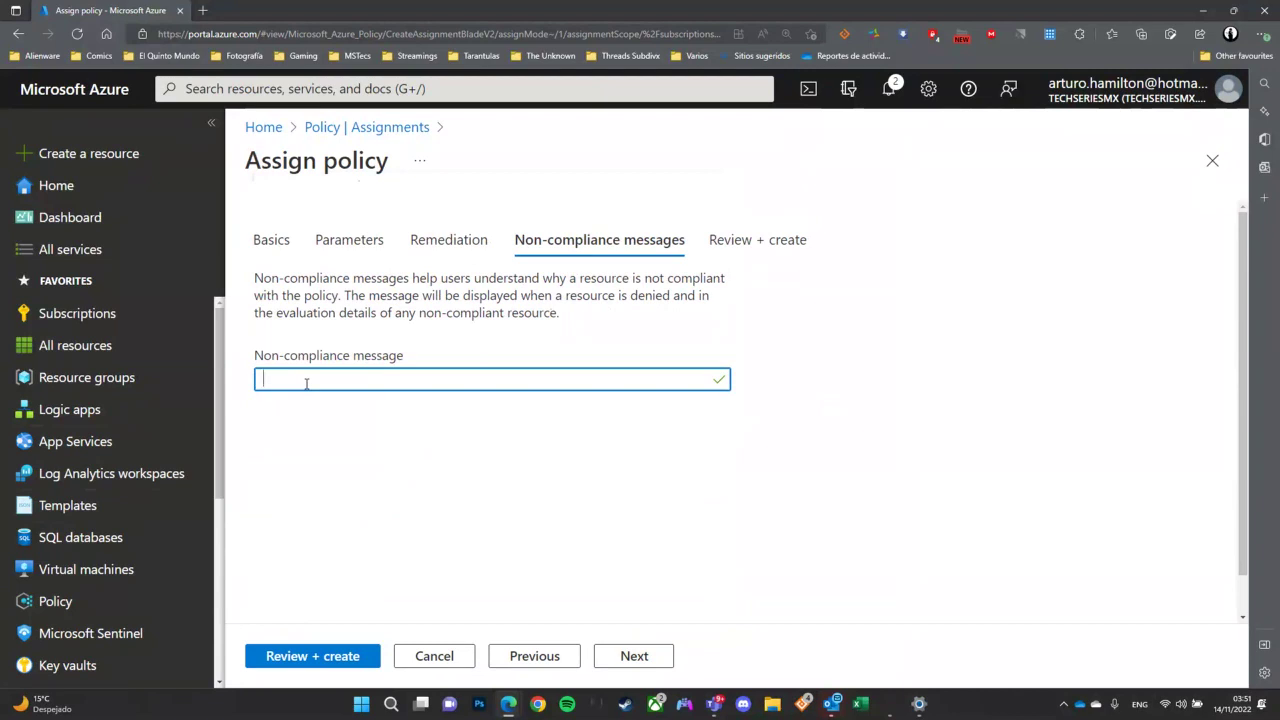
text(You are not using an all)
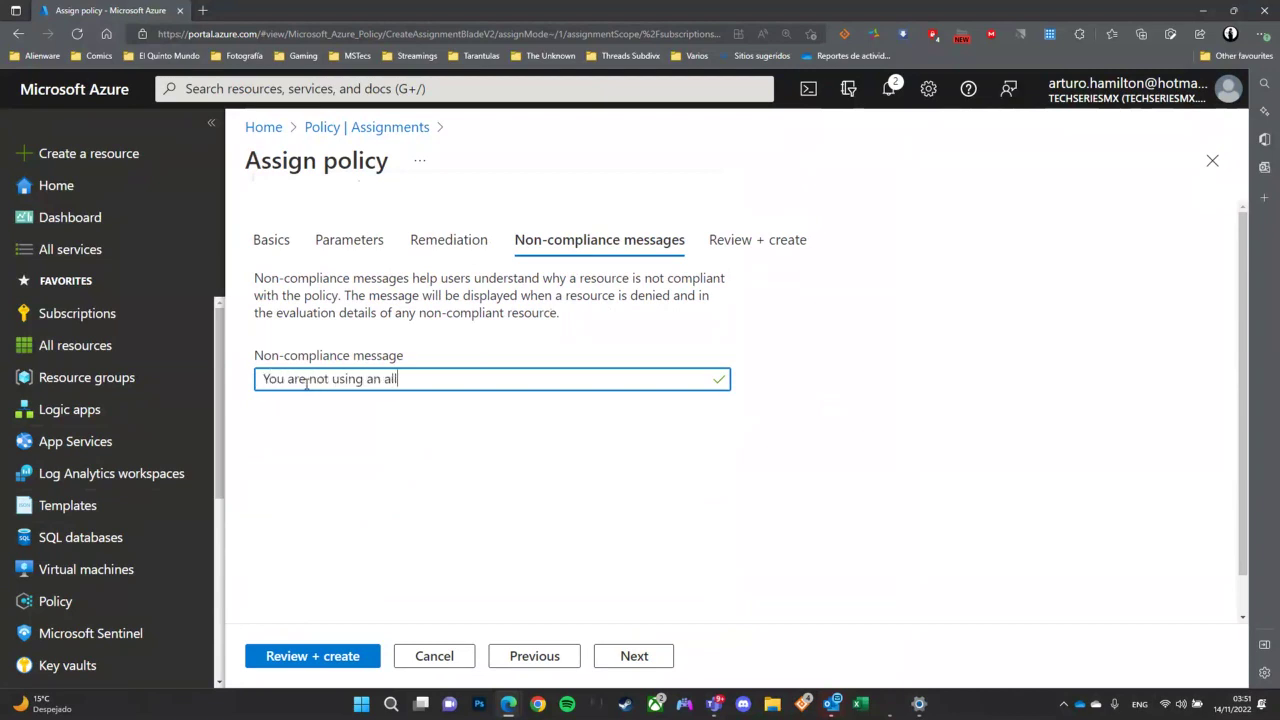
text(owed region.)
Step: Review the policy assignment's summary, create the assignment, and look it over in the assignments list
click(634, 656)
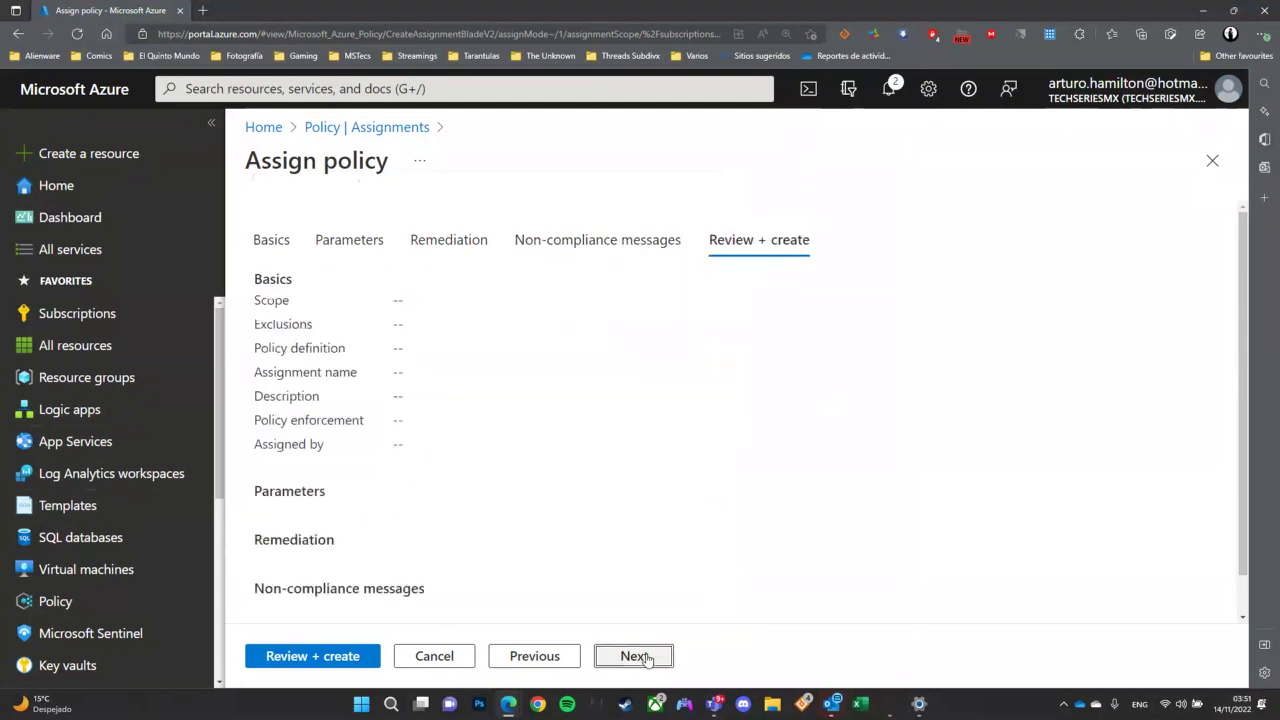
drag(393, 299, 618, 440)
scroll(629, 479, down, 3)
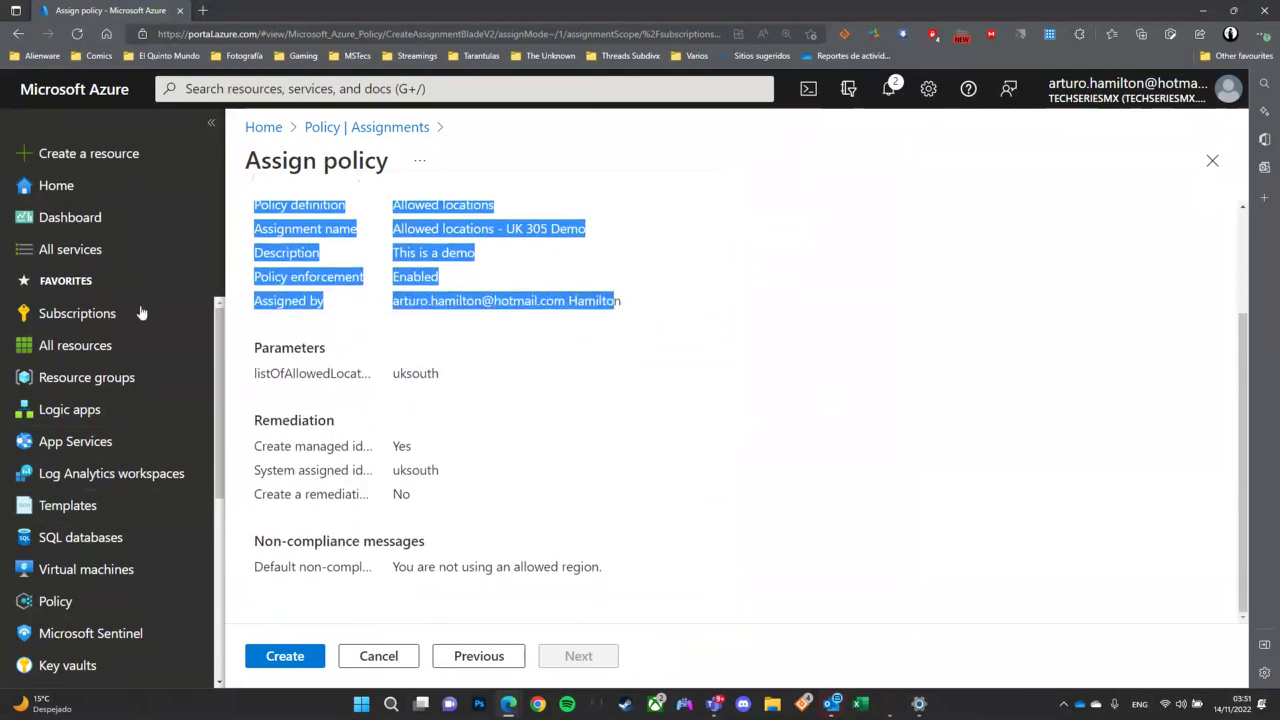
click(298, 660)
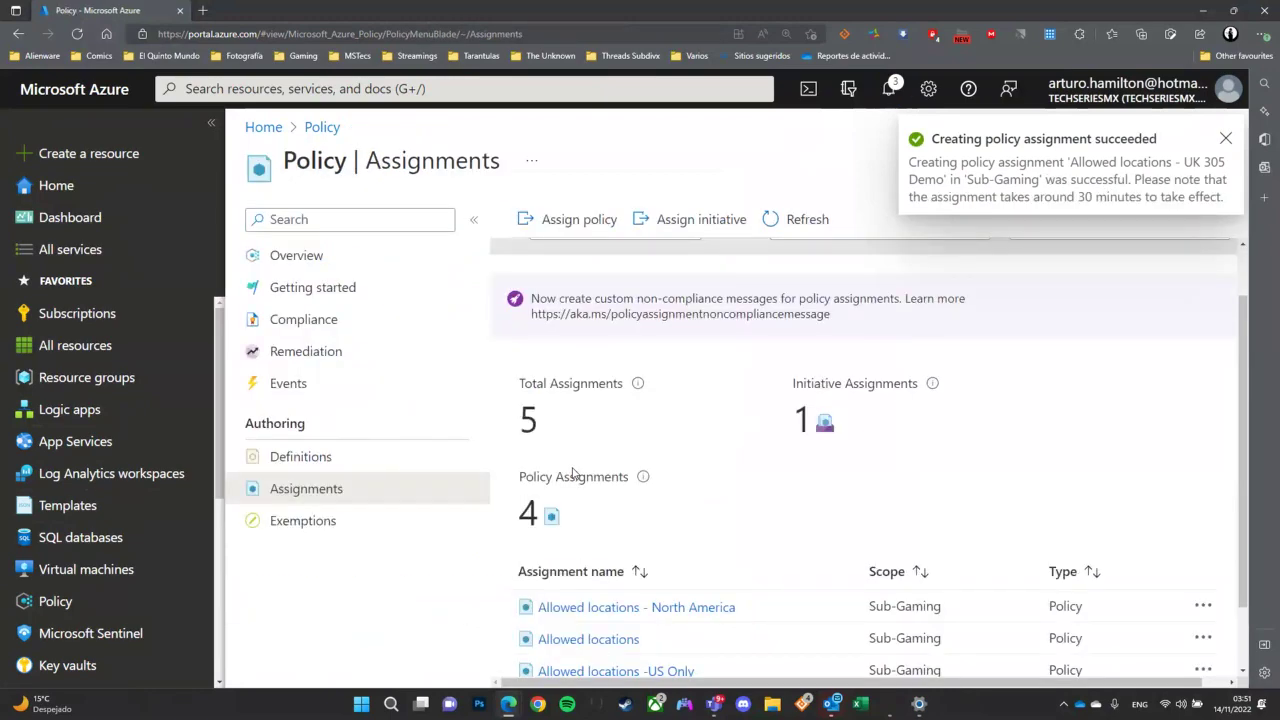
scroll(573, 473, down, 1)
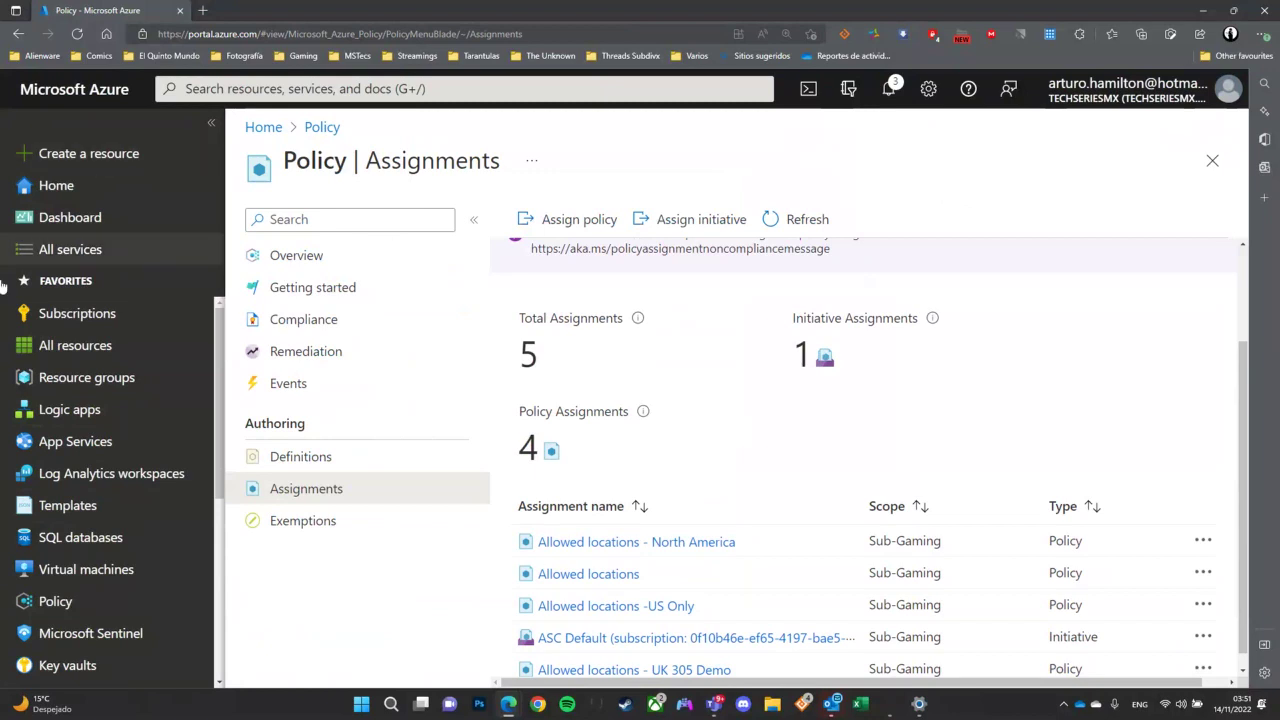
Step: Start a new virtual network named Net01 in the RG-305 resource group of Sub-Gaming
scroll(110, 520, down, 4)
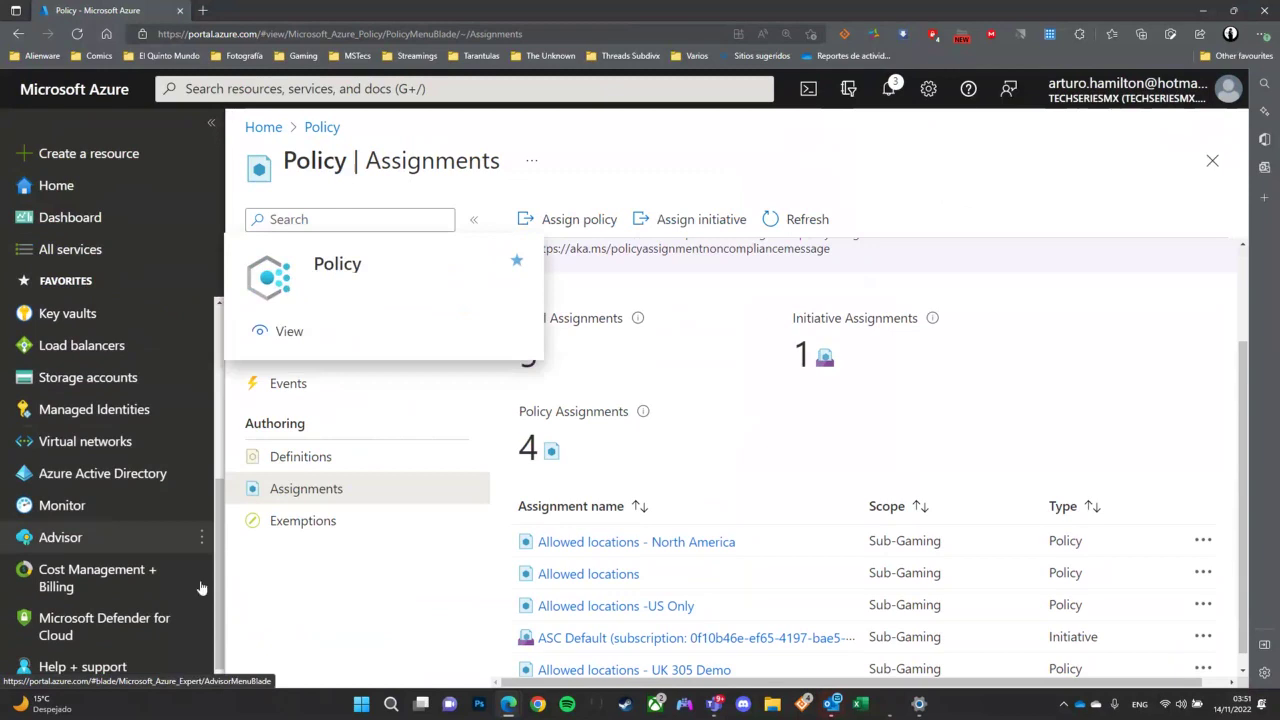
click(109, 442)
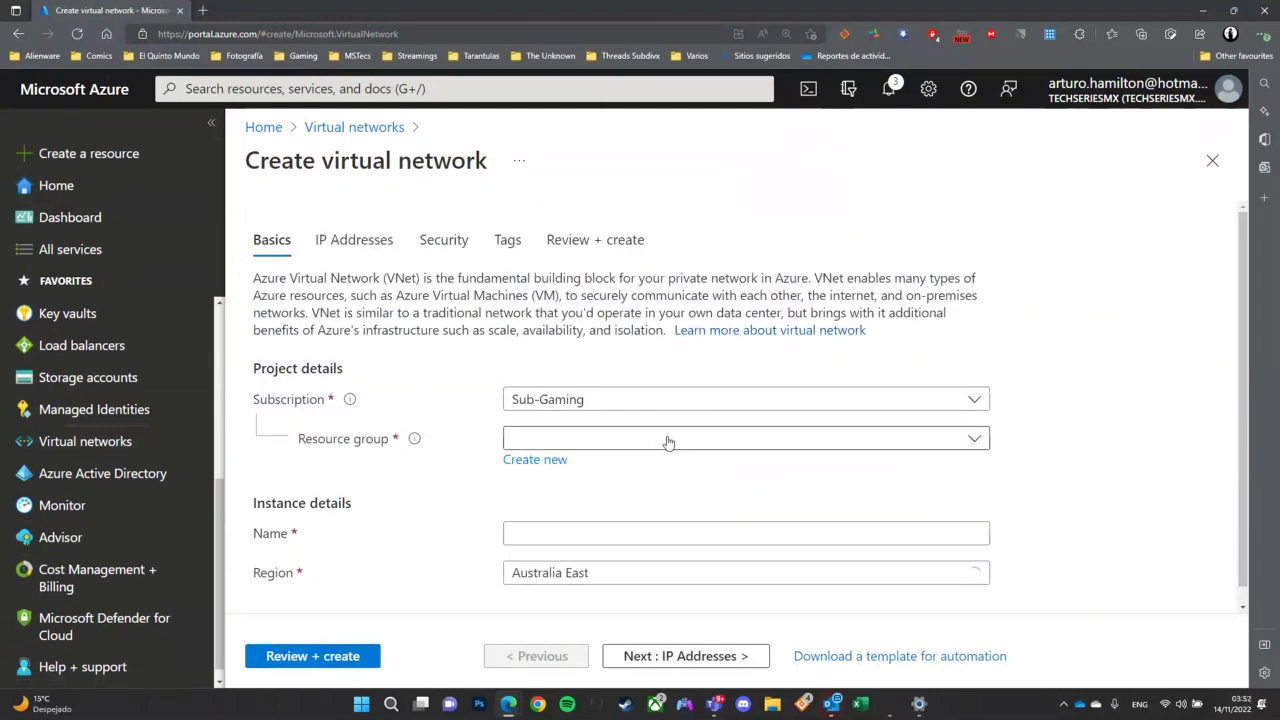
click(666, 438)
click(541, 603)
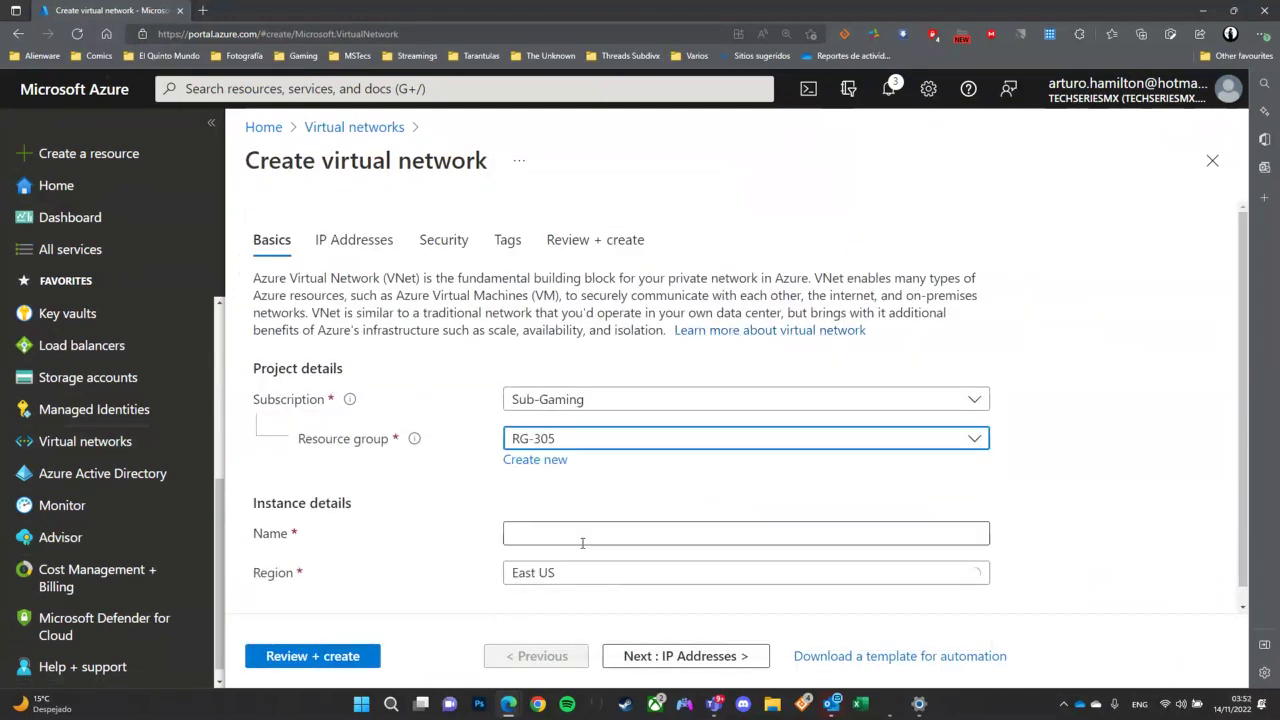
click(583, 540)
text(Net01)
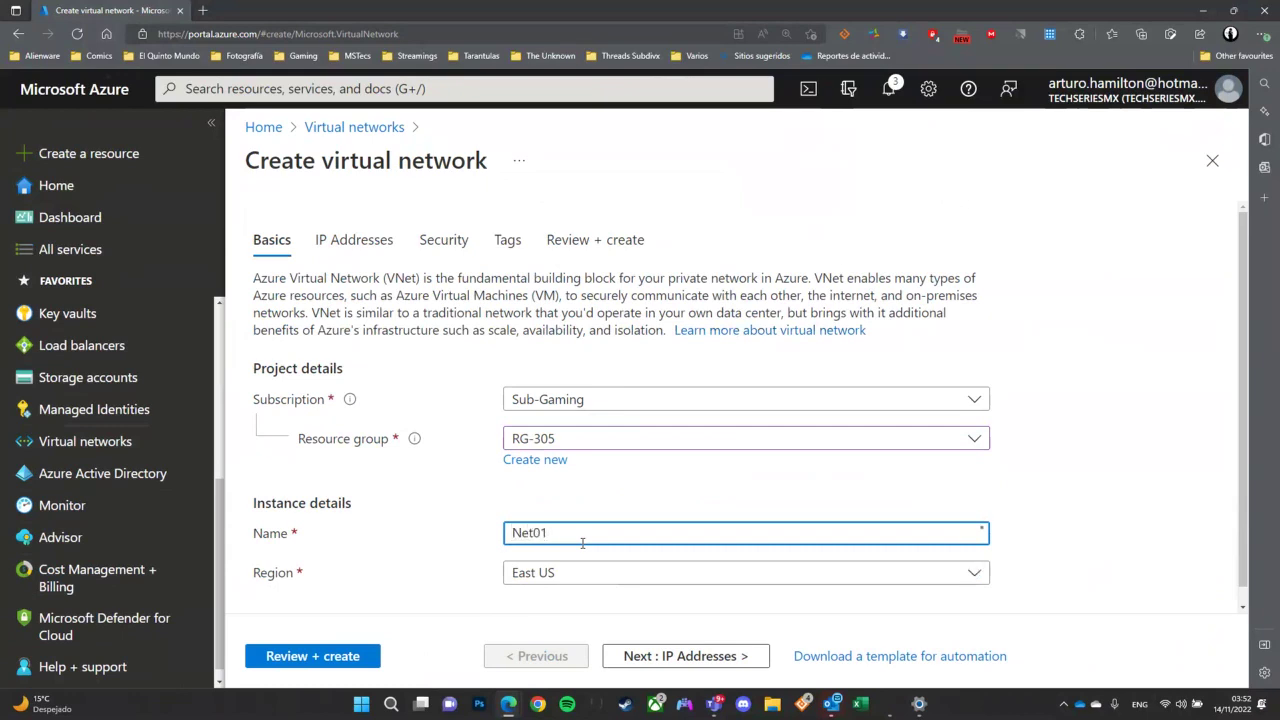
Step: Keep the default region, IP address, security and tag settings for Net01 and proceed to its final review
scroll(583, 543, down, 1)
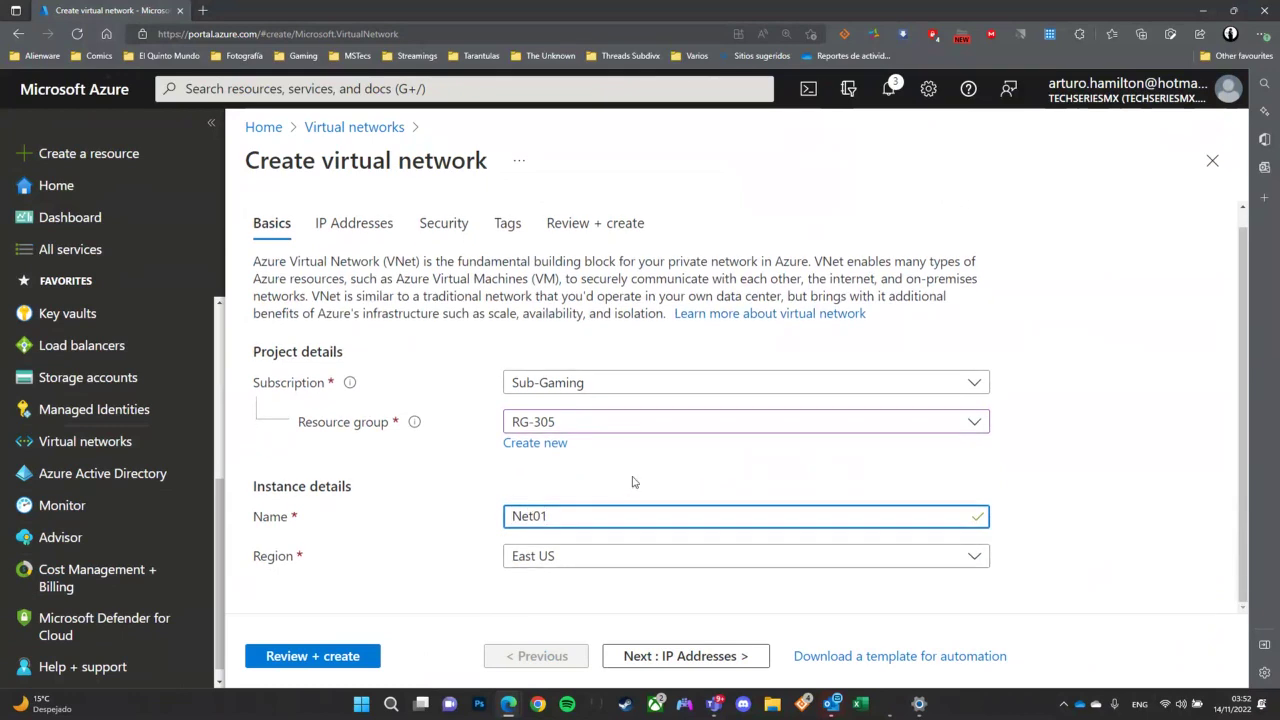
click(699, 658)
click(695, 656)
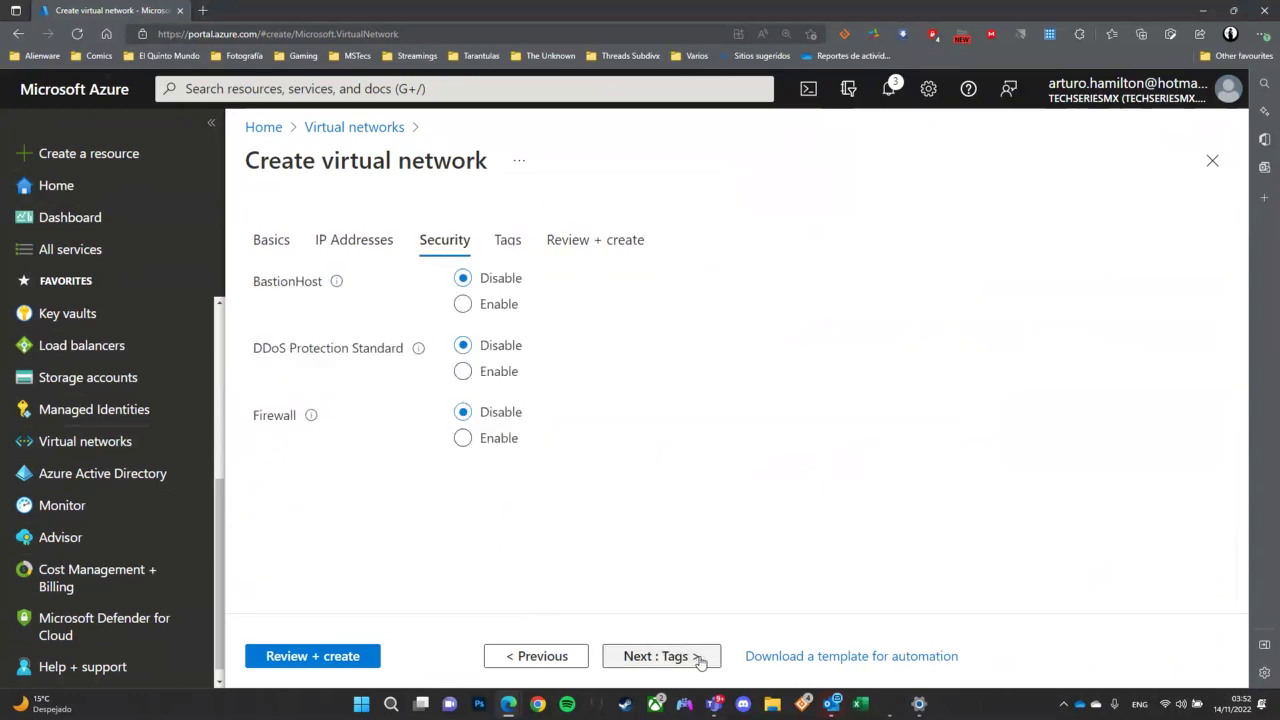
click(697, 656)
click(701, 658)
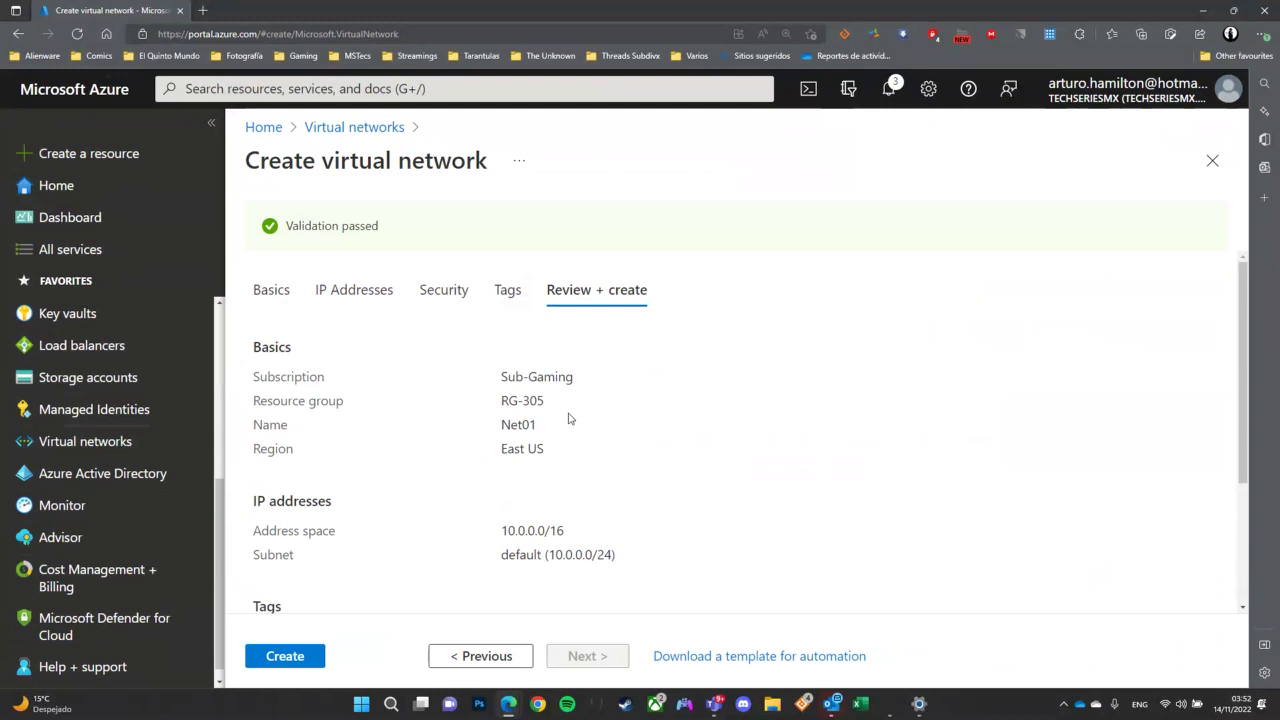
Step: Try to deploy the Net01 virtual network and read the deployment's error details
click(290, 656)
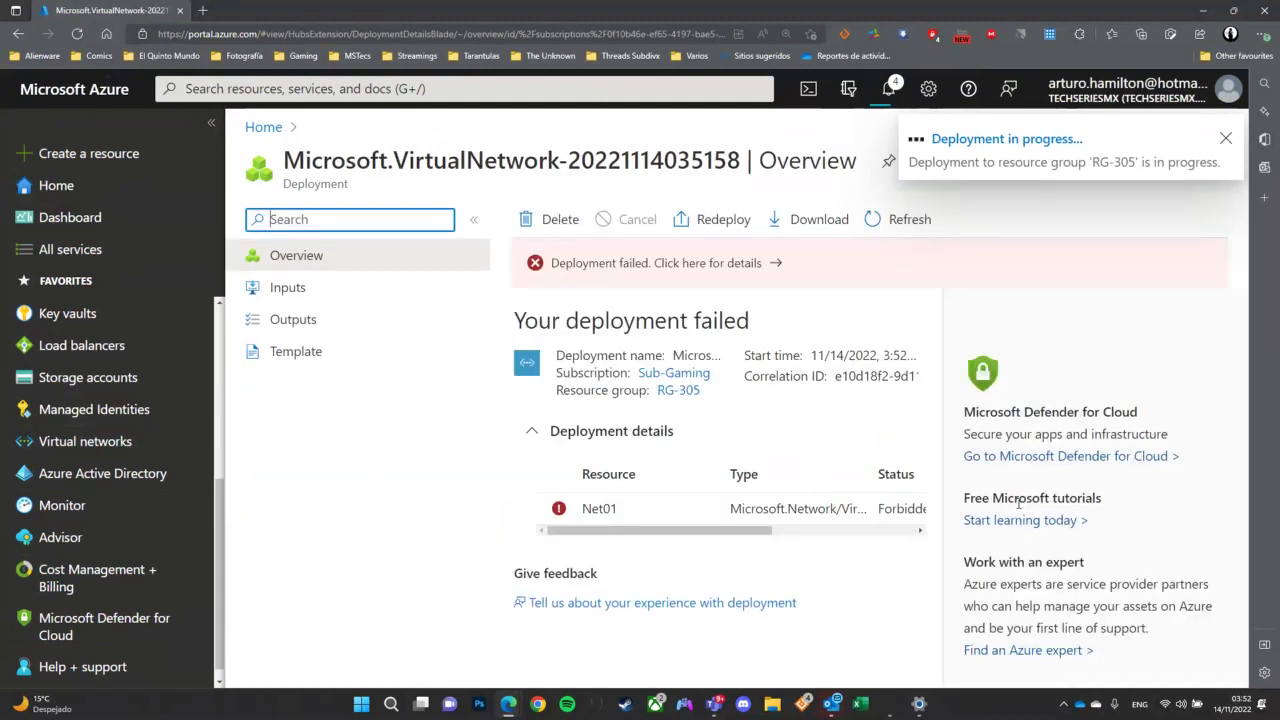
click(757, 268)
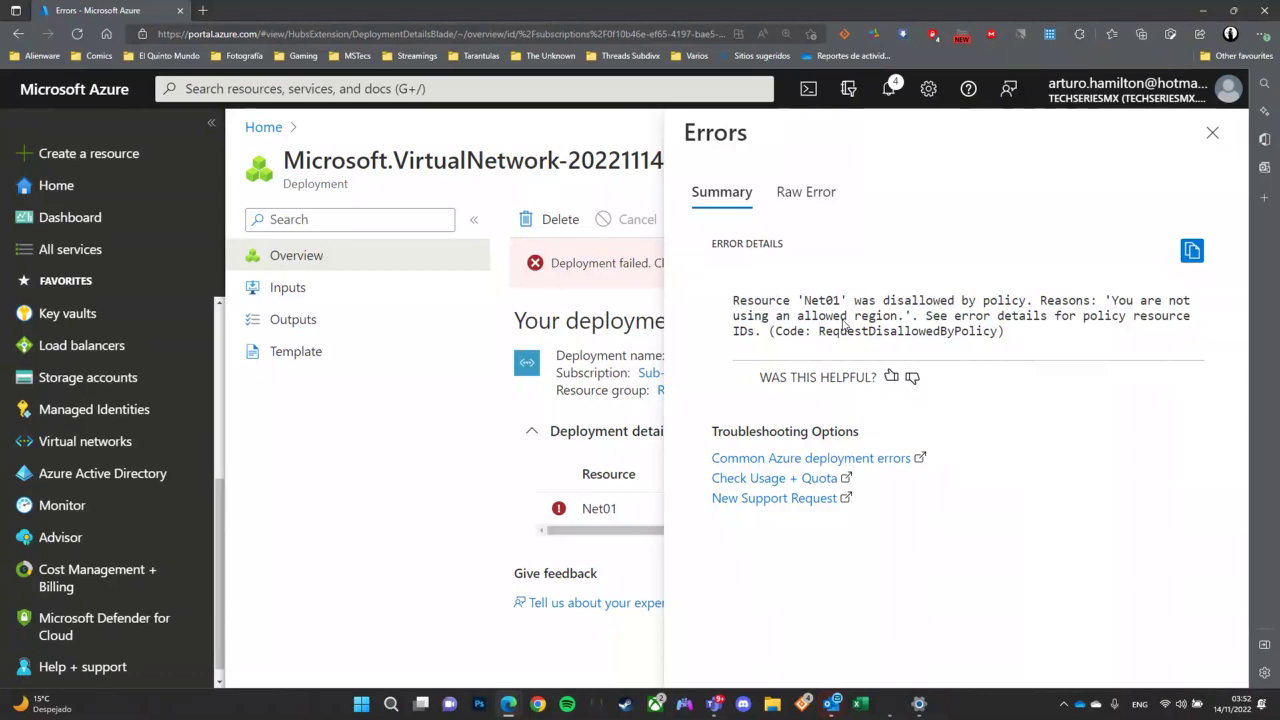
click(1212, 132)
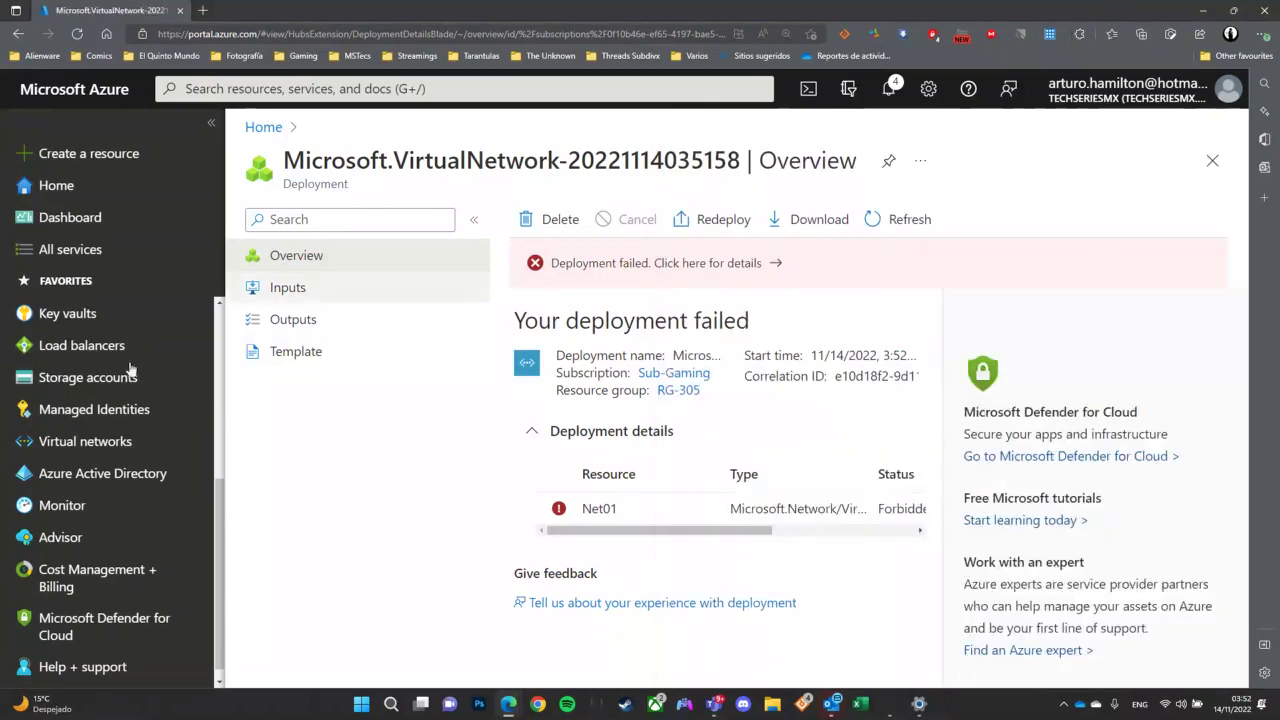
Step: Start another virtual network in the RG-TechSeries resource group and set its region to East Asia
click(88, 441)
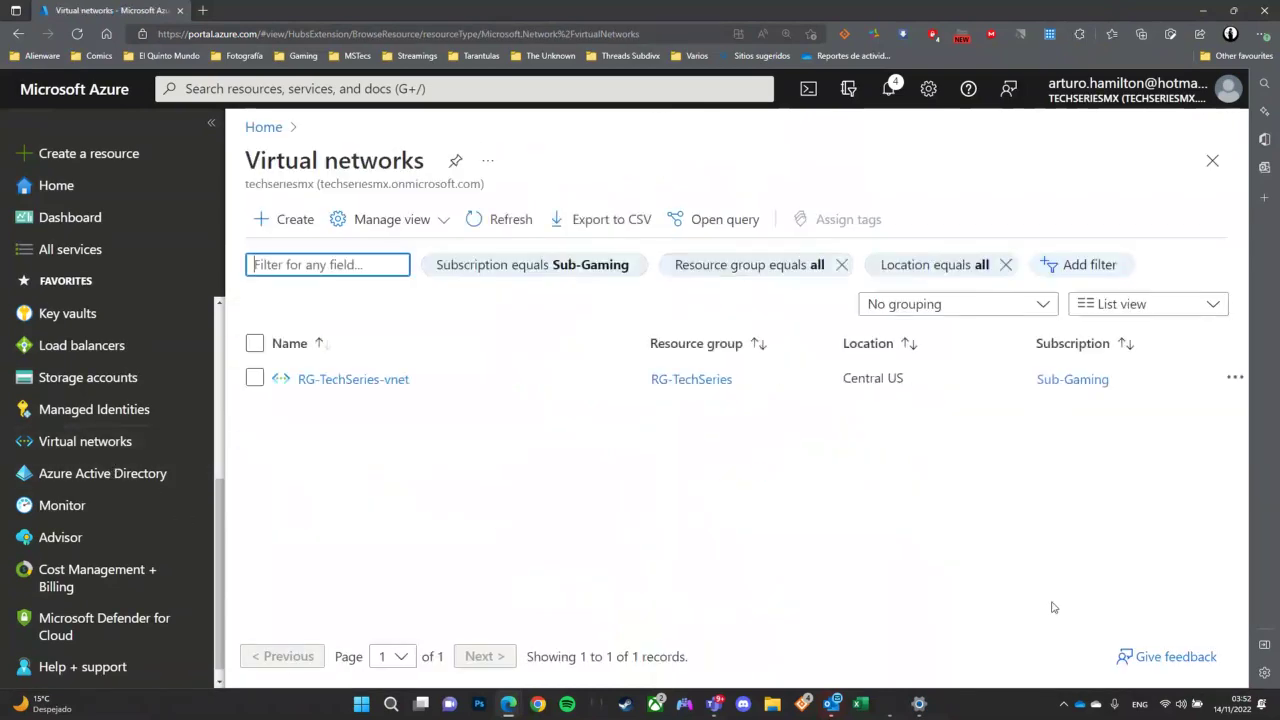
click(288, 219)
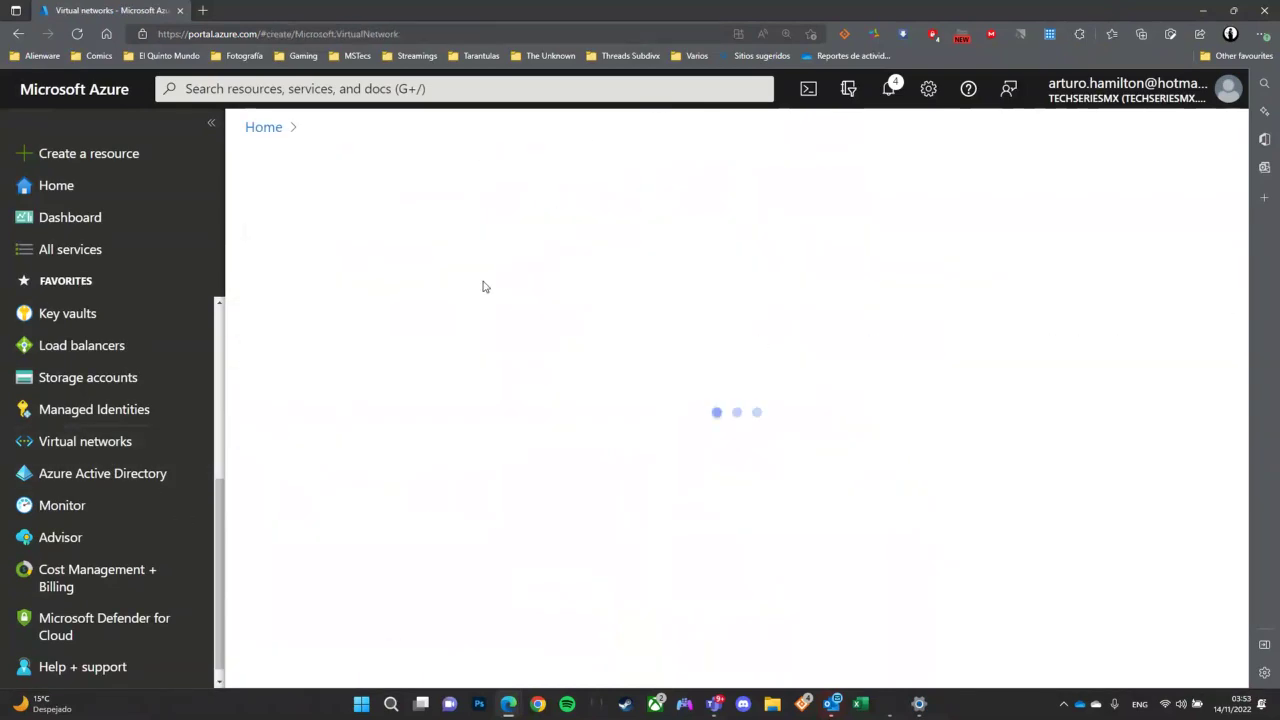
click(622, 444)
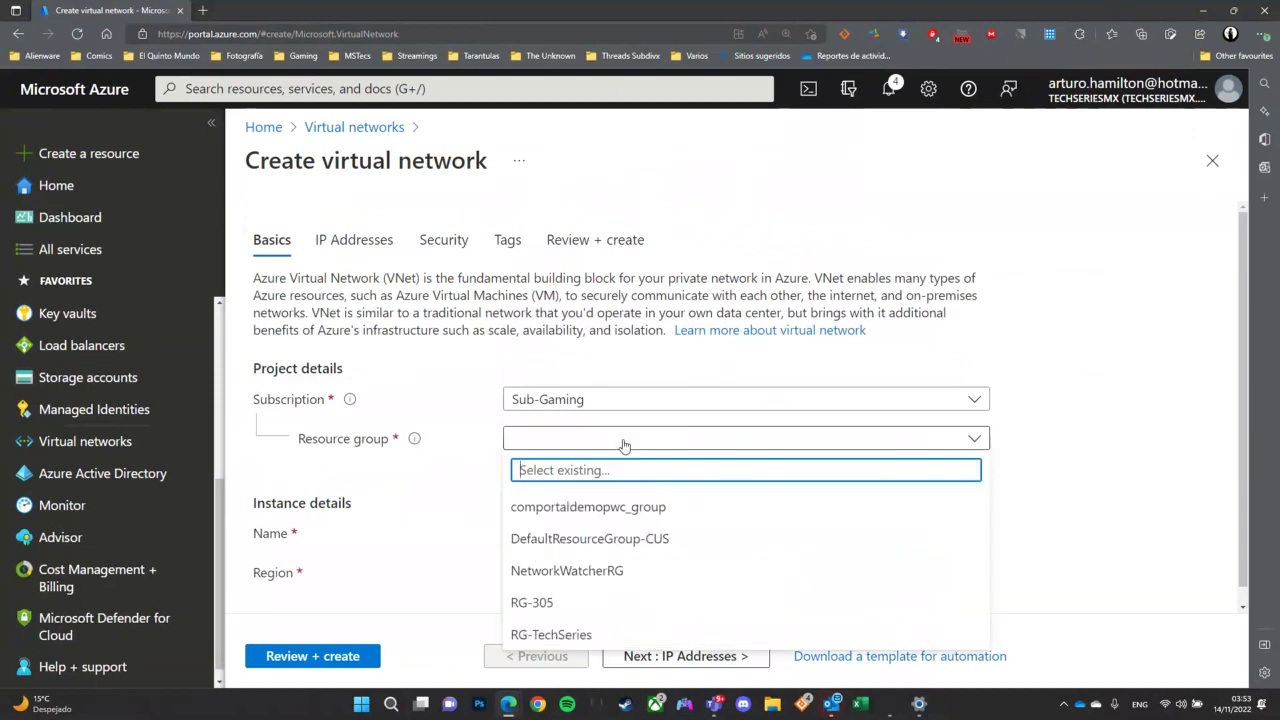
click(592, 636)
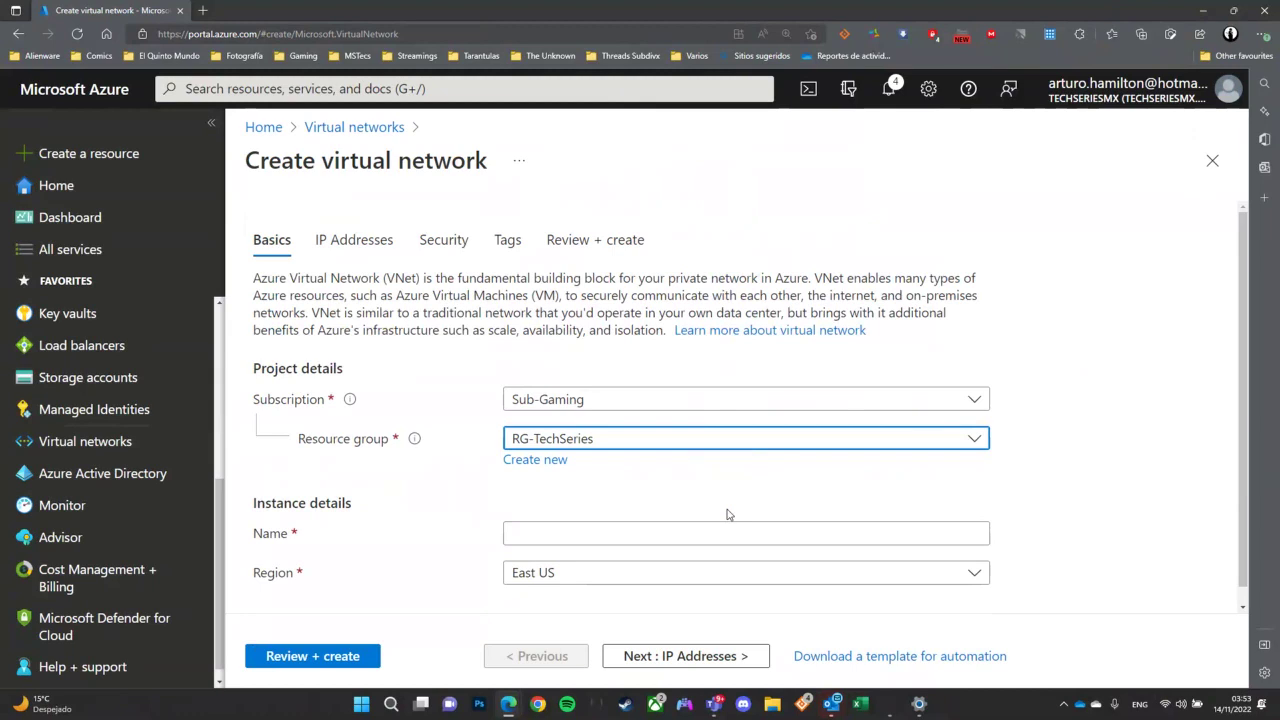
scroll(665, 525, down, 1)
click(663, 563)
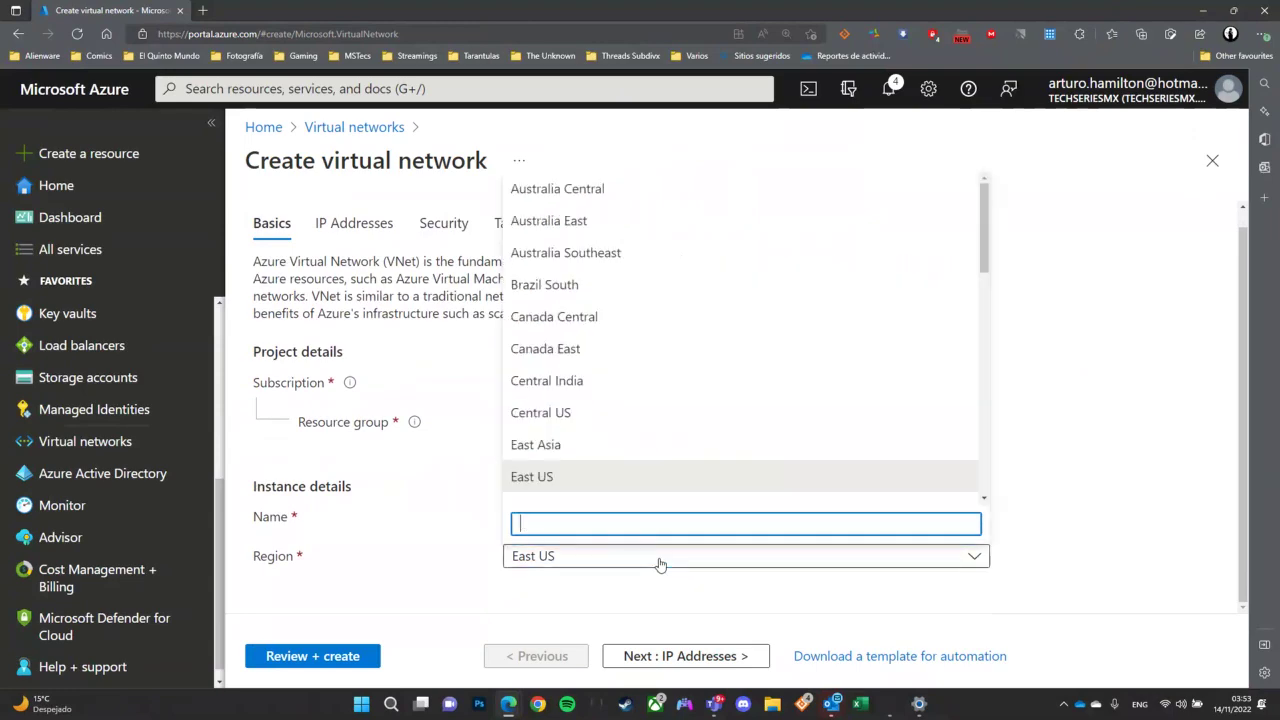
click(588, 441)
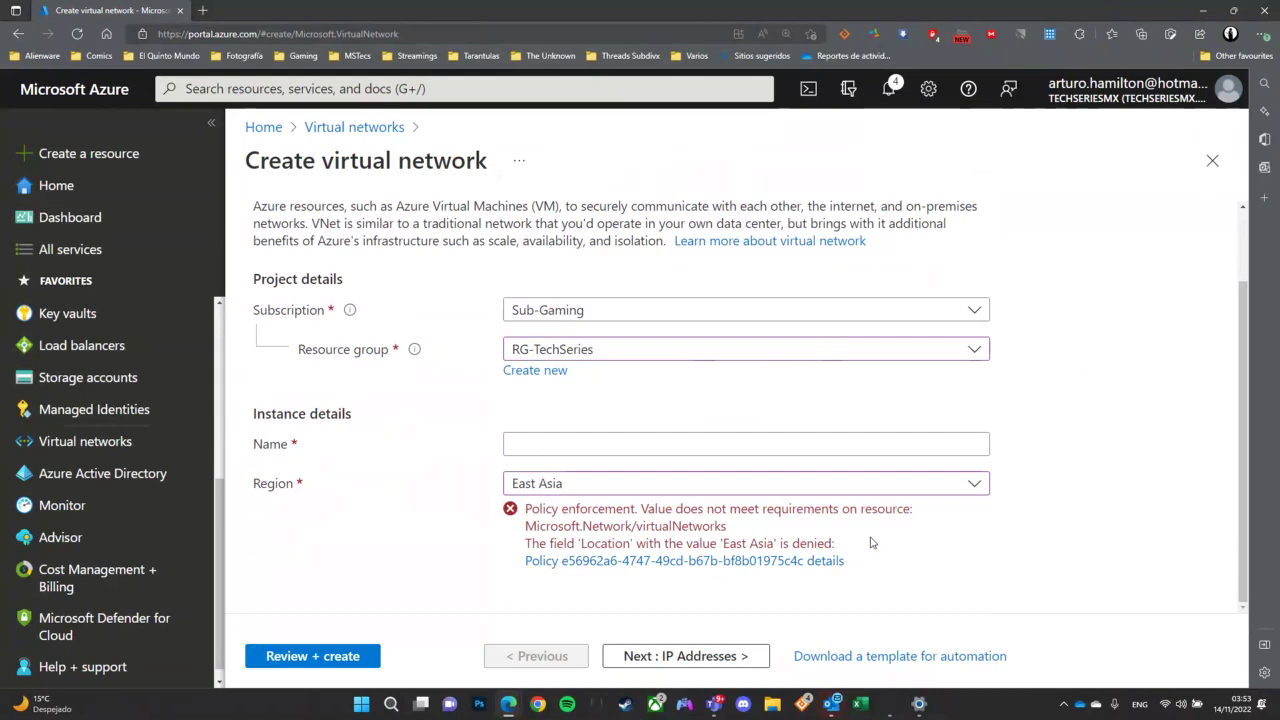
Step: Check the policy validation for the chosen region and discard the unsaved virtual network
scroll(871, 542, up, 1)
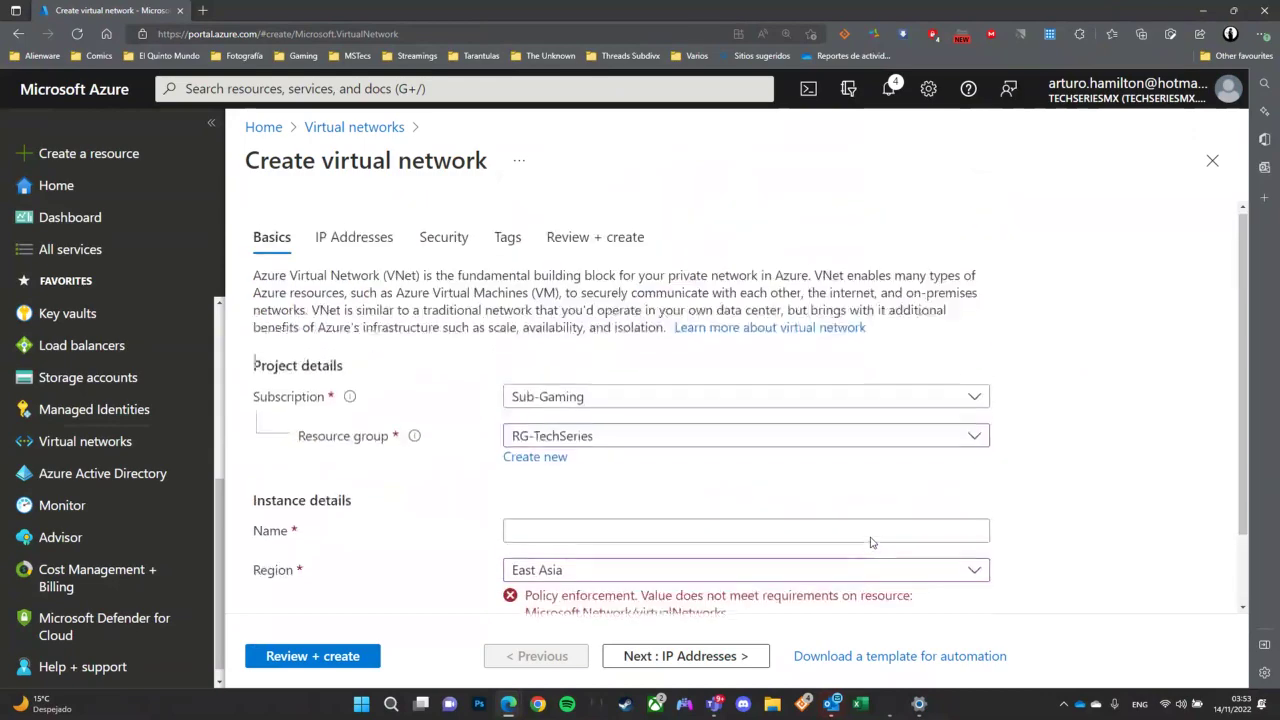
scroll(871, 542, down, 1)
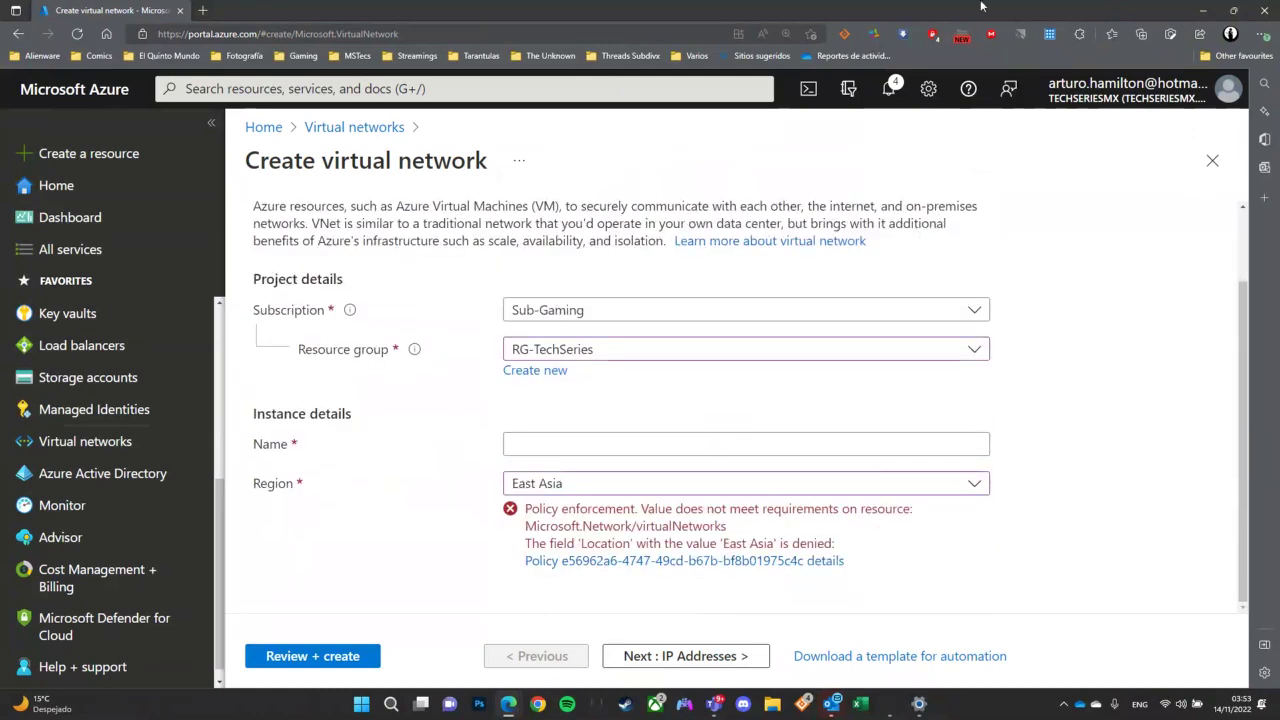
click(1212, 161)
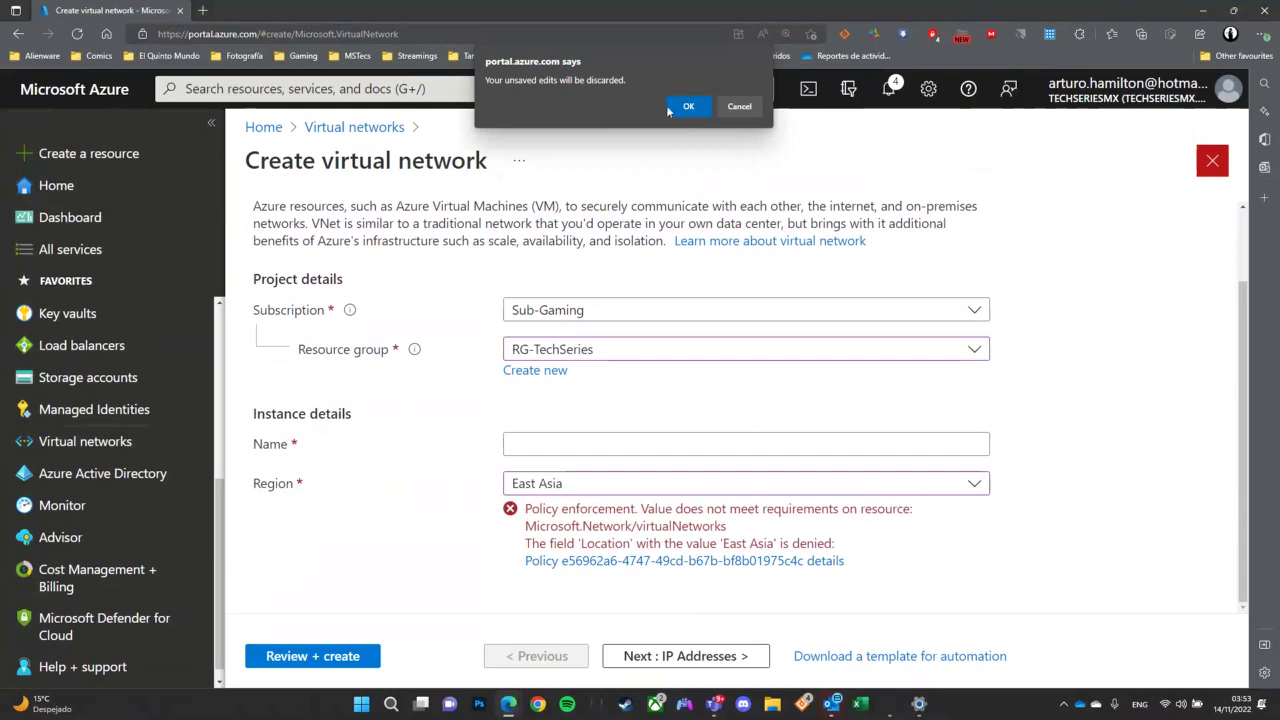
click(672, 108)
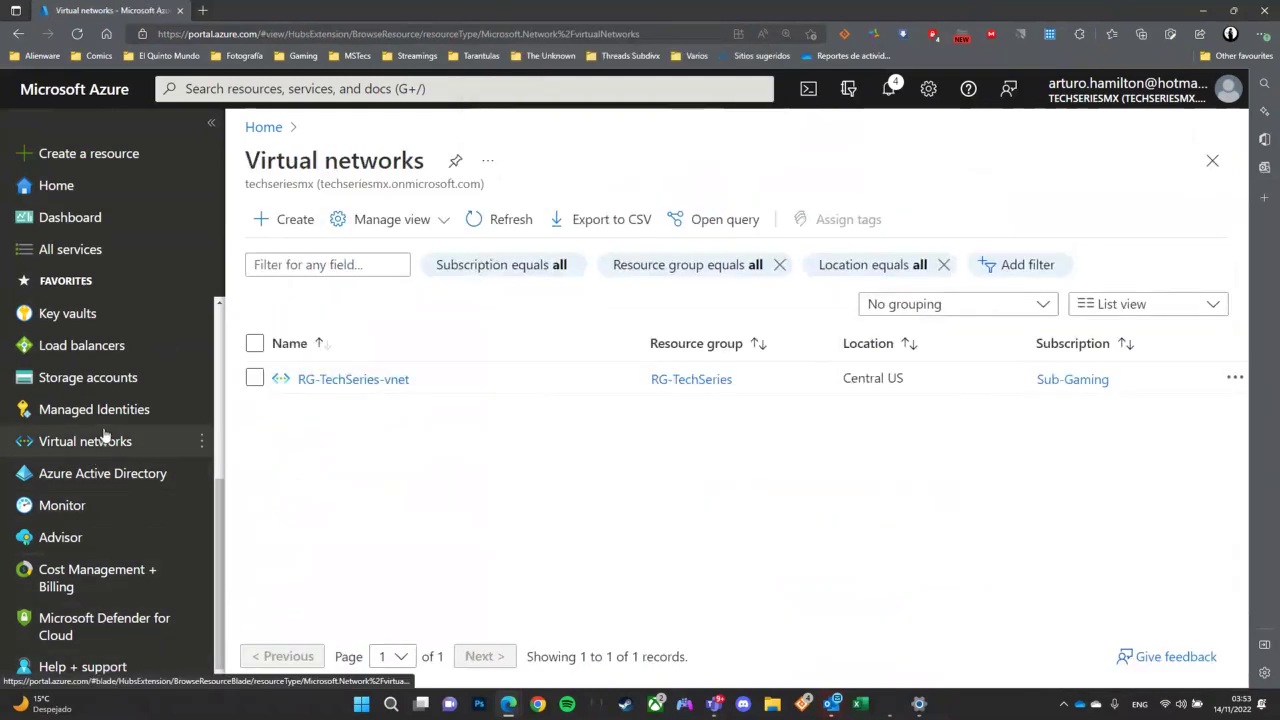
Step: Open the Policy overview and widen the assignment table's Name column to read the full policy names
scroll(108, 510, up, 4)
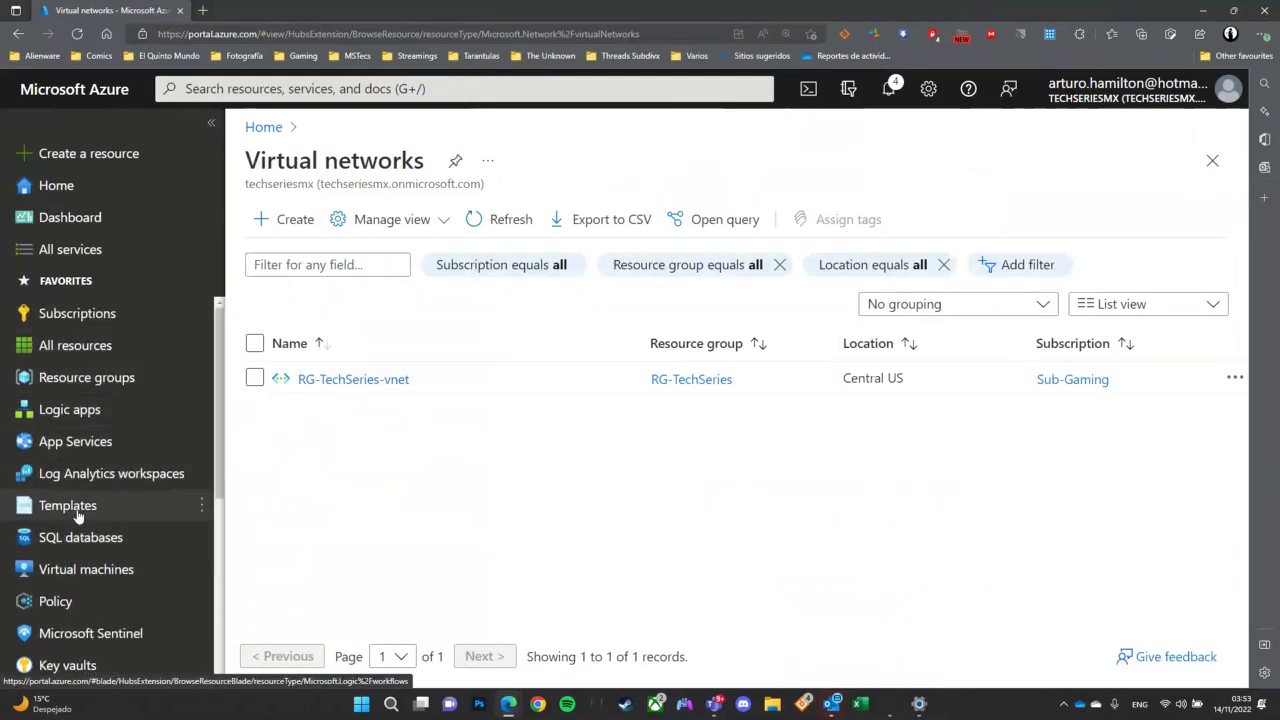
click(66, 604)
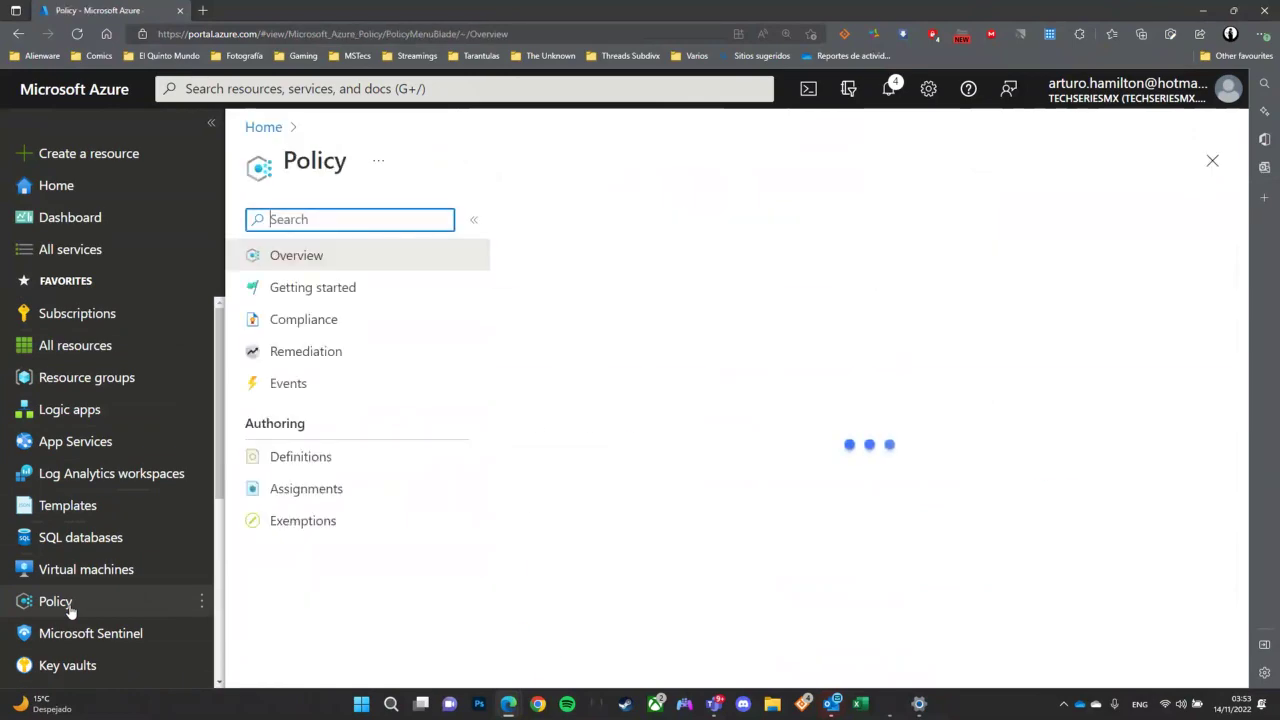
mouse_move(62, 585)
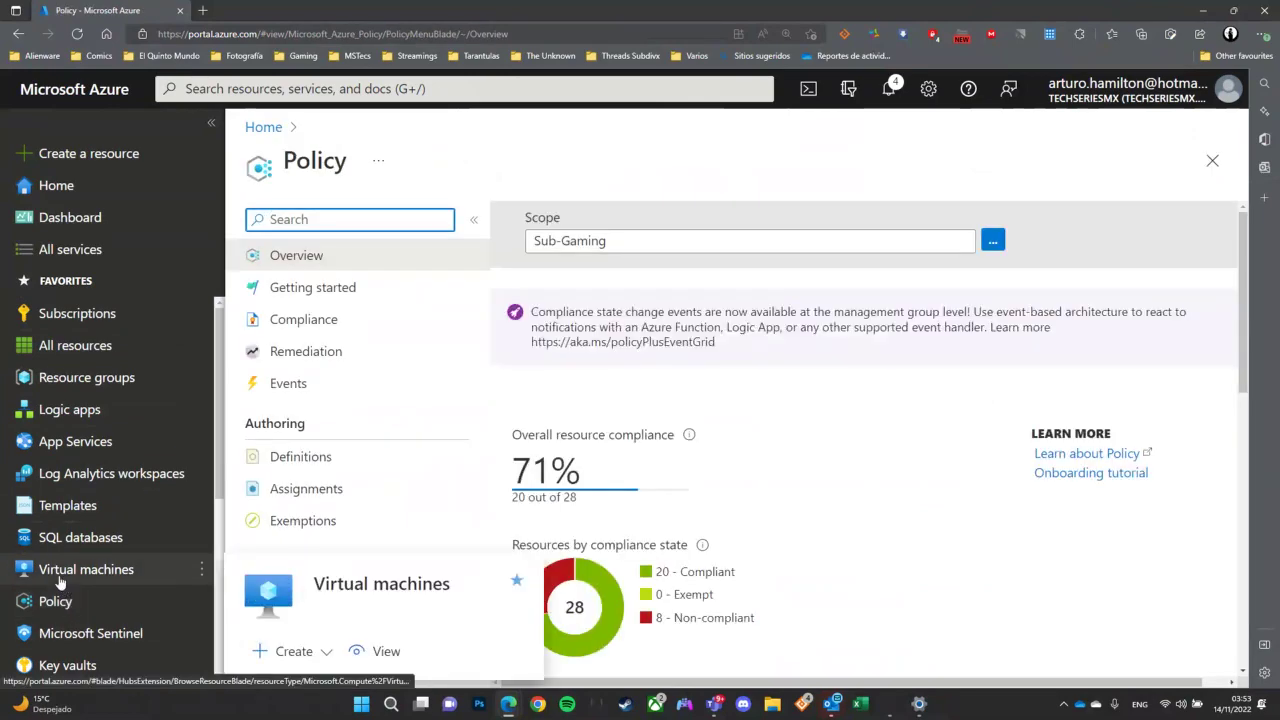
scroll(867, 370, down, 5)
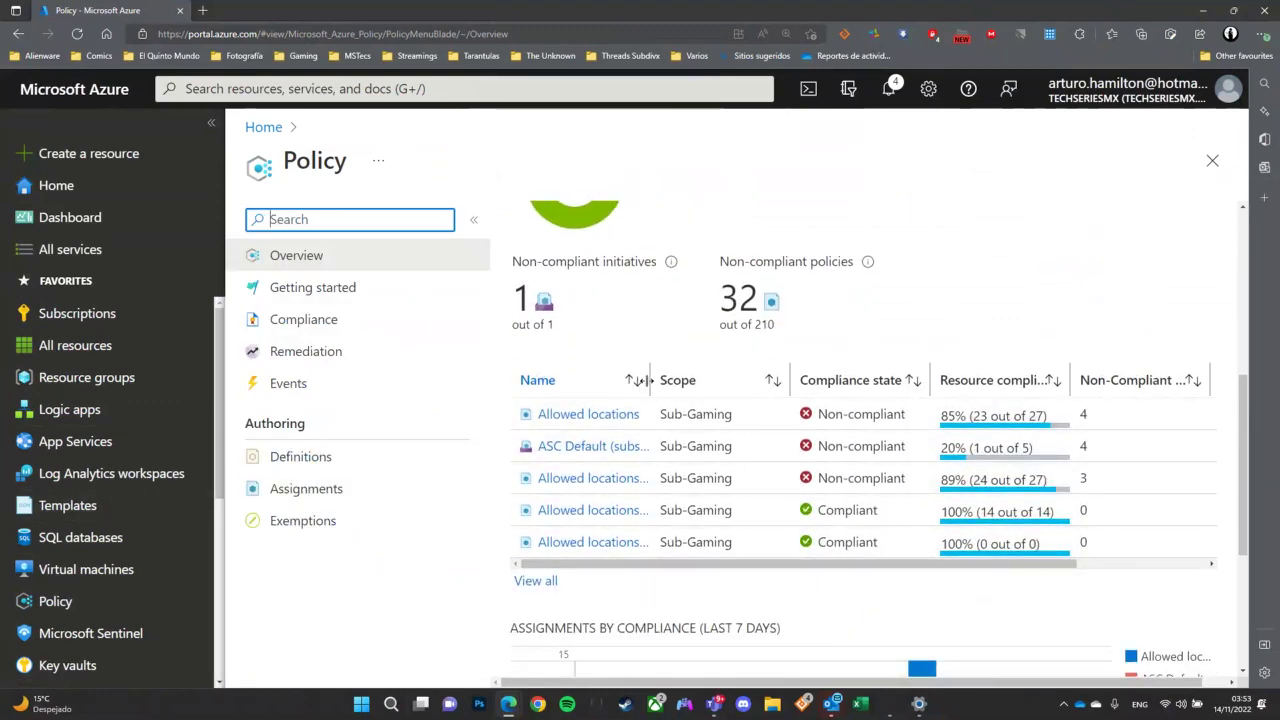
drag(651, 380, 779, 380)
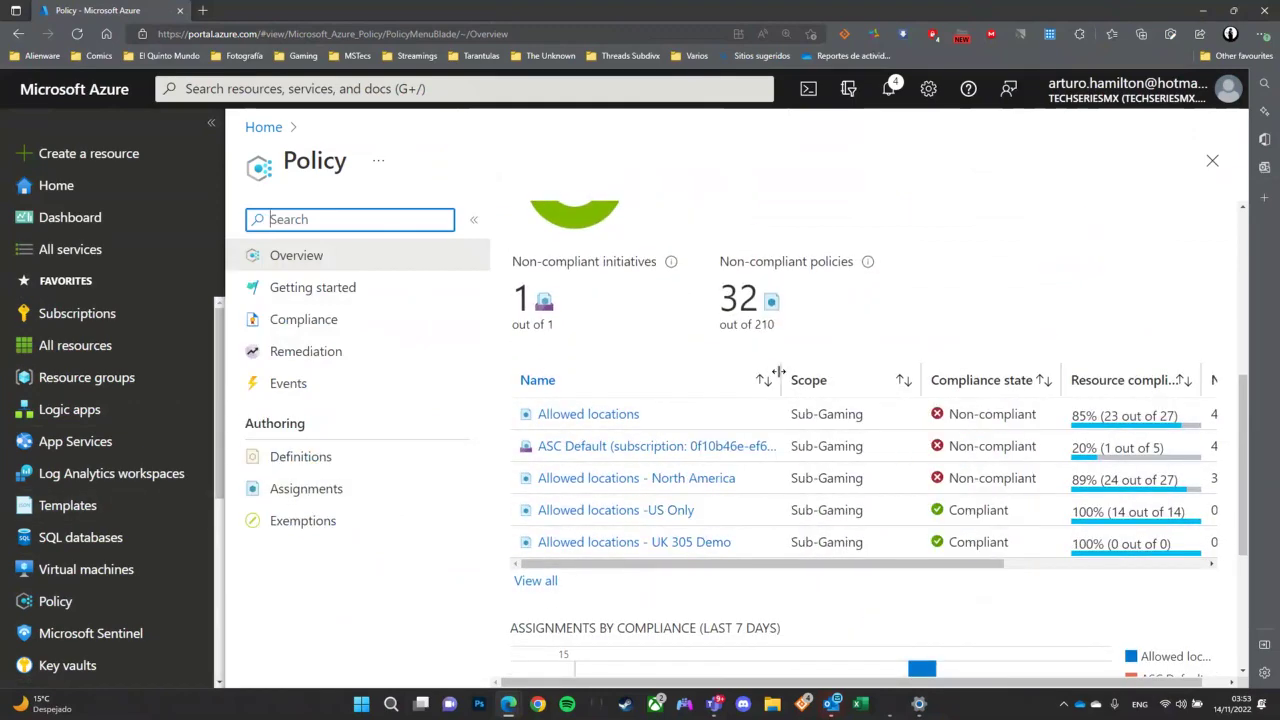
Step: Examine the compliance of Allowed locations - North America, widening the resource table's Name column to read its non-compliant resources
click(695, 479)
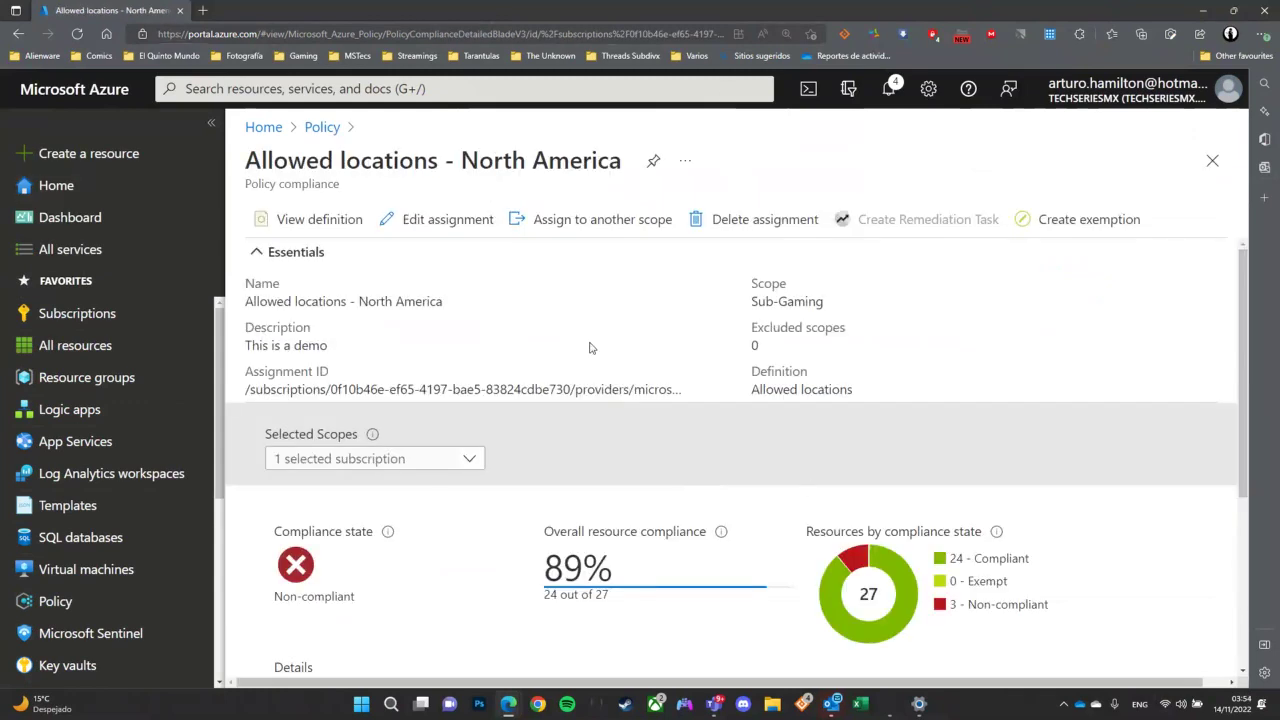
scroll(590, 347, down, 3)
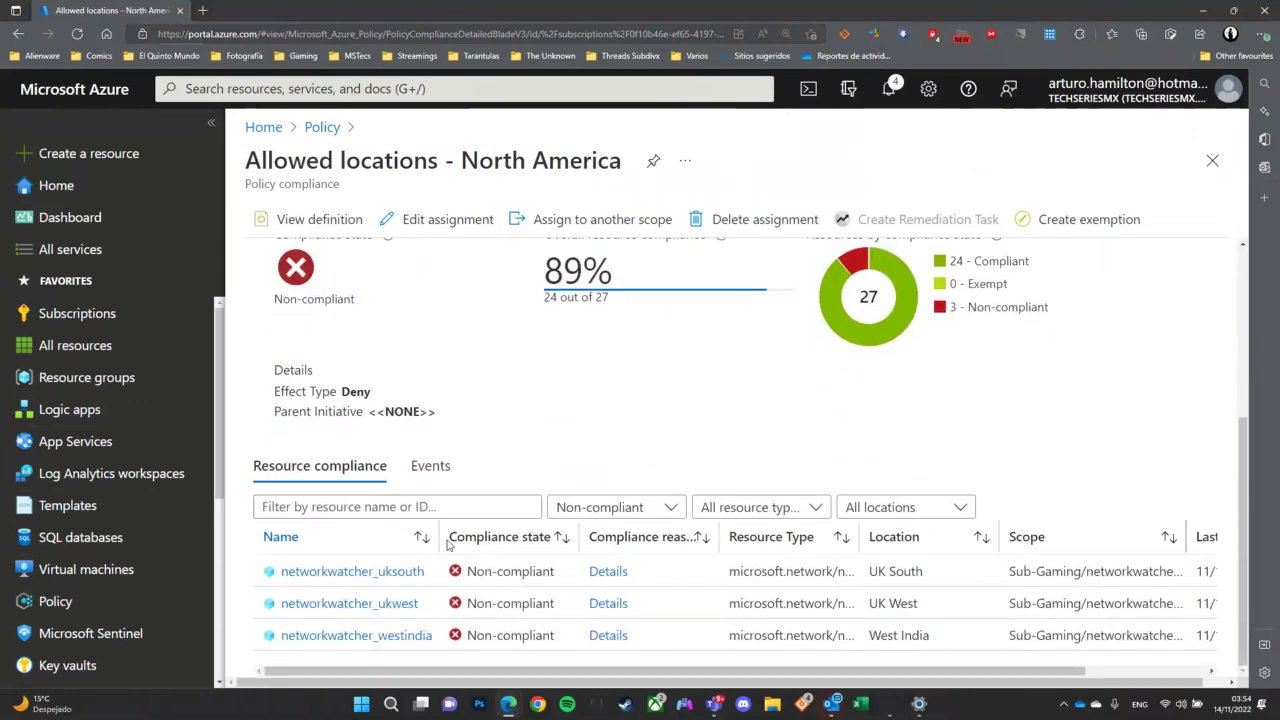
drag(442, 538, 706, 530)
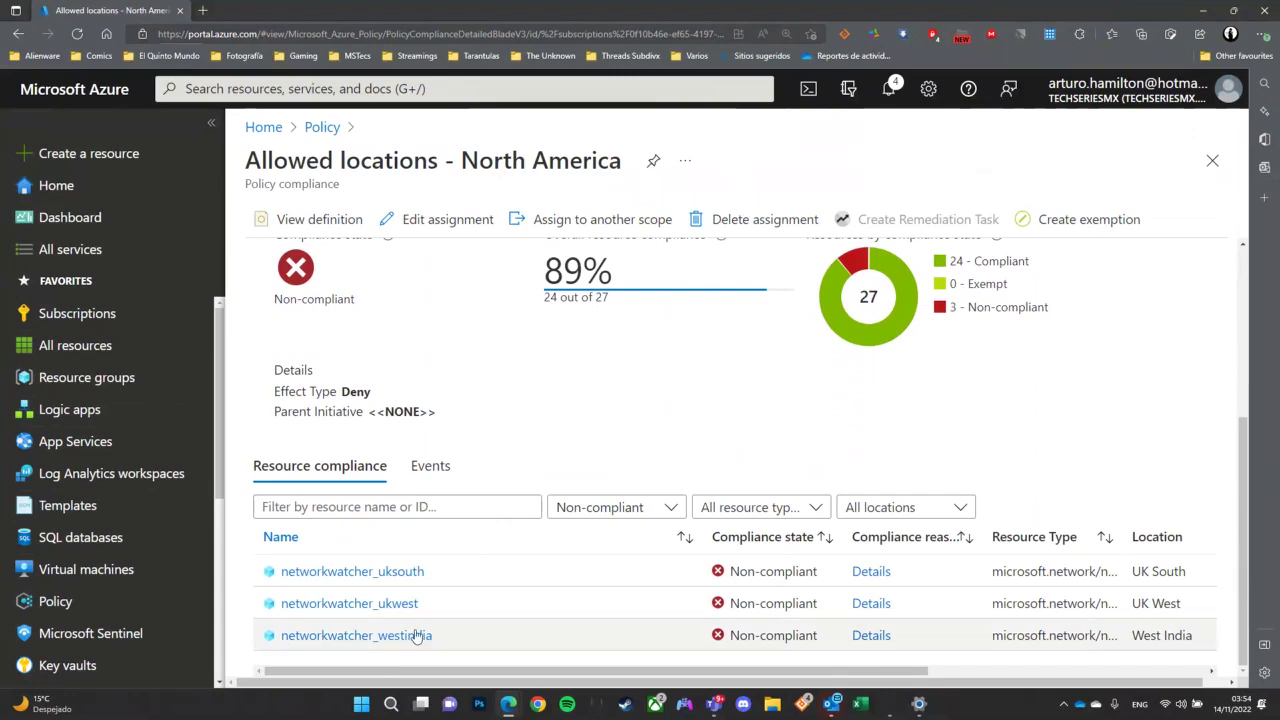
Step: Read the location and non-compliance message in the compliance details of networkwatcher_westindia, and close the details
click(870, 635)
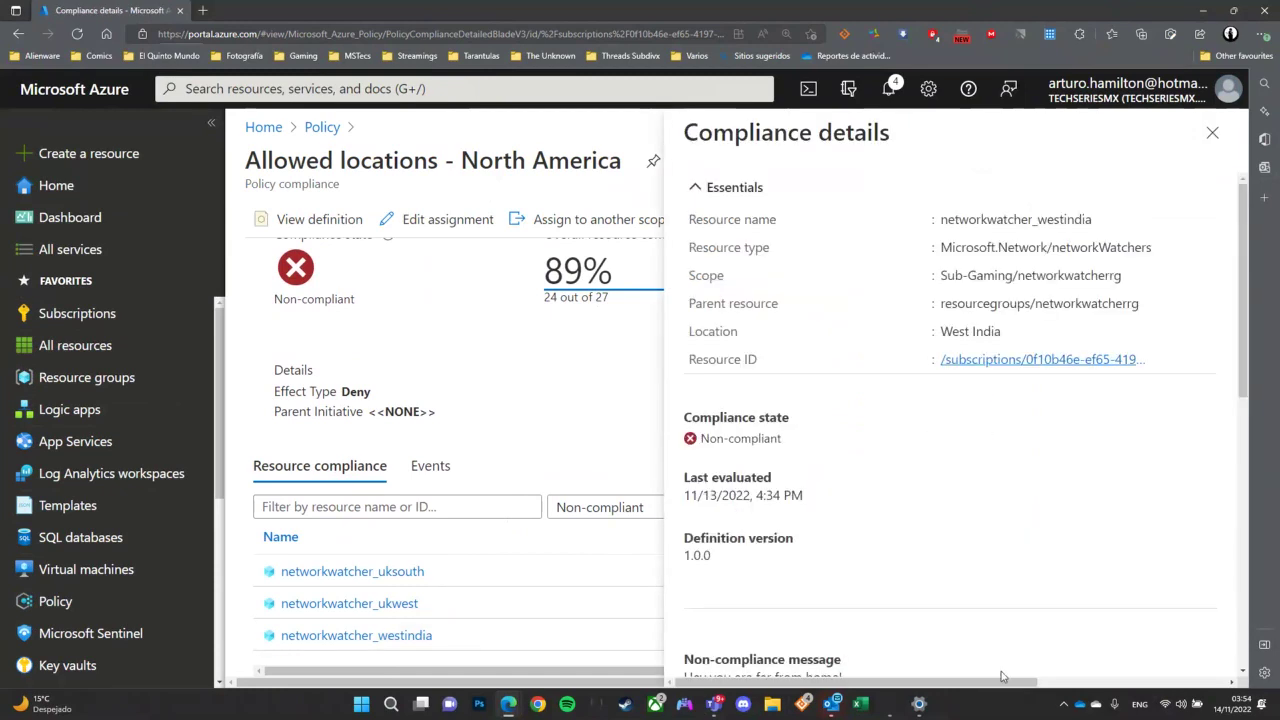
triple_click(975, 331)
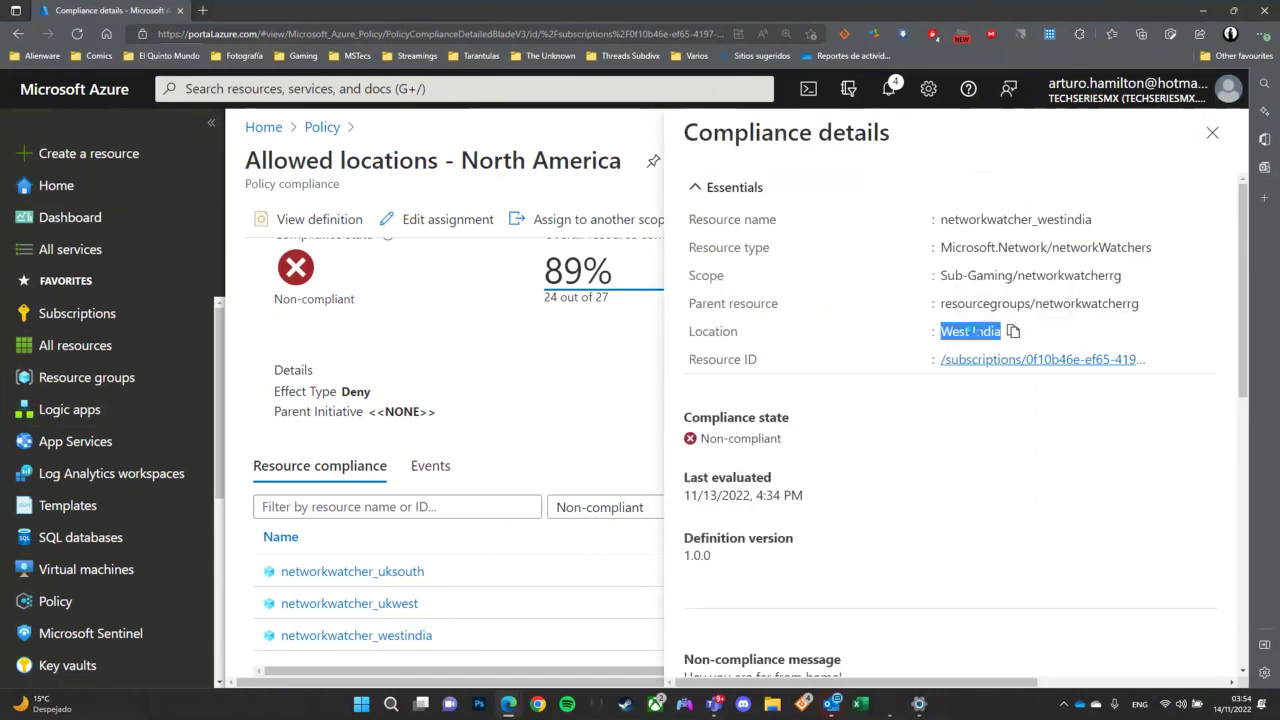
scroll(696, 468, down, 2)
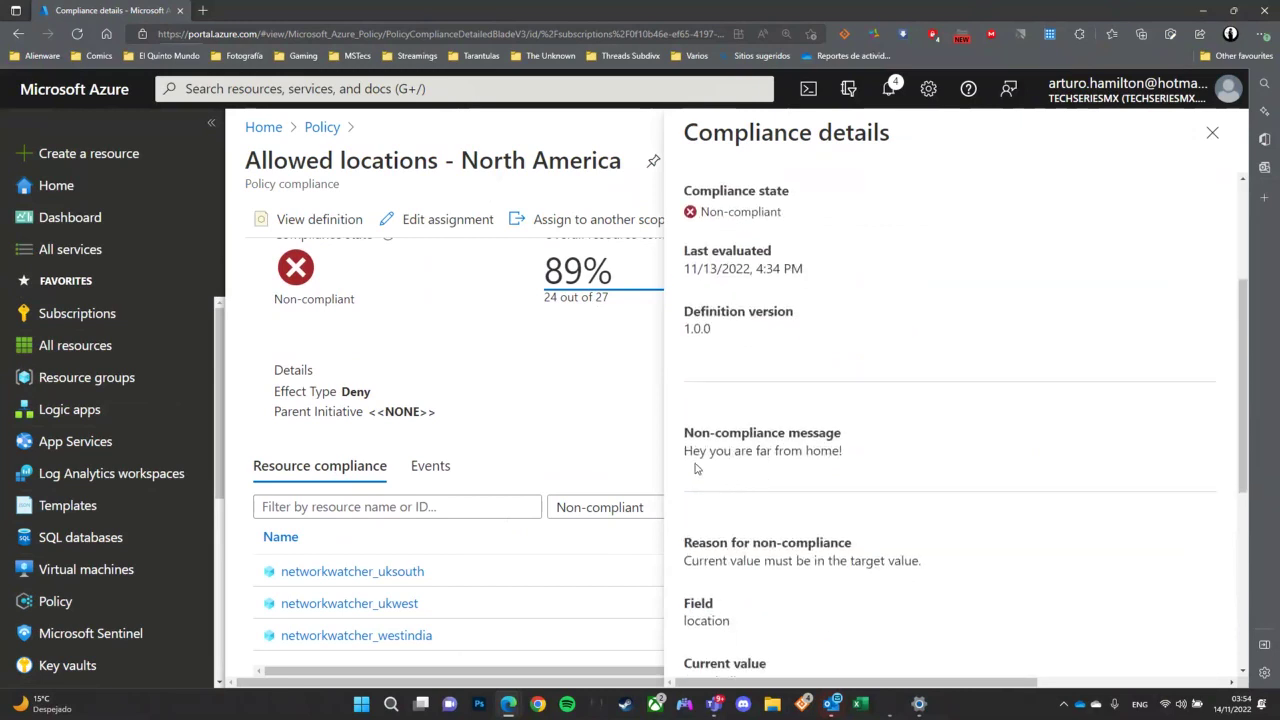
drag(686, 450, 909, 457)
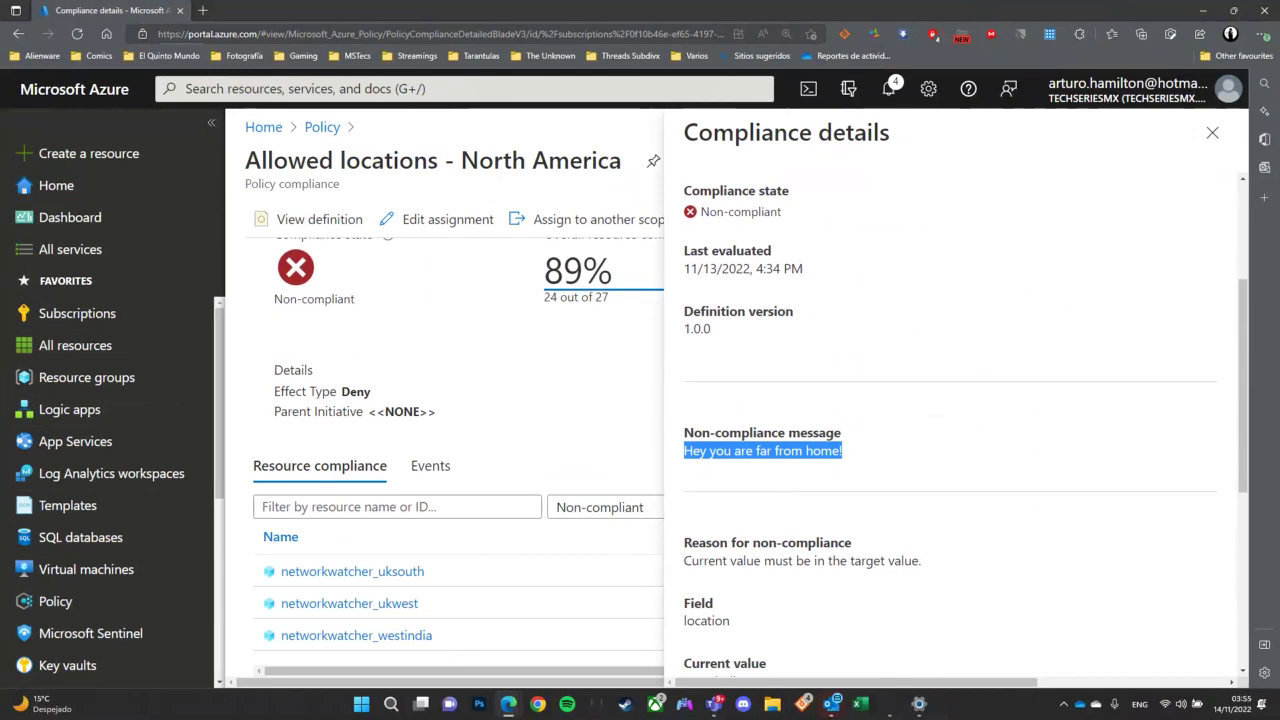
click(1212, 133)
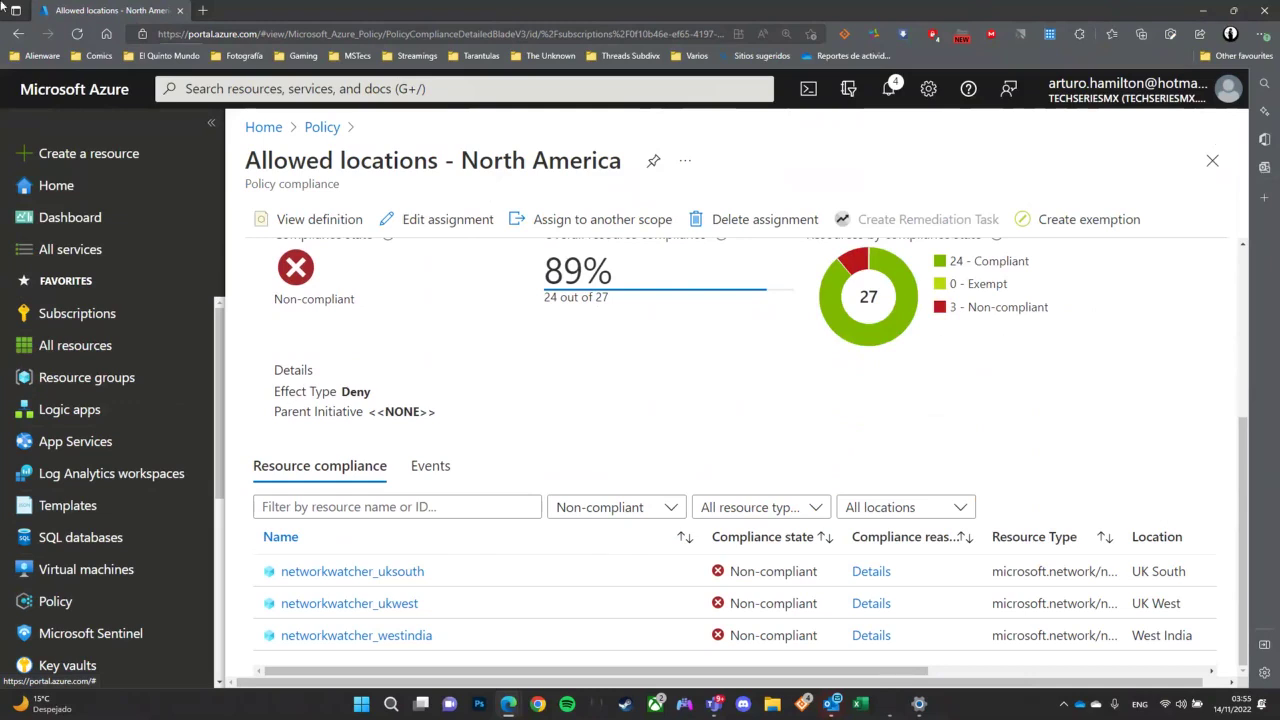
Step: Open the regulatory compliance dashboard under Cloud Security in Microsoft Defender for Cloud
scroll(100, 570, down, 4)
scroll(126, 588, down, 1)
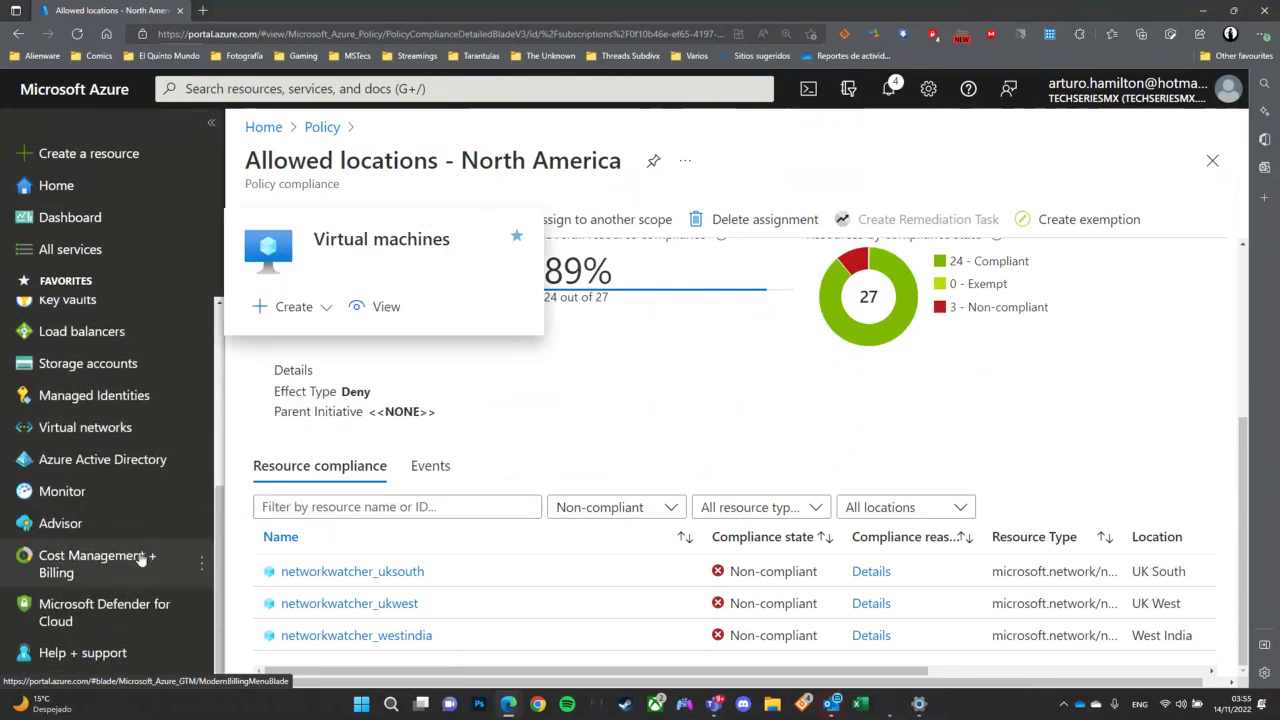
click(100, 607)
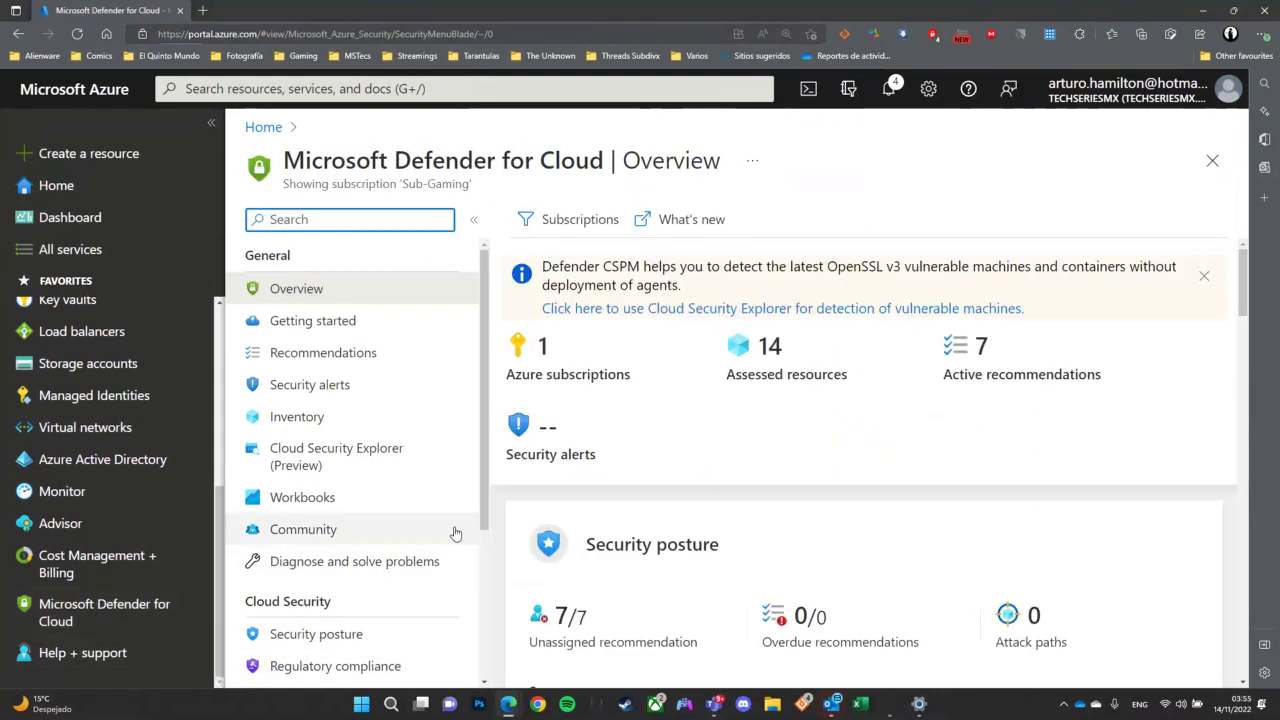
scroll(451, 530, down, 2)
triple_click(287, 405)
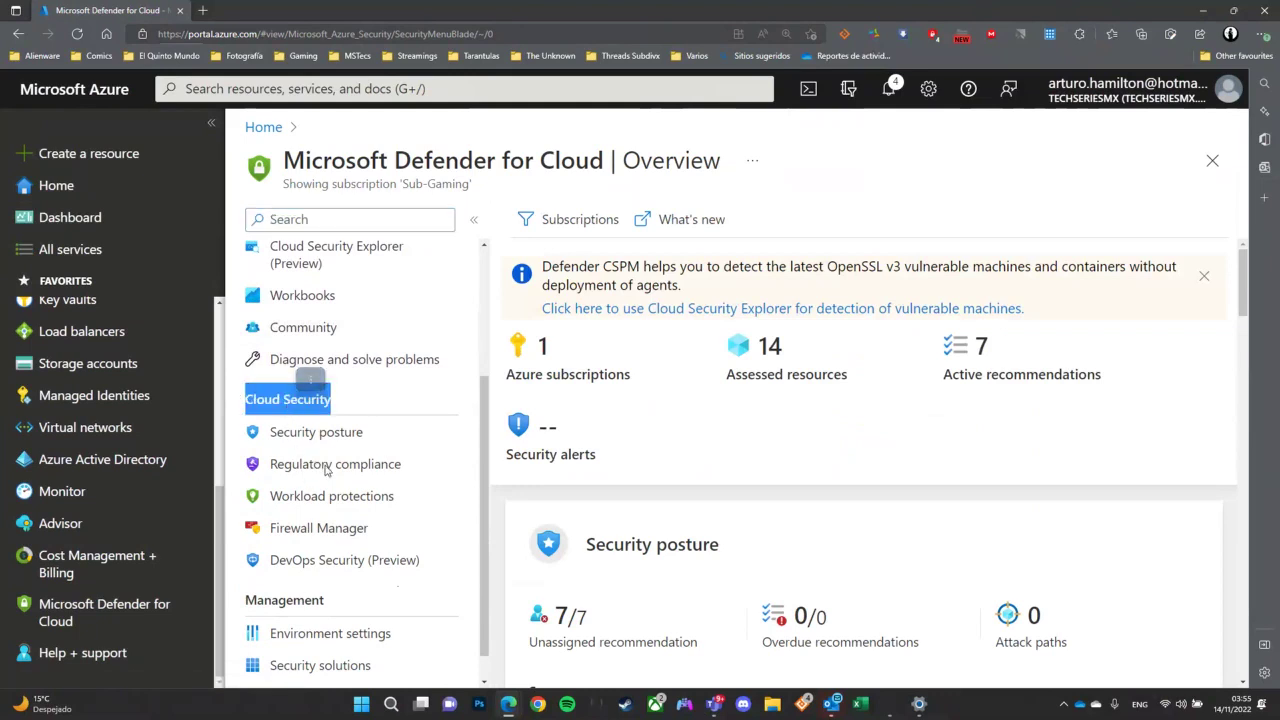
click(326, 468)
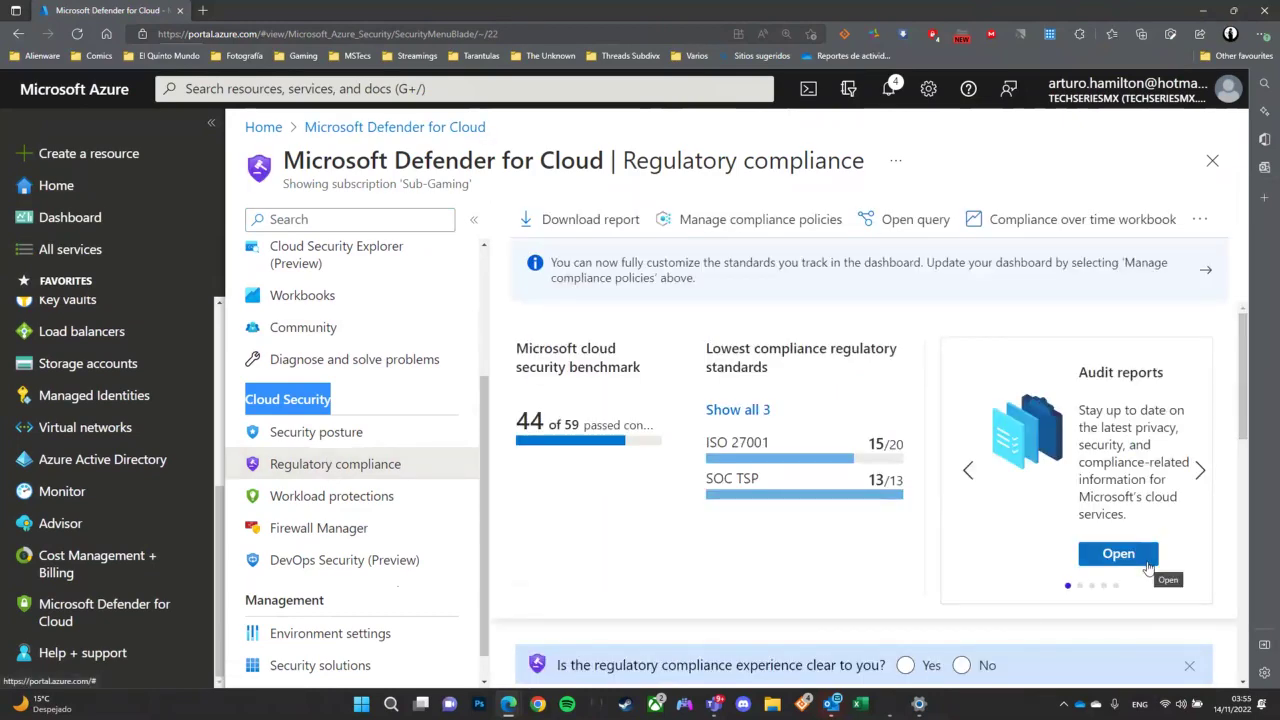
Step: Review the tracked regulatory standards and the control list of the Microsoft cloud security benchmark
scroll(673, 565, down, 2)
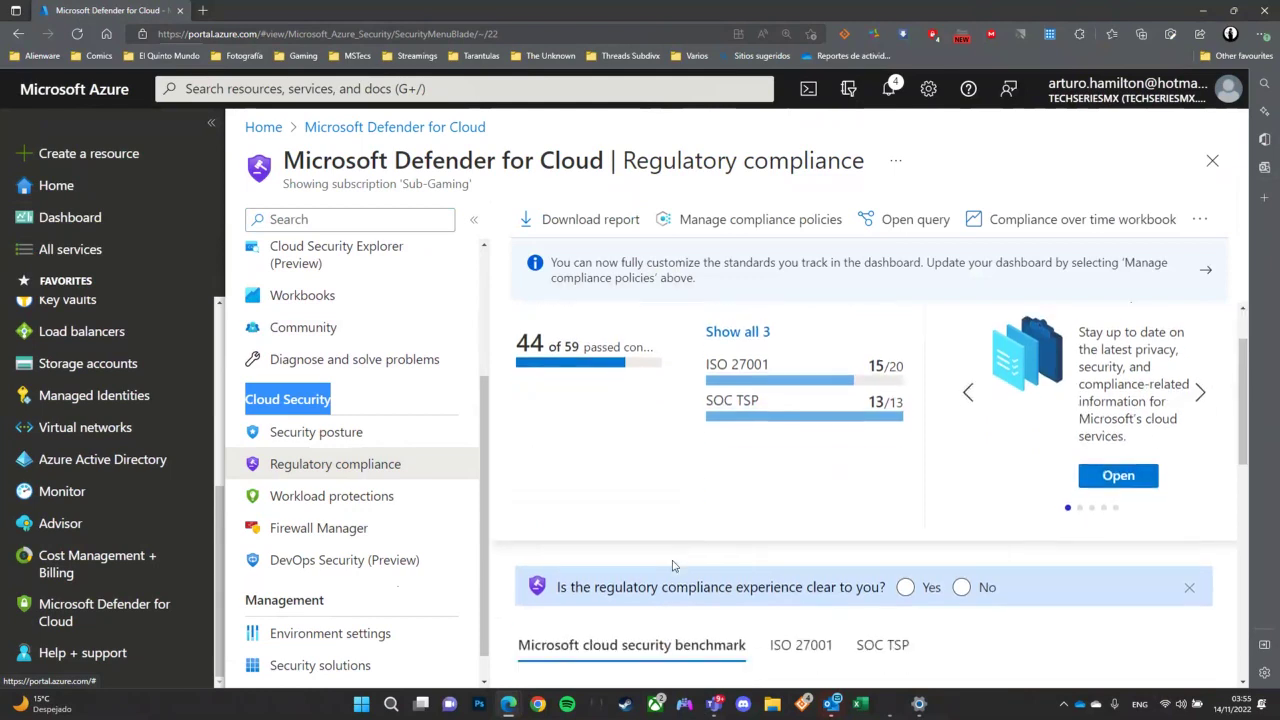
scroll(673, 565, down, 2)
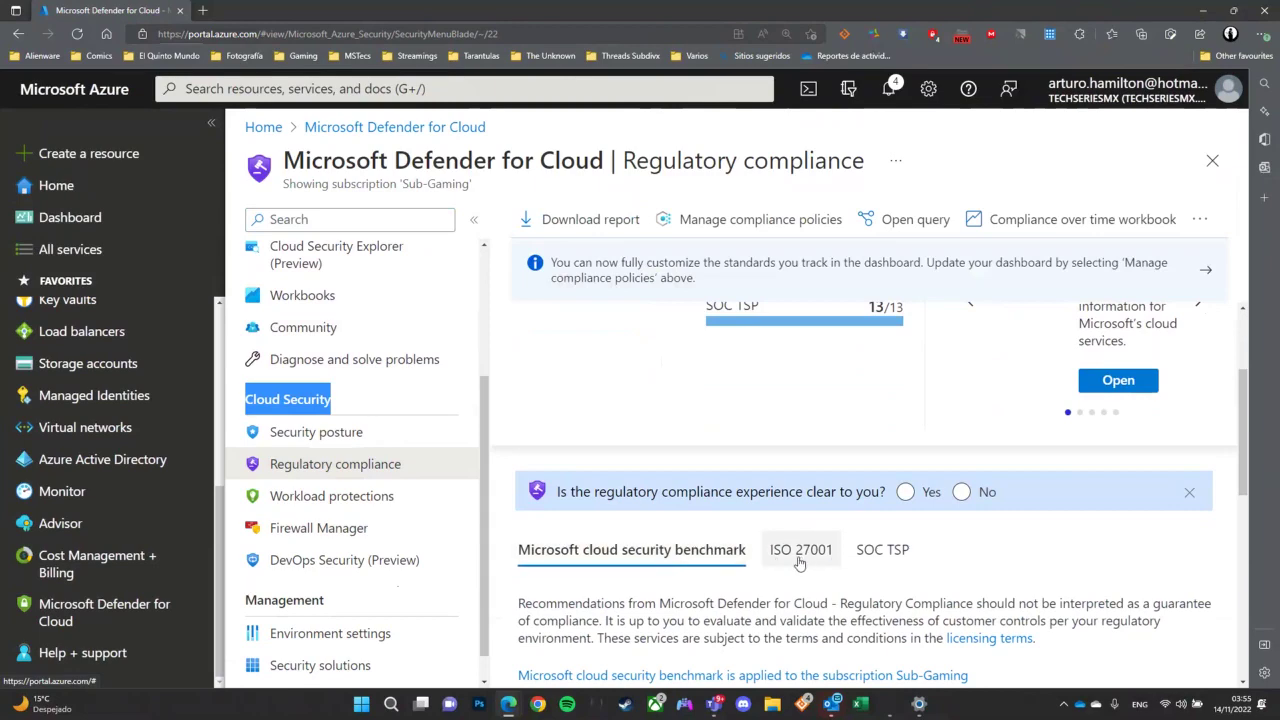
scroll(889, 557, down, 2)
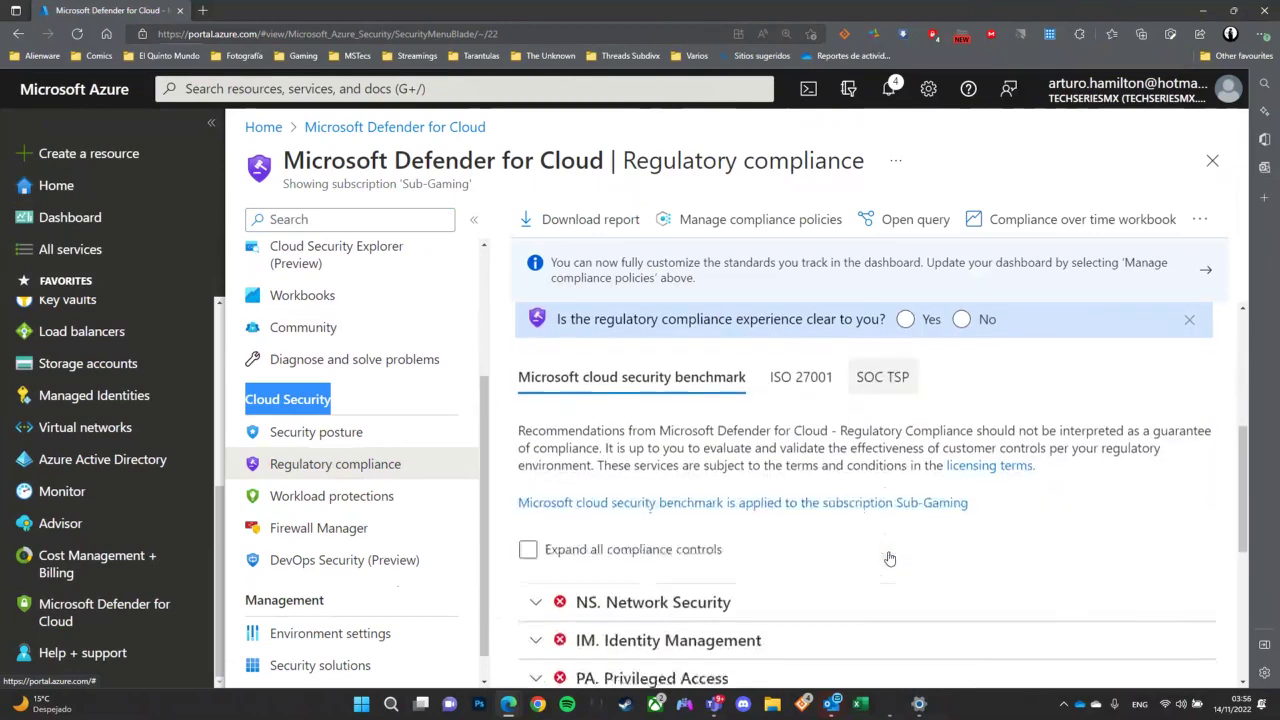
scroll(889, 557, down, 1)
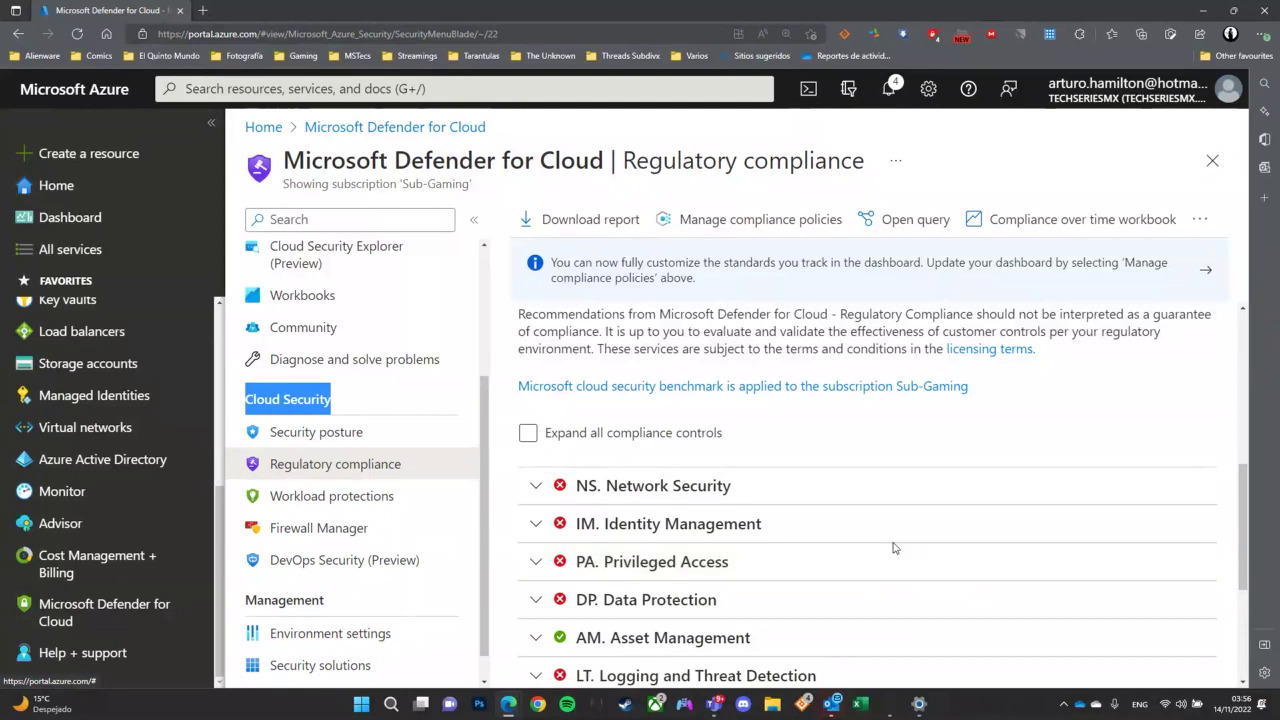
Step: Go to compliance policy management, select Sub-Gaming within Gaming Management Group, postpone the auto-provisioning offer, and open its security policy
click(735, 218)
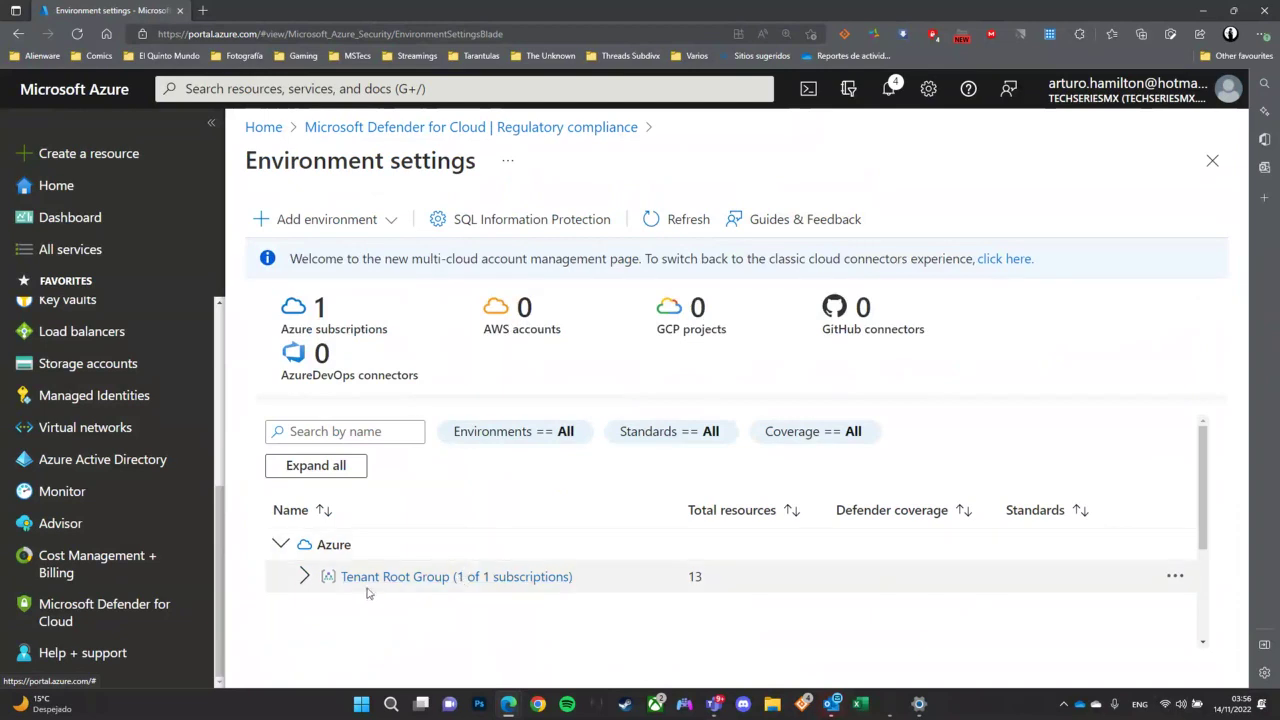
click(304, 576)
scroll(424, 473, down, 2)
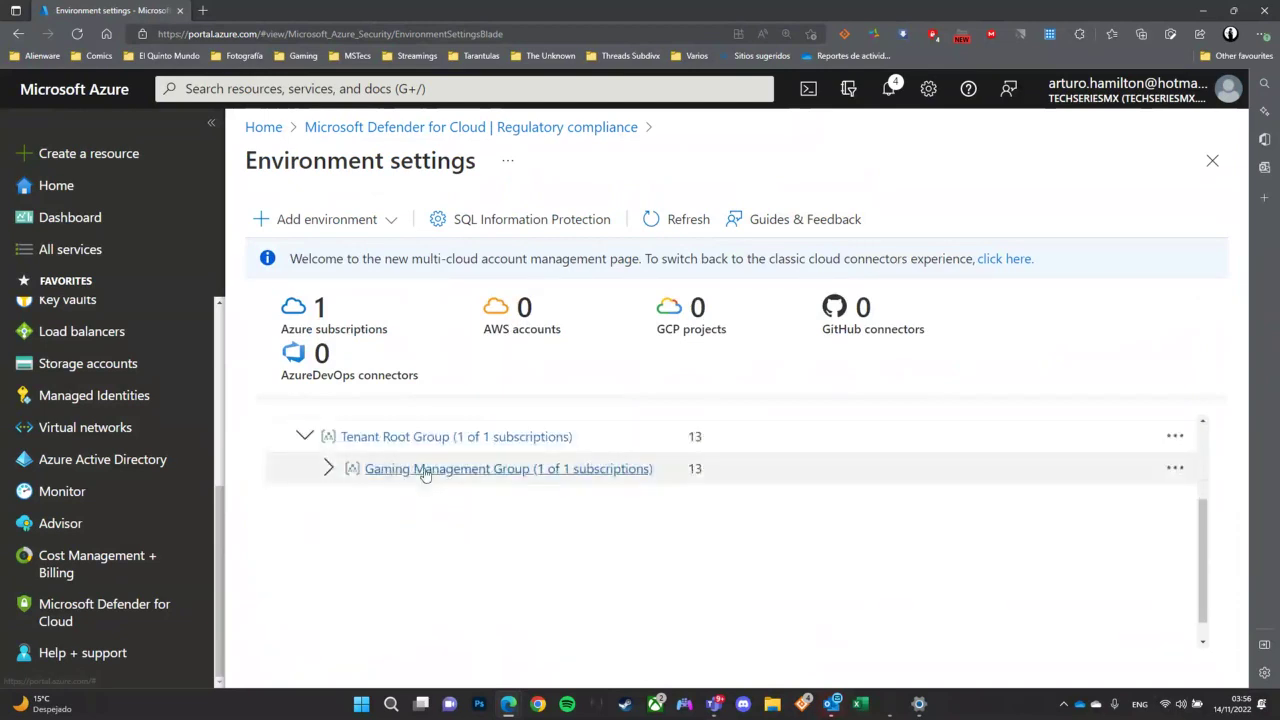
click(328, 468)
click(400, 502)
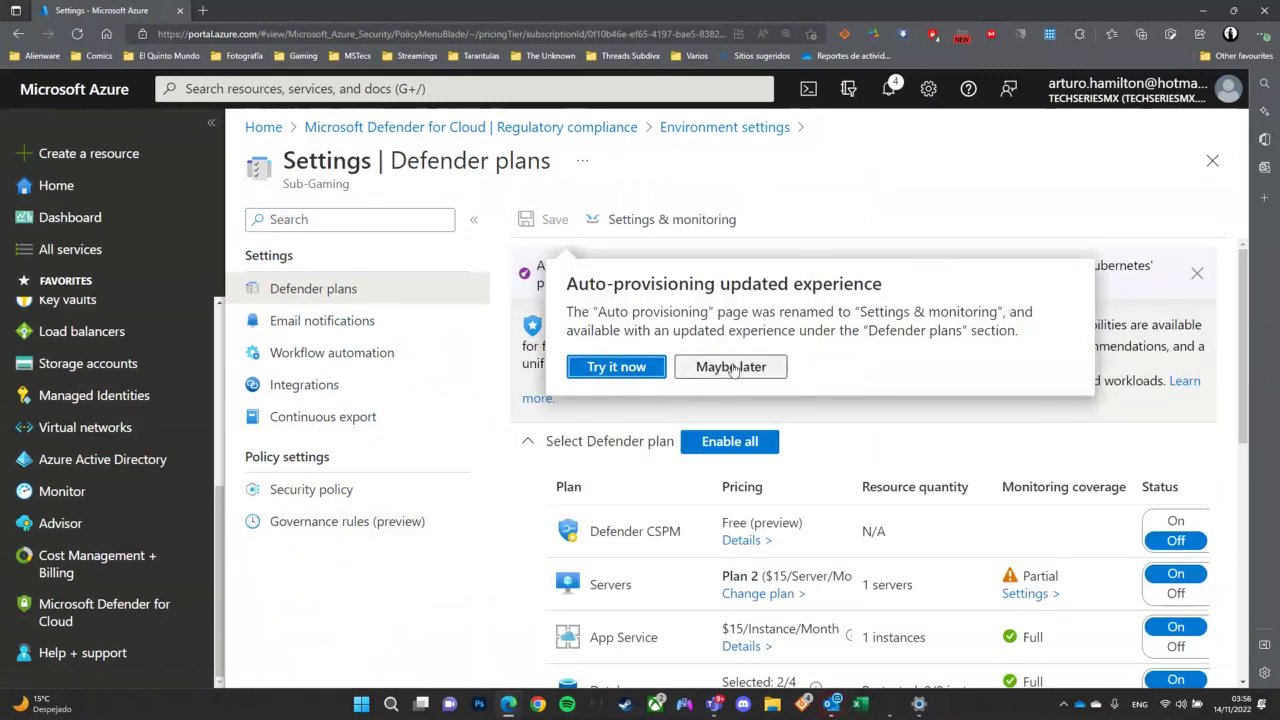
click(733, 367)
click(278, 505)
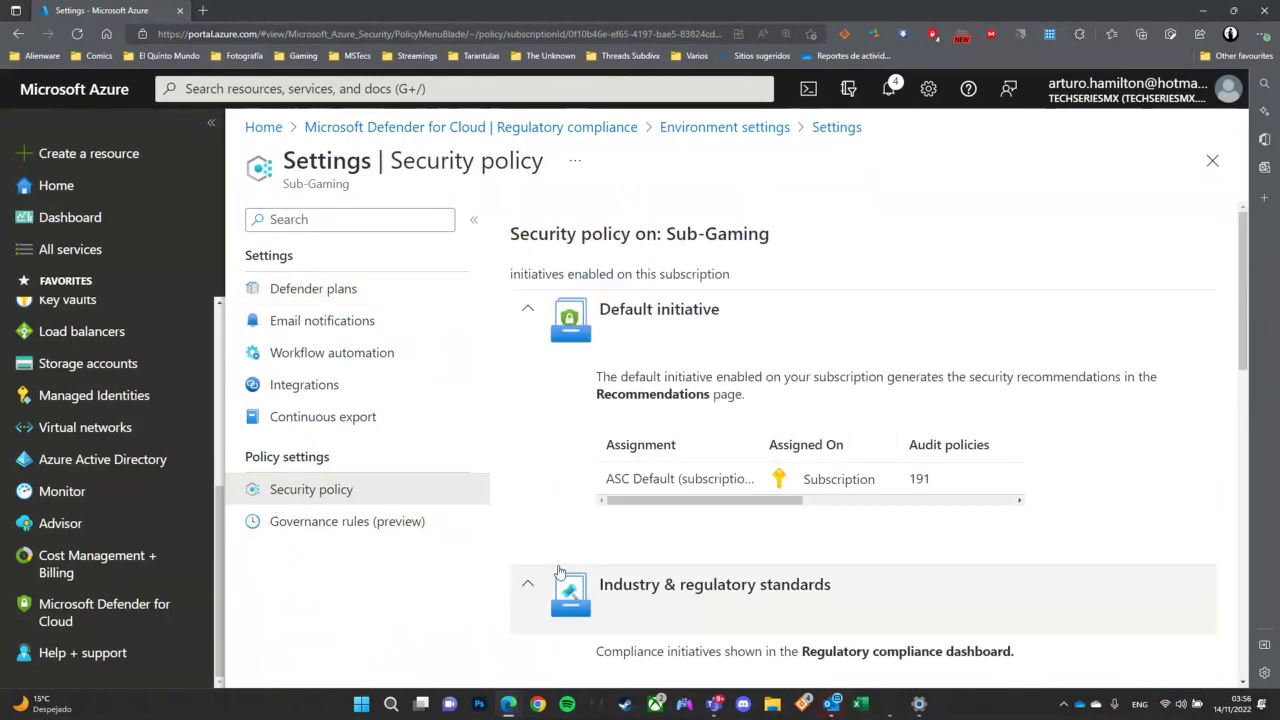
Step: Review the industry and regulatory standards and the custom initiatives section in Sub-Gaming's security policy
scroll(560, 572, down, 3)
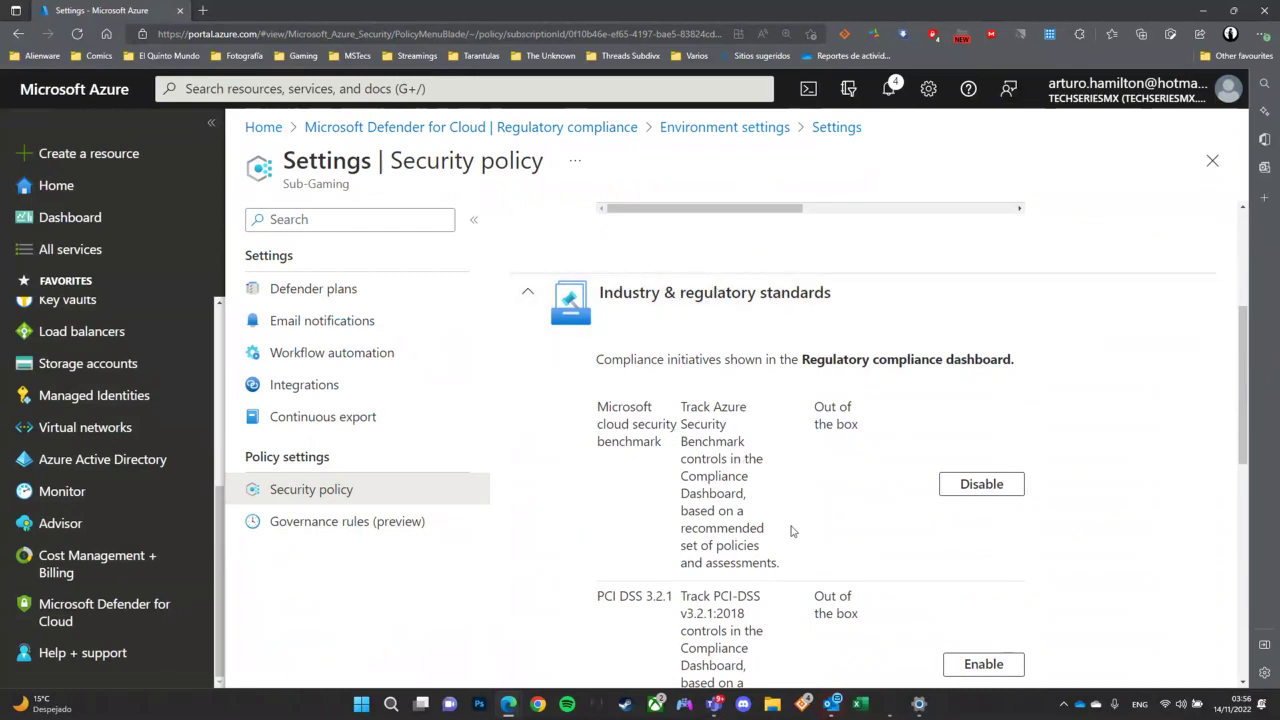
scroll(791, 530, down, 4)
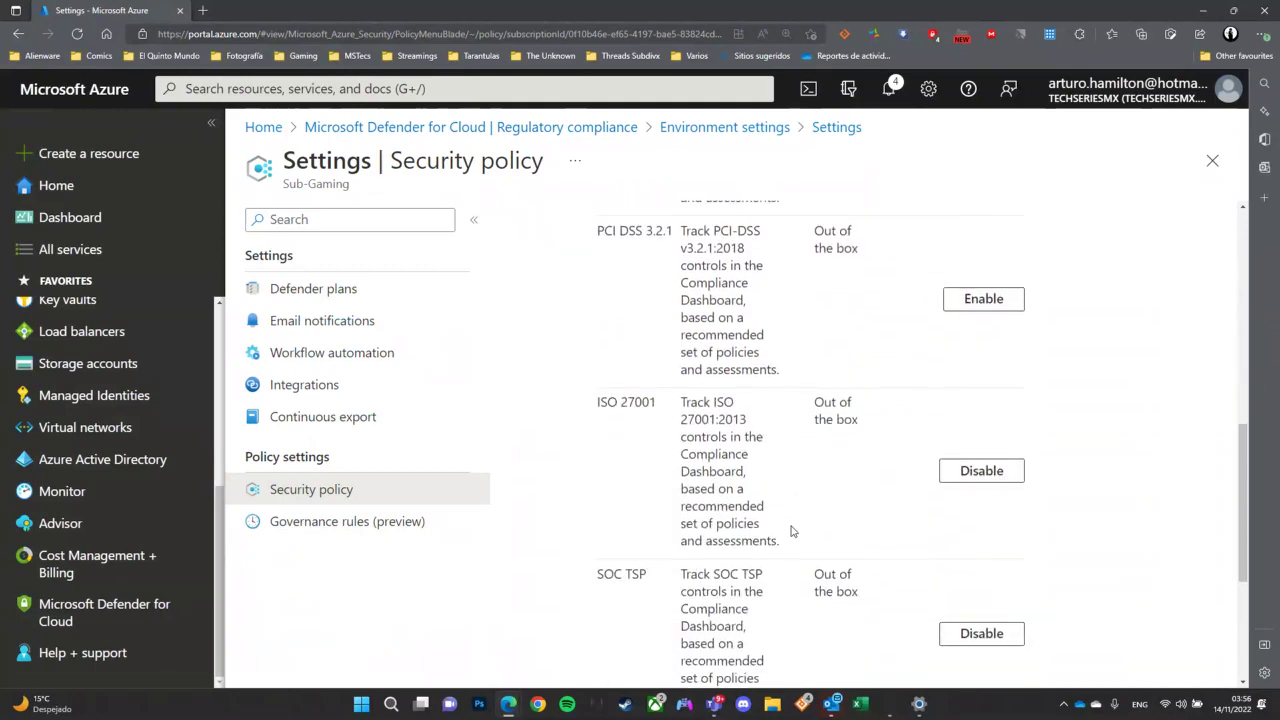
scroll(628, 525, down, 5)
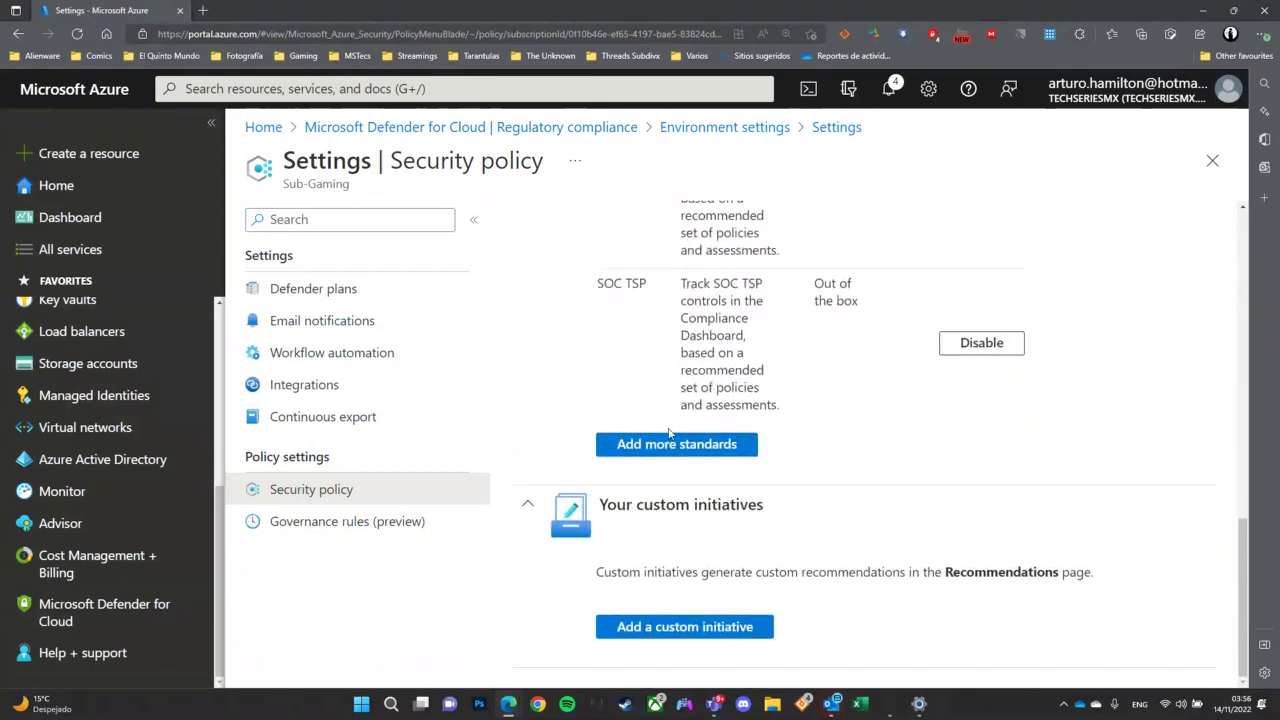
Step: Open the list of additional regulatory compliance standards for Sub-Gaming and browse through the available standards
click(679, 452)
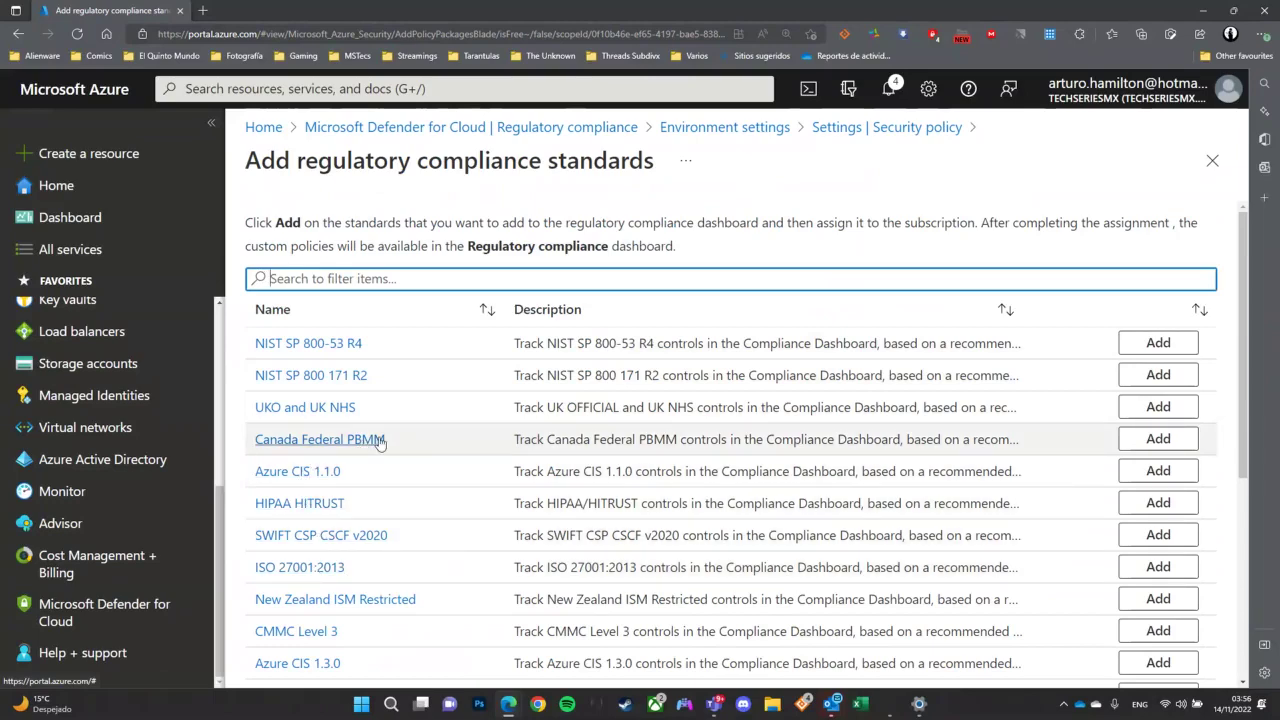
scroll(400, 510, down, 2)
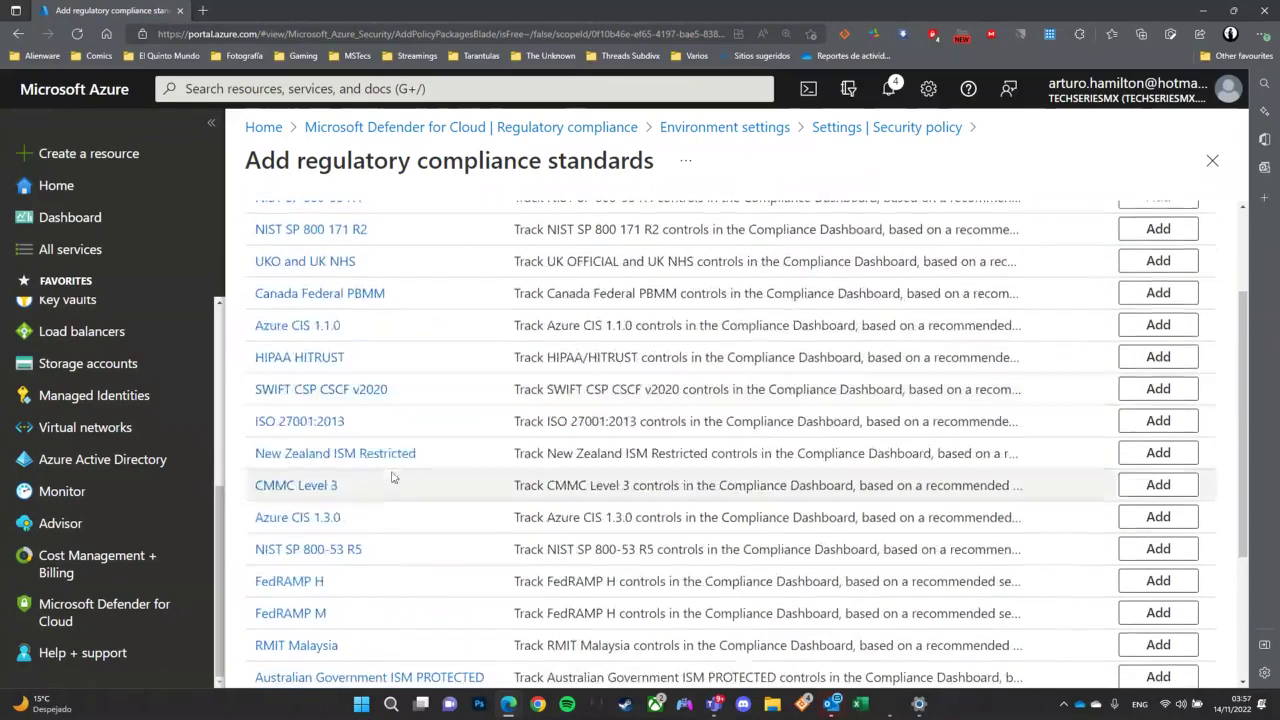
scroll(287, 591, down, 3)
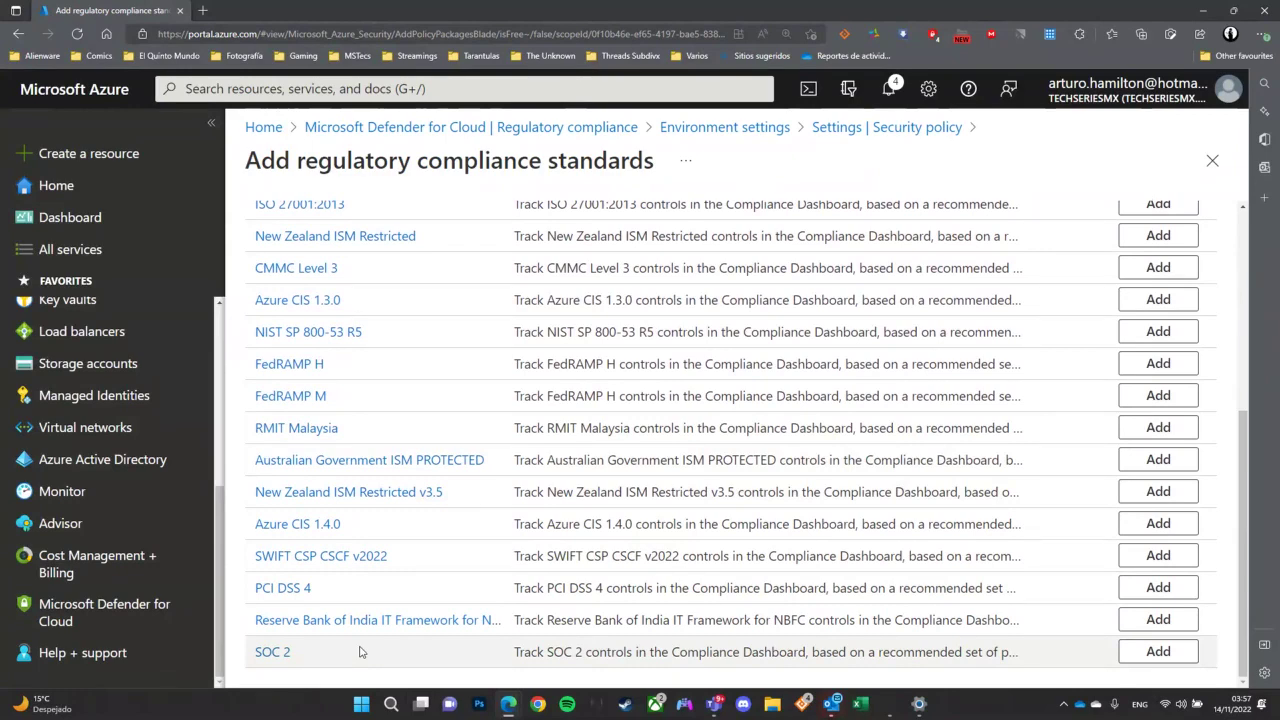
scroll(361, 652, up, 5)
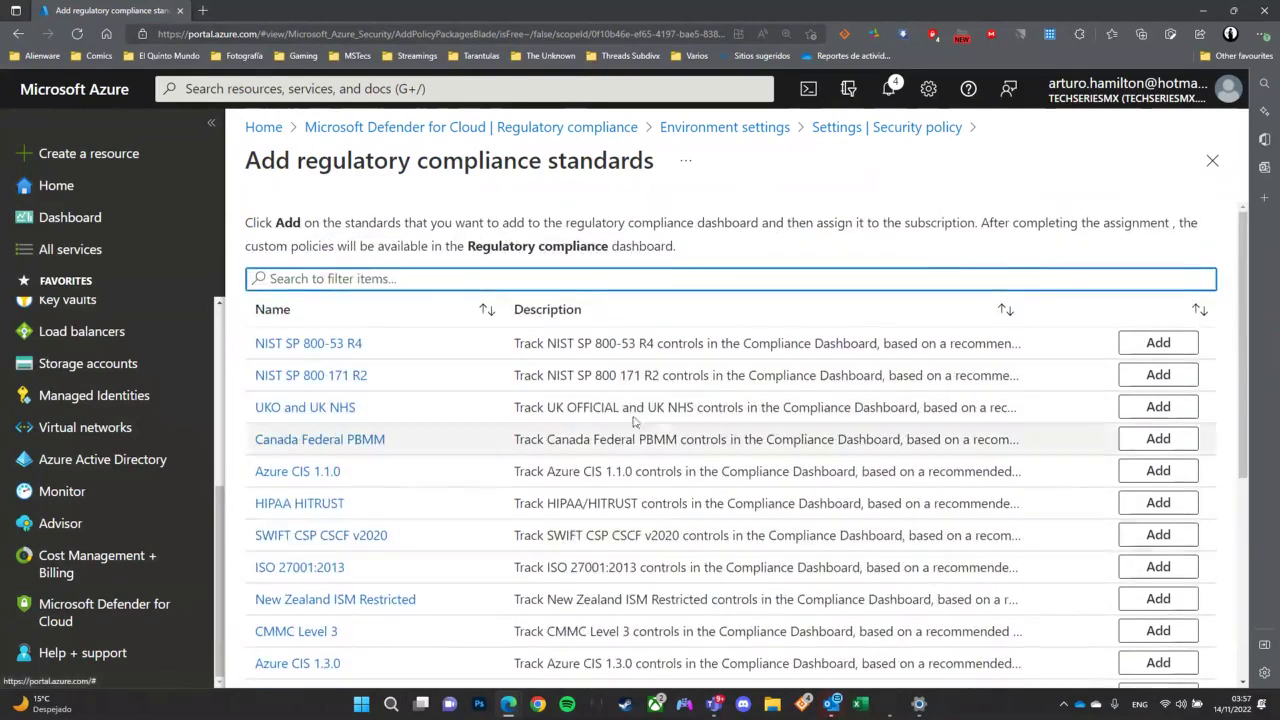
Step: Open the Azure CIS 1.1.0 initiative assignment for Sub-Gaming and review its basics, parameters and remediation settings
click(1158, 471)
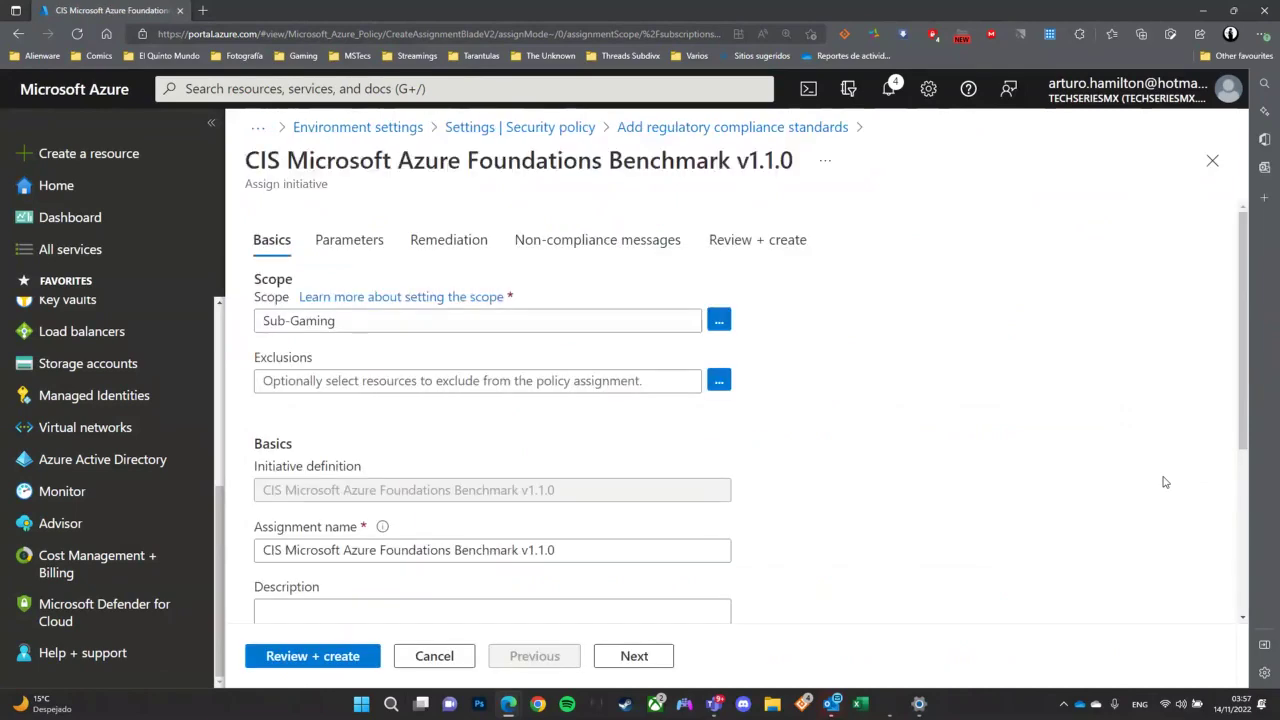
scroll(314, 469, down, 2)
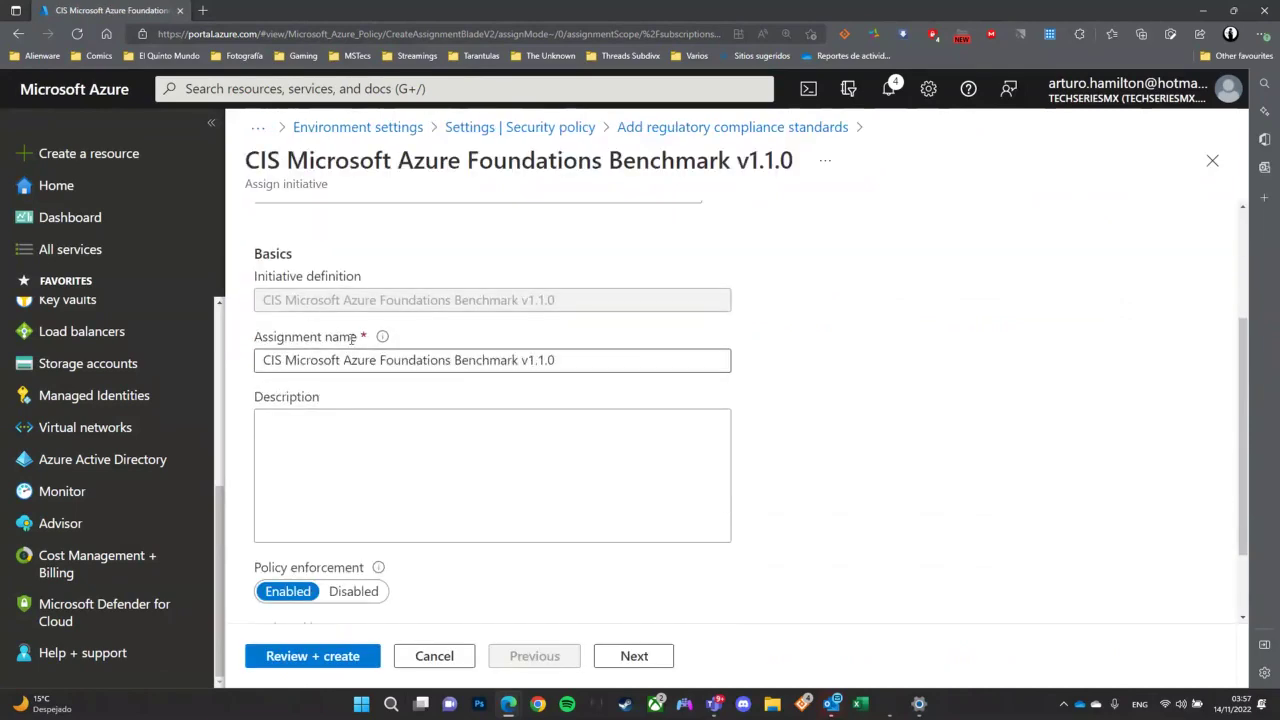
triple_click(313, 301)
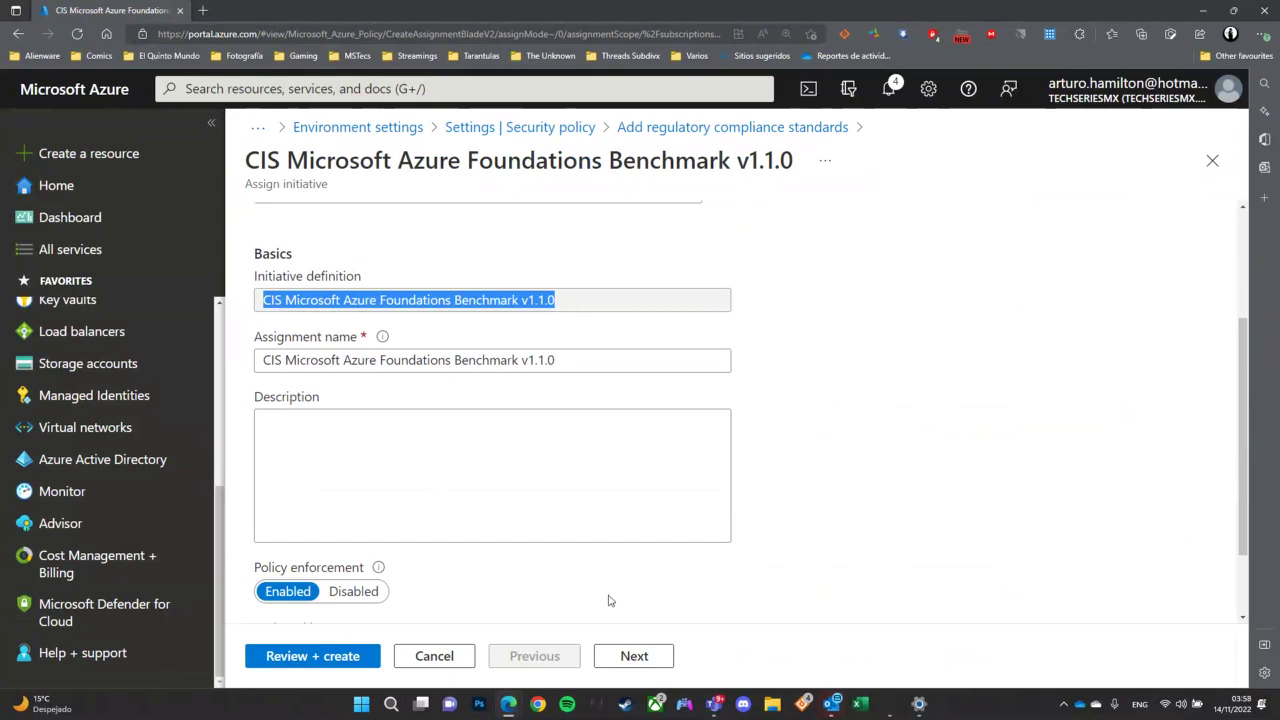
scroll(608, 600, up, 3)
click(624, 656)
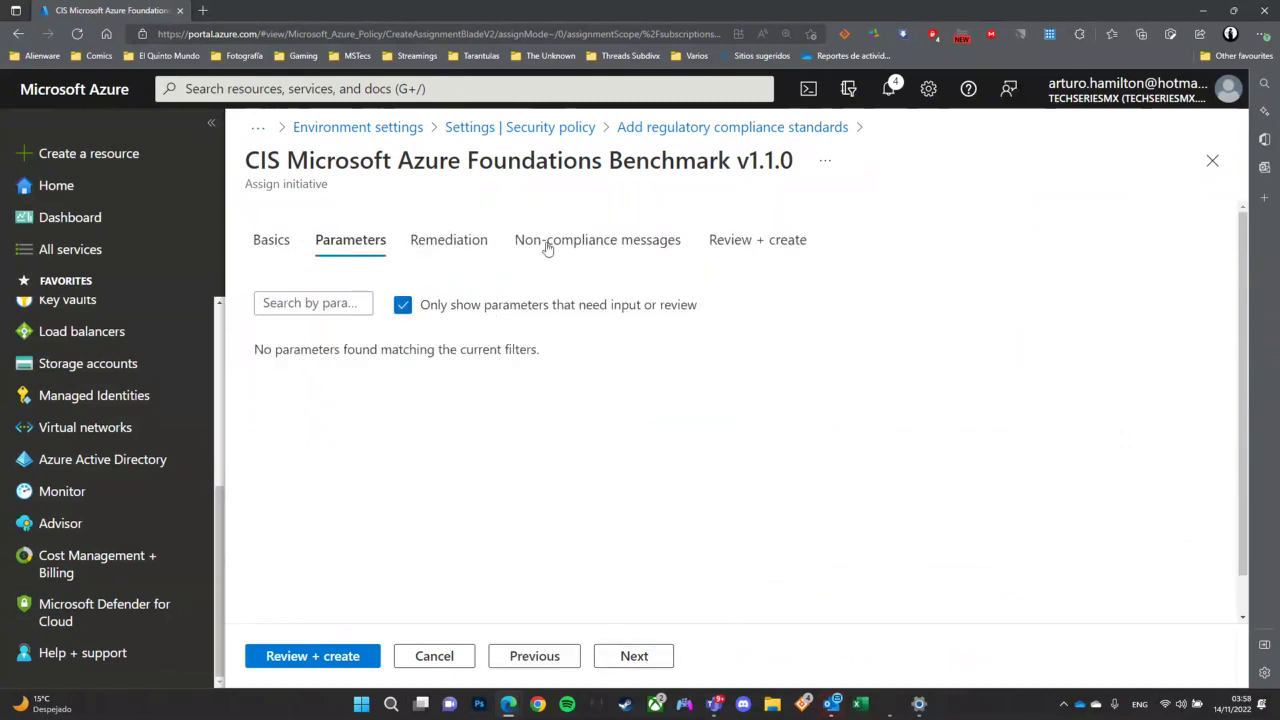
click(662, 656)
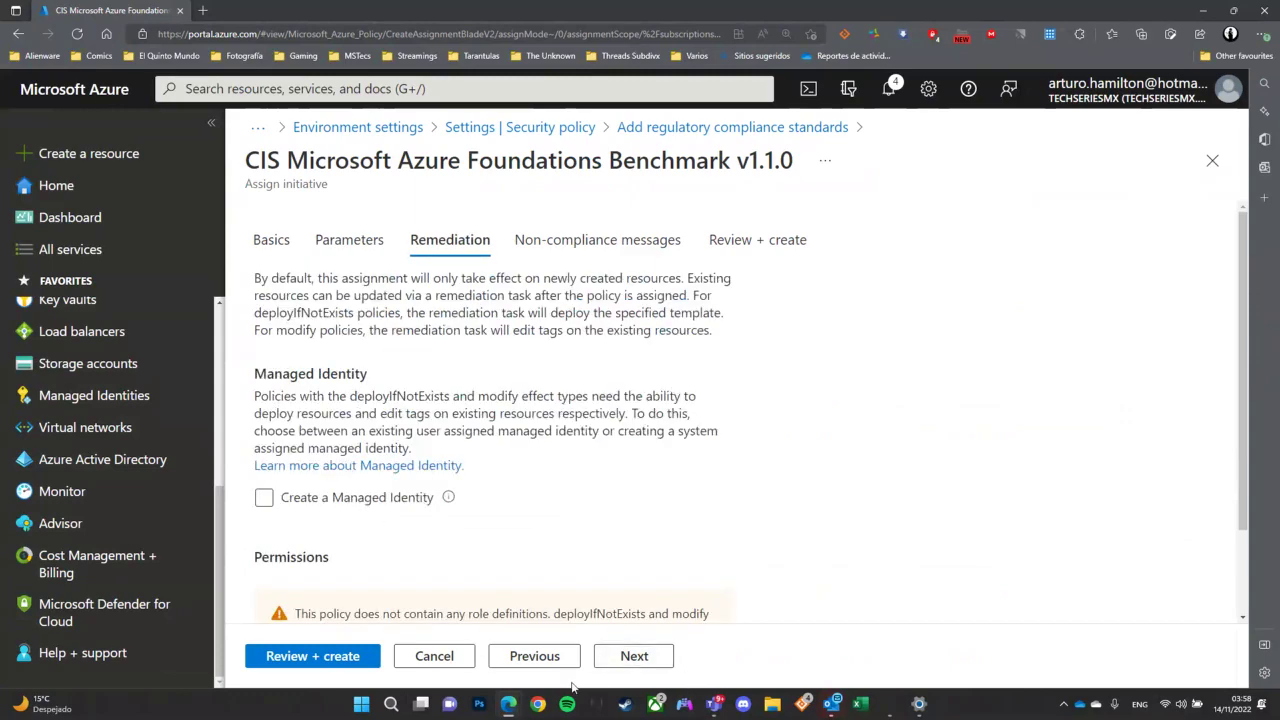
click(640, 656)
Step: Examine the policy-specific non-compliance messages and the assignment summary, then close the CIS Microsoft Azure Foundations Benchmark v1.1.0 assignment without creating it
scroll(631, 566, down, 2)
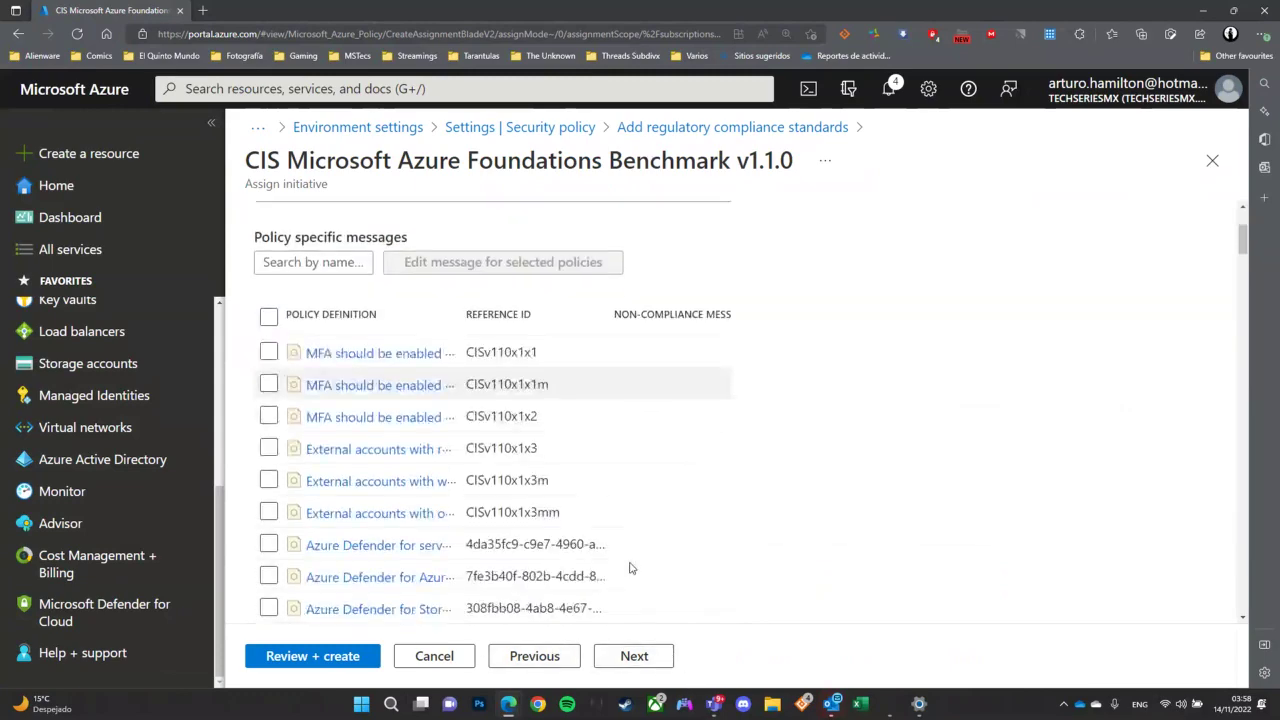
scroll(388, 369, down, 5)
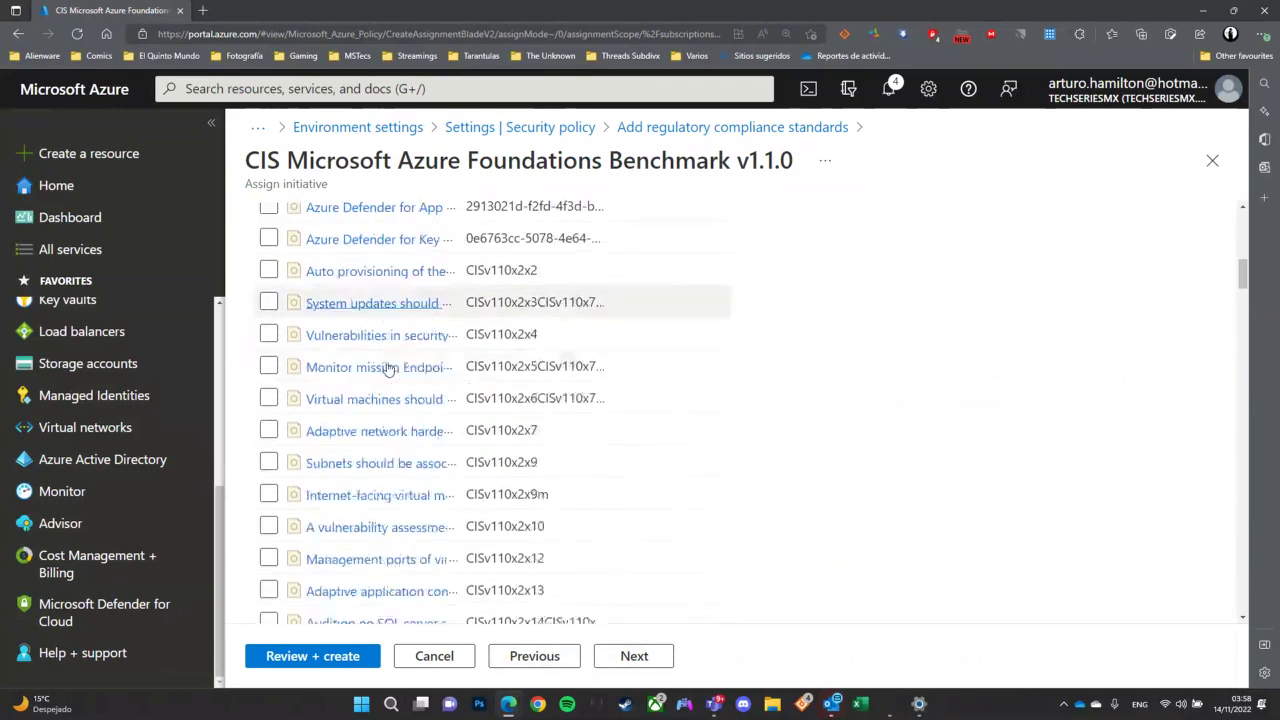
scroll(388, 369, down, 3)
scroll(388, 369, down, 1)
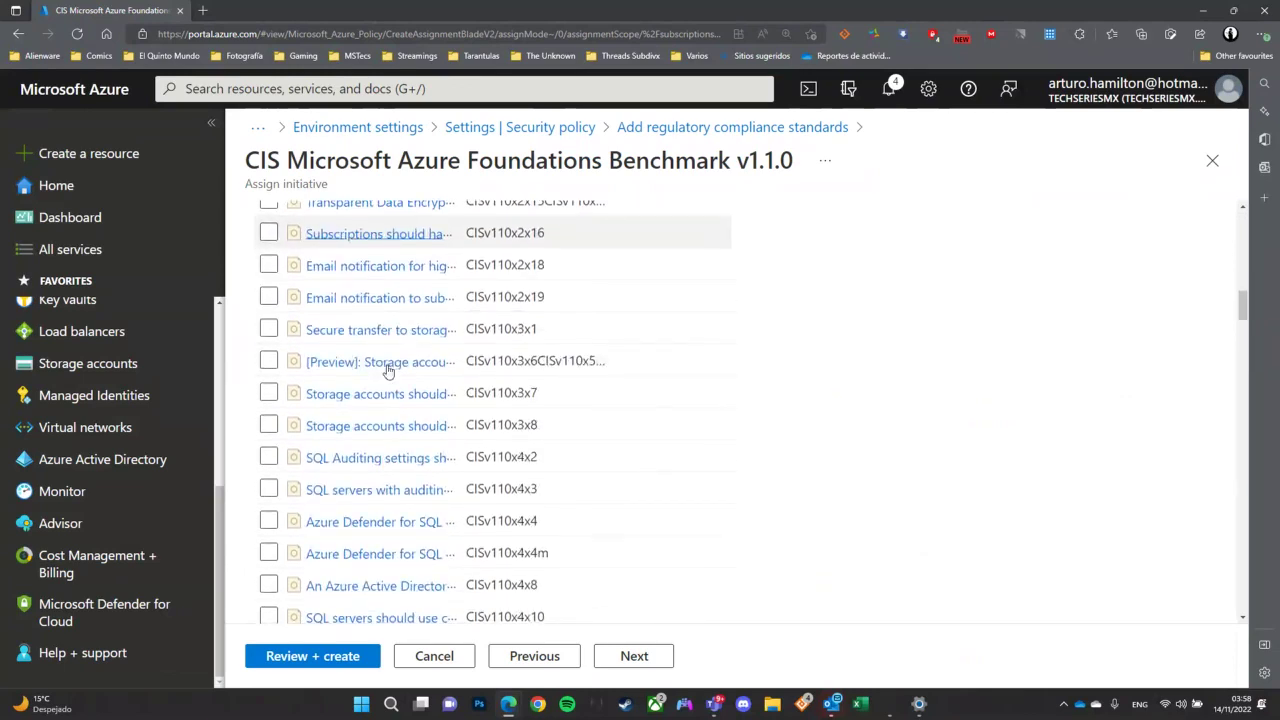
scroll(388, 370, down, 1)
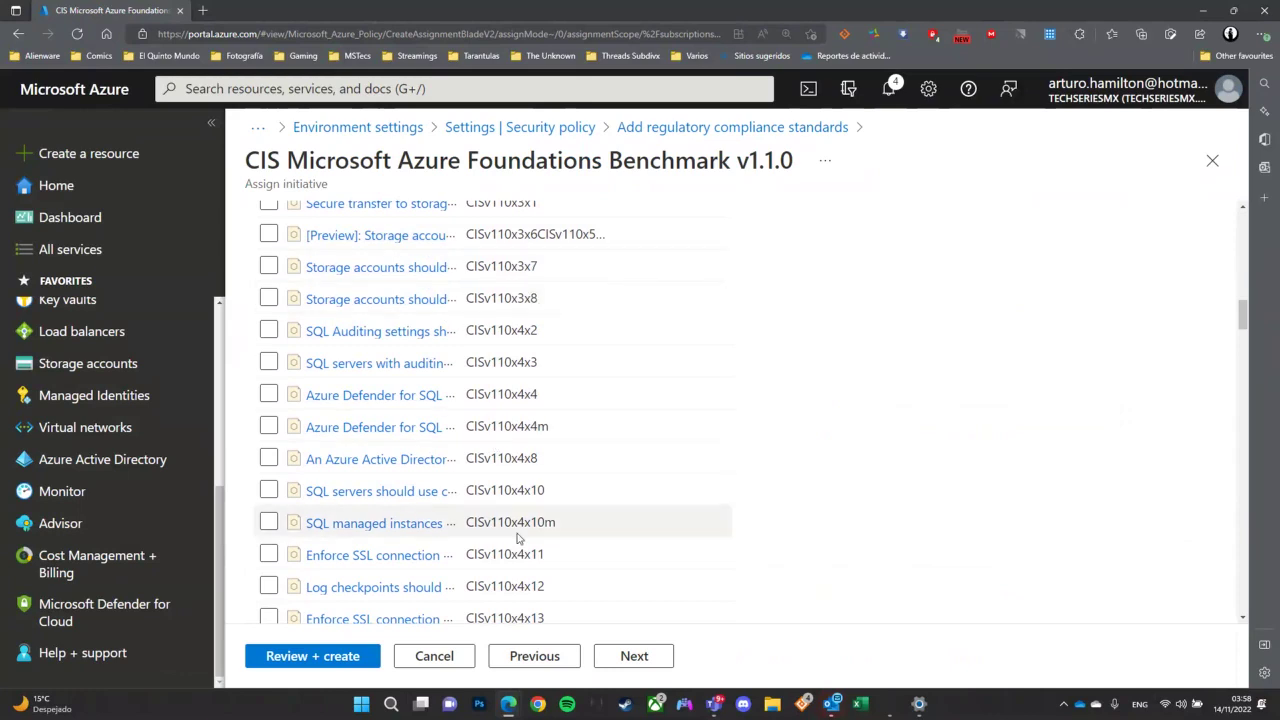
click(647, 664)
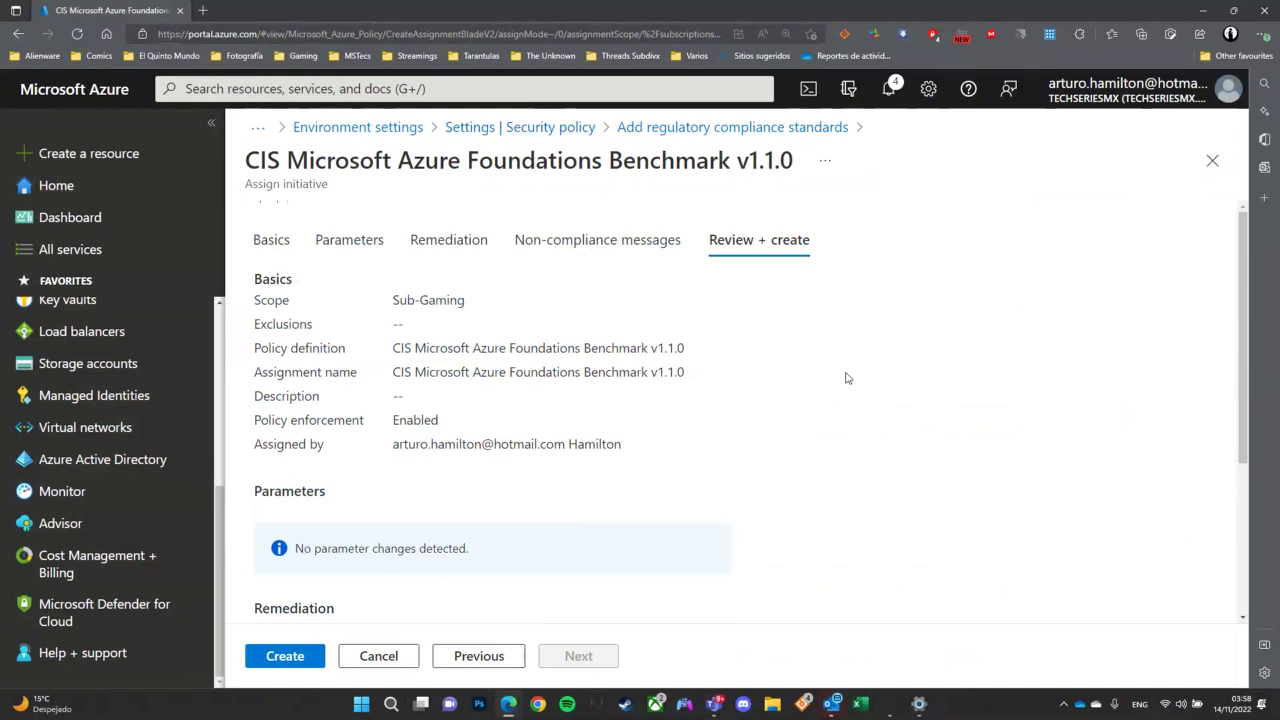
click(1212, 160)
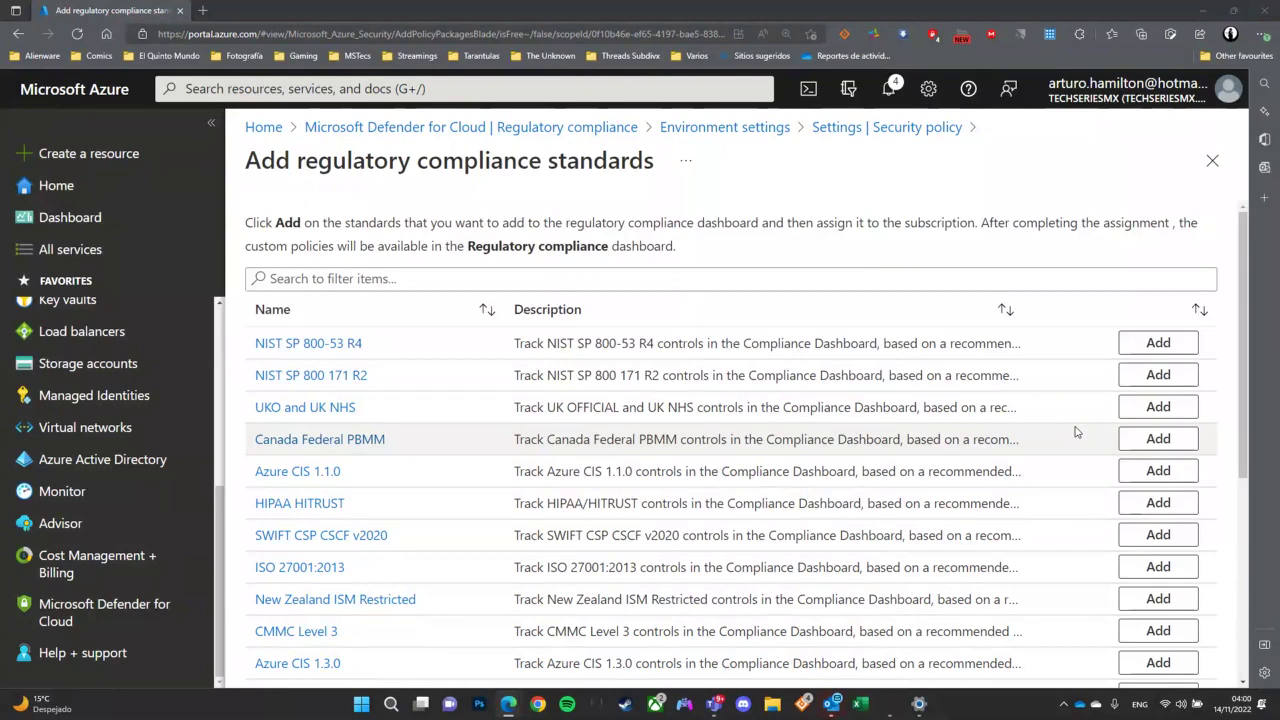
Step: Switch to the Windows Clock app and show its timers
key(super)
text(clock)
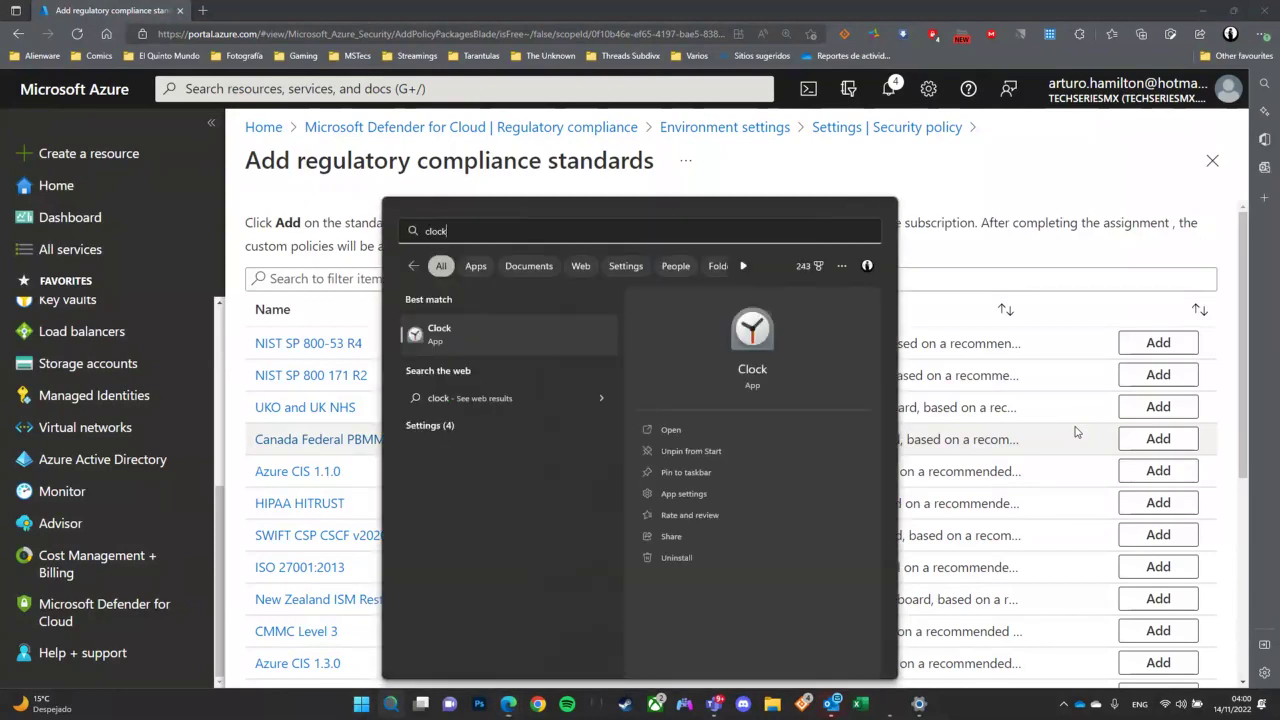
key(Return)
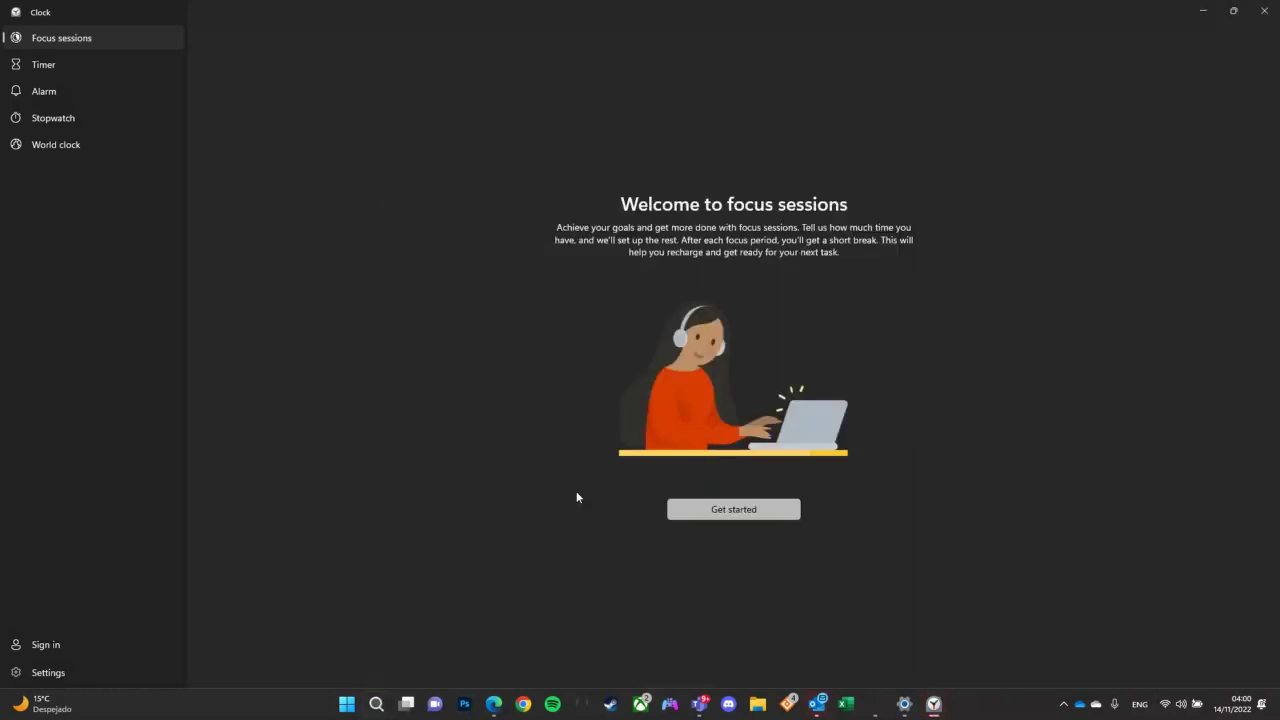
click(43, 63)
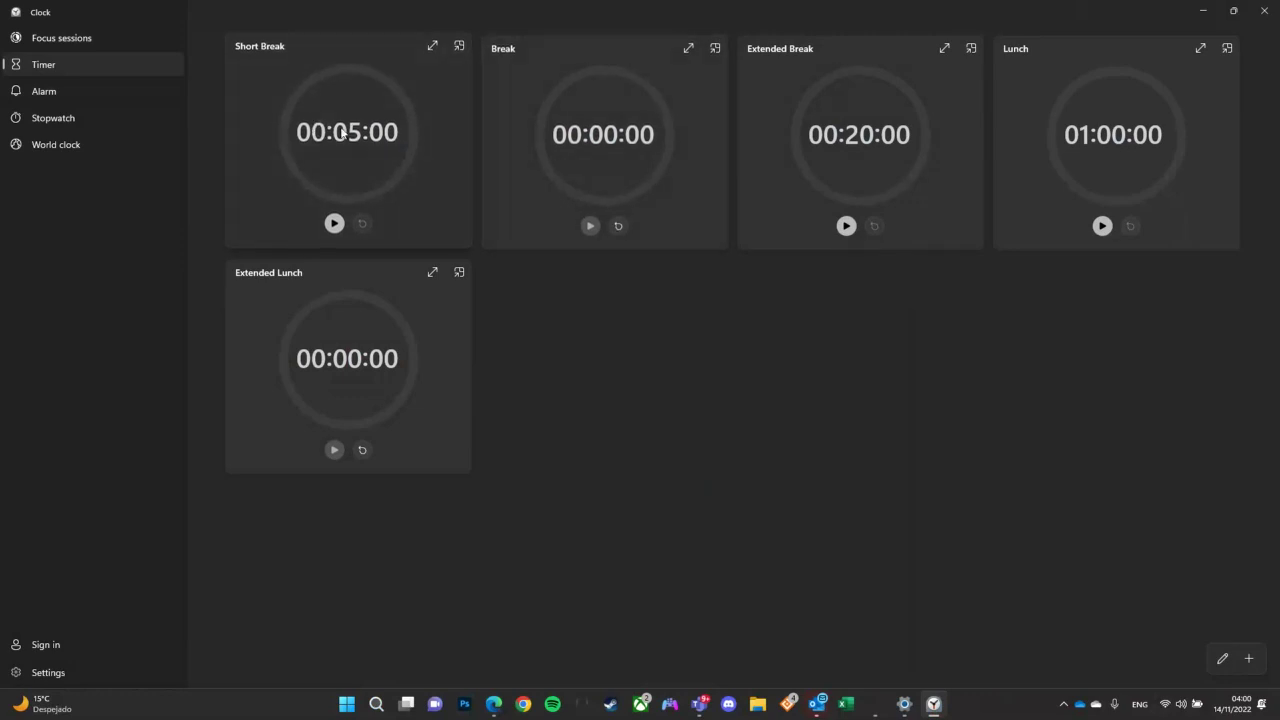
Step: Set the Short Break timer to 7 minutes and save it
click(388, 133)
click(640, 316)
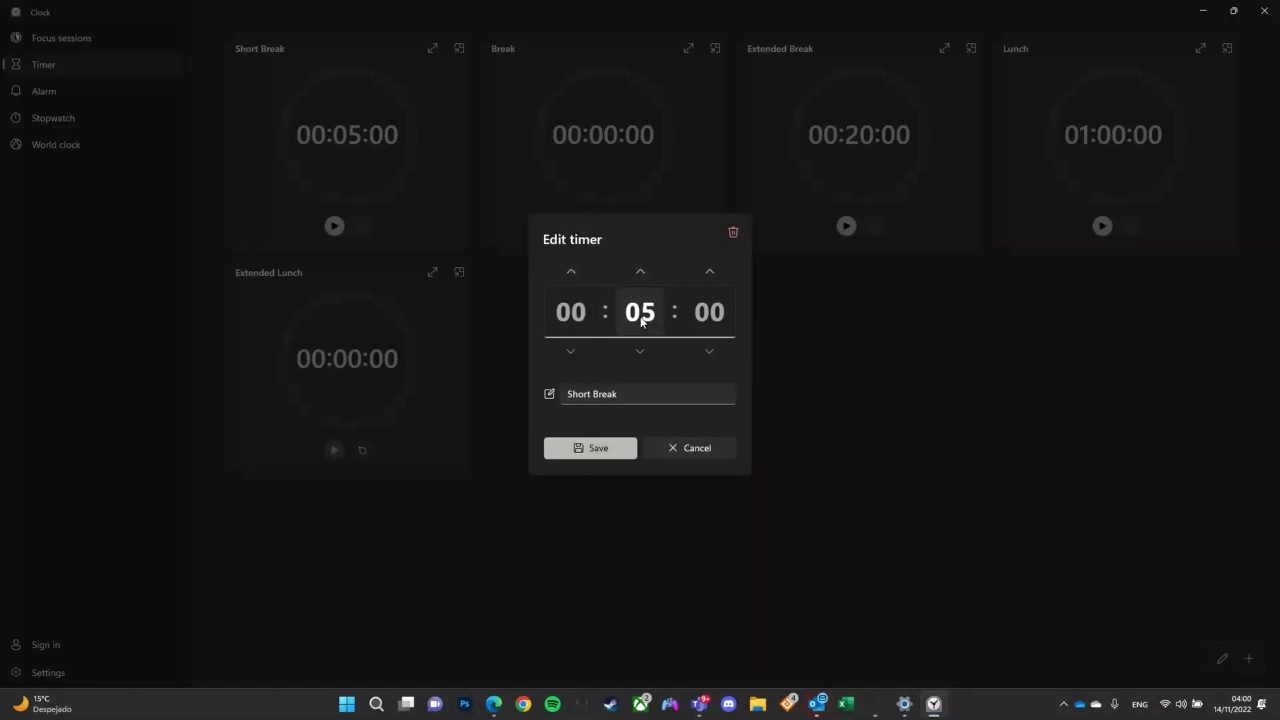
text(00)
text(7)
click(601, 448)
Step: Close the Break timer's edit dialog without changes, then expand the Short Break timer and start it
click(686, 72)
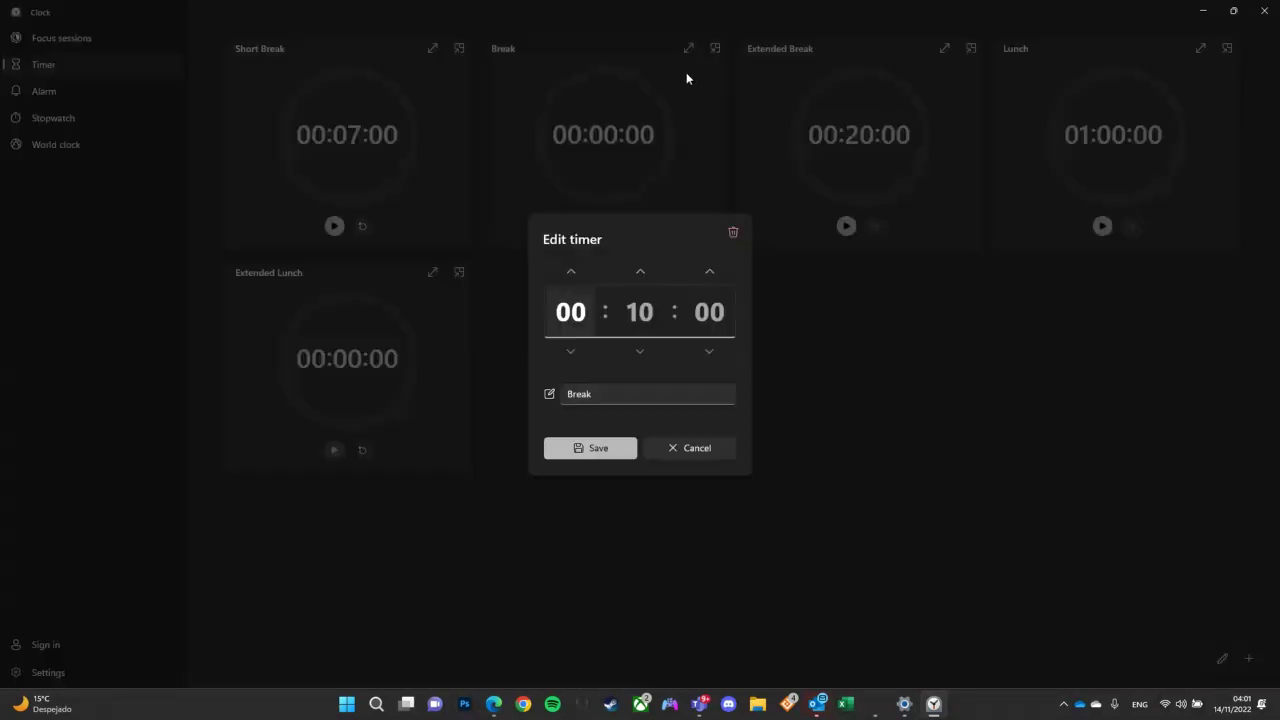
key(Escape)
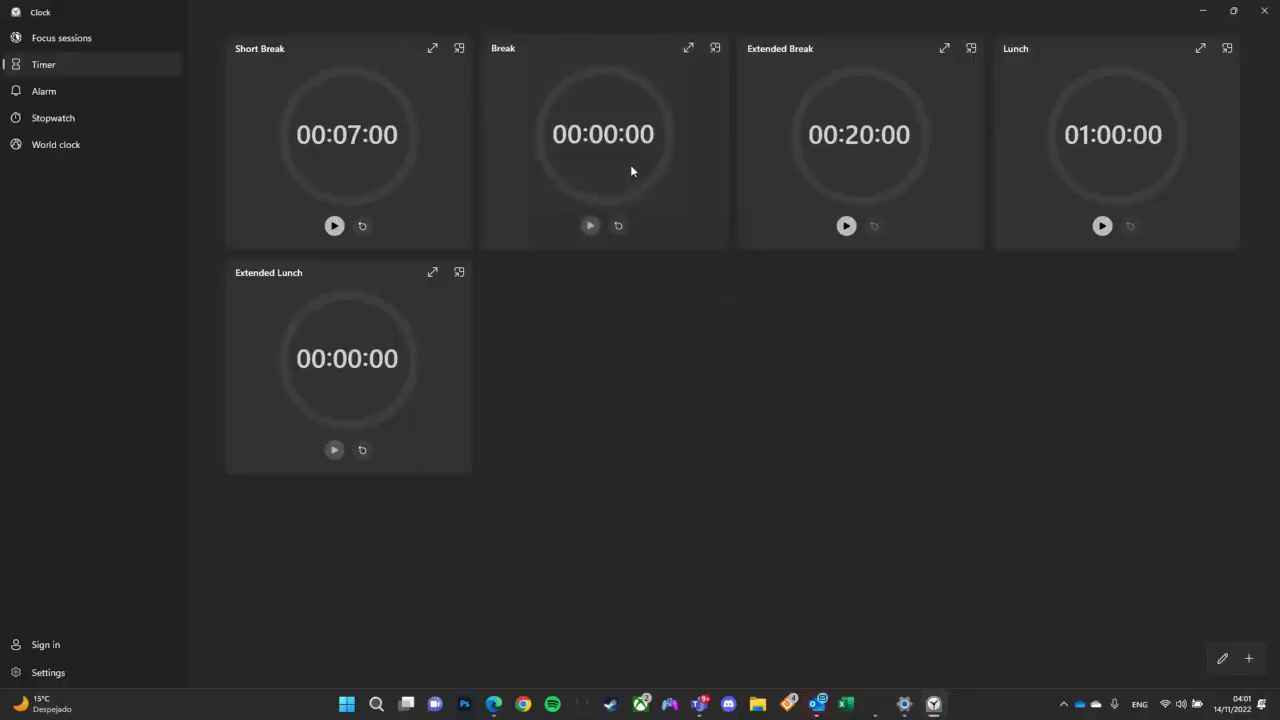
click(432, 48)
key(space)
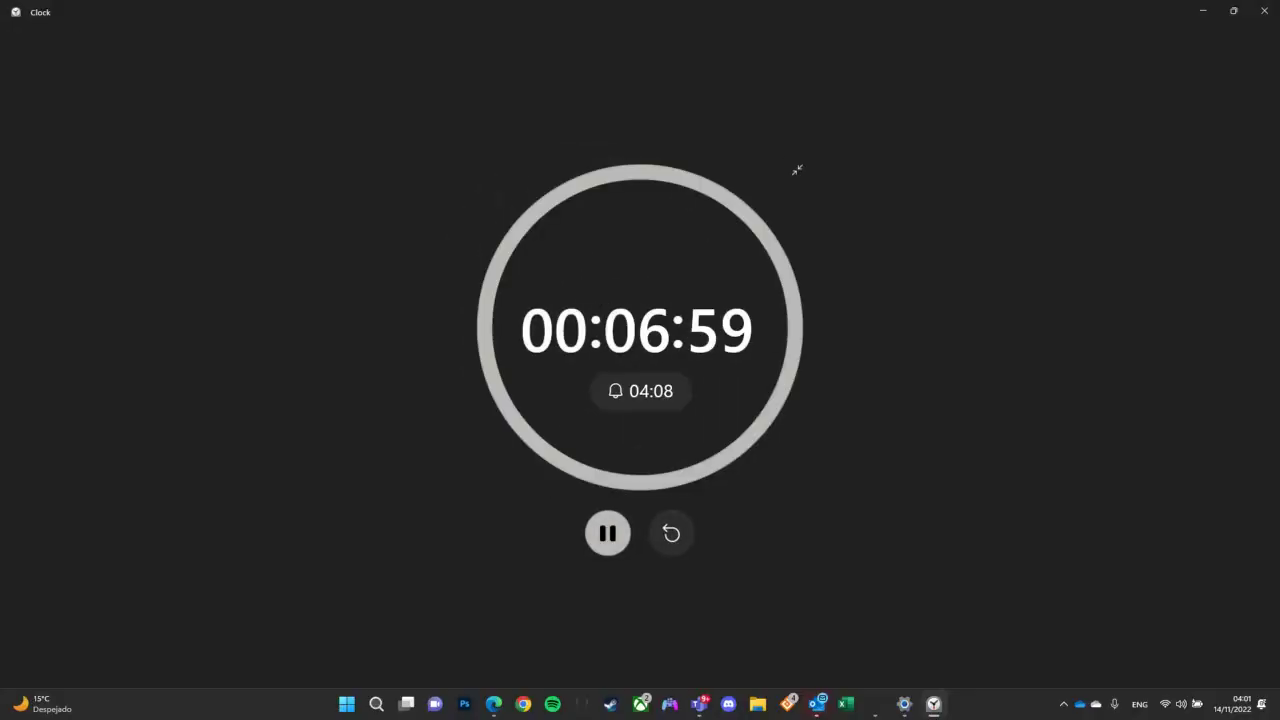
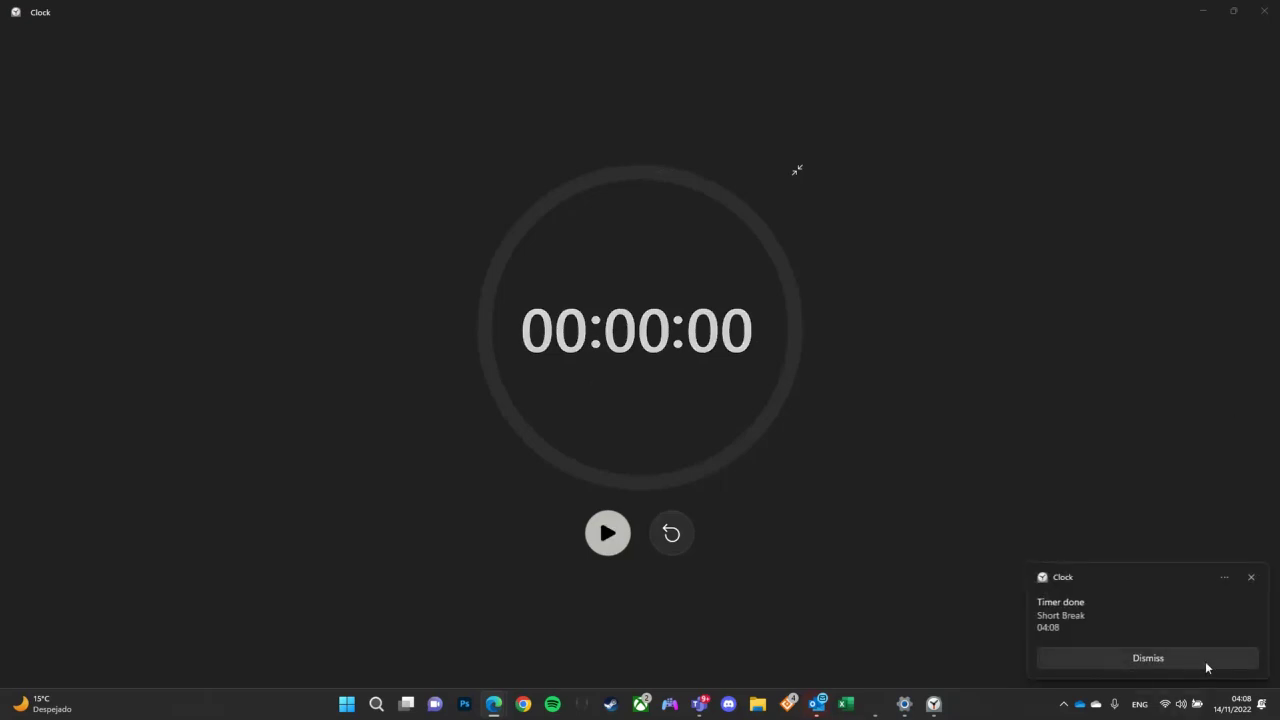
Step: Dismiss the Short Break timer's notification and minimize the Clock window
click(1205, 661)
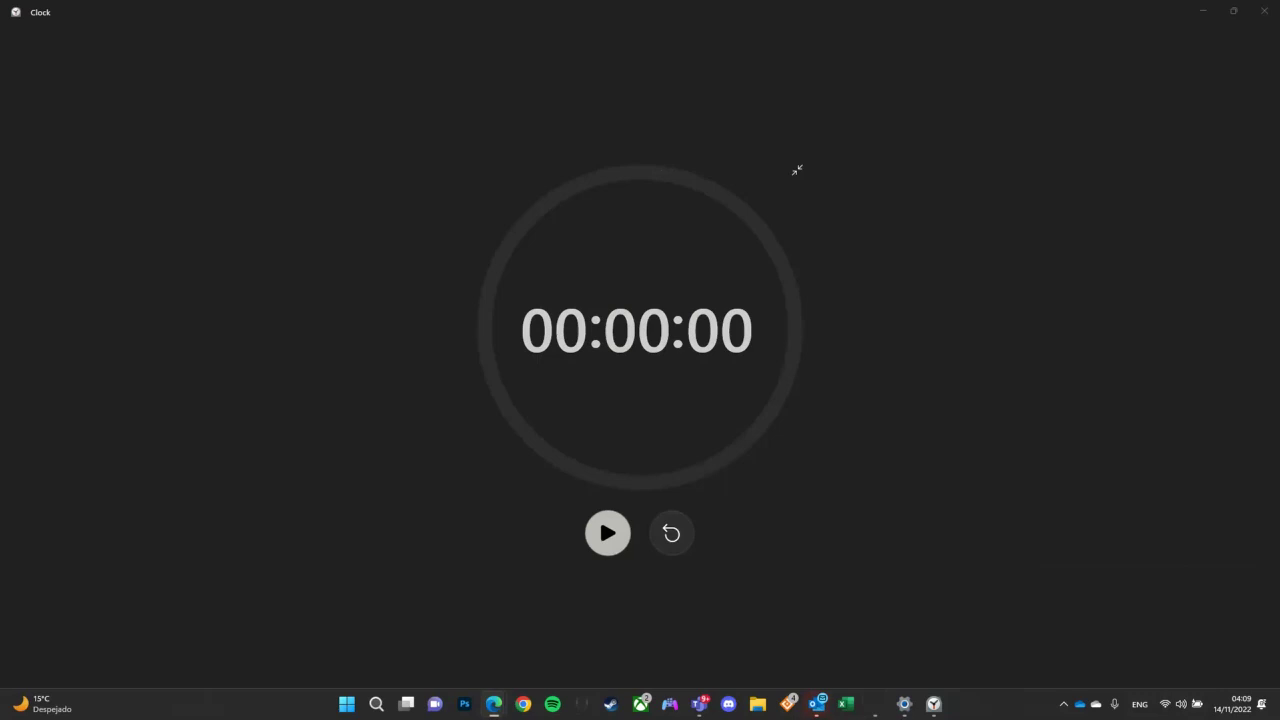
click(1200, 18)
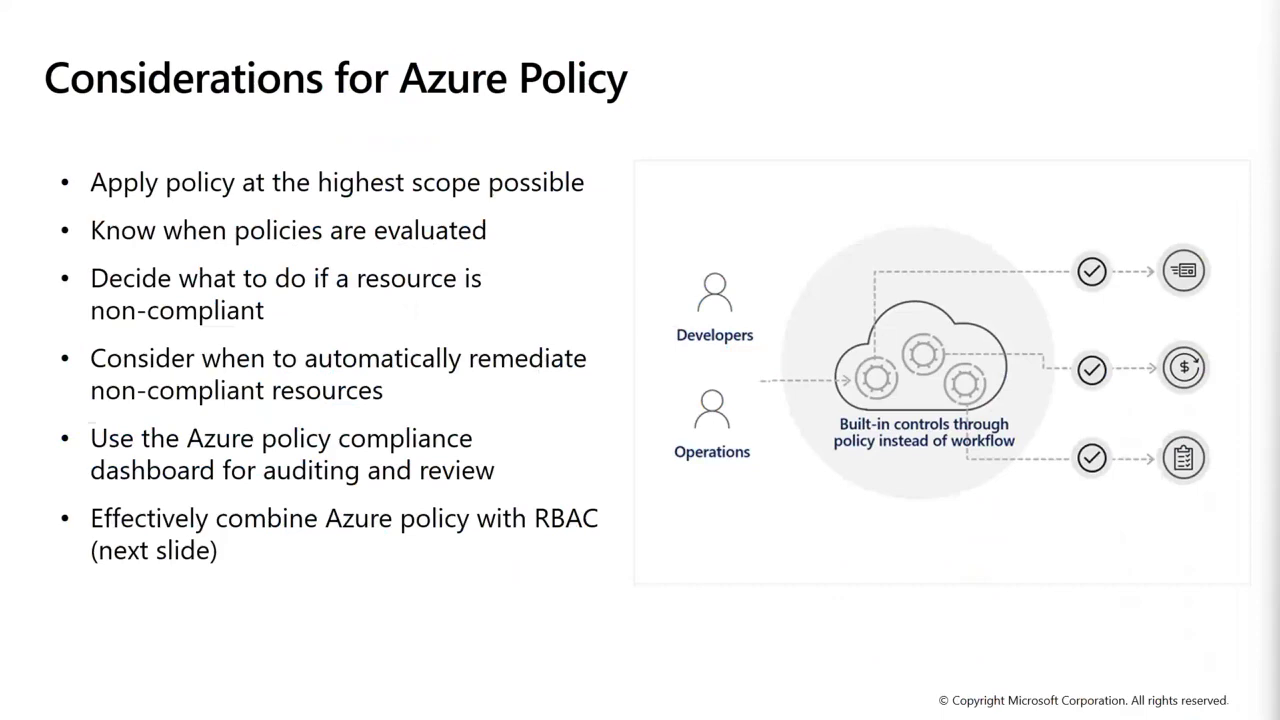
key(Right)
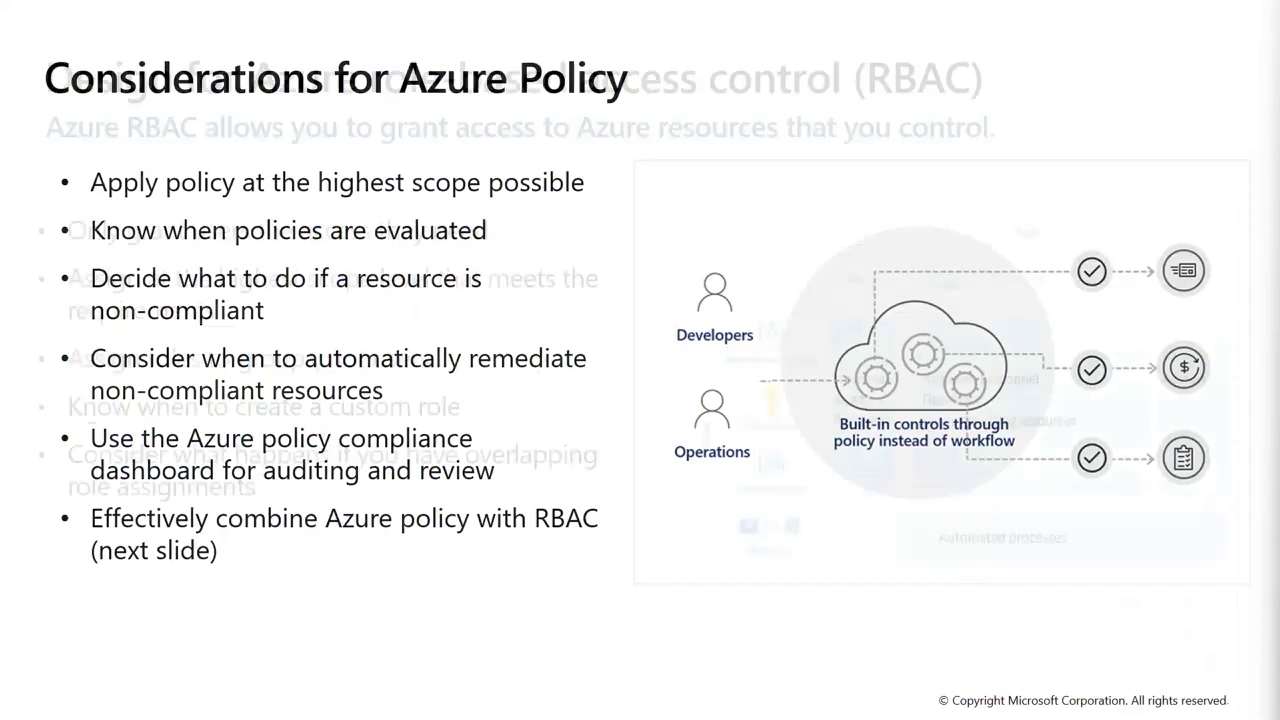
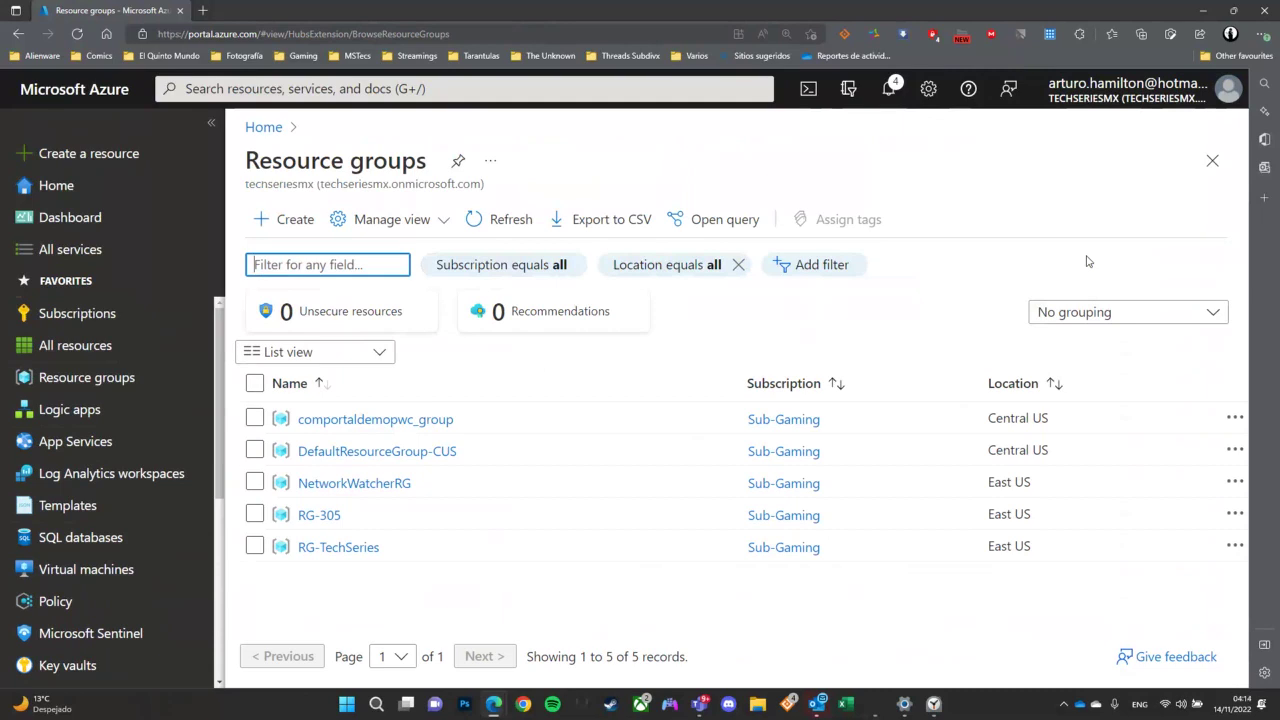
Step: Open the RG-305 resource group in the Azure portal and check its resource list
click(322, 516)
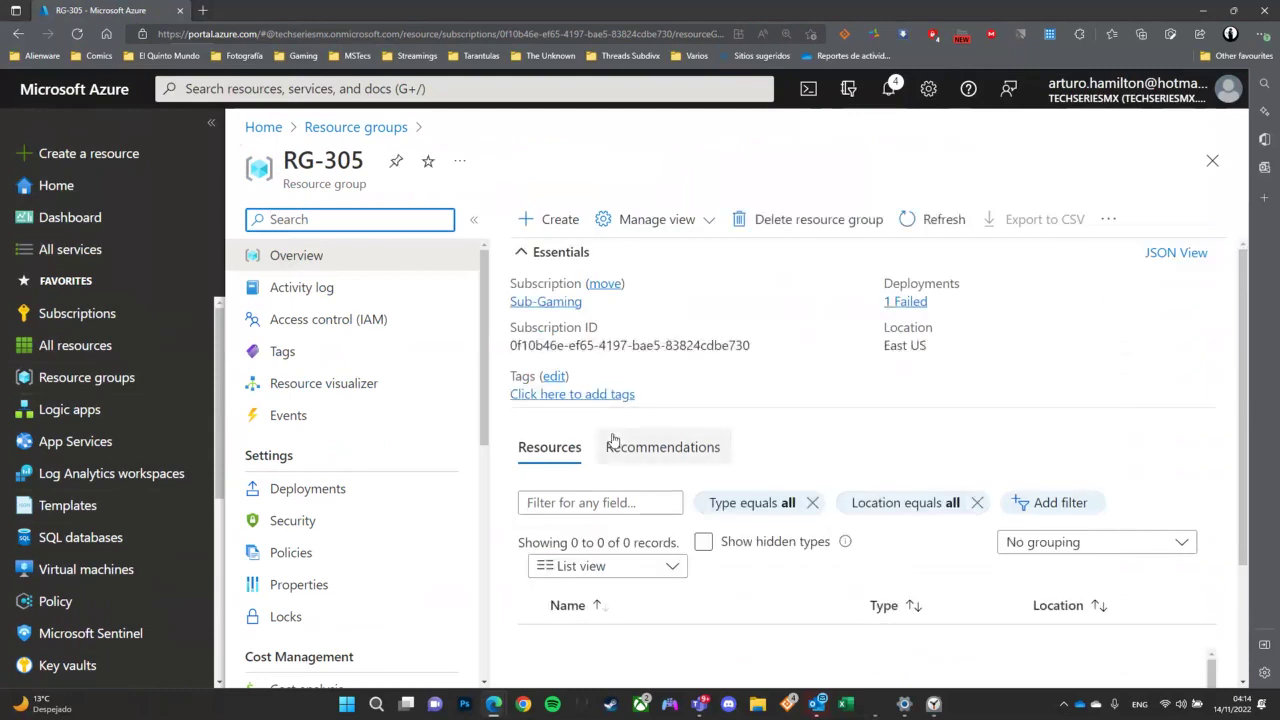
scroll(680, 500, down, 2)
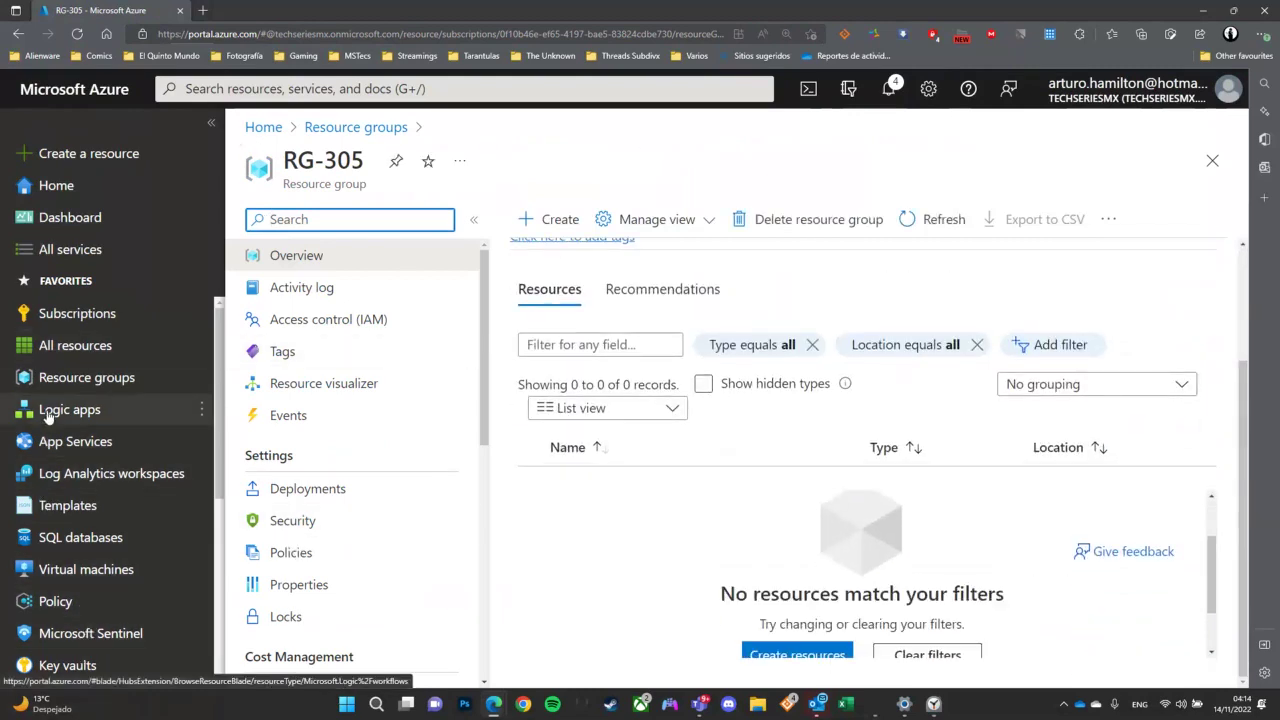
Step: Start creating a virtual network in the Sub-Gaming subscription with RG-305 as its resource group
scroll(53, 427, down, 3)
click(86, 561)
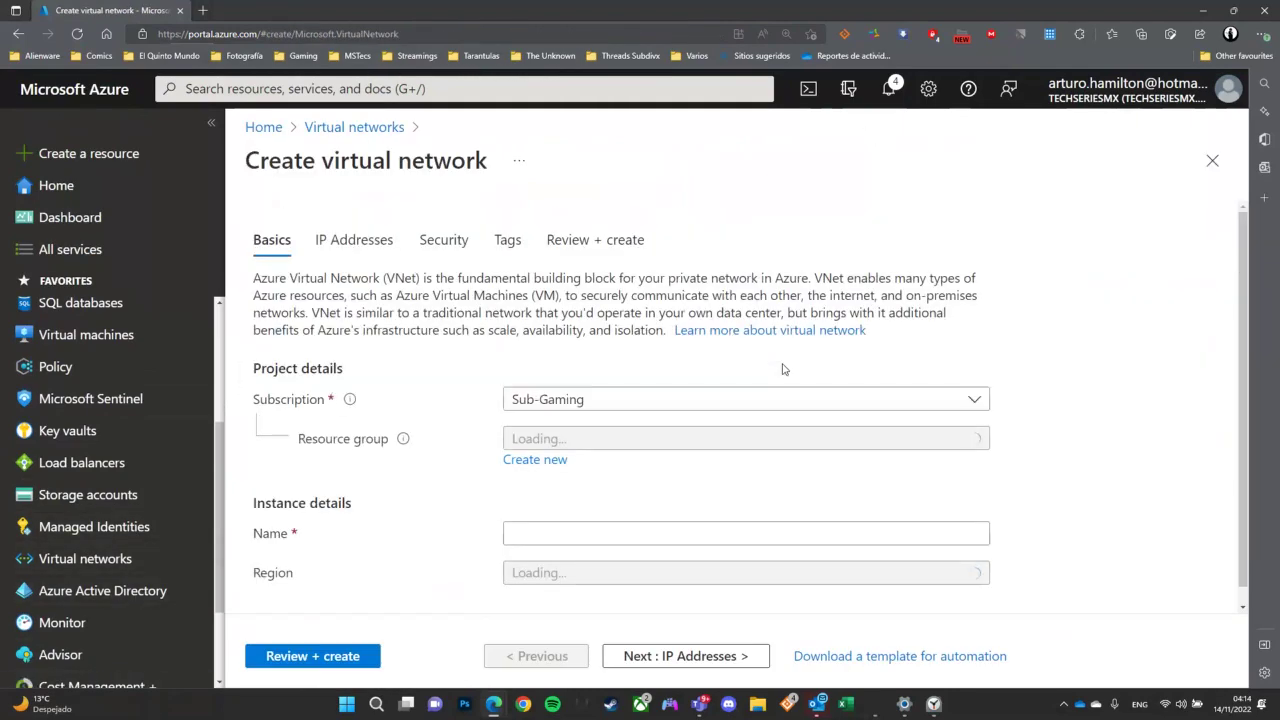
click(645, 447)
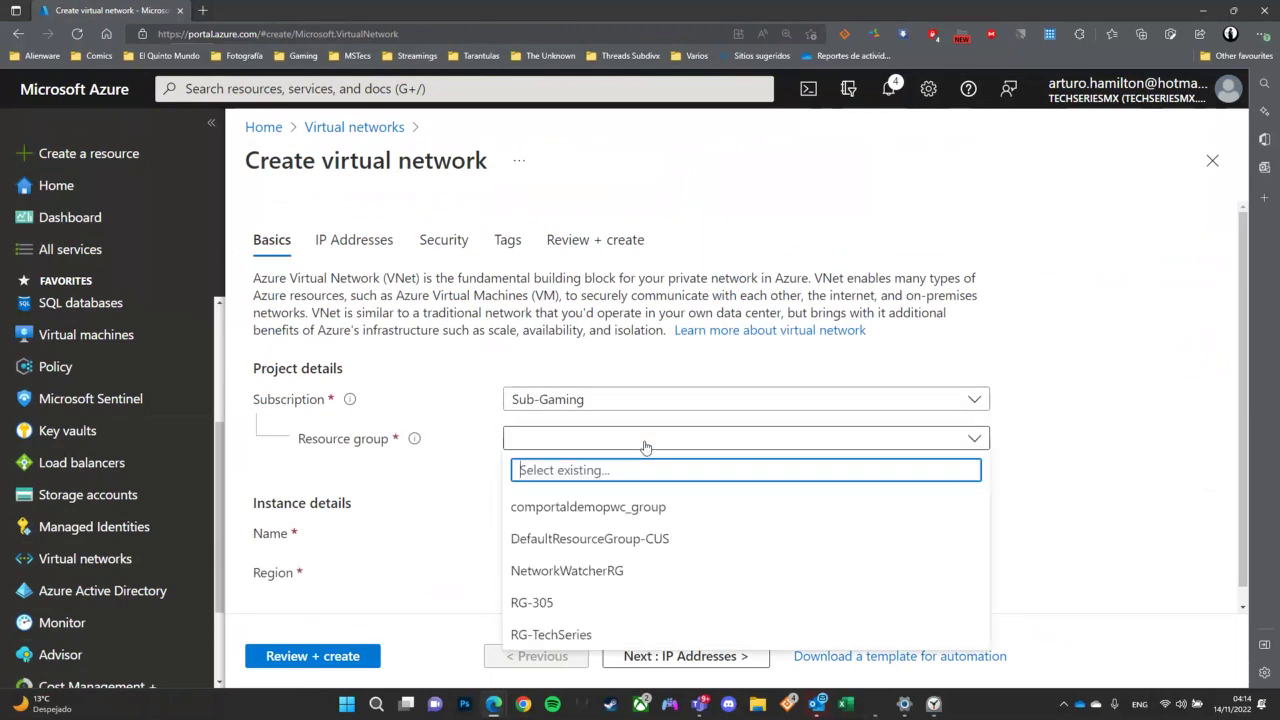
click(525, 606)
scroll(1143, 523, down, 1)
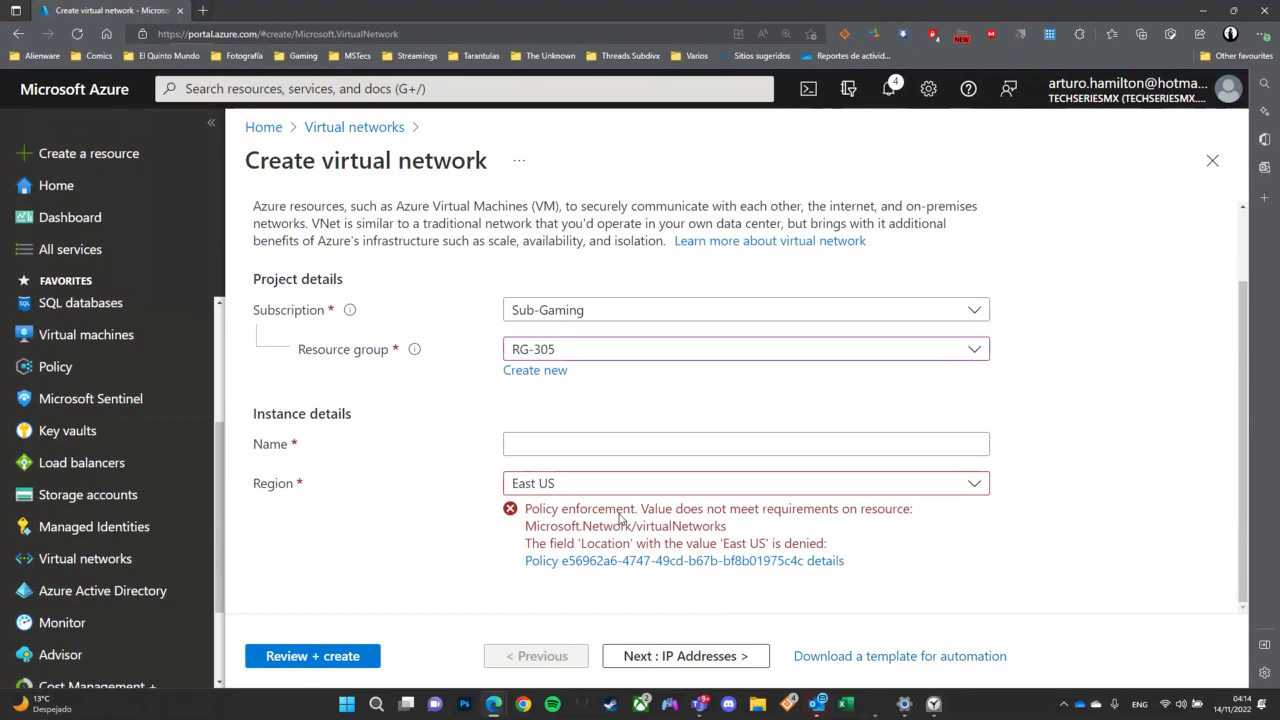
Step: Choose UK South as the virtual network's region and name the network Vnet01-305
click(609, 483)
text(uk)
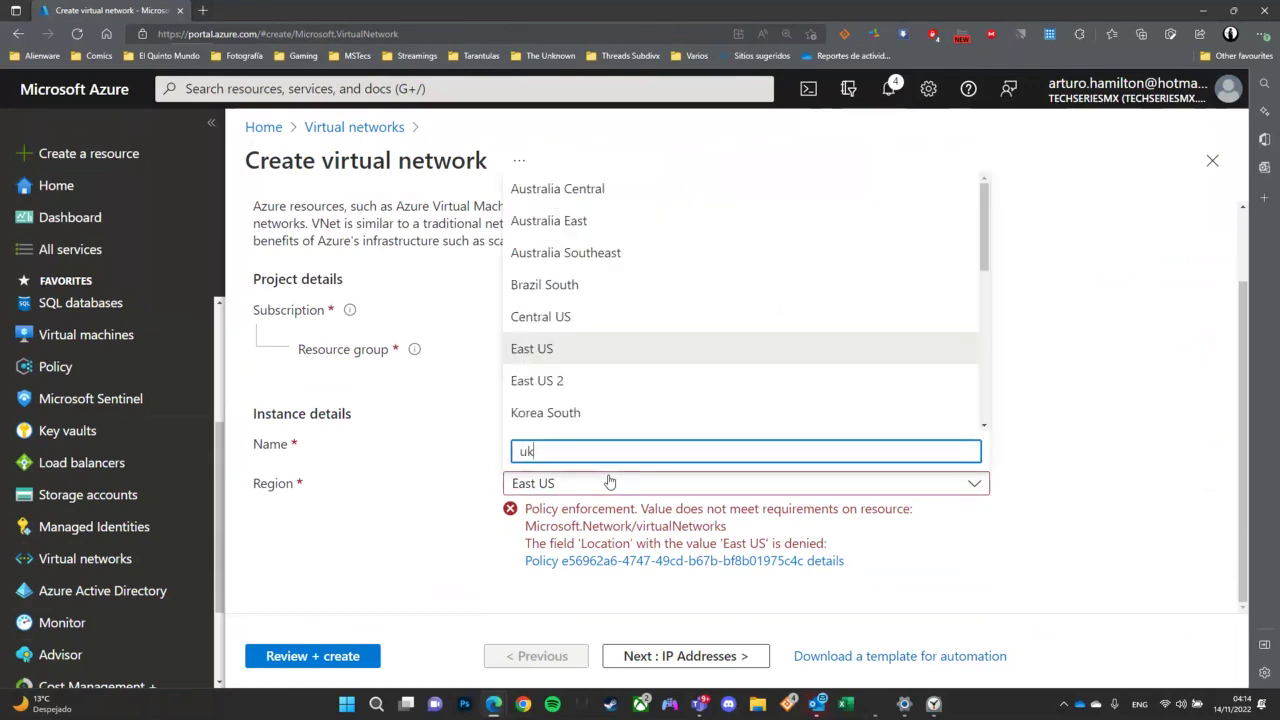
click(578, 390)
click(618, 516)
text(Vnet01)
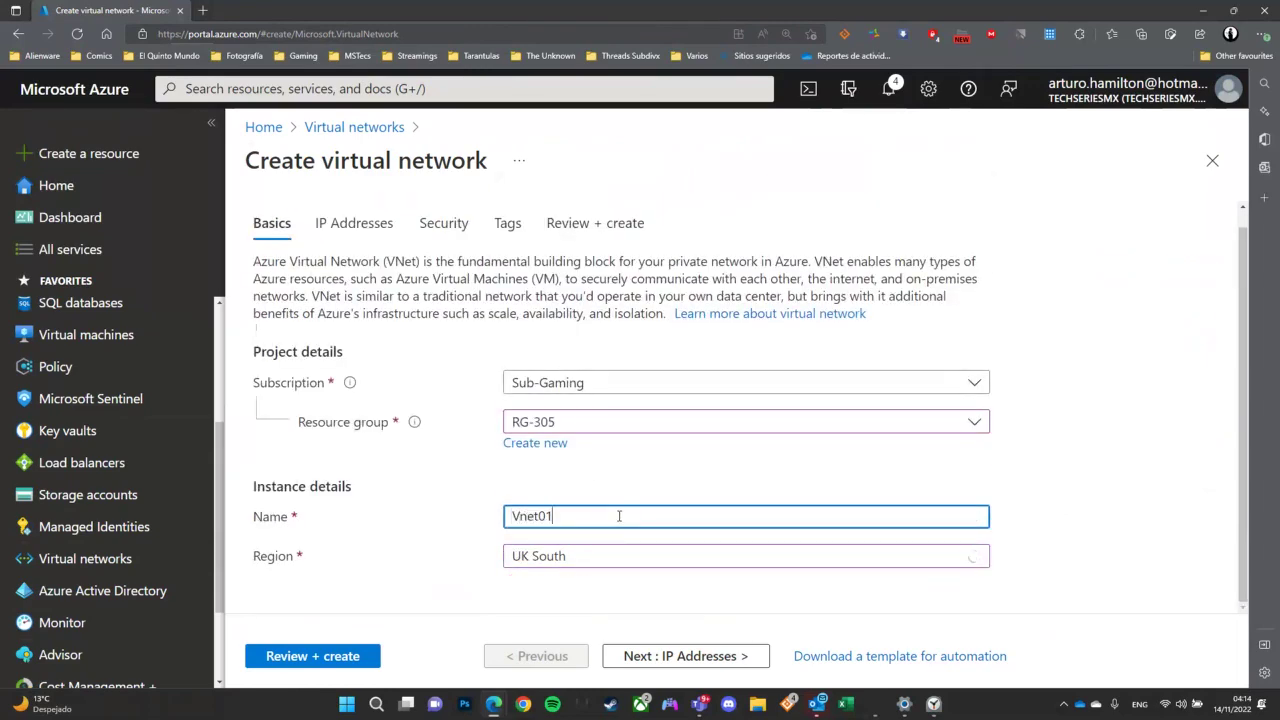
text(-305)
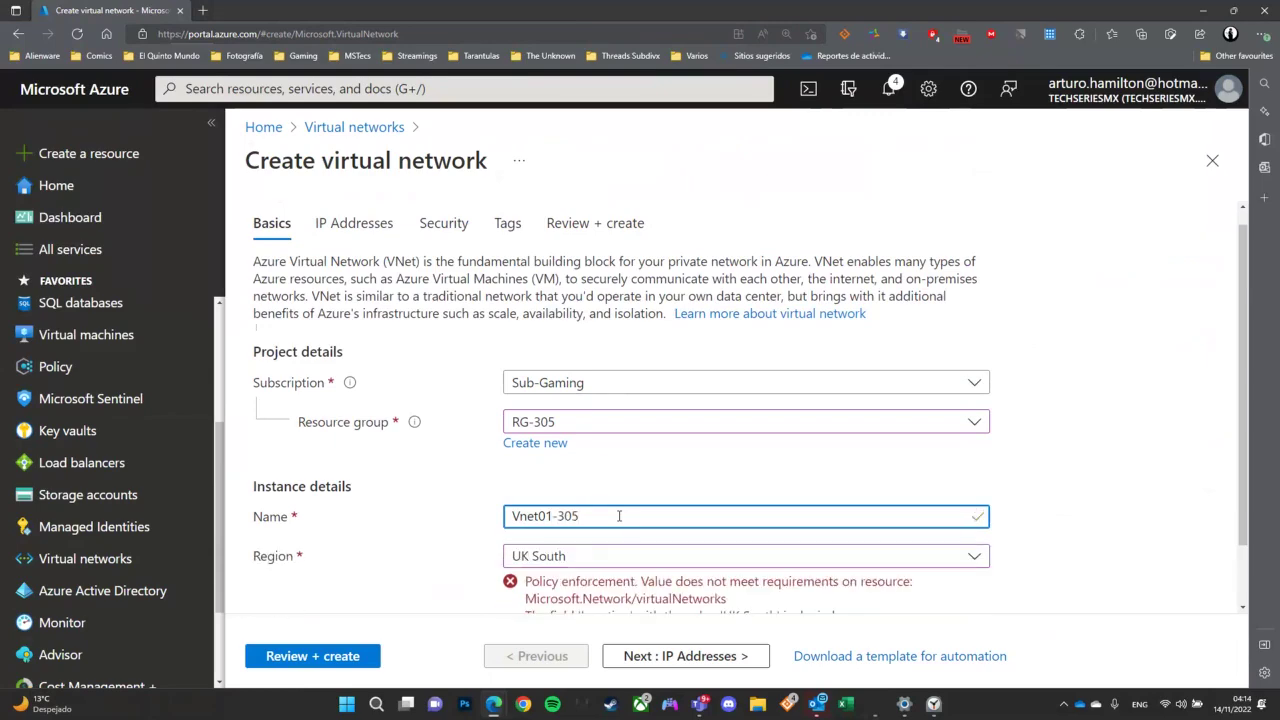
Step: Change the region of the Vnet01-305 virtual network to UK West
scroll(619, 516, down, 1)
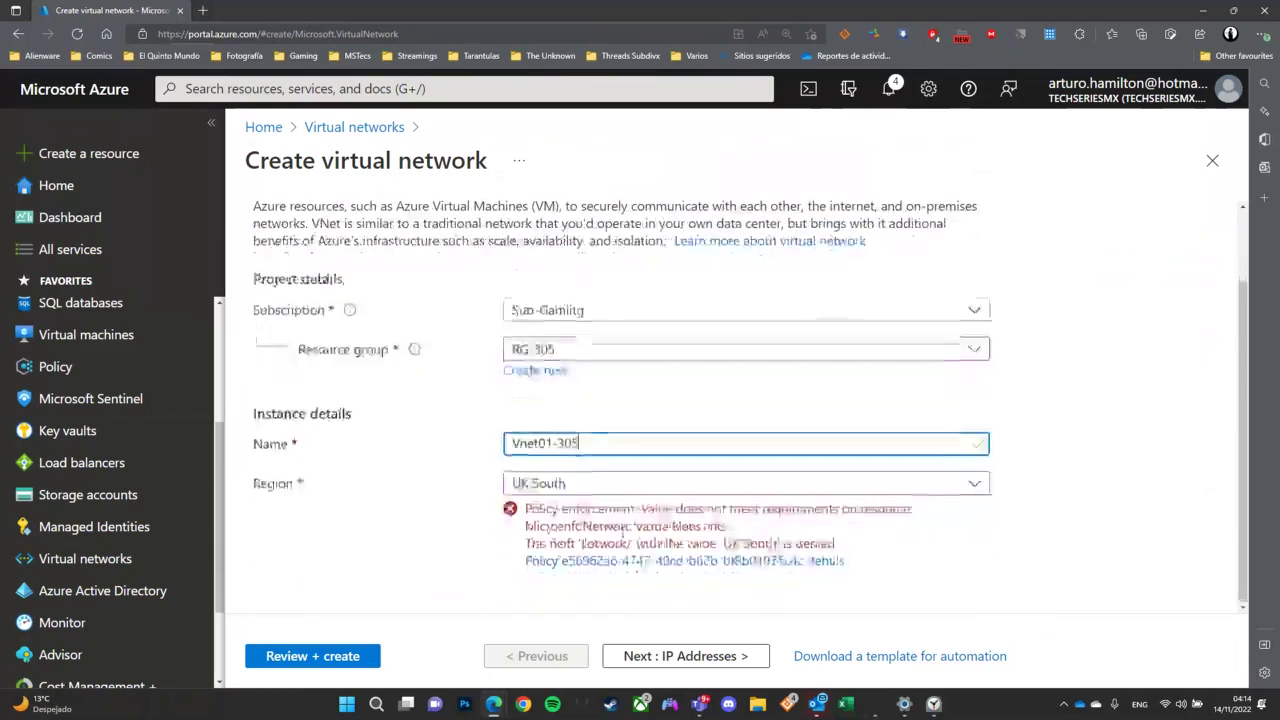
click(918, 488)
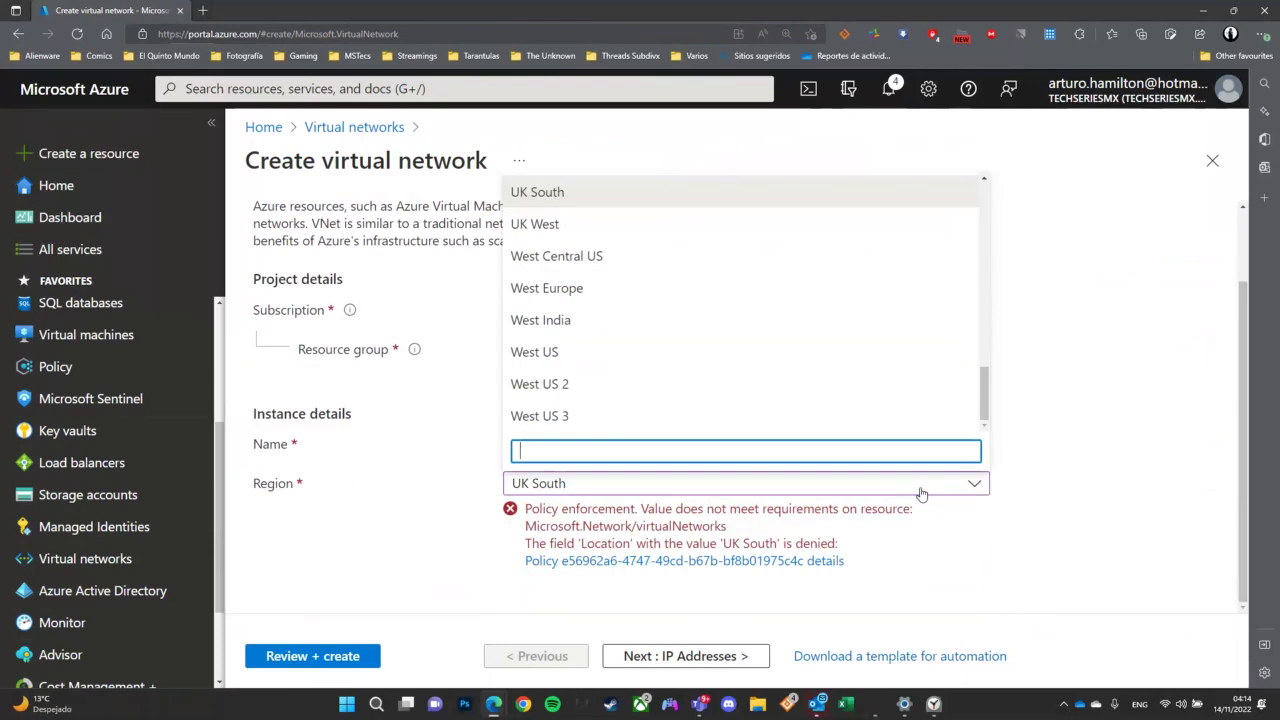
click(548, 229)
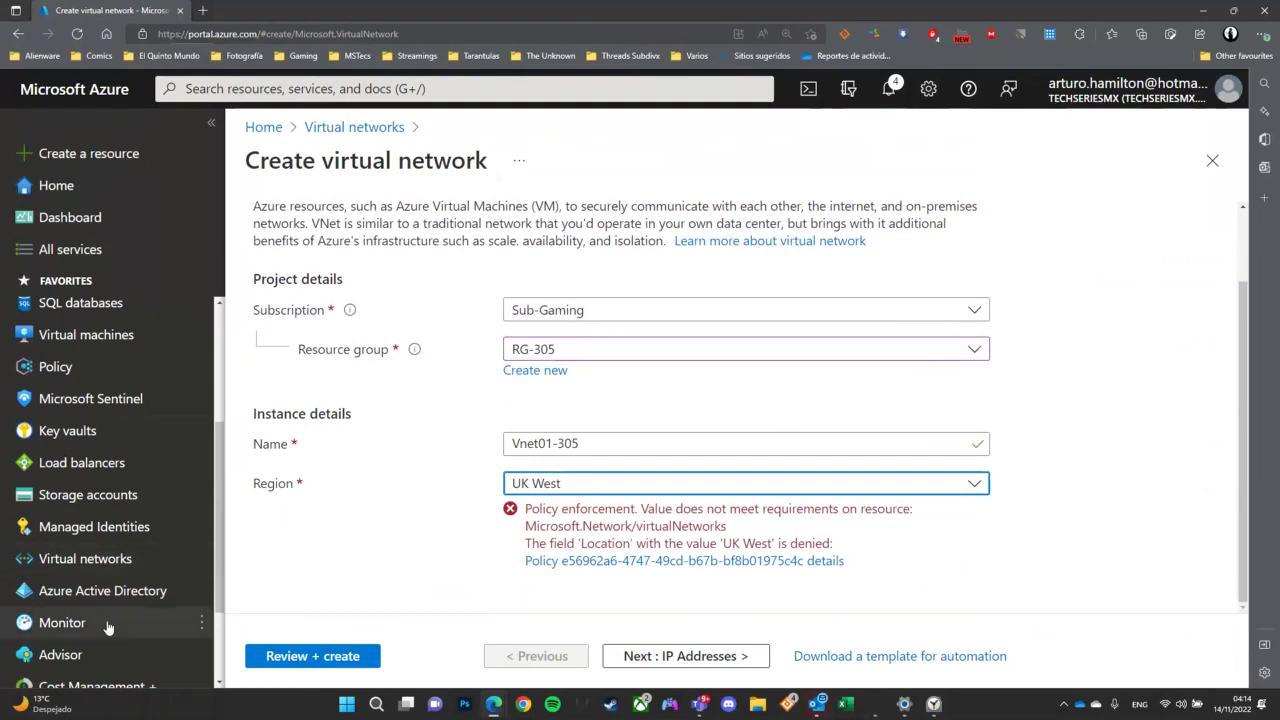
Step: Open the Policy service in a second browser tab with the signed-in account and list the policy assignments for Sub-Gaming
middle_click(44, 368)
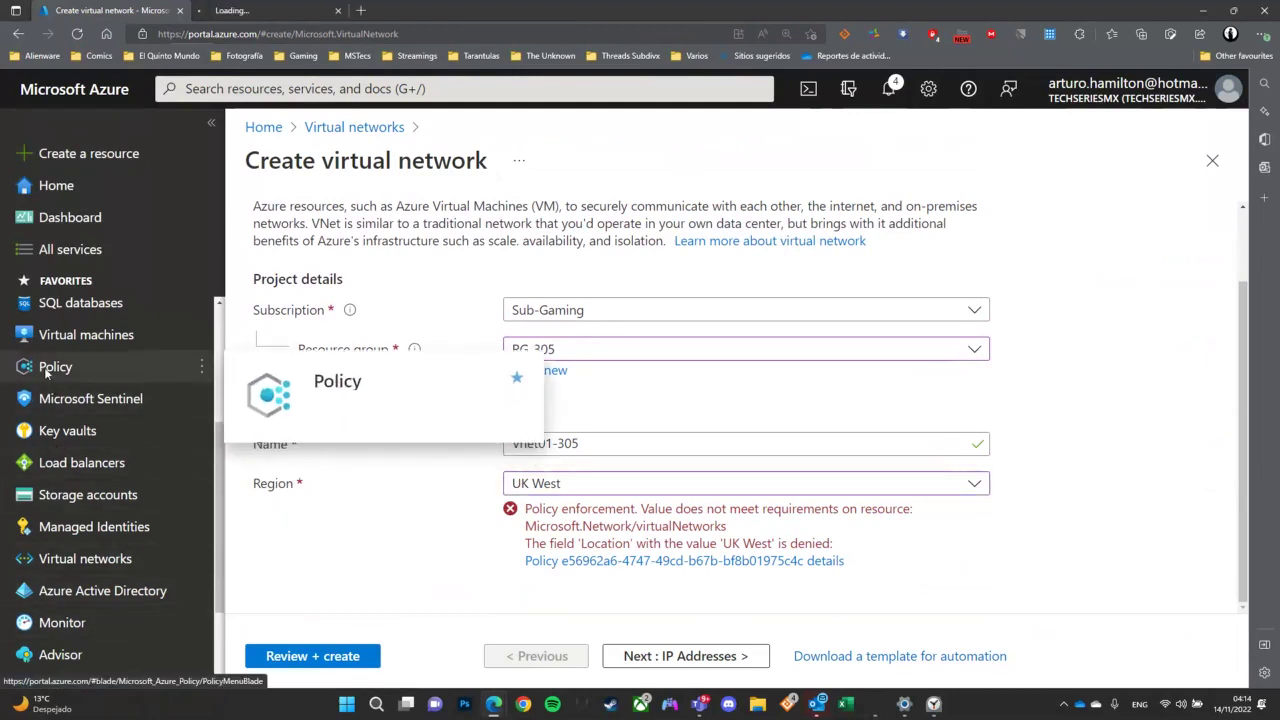
click(265, 8)
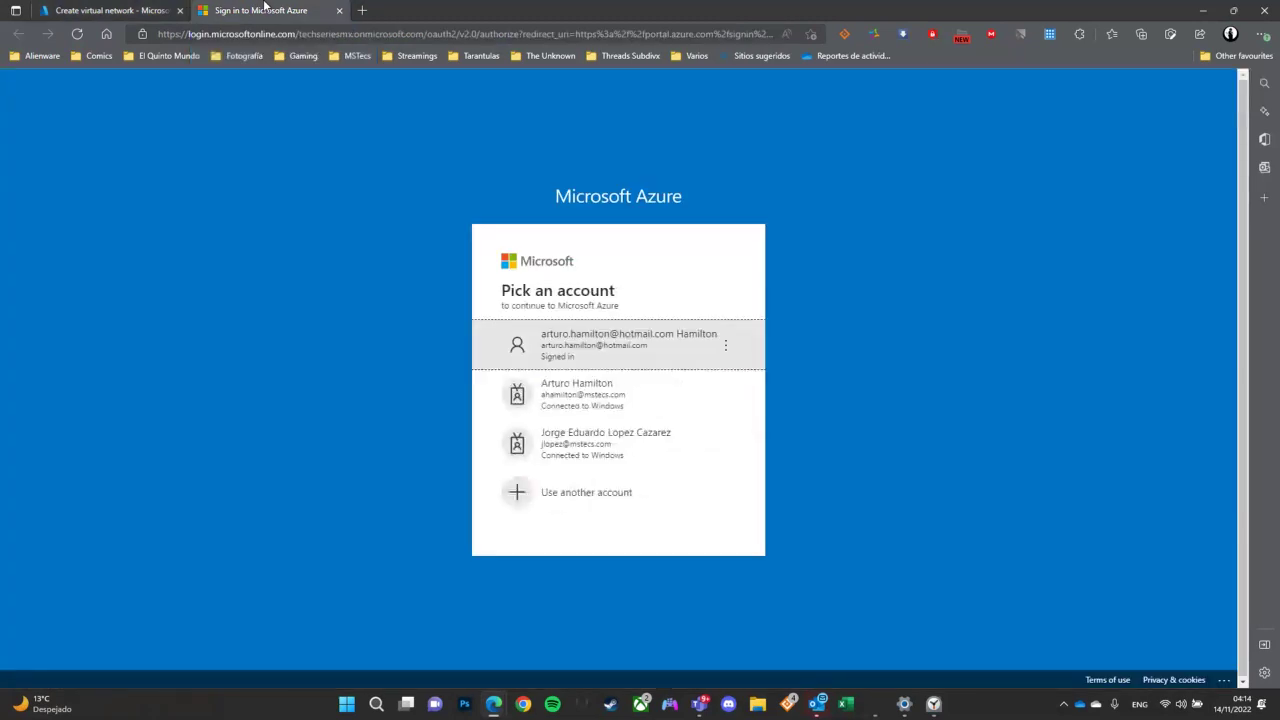
click(573, 341)
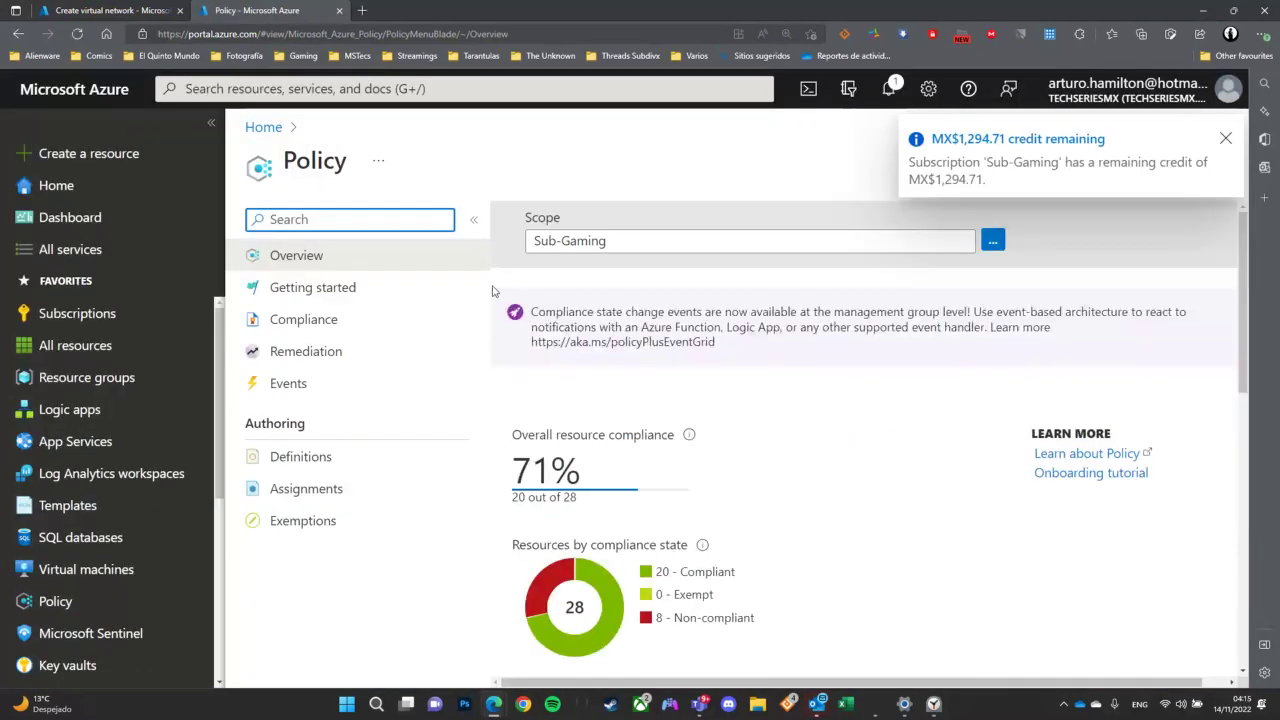
click(303, 489)
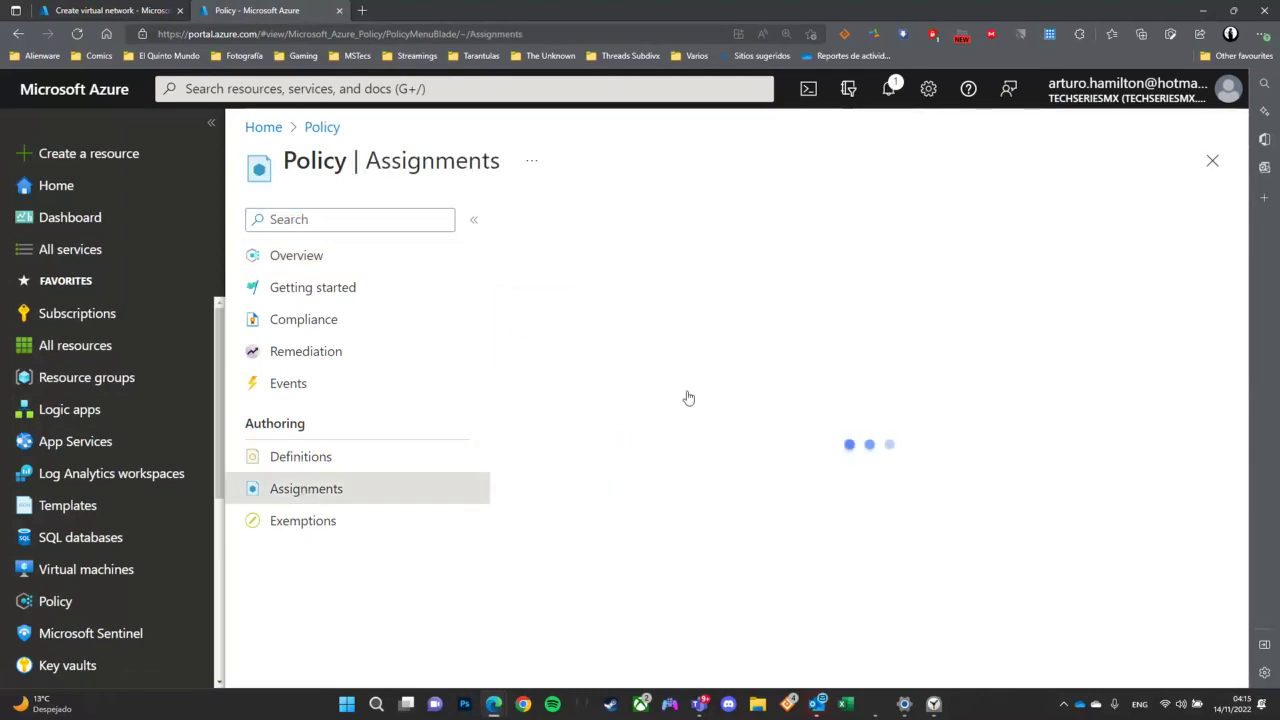
scroll(706, 527, down, 2)
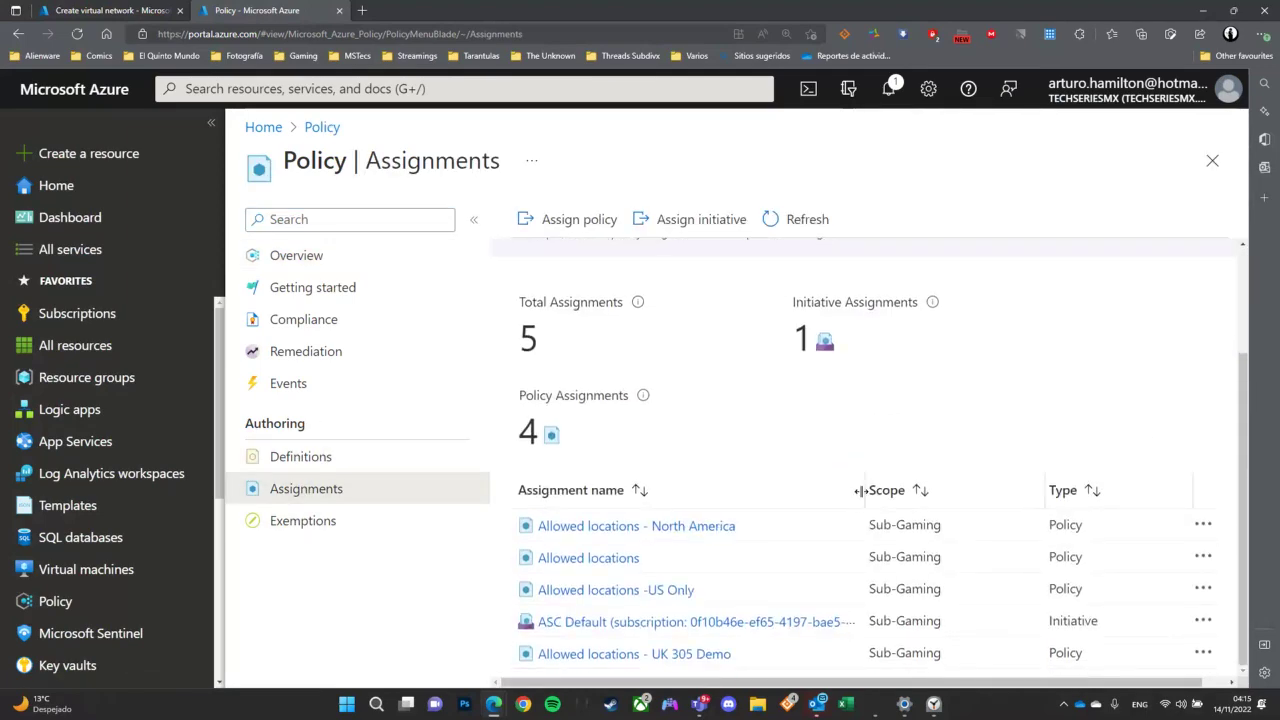
Step: Widen the assignment name column and compare the Allowed locations - UK 305 Demo and Allowed locations - North America assignments
drag(862, 490, 973, 489)
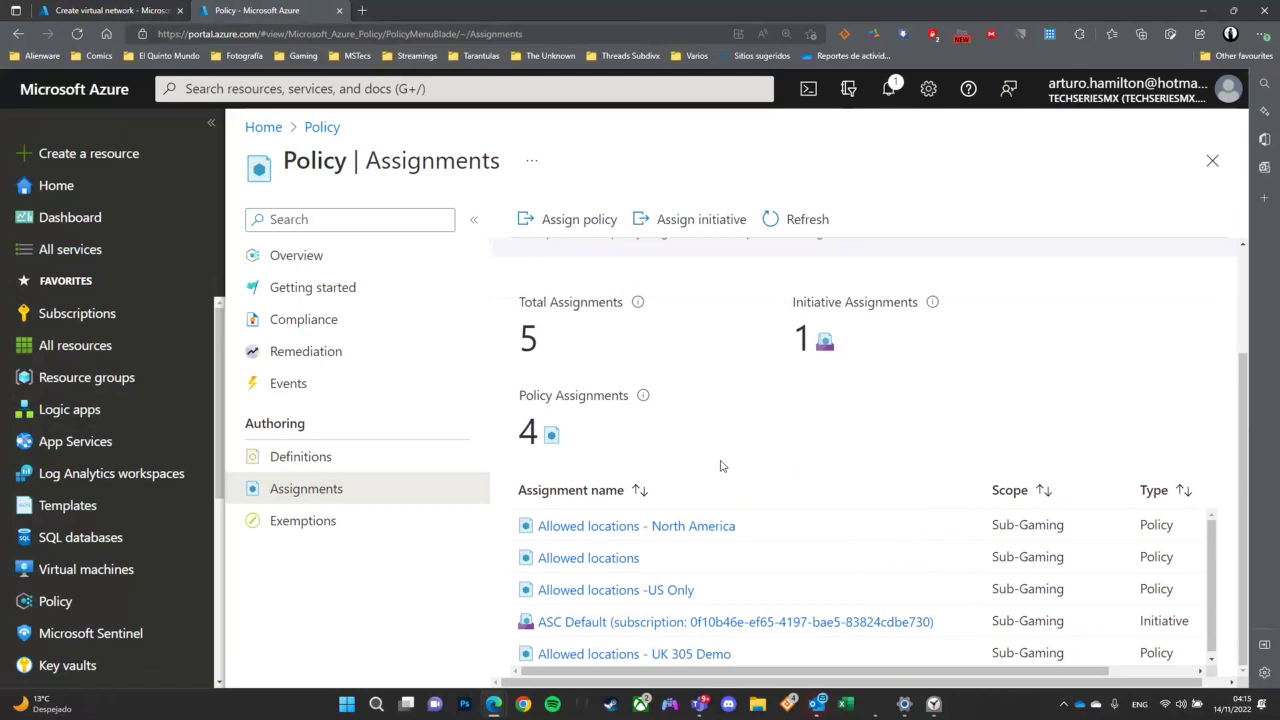
drag(738, 653, 535, 652)
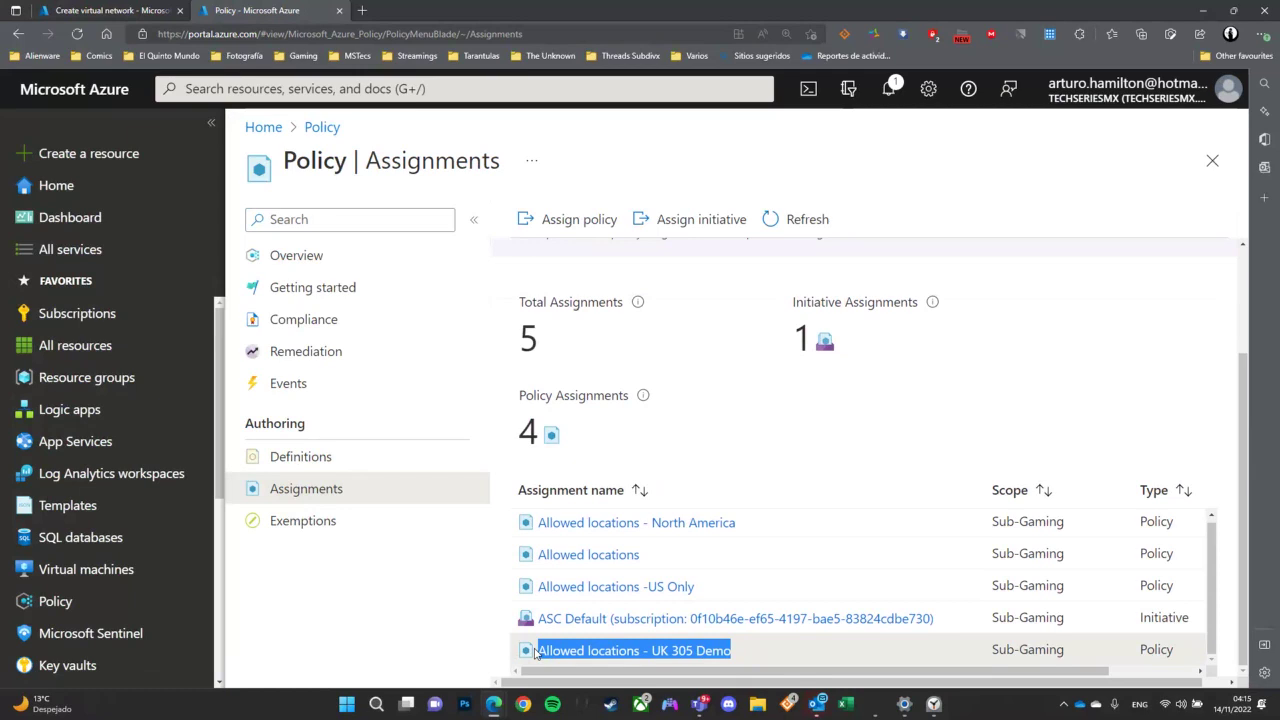
drag(737, 526, 537, 527)
drag(750, 655, 540, 655)
drag(736, 522, 540, 498)
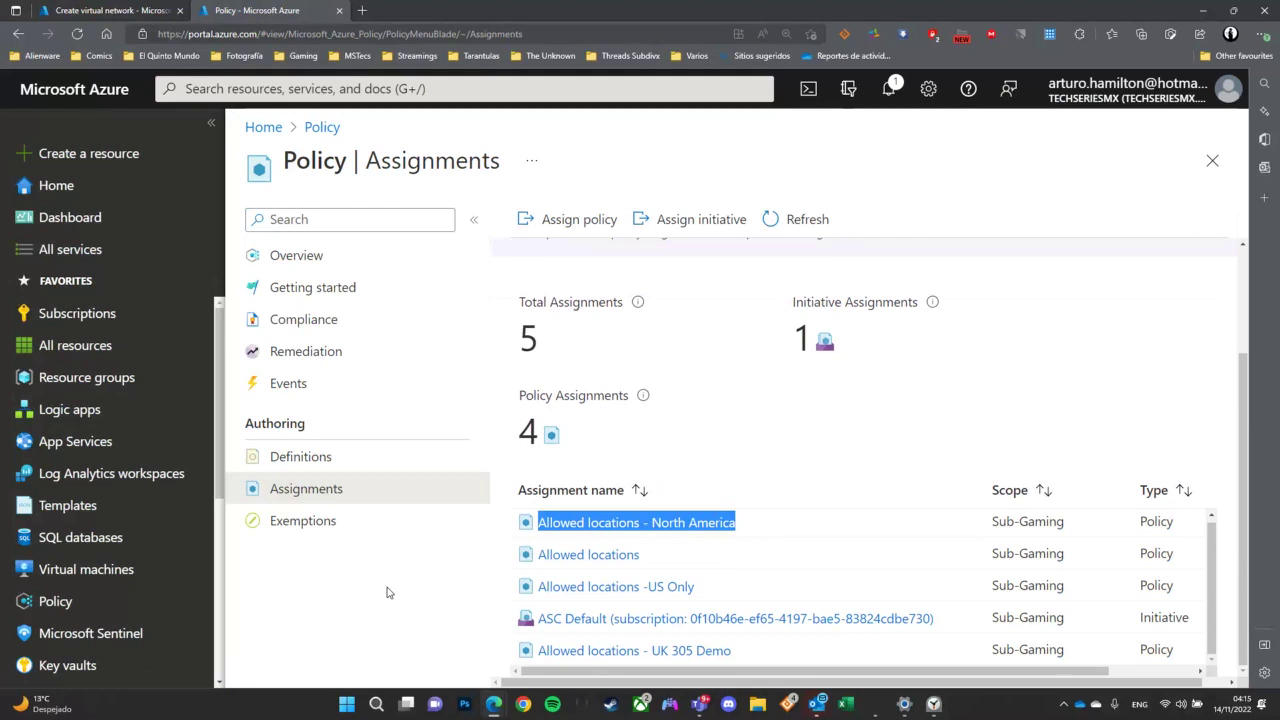
Step: Add East US to the allowed locations of the Allowed locations - UK 305 Demo policy assignment and save it
click(690, 657)
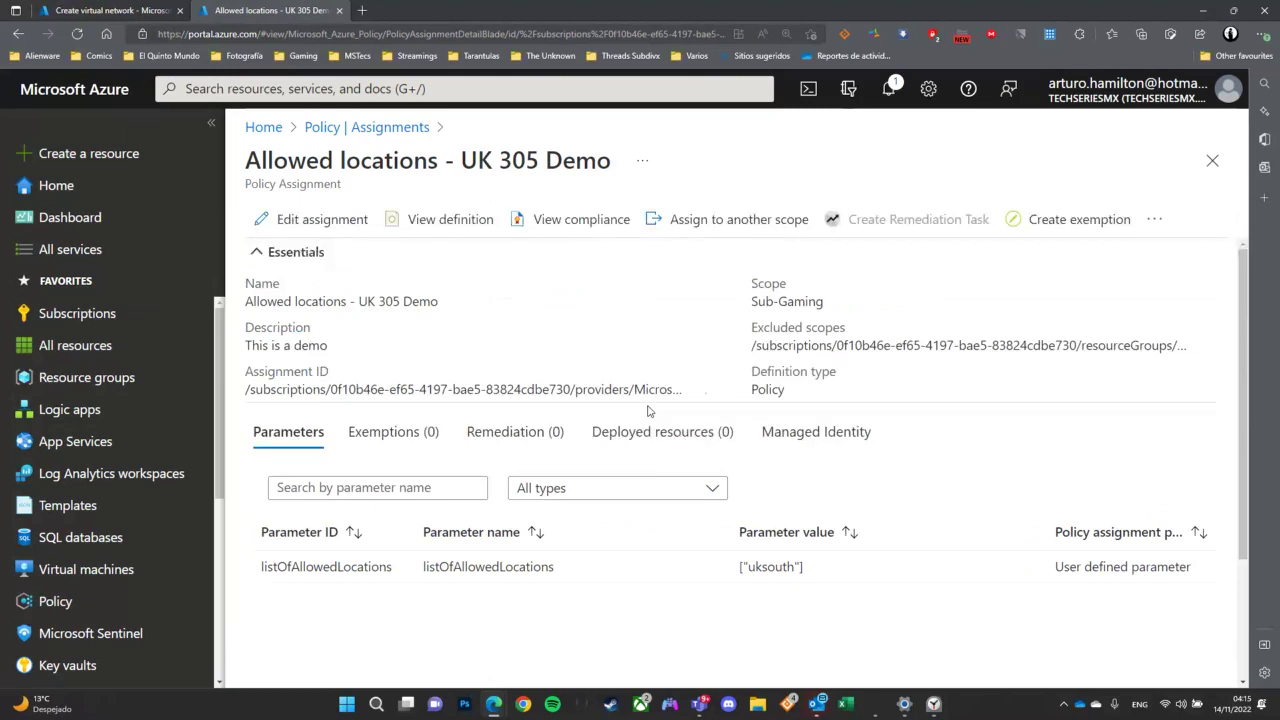
click(321, 219)
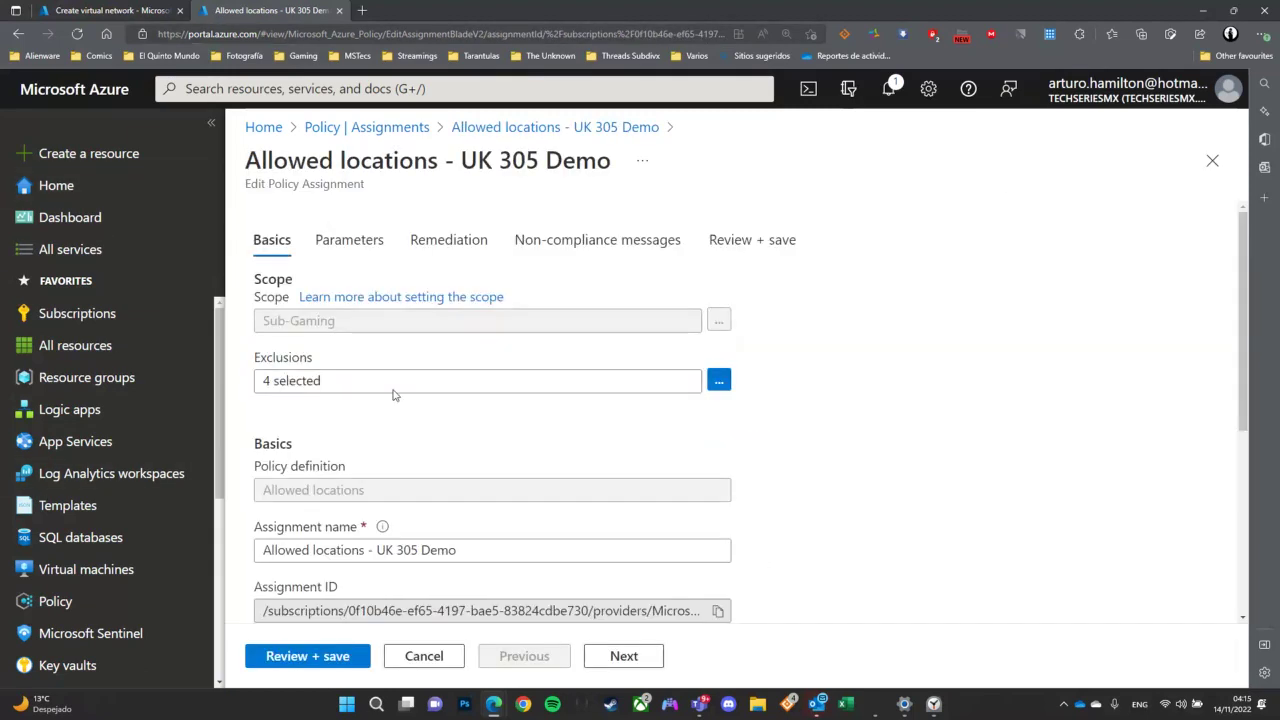
click(350, 240)
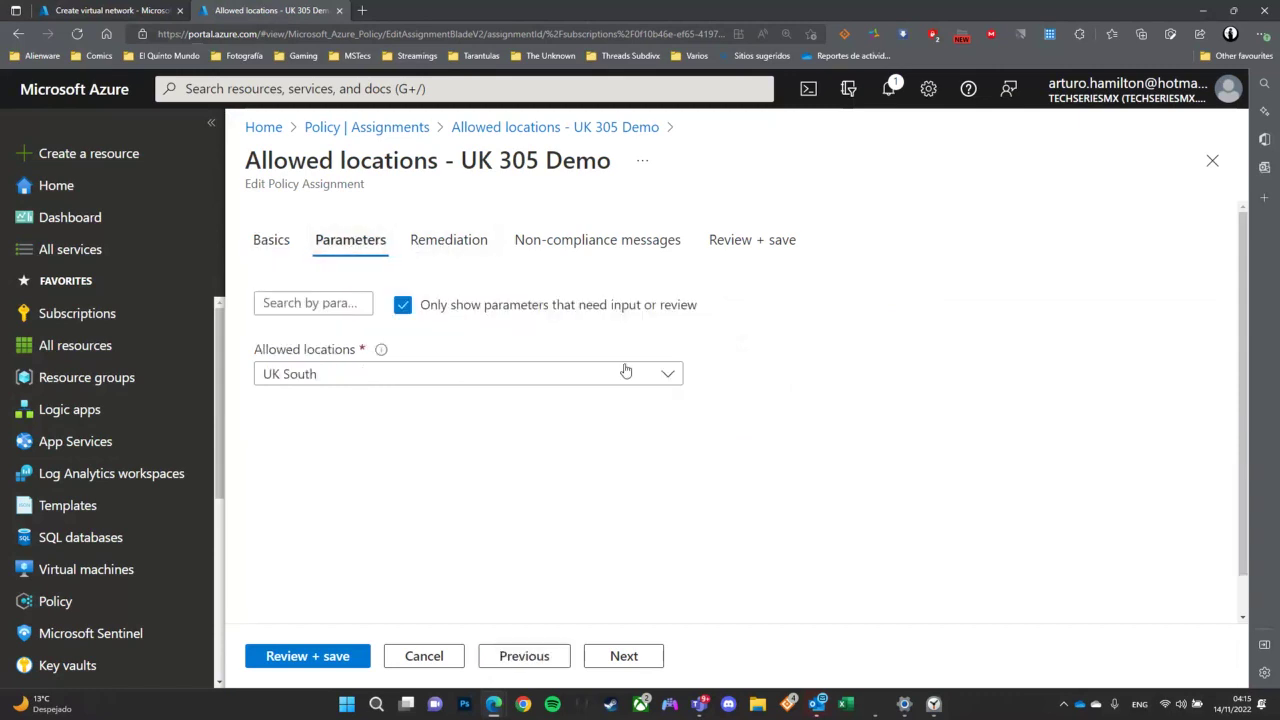
click(557, 380)
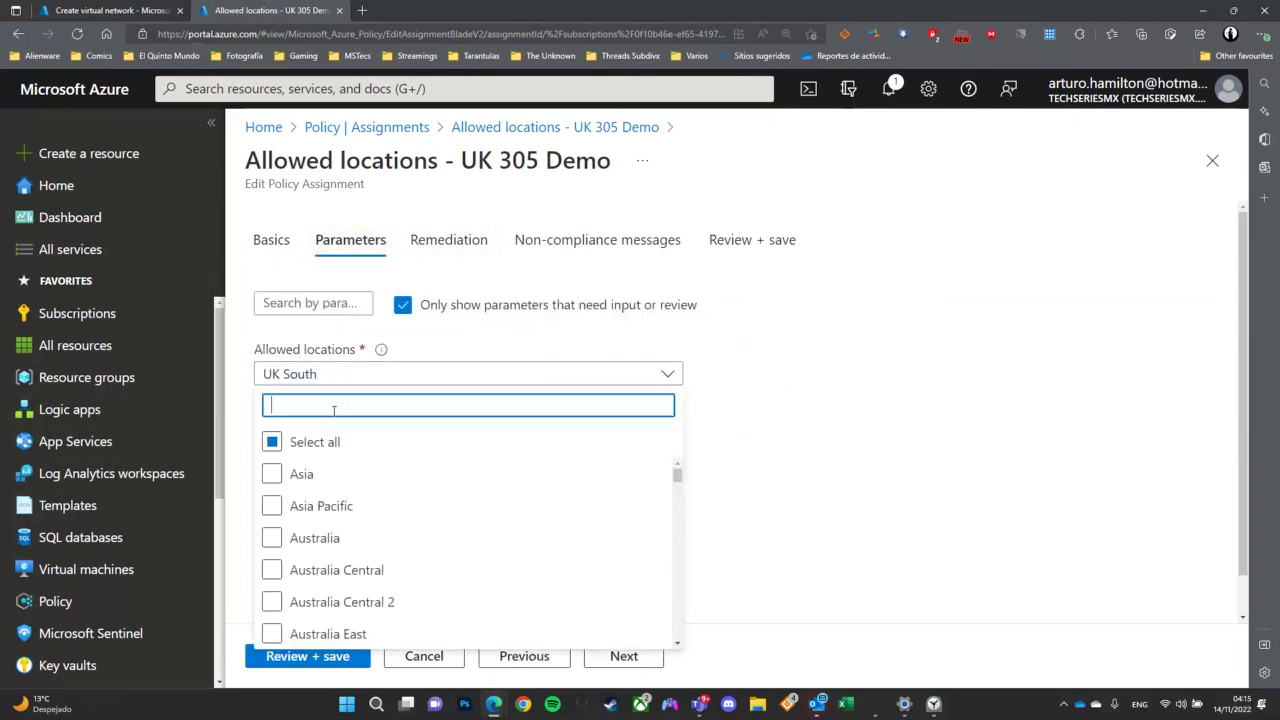
text(east us)
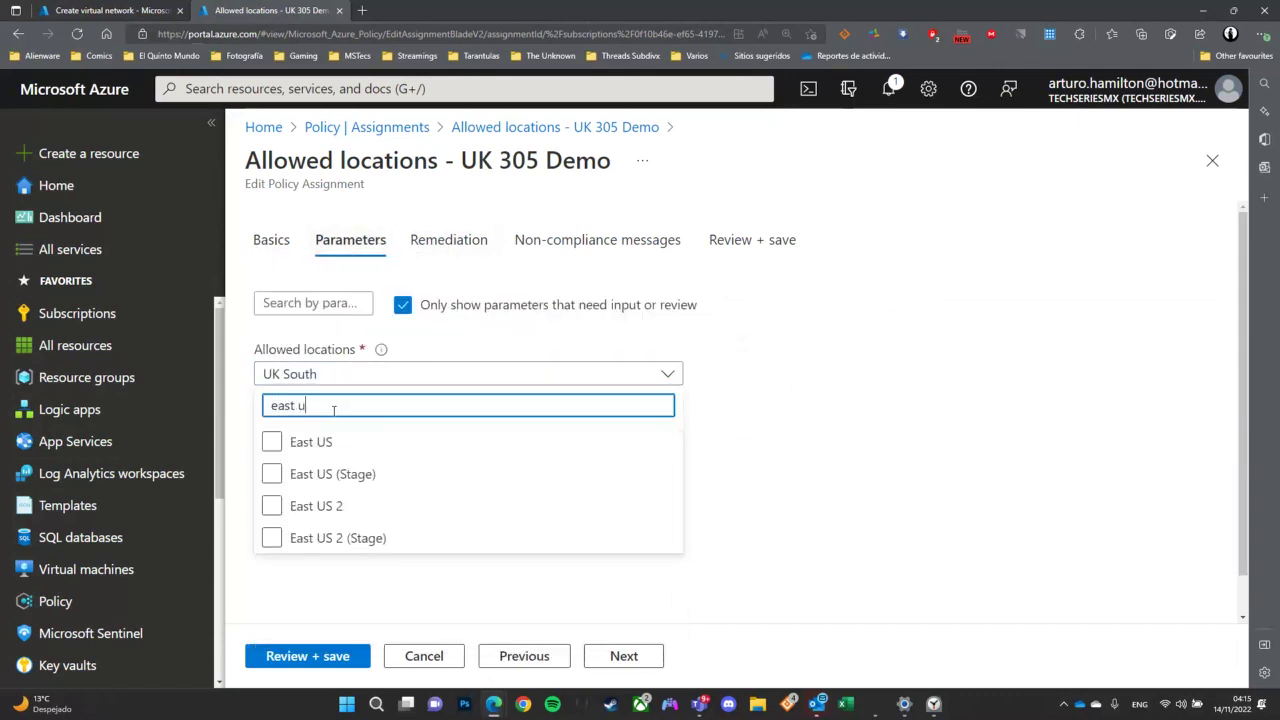
click(272, 441)
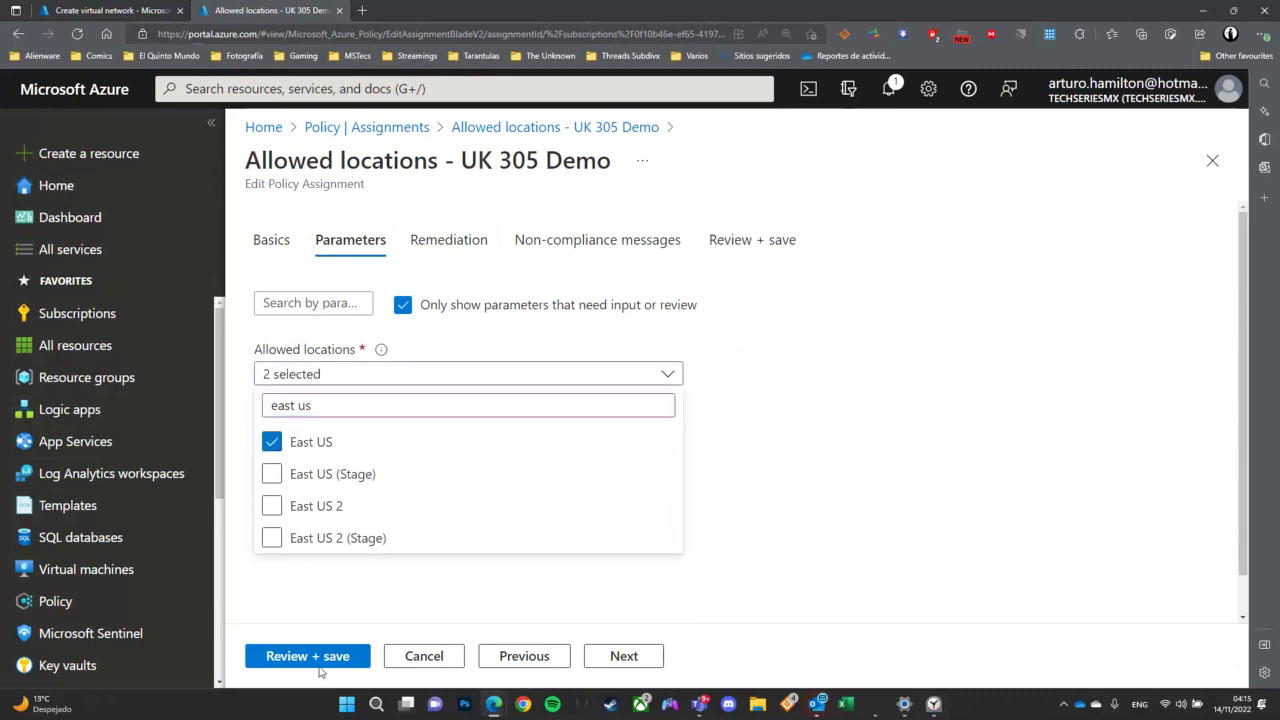
click(322, 656)
click(280, 656)
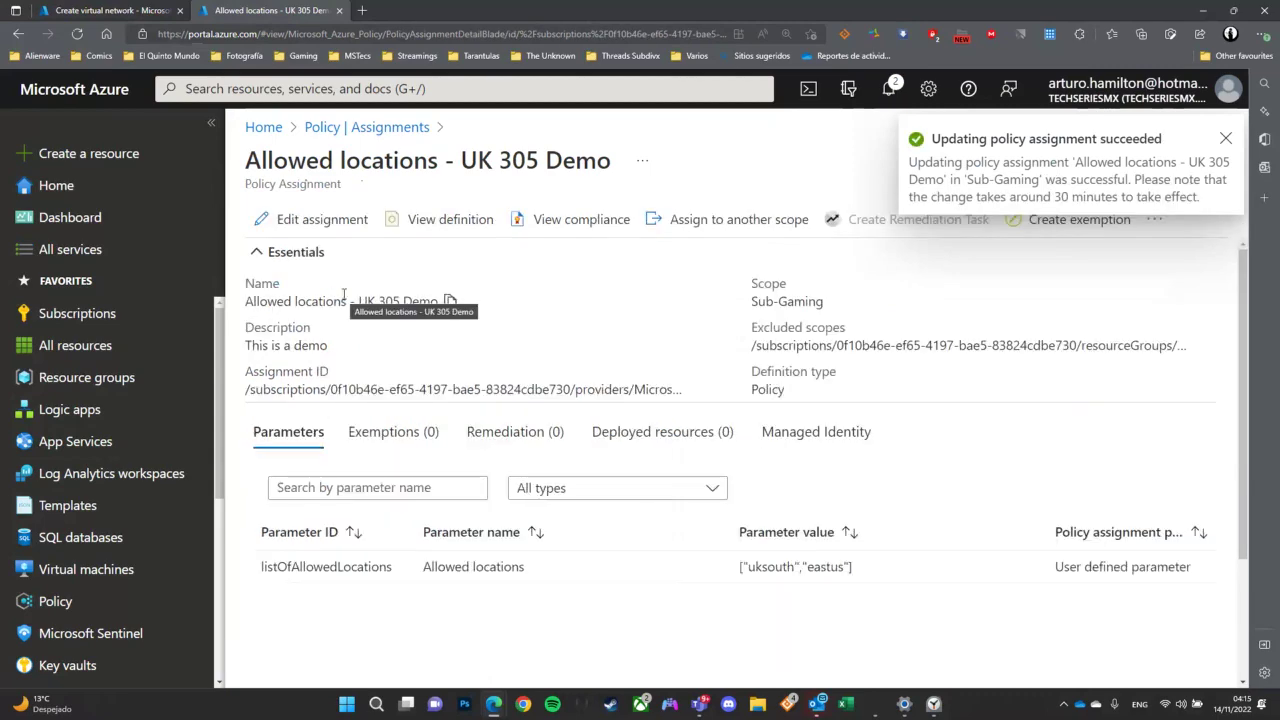
Step: Return to the Vnet01-305 virtual network form and change its region to East US
click(100, 10)
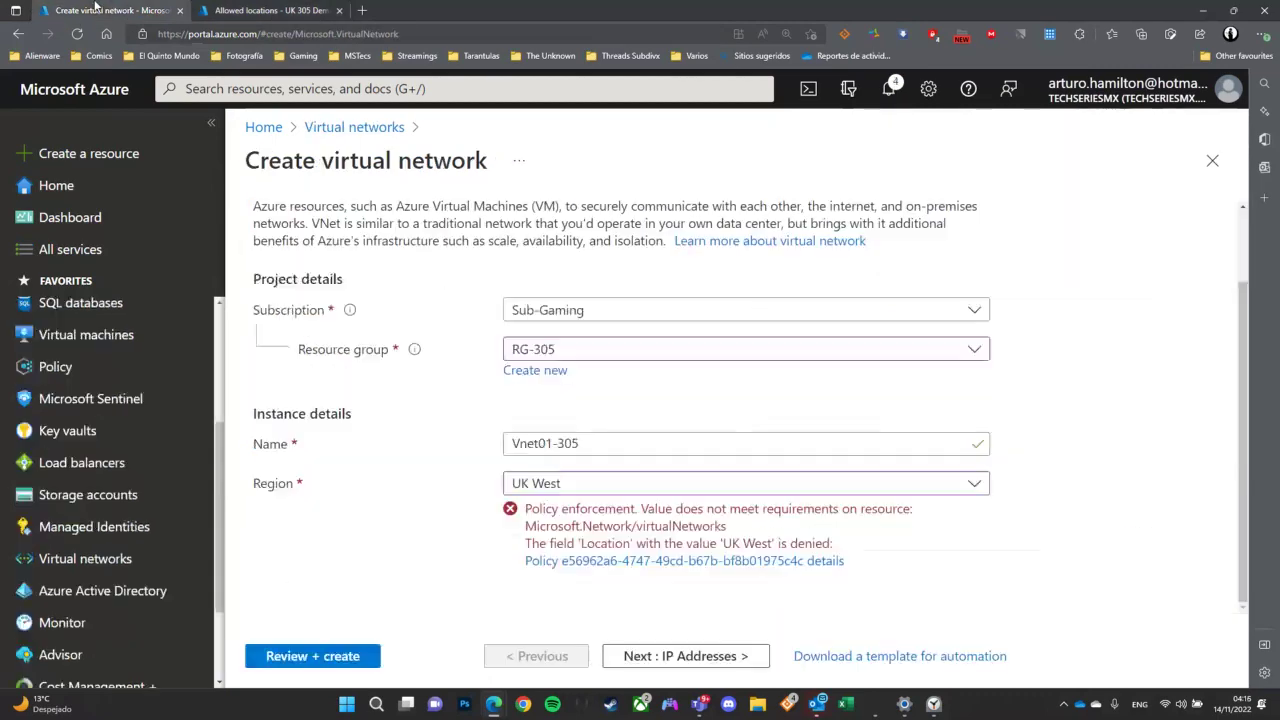
click(619, 485)
text(east)
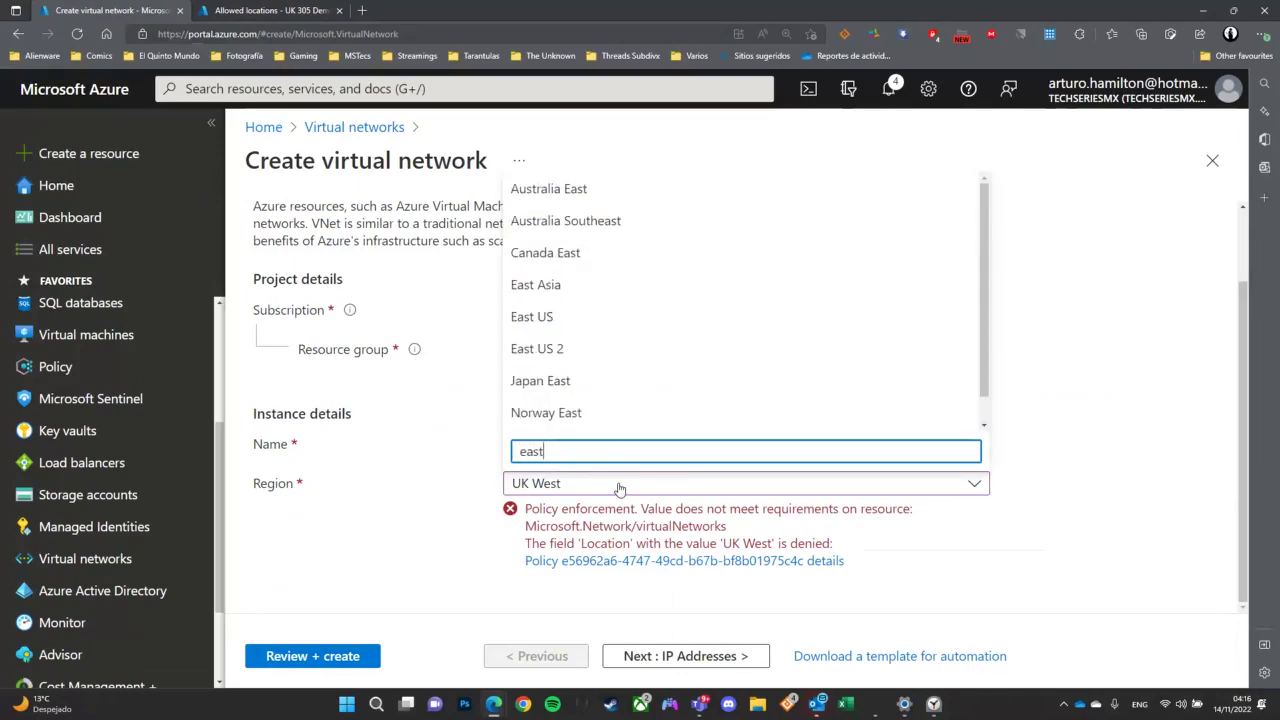
click(535, 316)
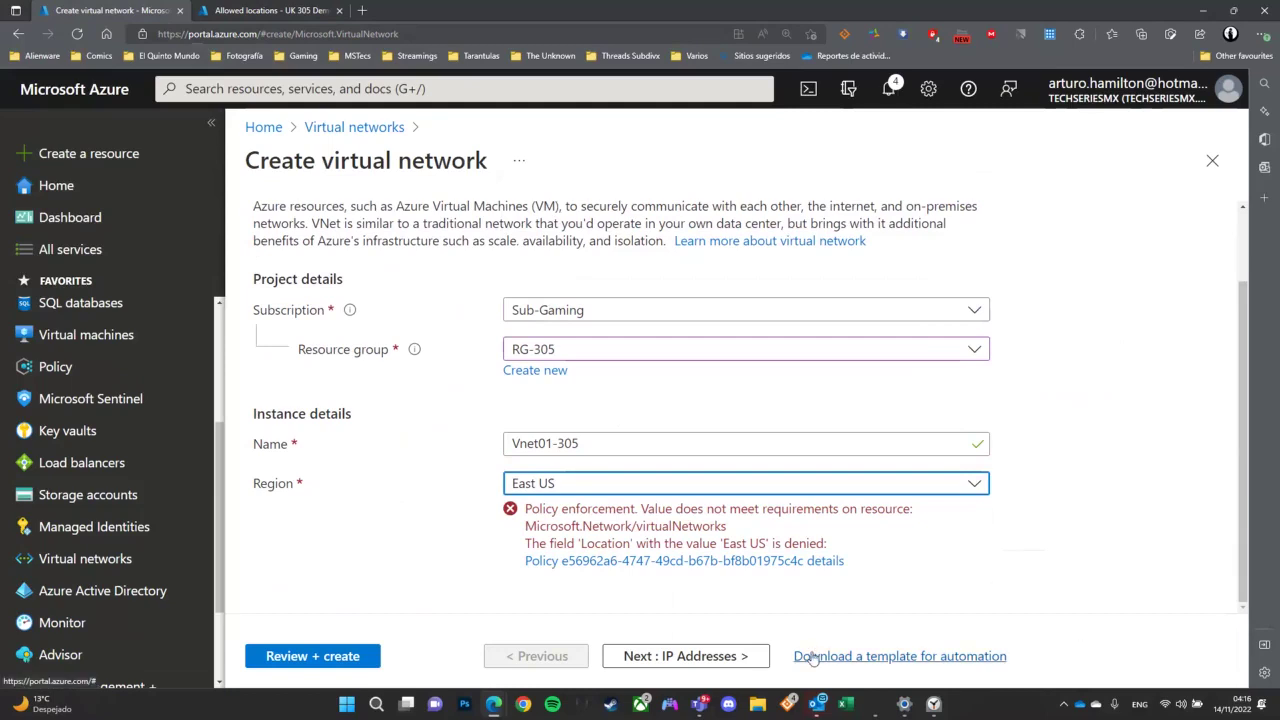
Step: Try to validate the Vnet01-305 virtual network with the remaining settings at their defaults, and close the creation form
click(674, 655)
click(680, 656)
click(689, 656)
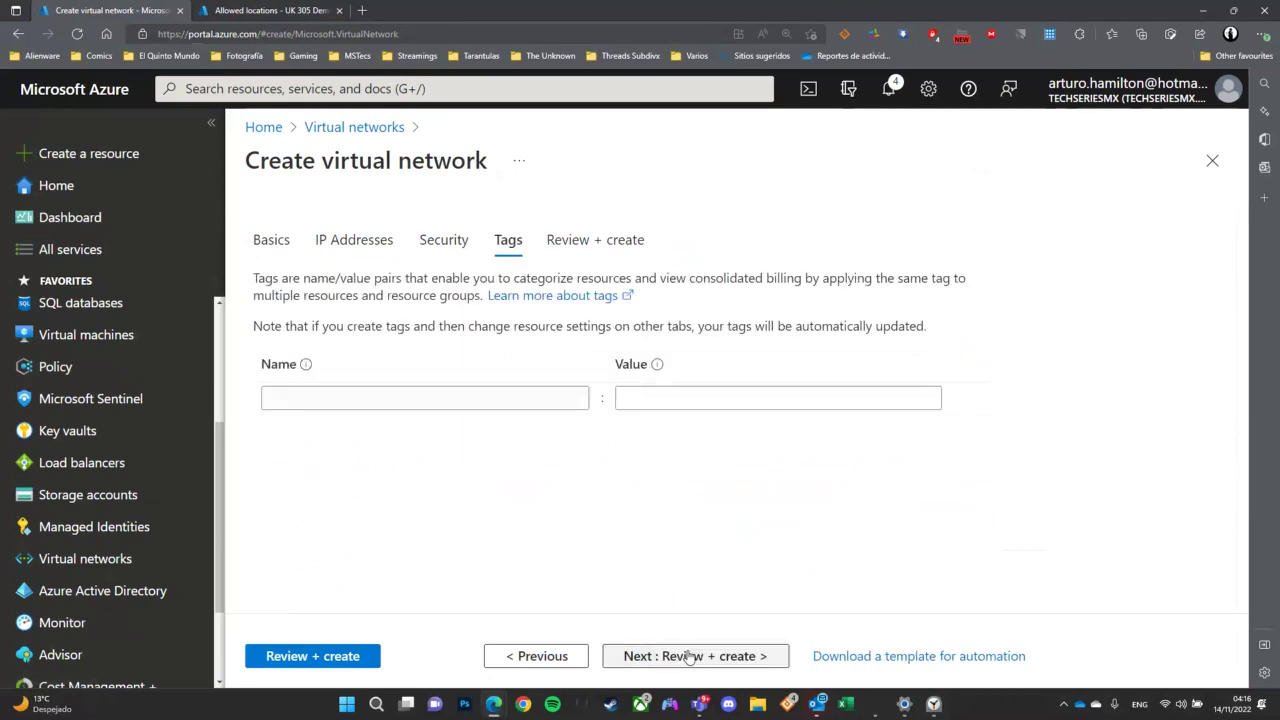
click(688, 656)
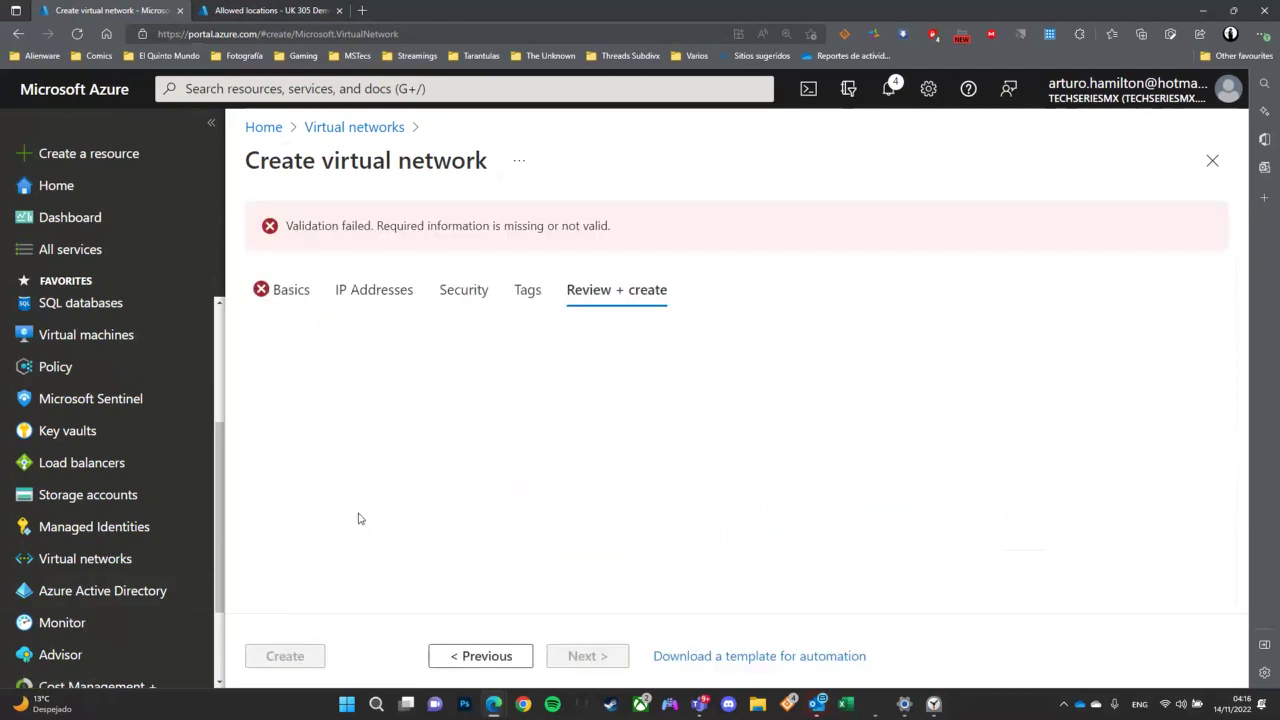
click(290, 290)
click(1212, 163)
Step: Switch to the presentation and advance to the slide on combining Azure Policy and Azure RBAC
click(689, 100)
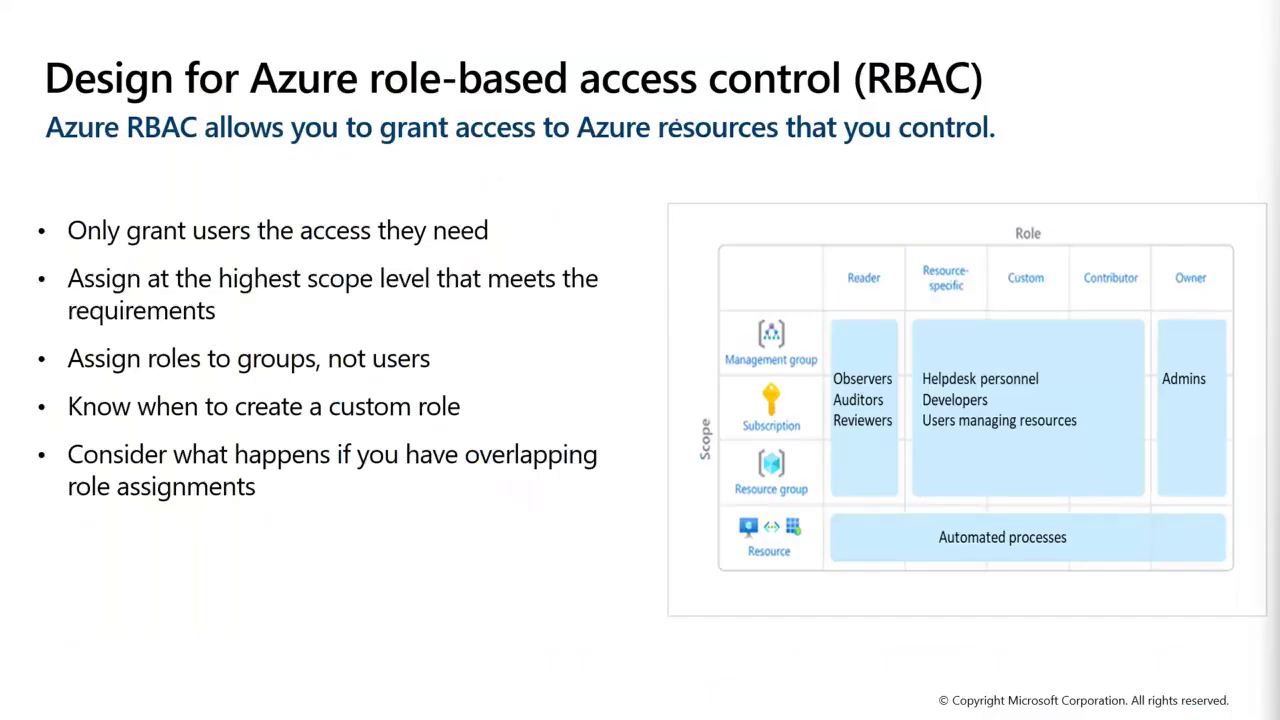
key(Right)
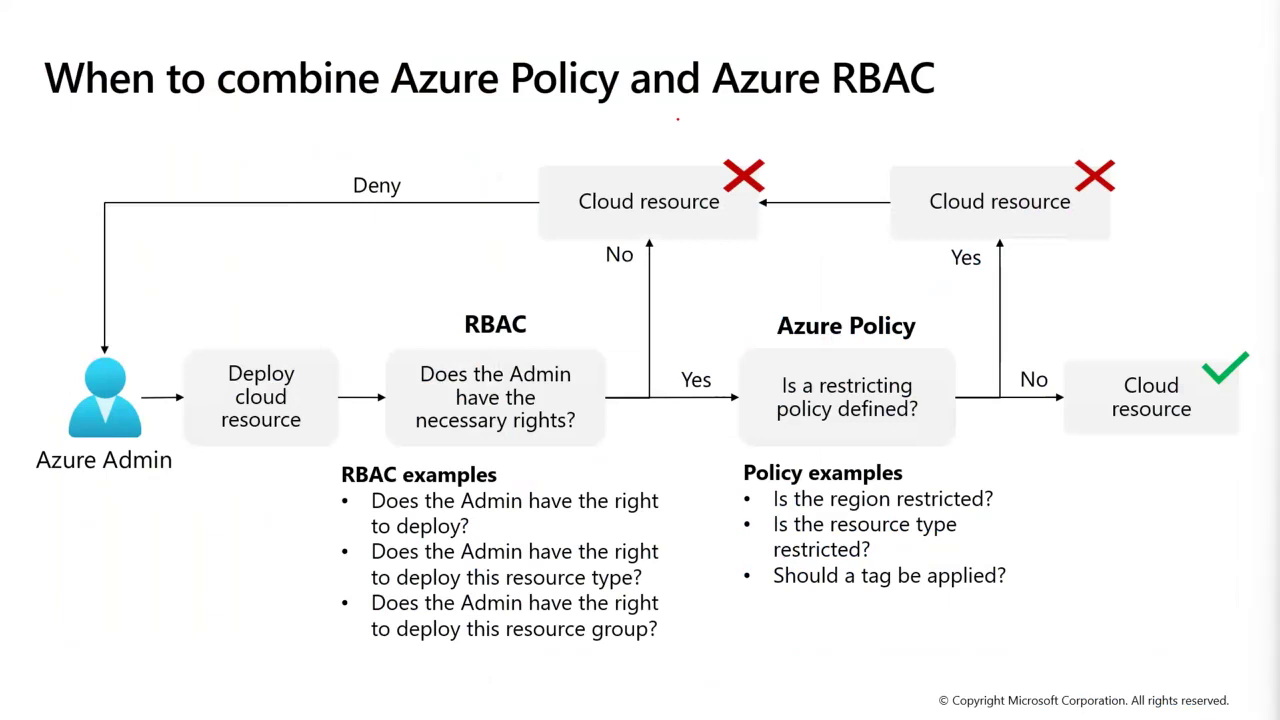
Step: Return to the Azure portal and start another virtual network in Sub-Gaming with RG-305 as its resource group
key(alt+Tab)
click(287, 219)
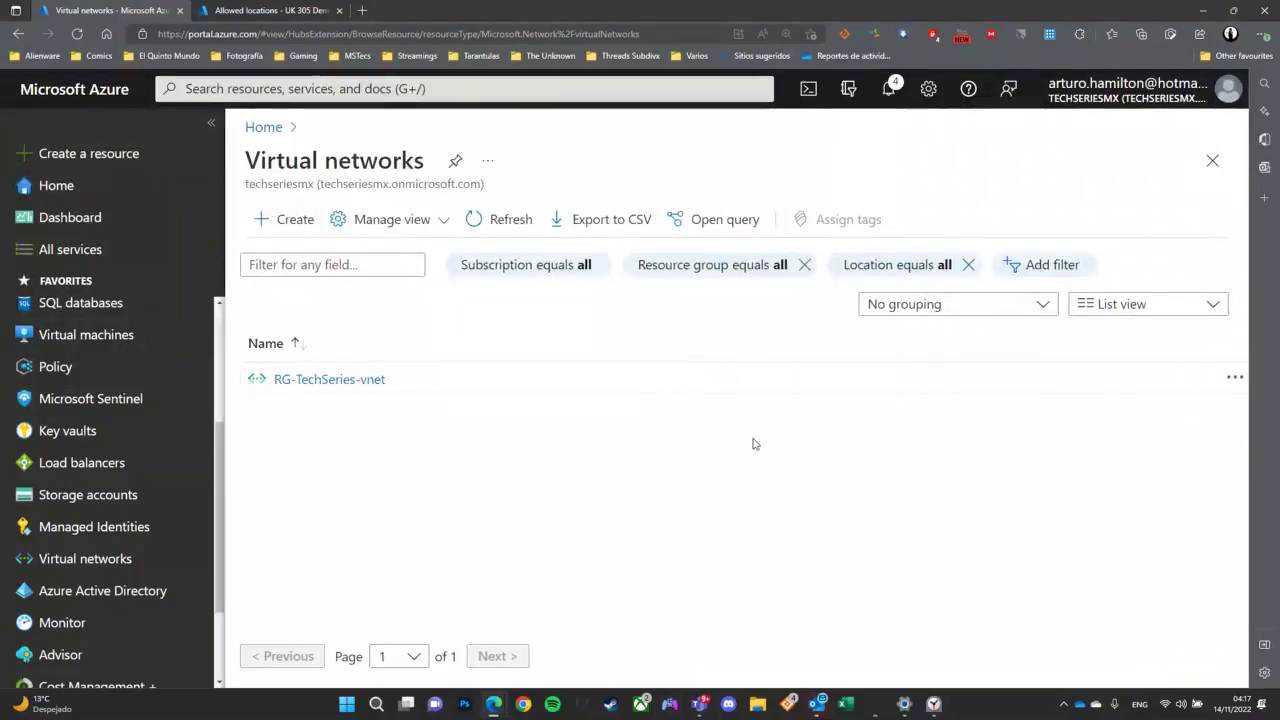
click(768, 431)
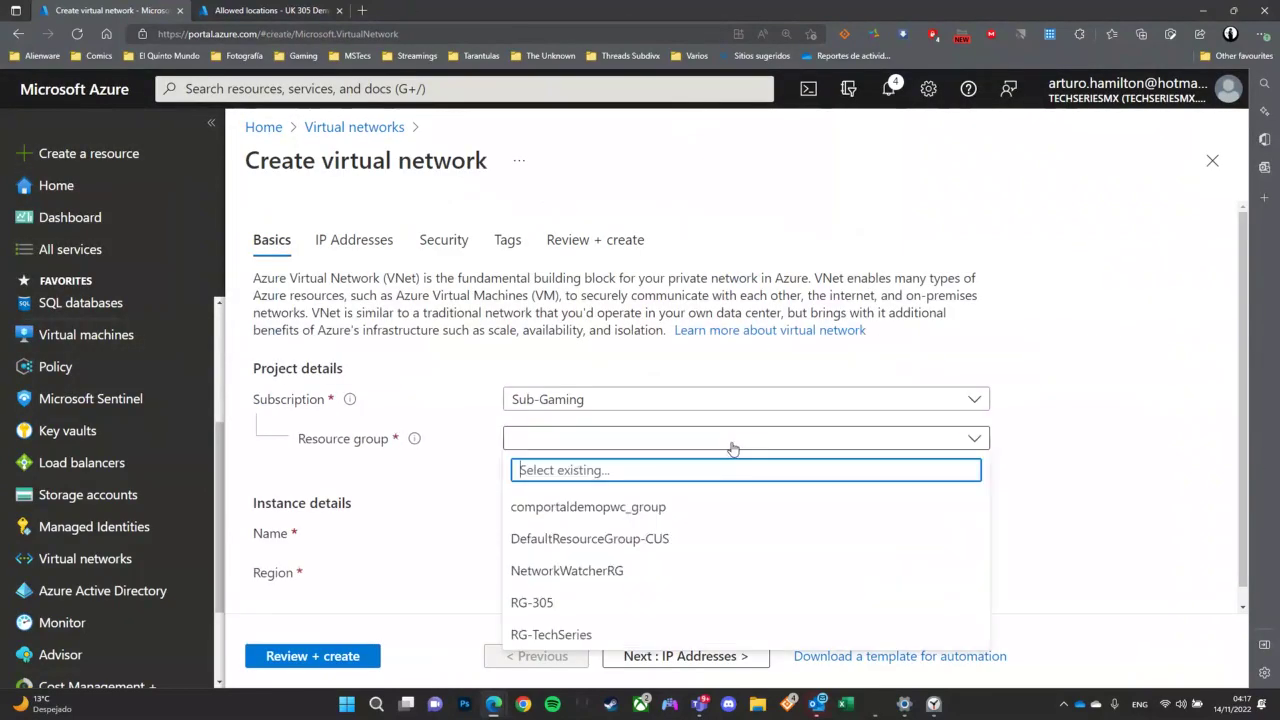
click(590, 489)
click(600, 443)
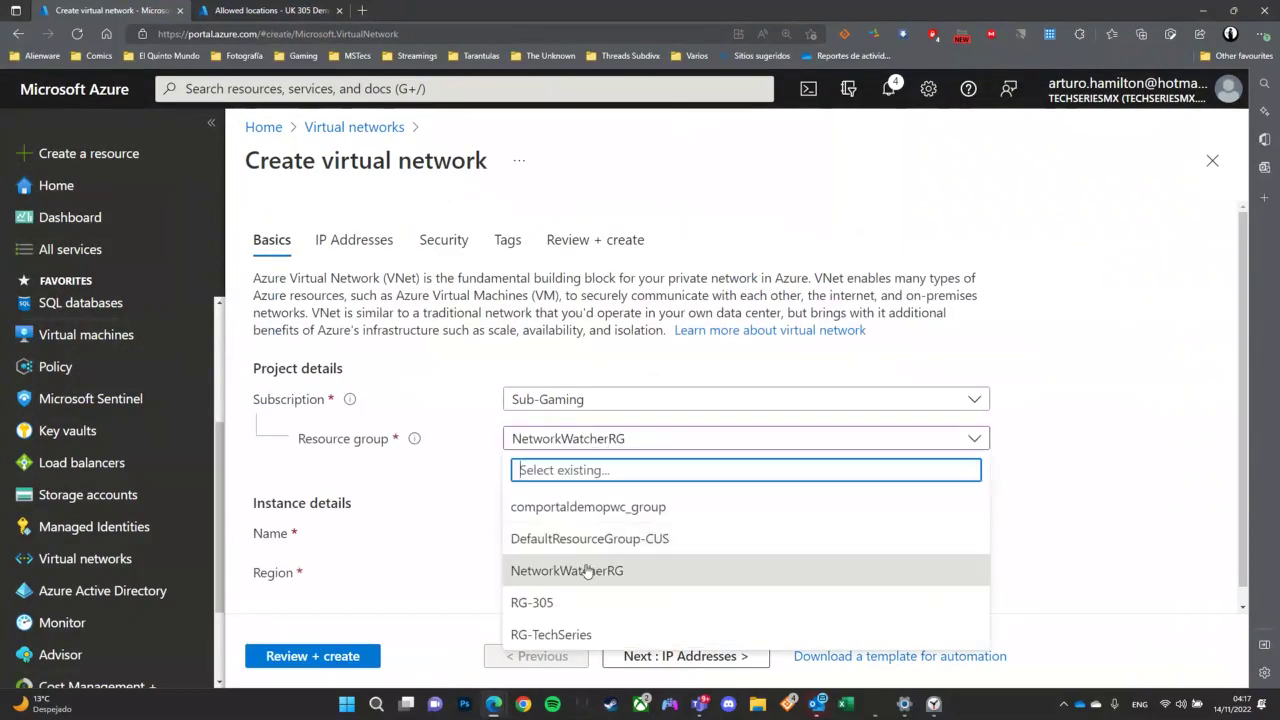
click(545, 603)
click(560, 533)
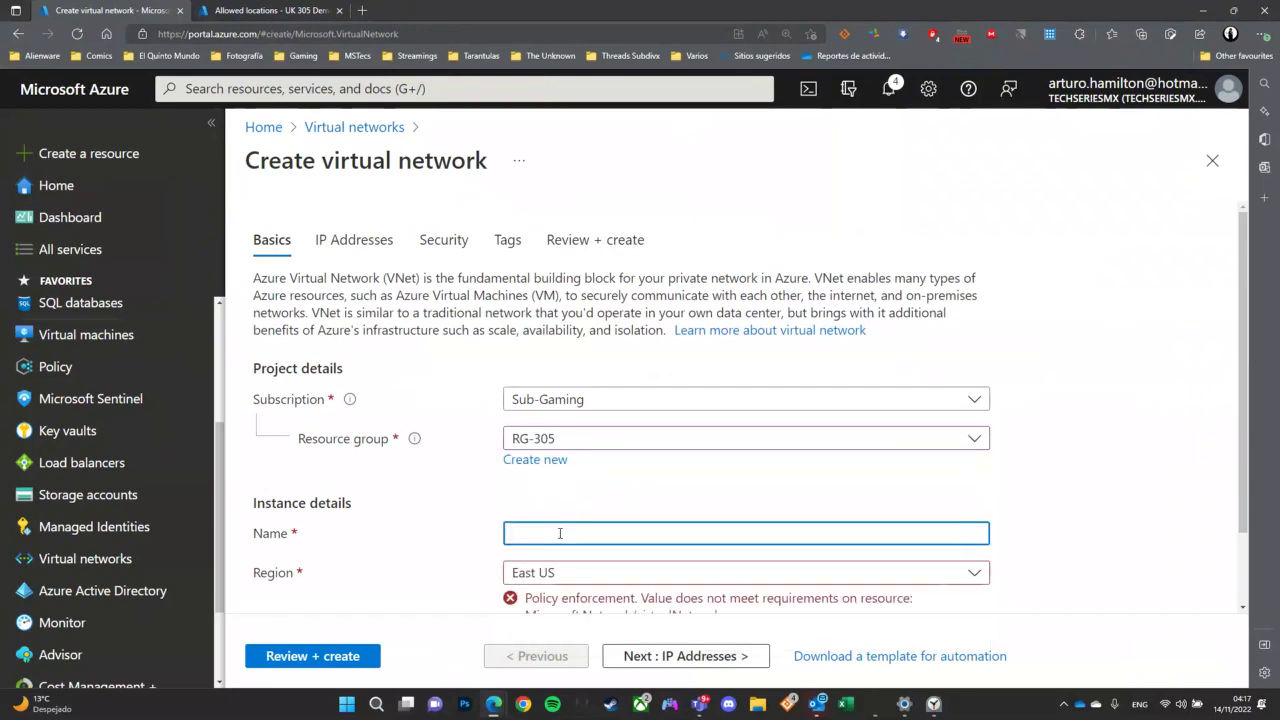
scroll(560, 533, down, 2)
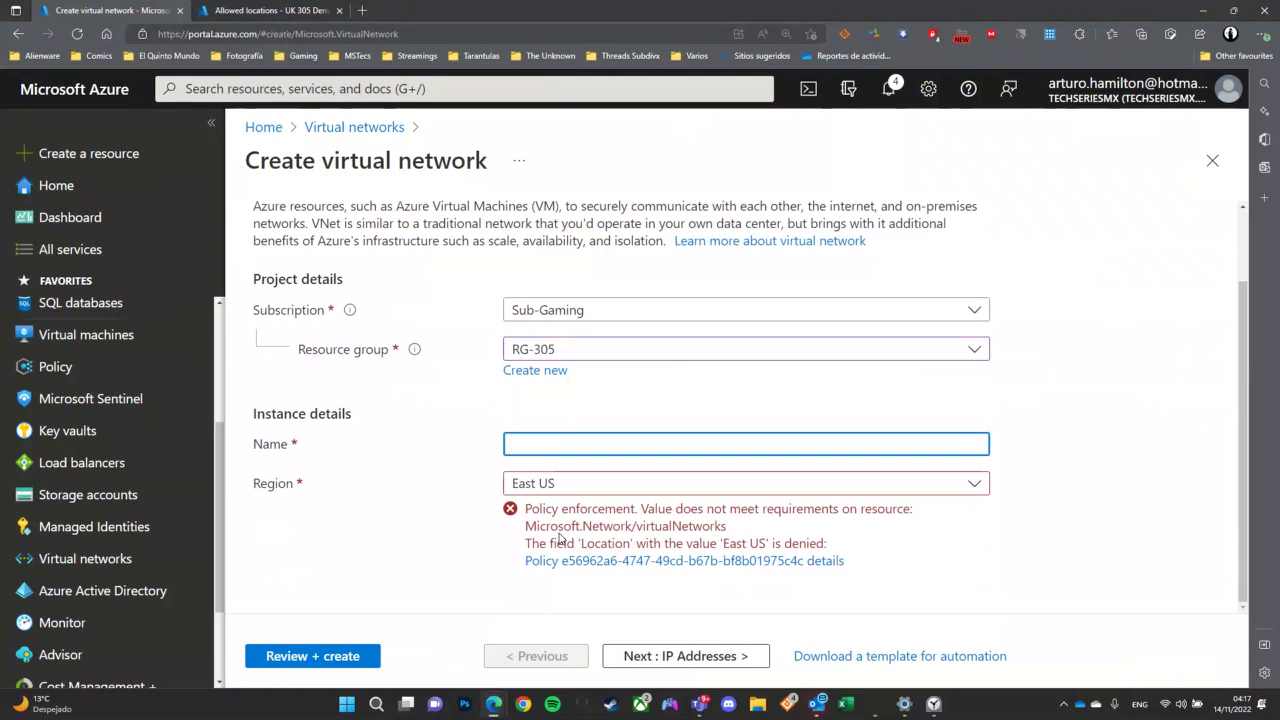
Step: Change the virtual network's resource group to RG-TechSeries and name the network Vnet01AZ-305
click(666, 362)
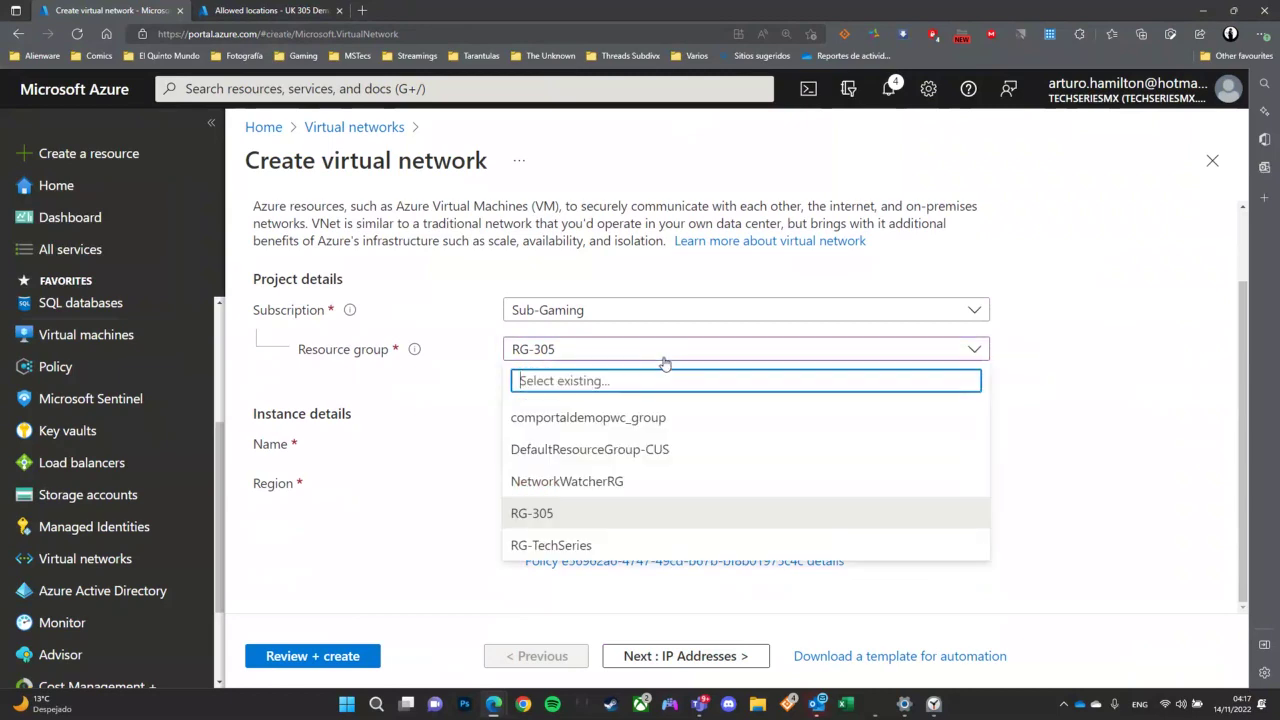
click(541, 552)
click(578, 519)
text(Vn)
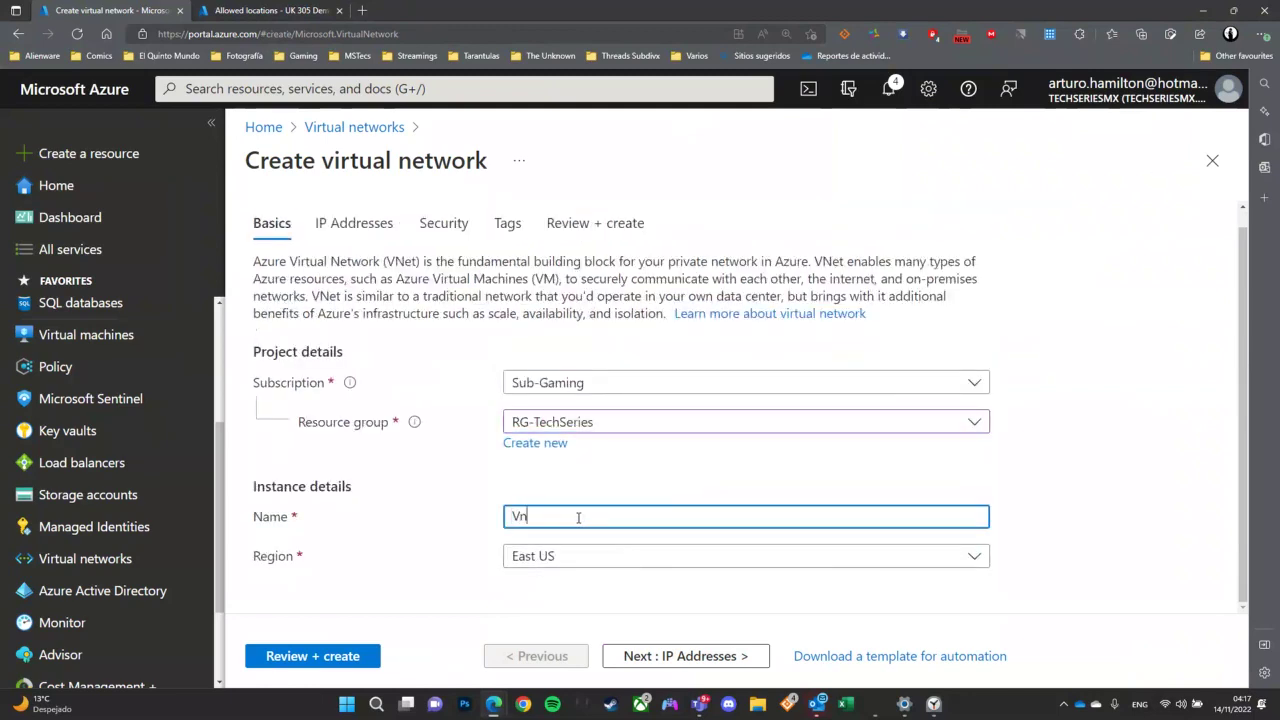
text(et01AZ-305)
Step: Validate and create the Vnet01AZ-305 virtual network, and dismiss the deployment notification
click(355, 664)
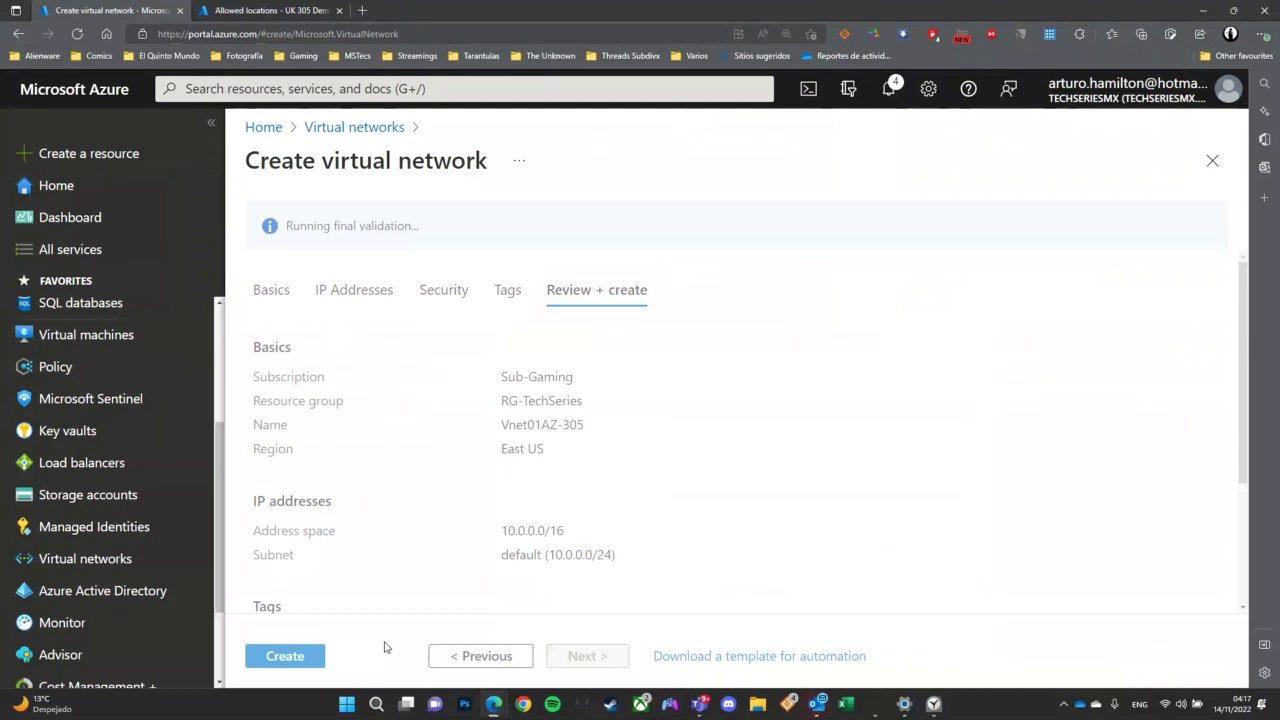
click(308, 654)
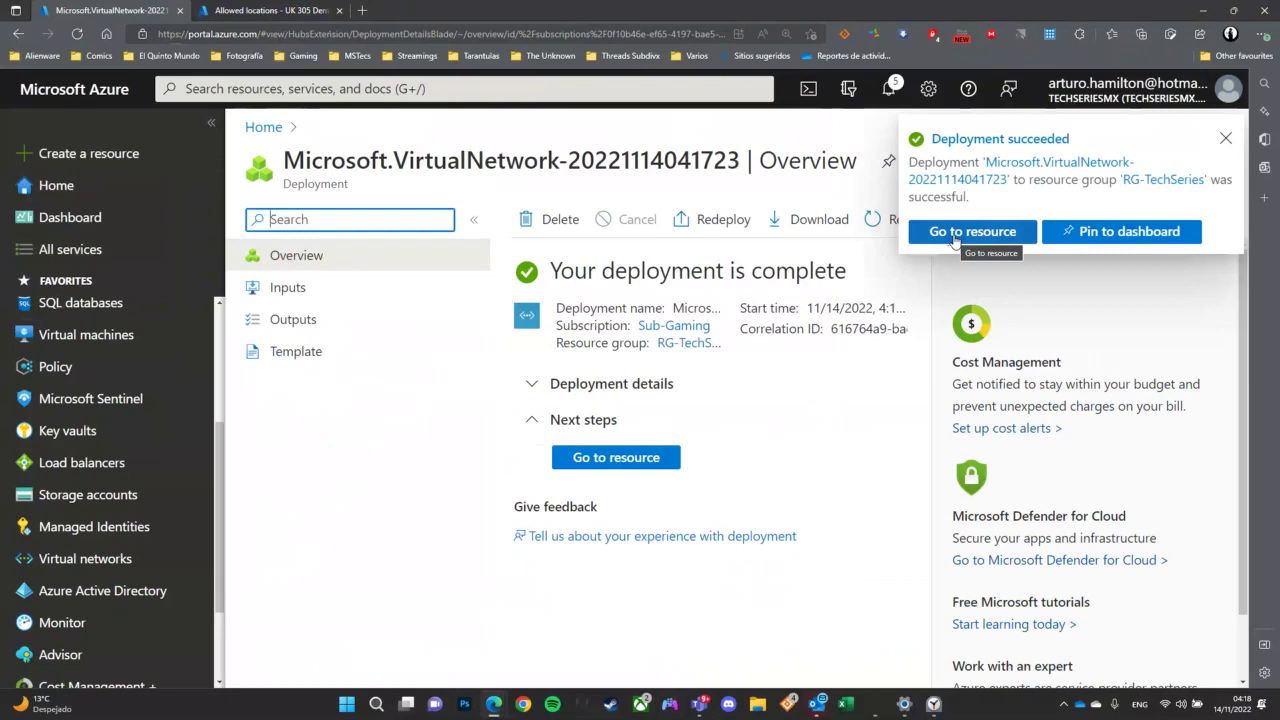
click(1224, 140)
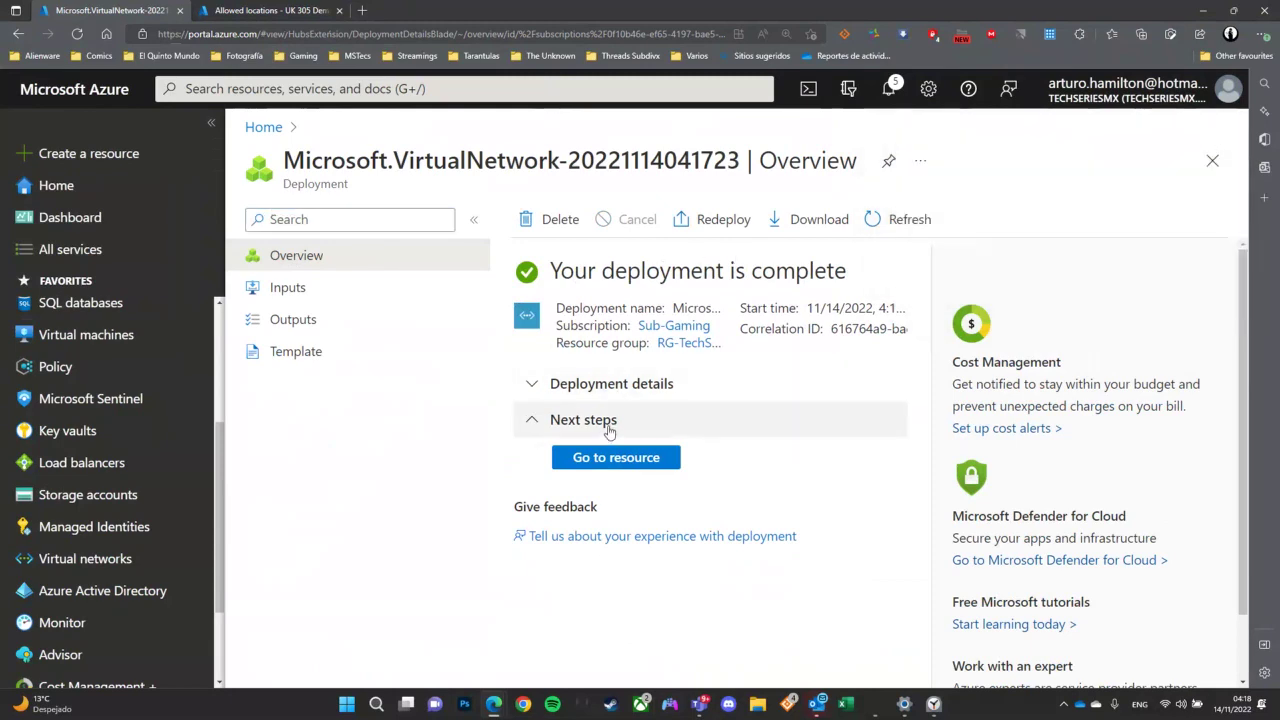
Step: Refresh the list of virtual networks and open Vnet01AZ-305 to view its overview
click(82, 561)
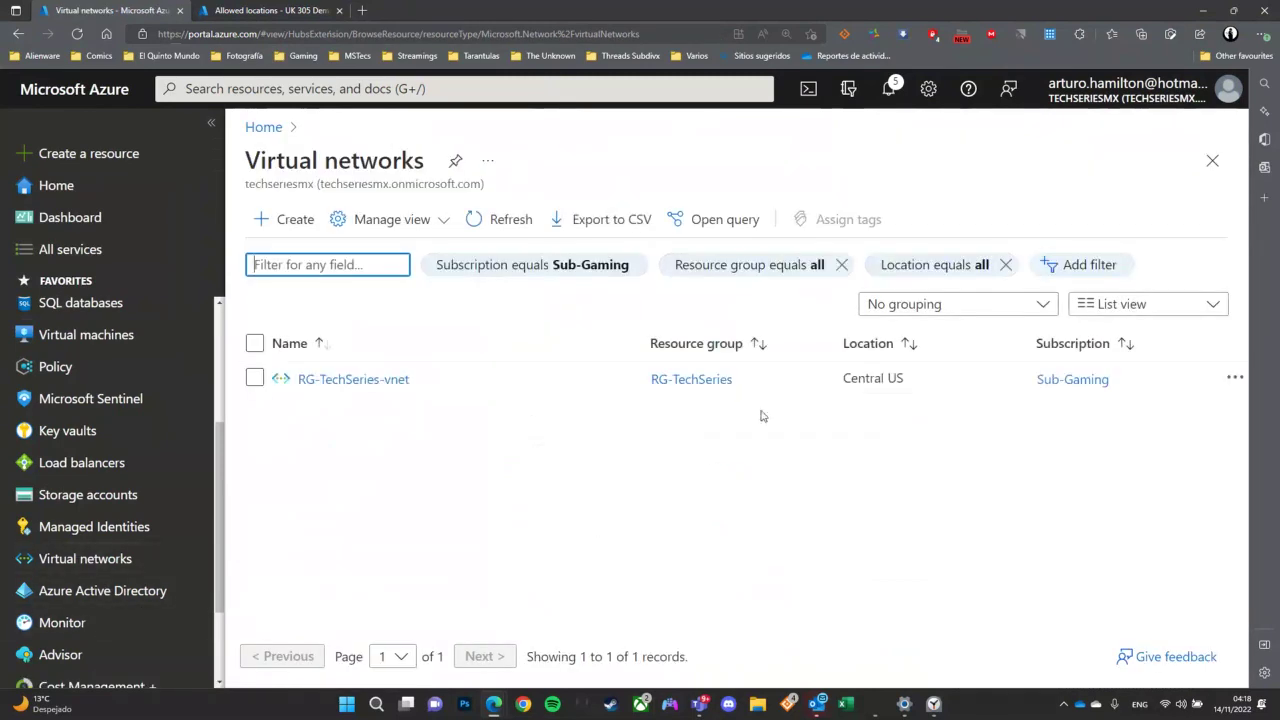
click(490, 232)
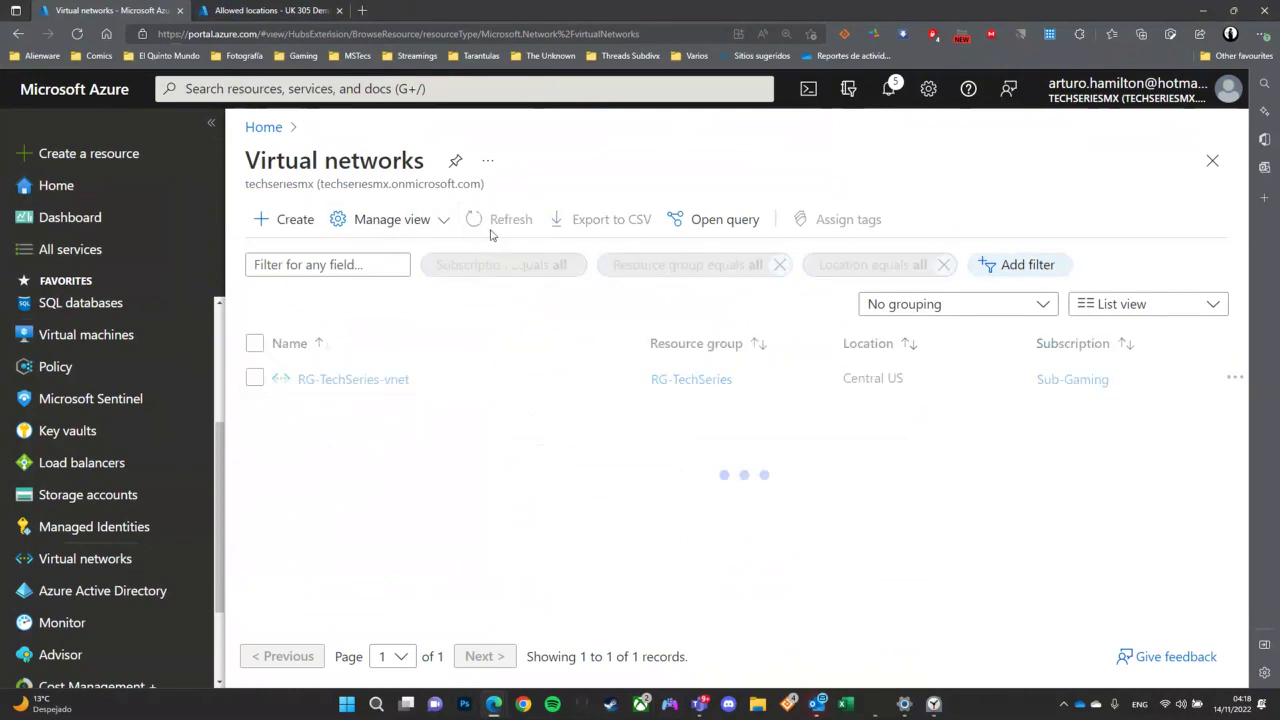
click(316, 418)
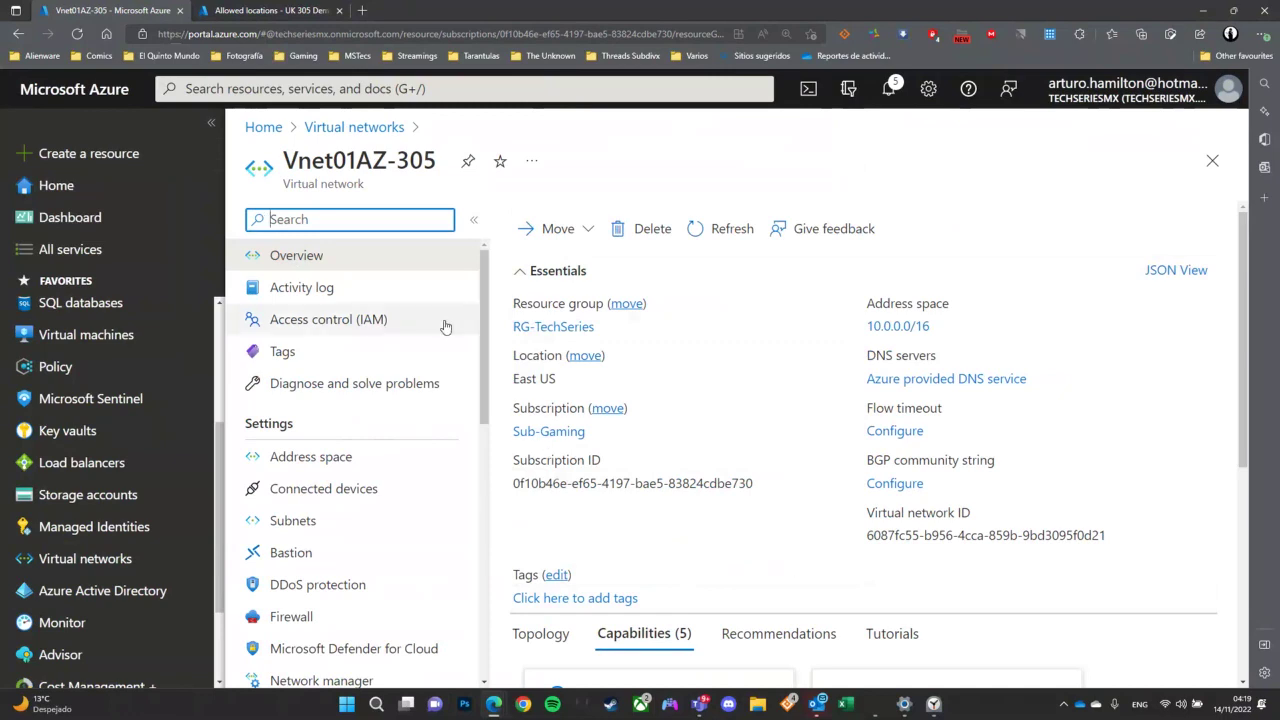
Step: Open the role assignments in Vnet01AZ-305's access control and start adding a new role assignment
click(210, 124)
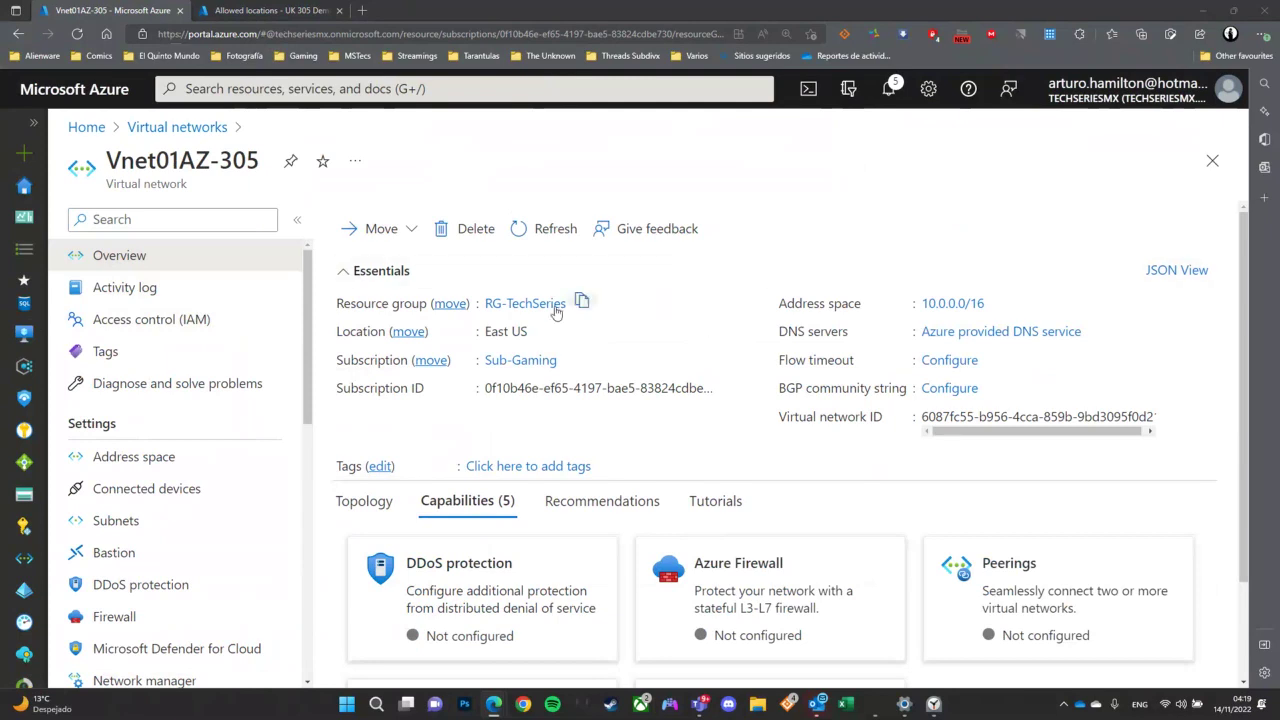
click(103, 329)
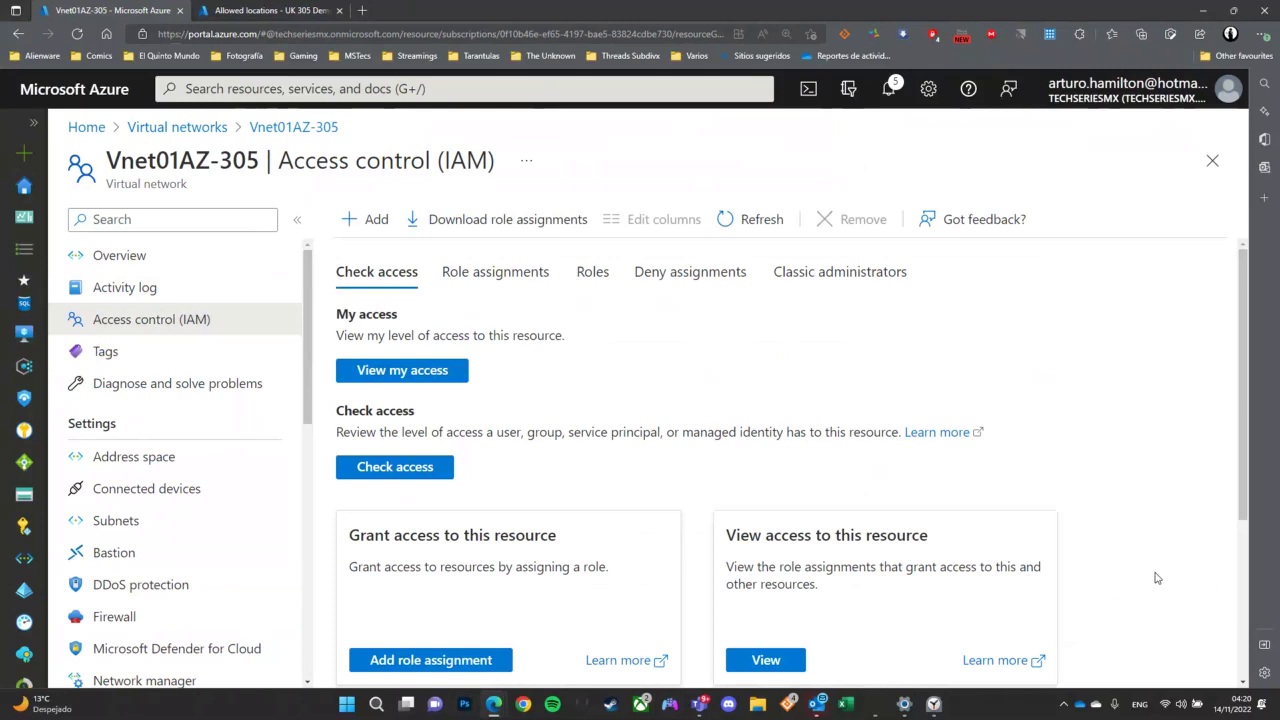
click(481, 274)
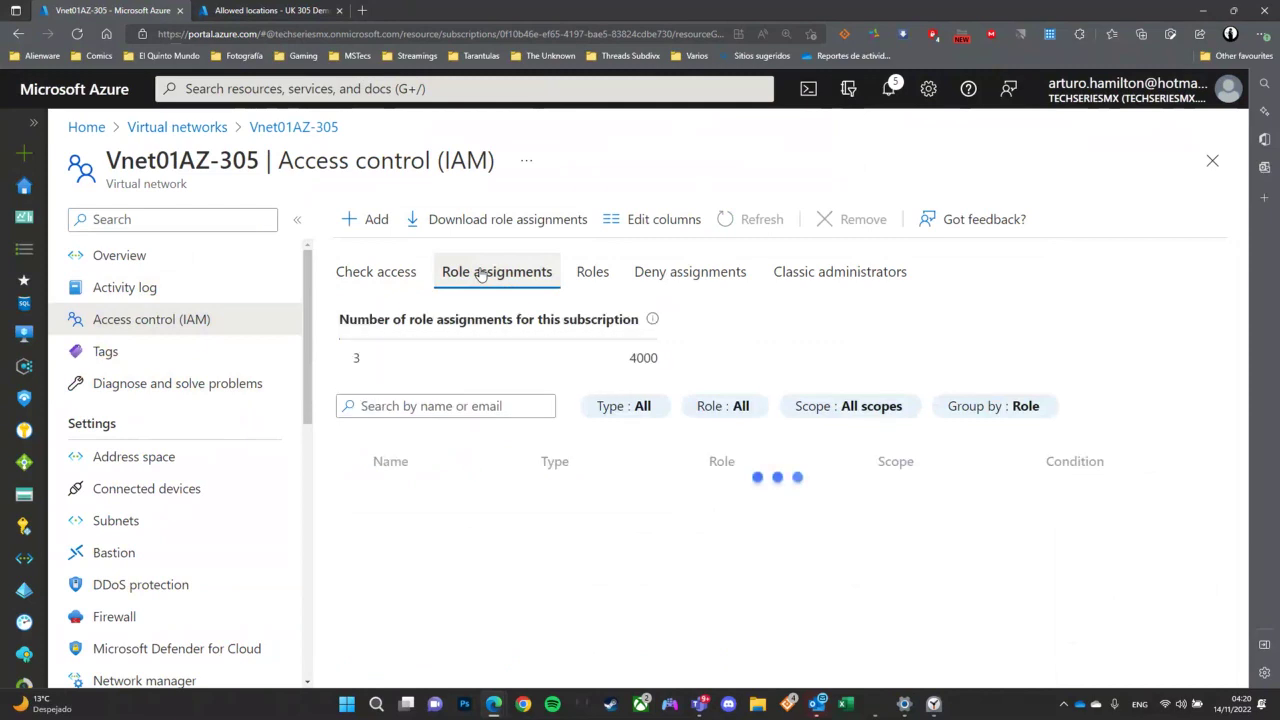
click(364, 220)
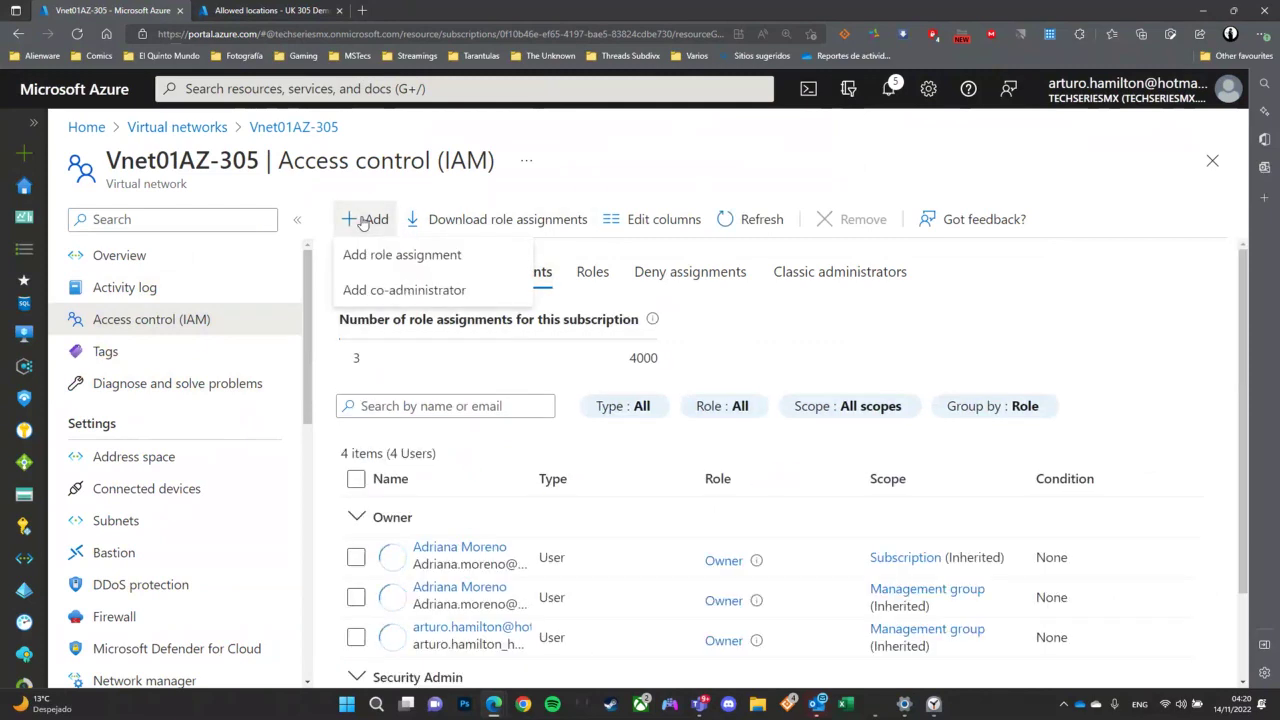
click(383, 252)
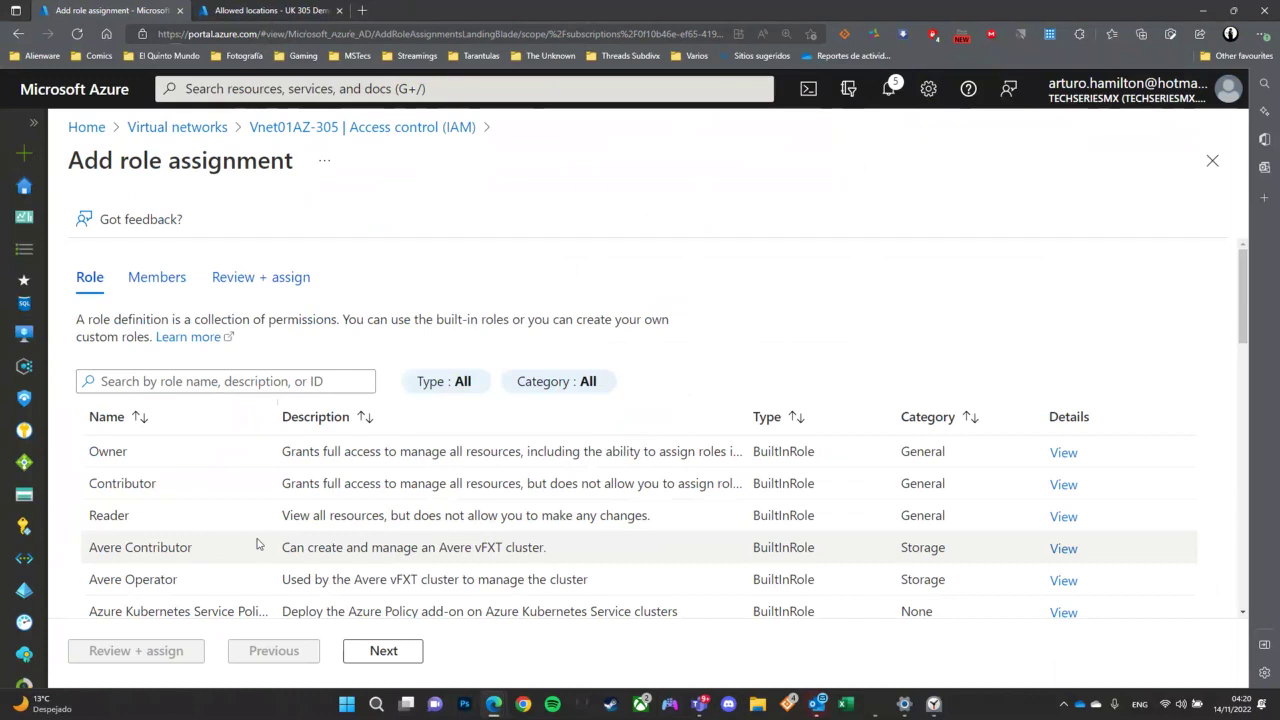
Step: Examine the available built-in roles, especially Owner, Contributor, Reader and User Access Administrator
scroll(152, 505, down, 2)
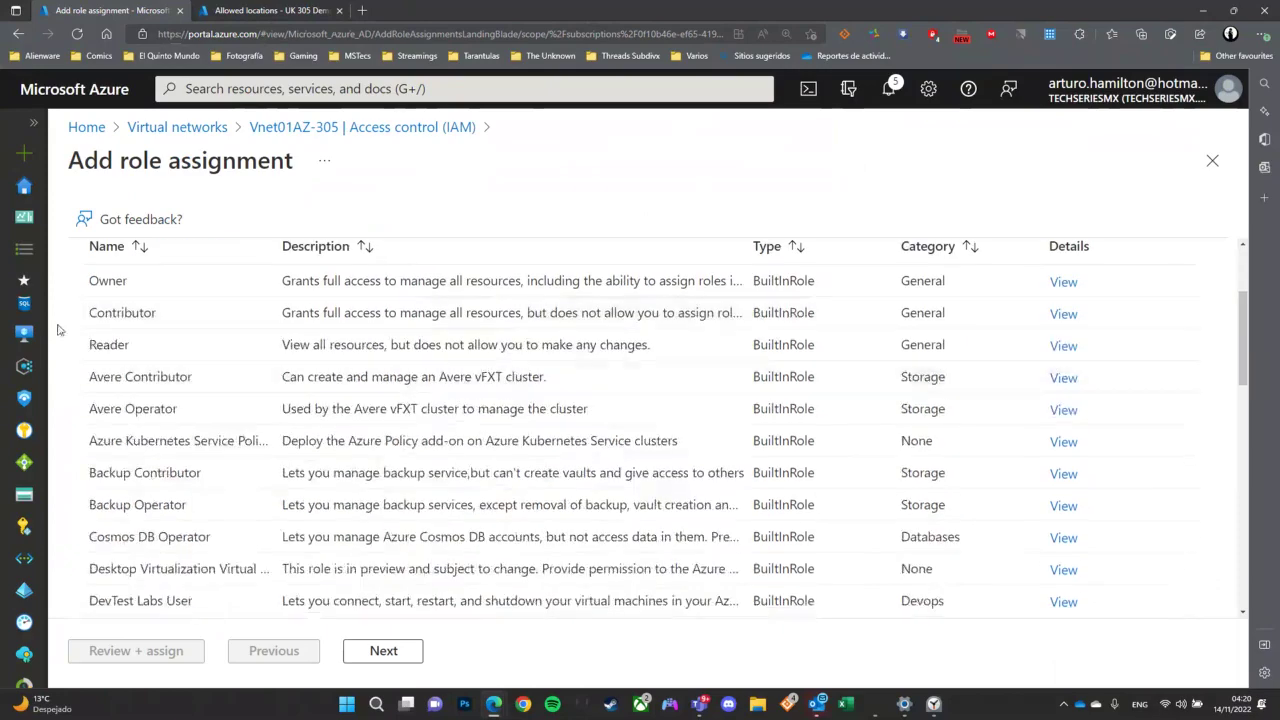
drag(84, 282, 1115, 348)
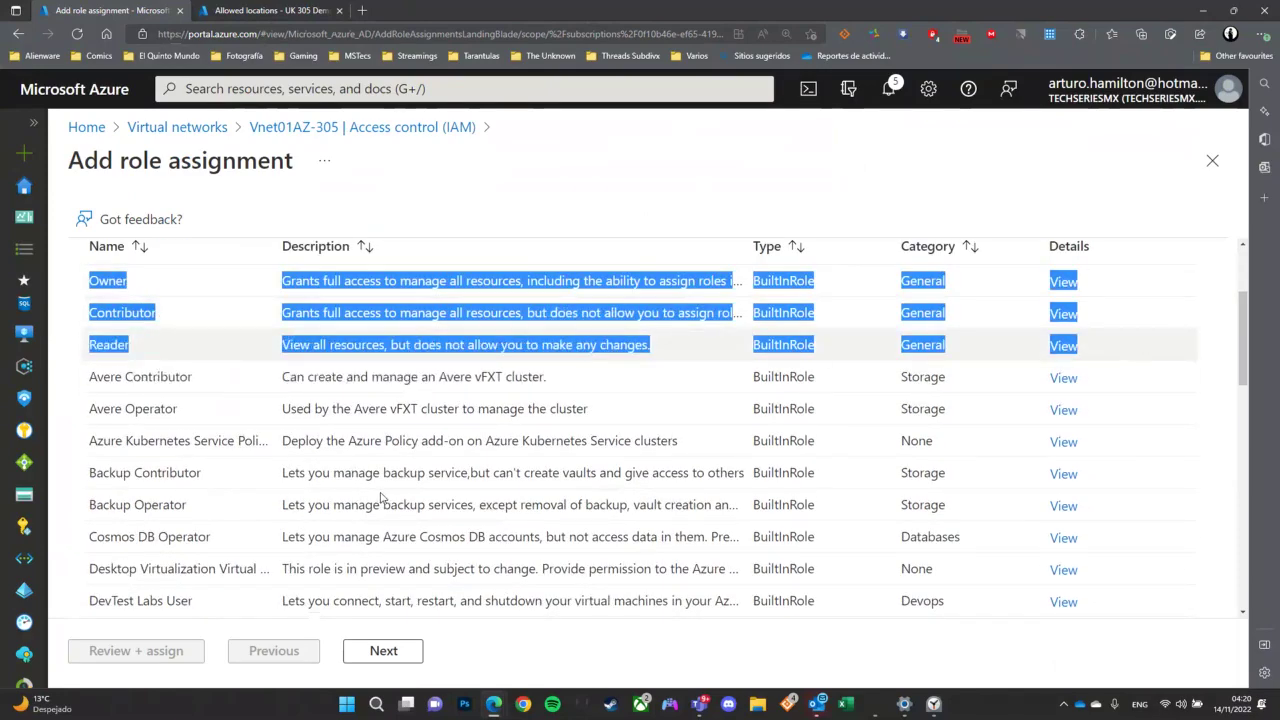
scroll(383, 502, down, 6)
scroll(383, 502, down, 3)
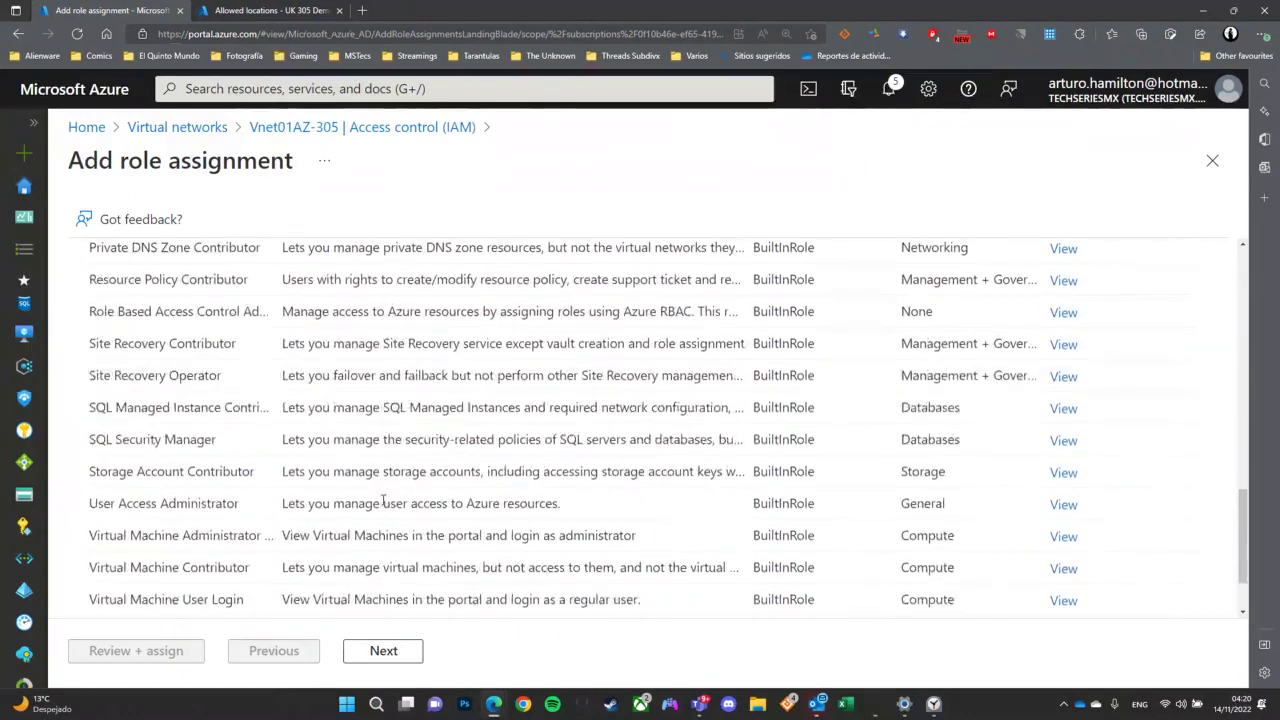
drag(88, 409, 310, 427)
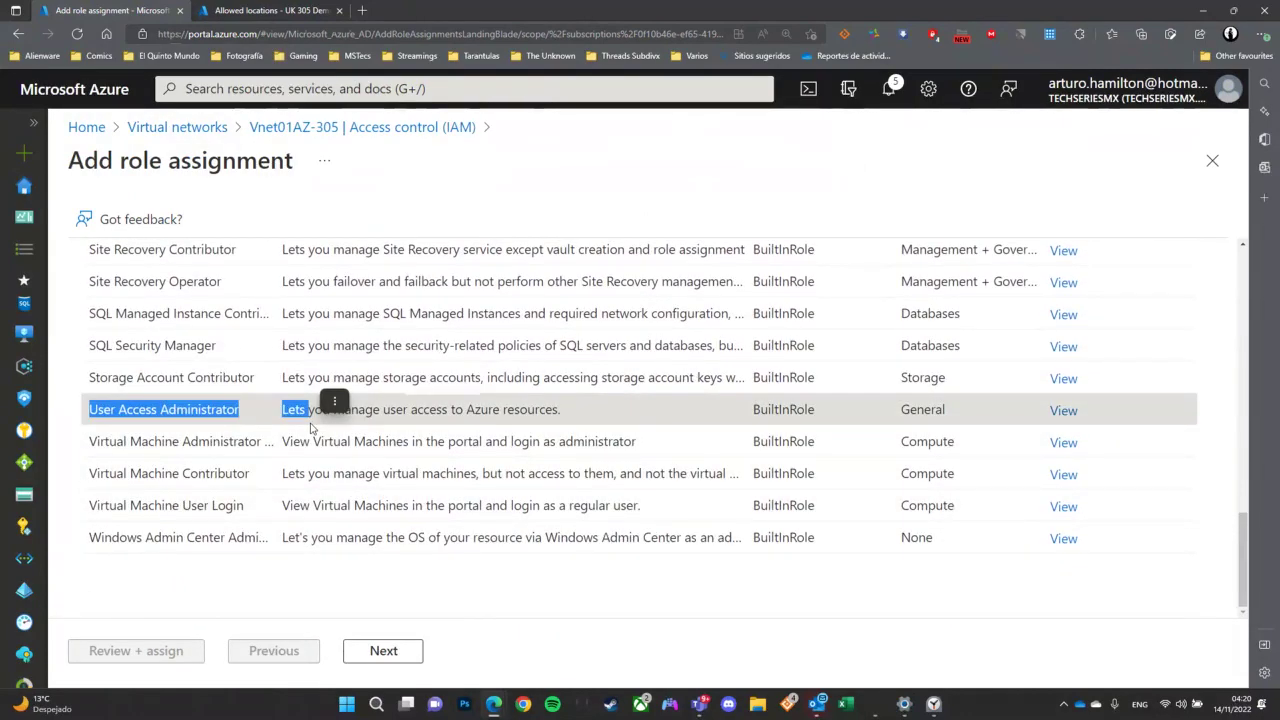
scroll(295, 410, up, 10)
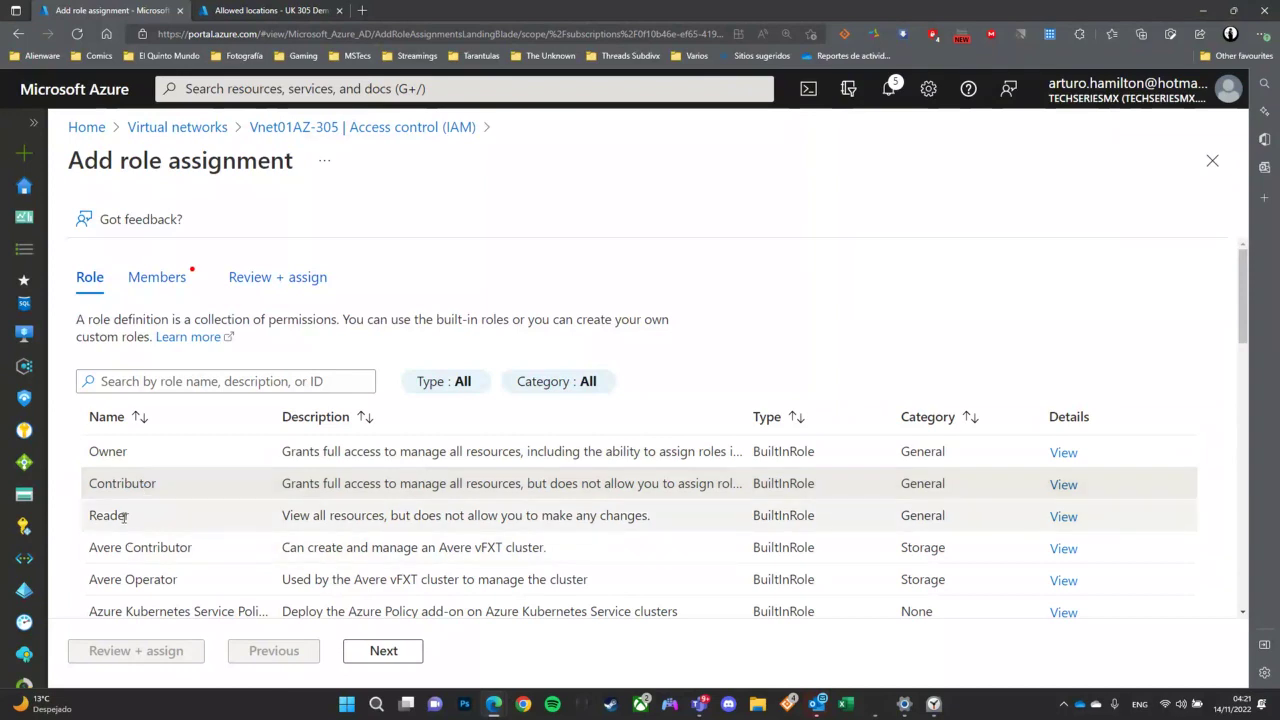
double_click(122, 517)
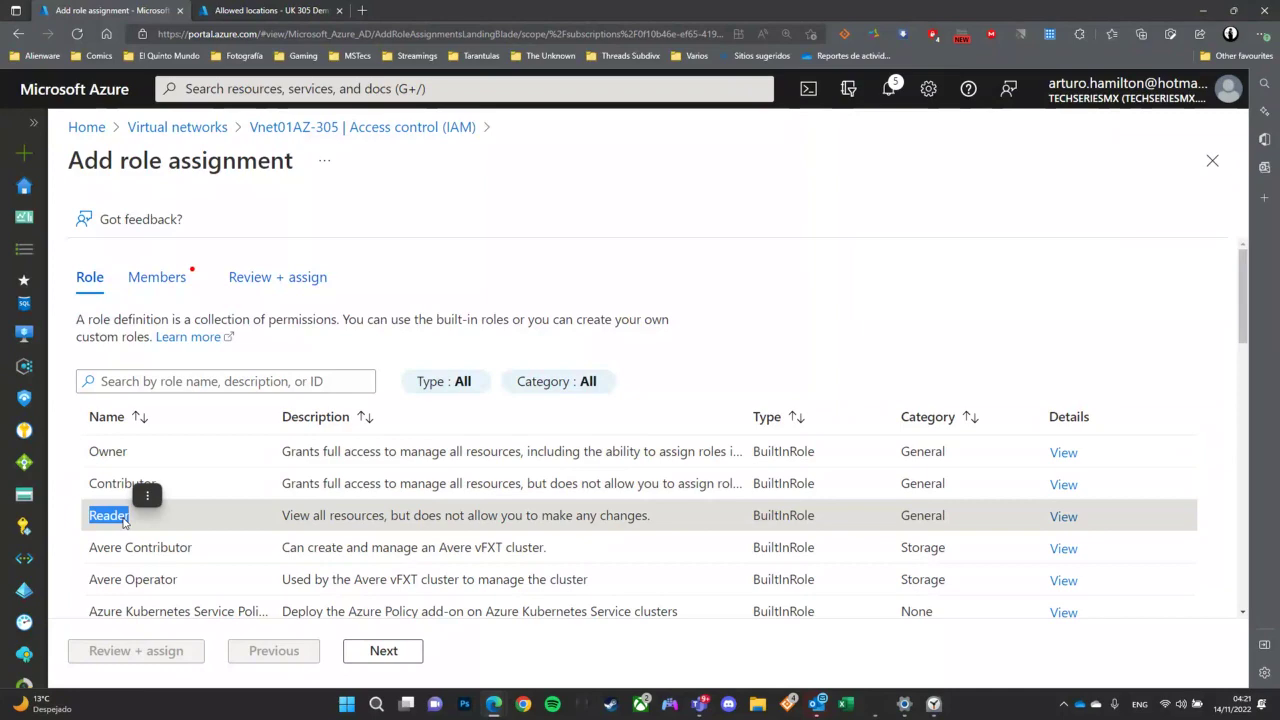
scroll(122, 517, down, 20)
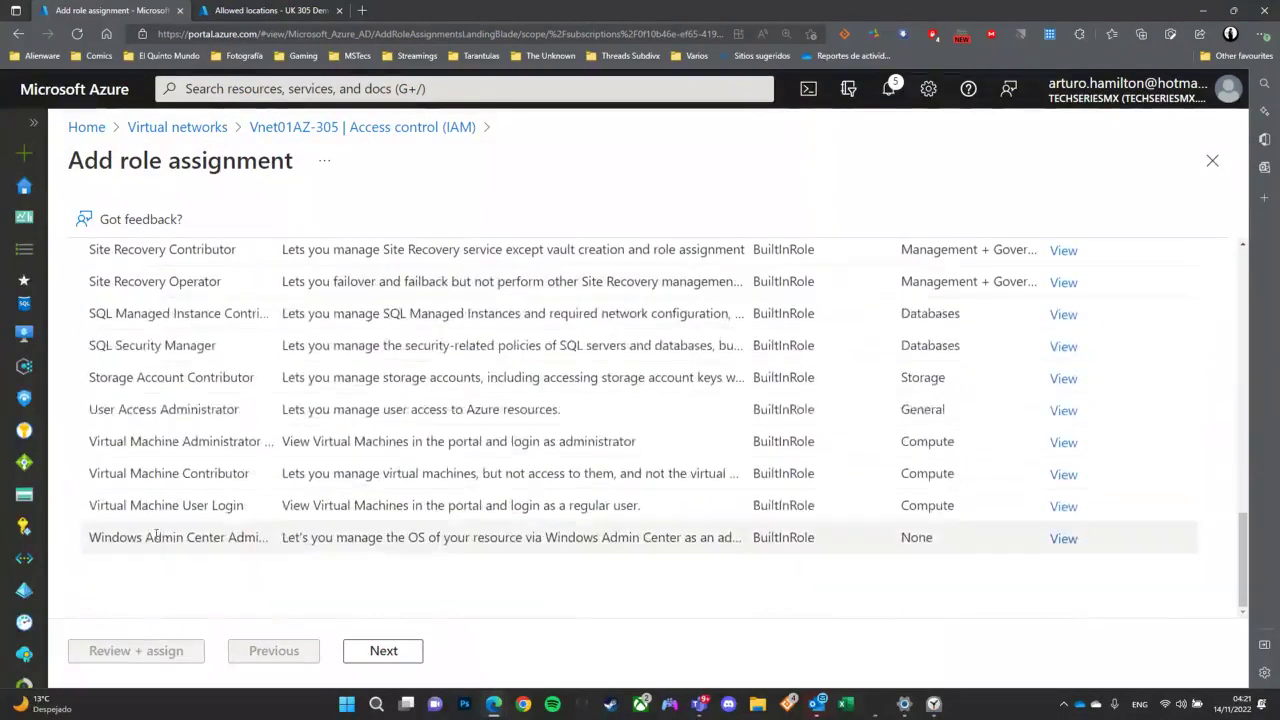
double_click(164, 410)
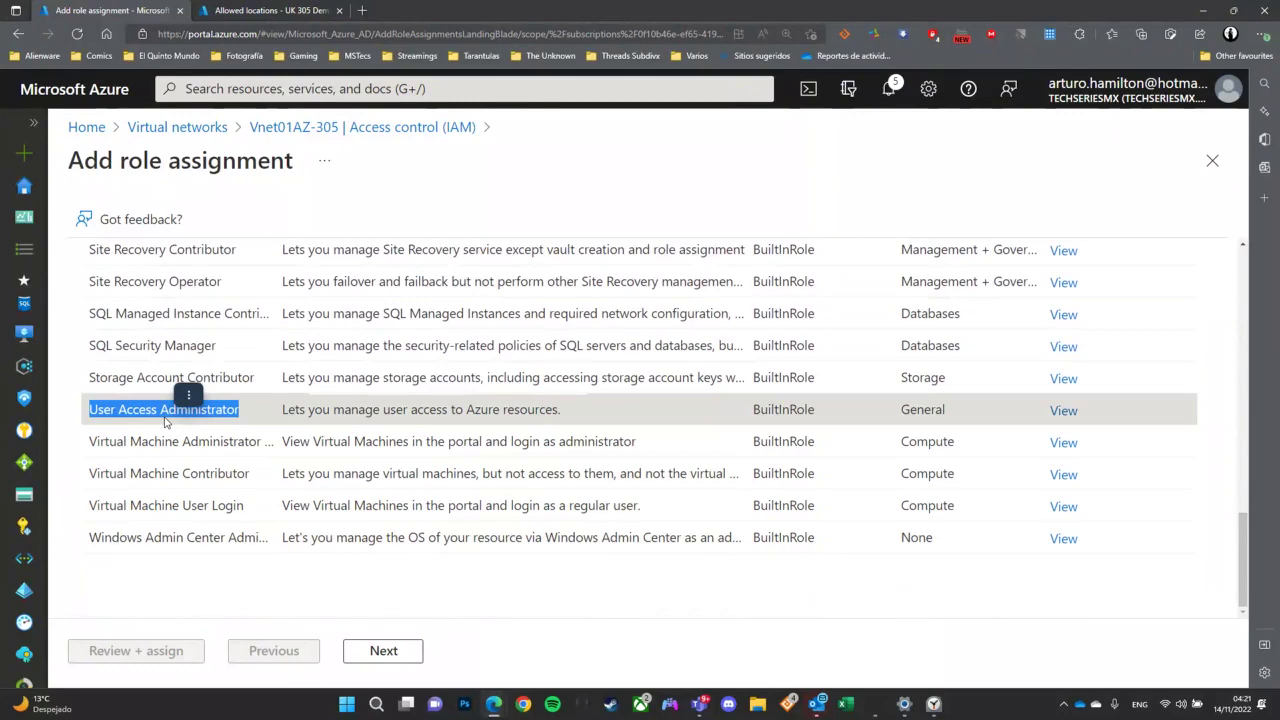
scroll(165, 421, up, 15)
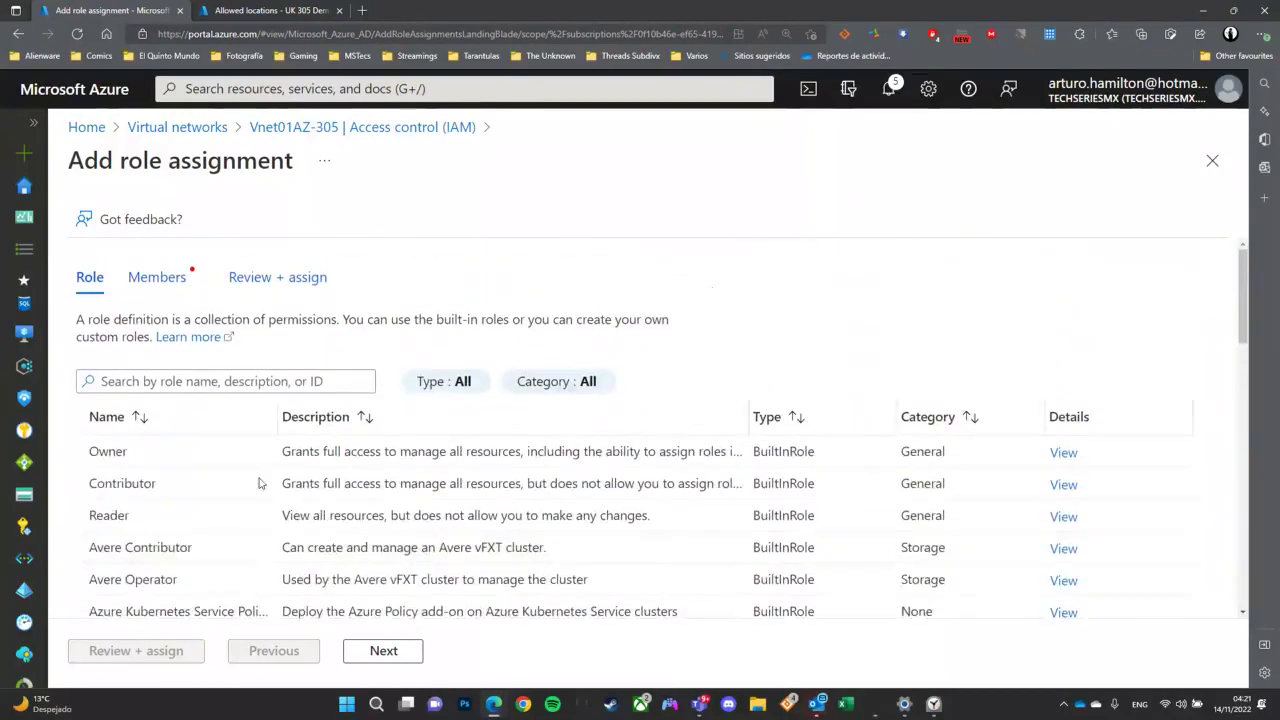
Step: Choose the Contributor role for the assignment and continue to its members
click(143, 488)
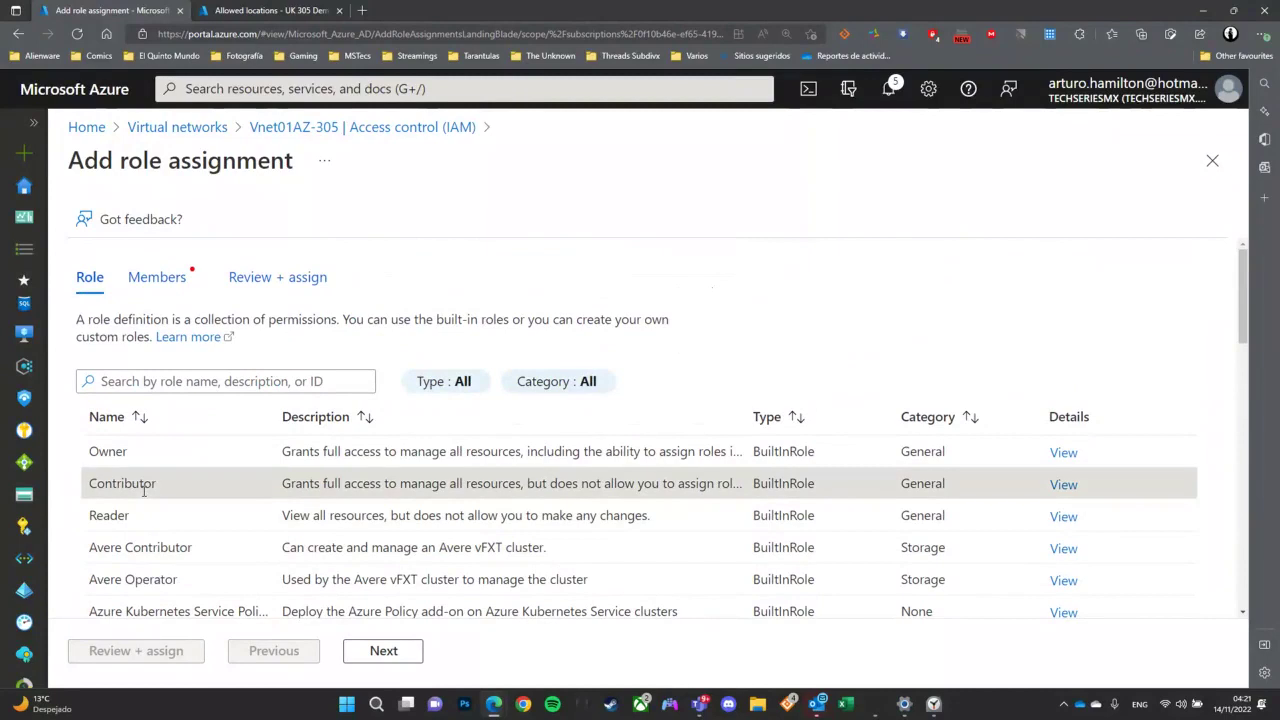
click(384, 664)
scroll(260, 486, down, 2)
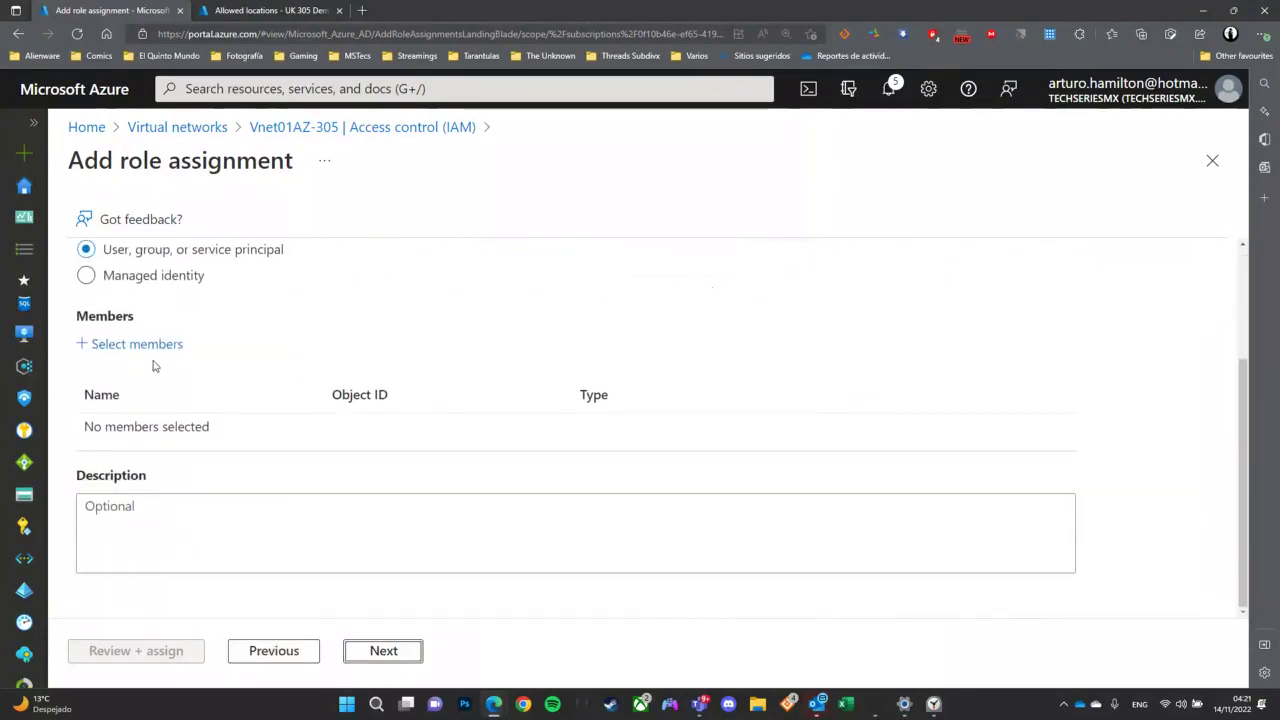
click(137, 343)
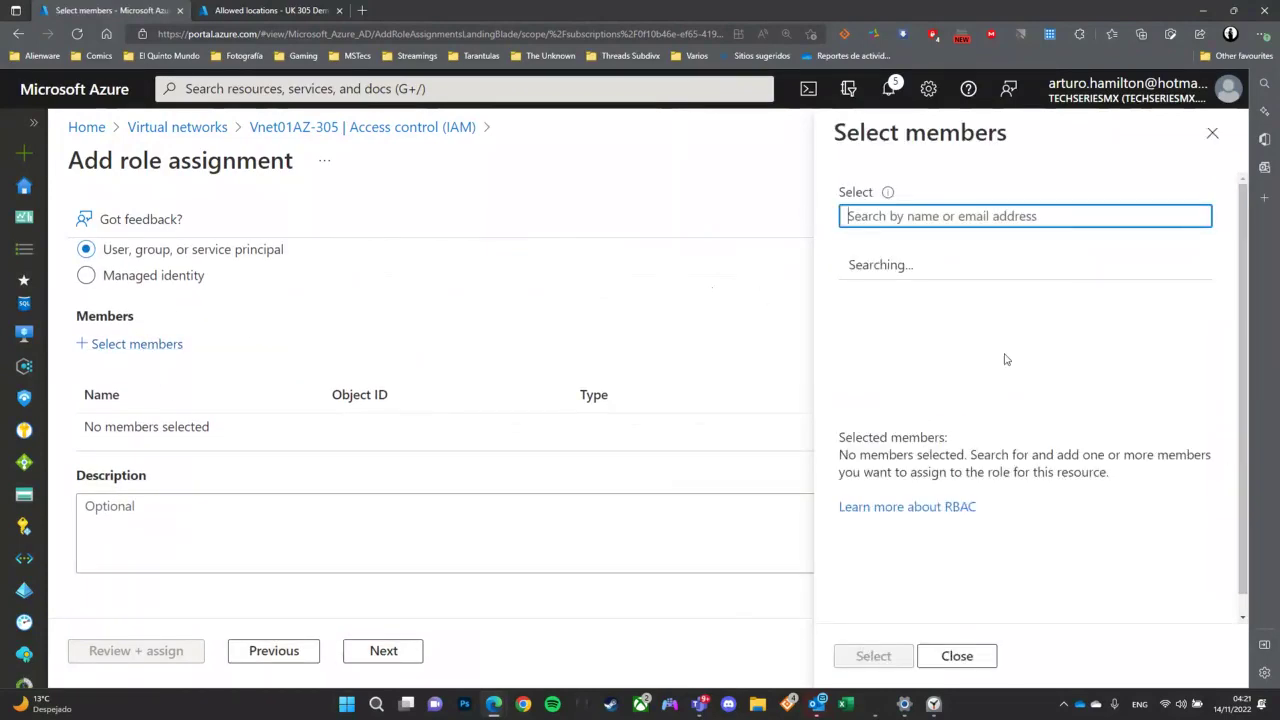
scroll(1006, 362, down, 5)
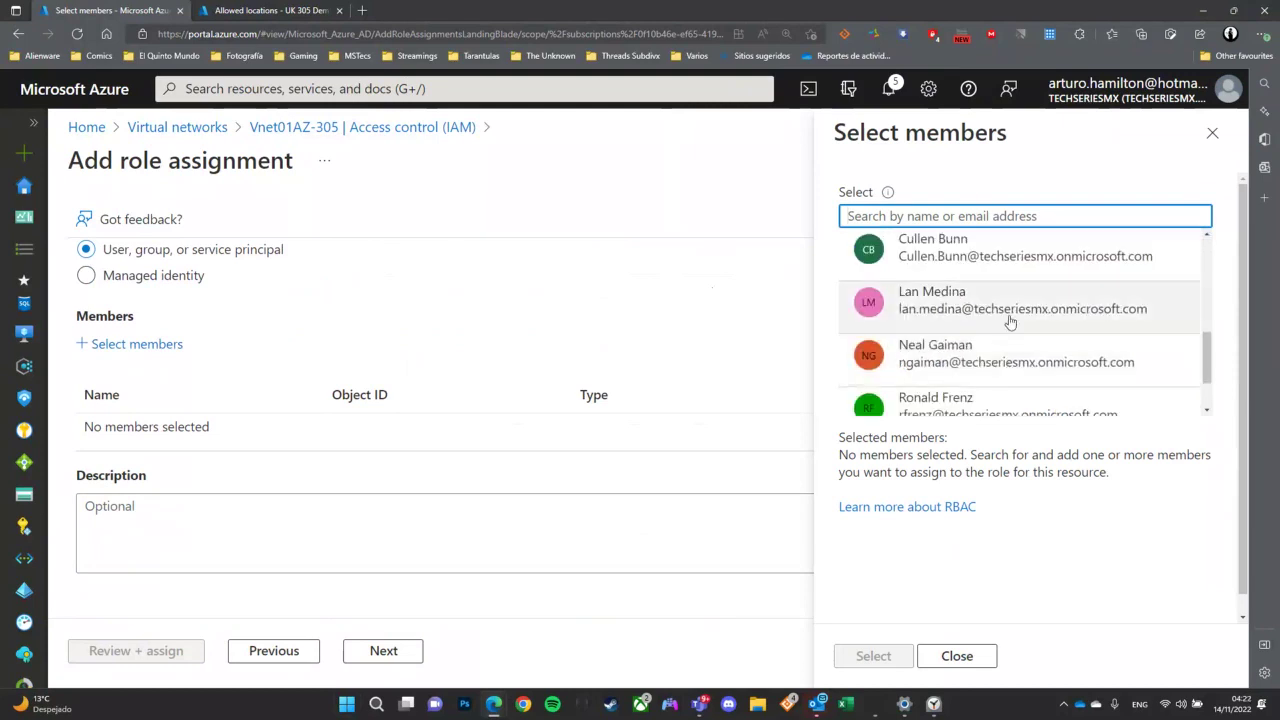
click(987, 252)
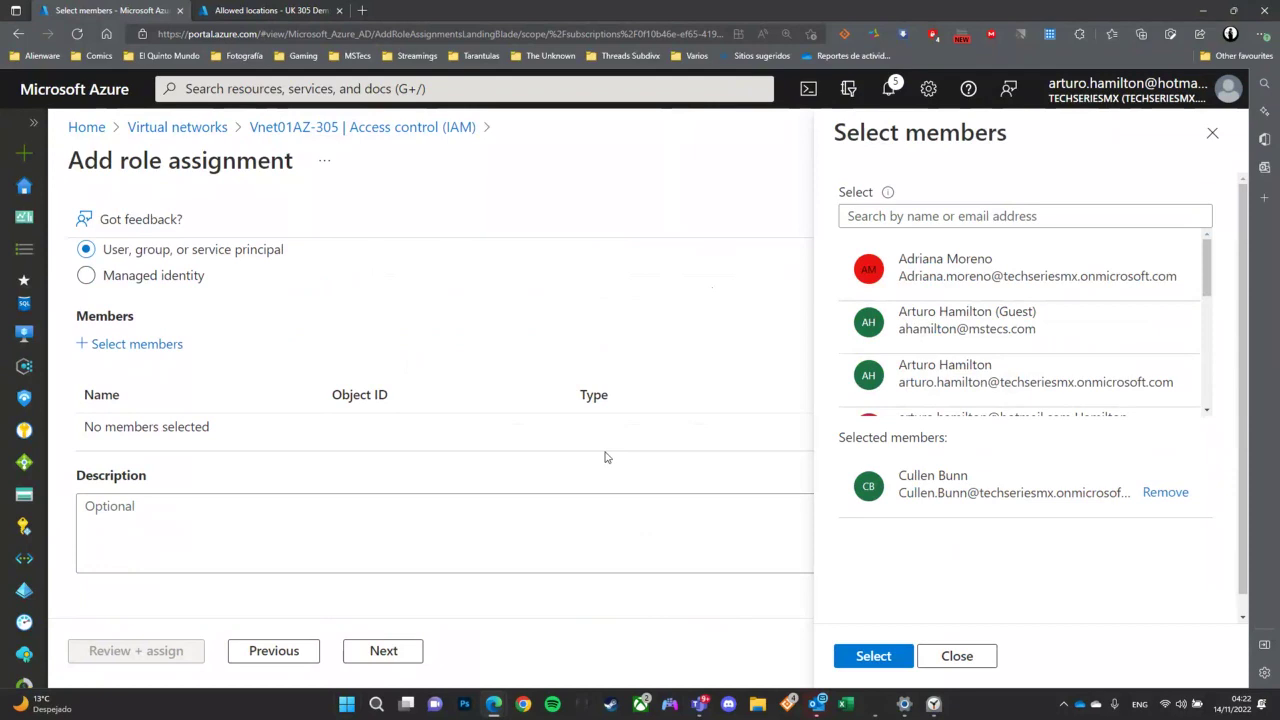
scroll(604, 457, up, 3)
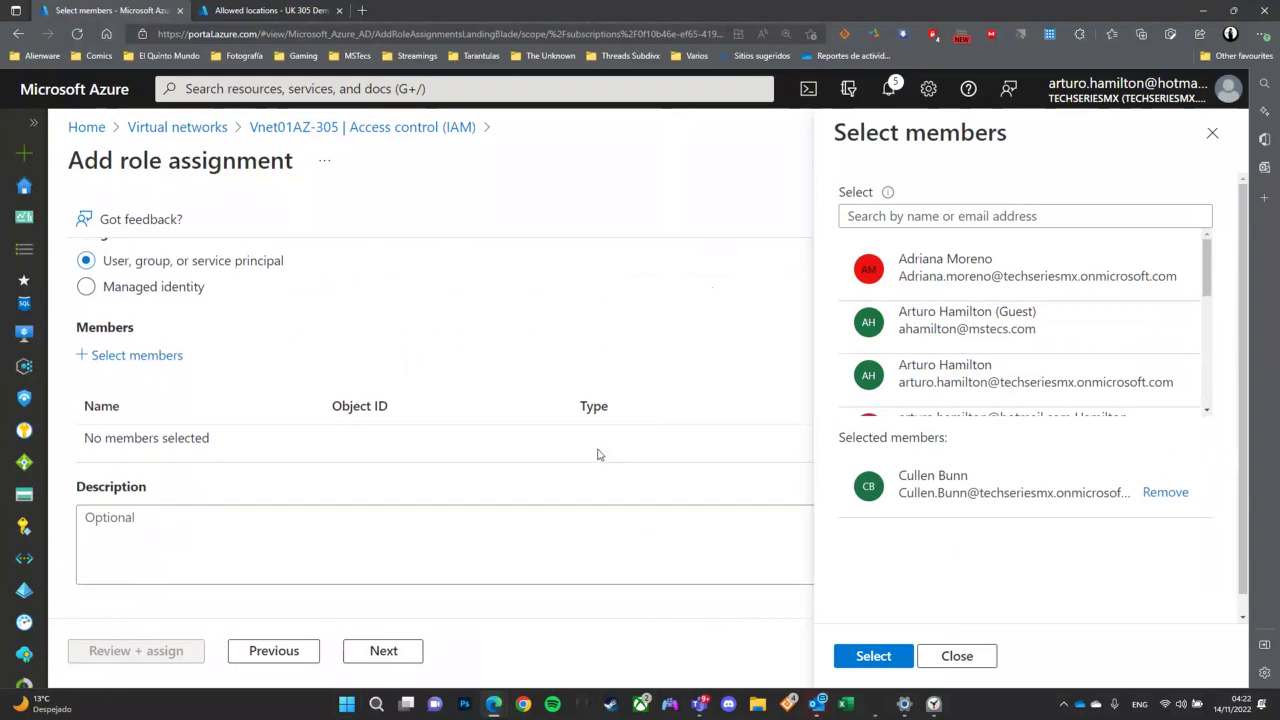
click(410, 659)
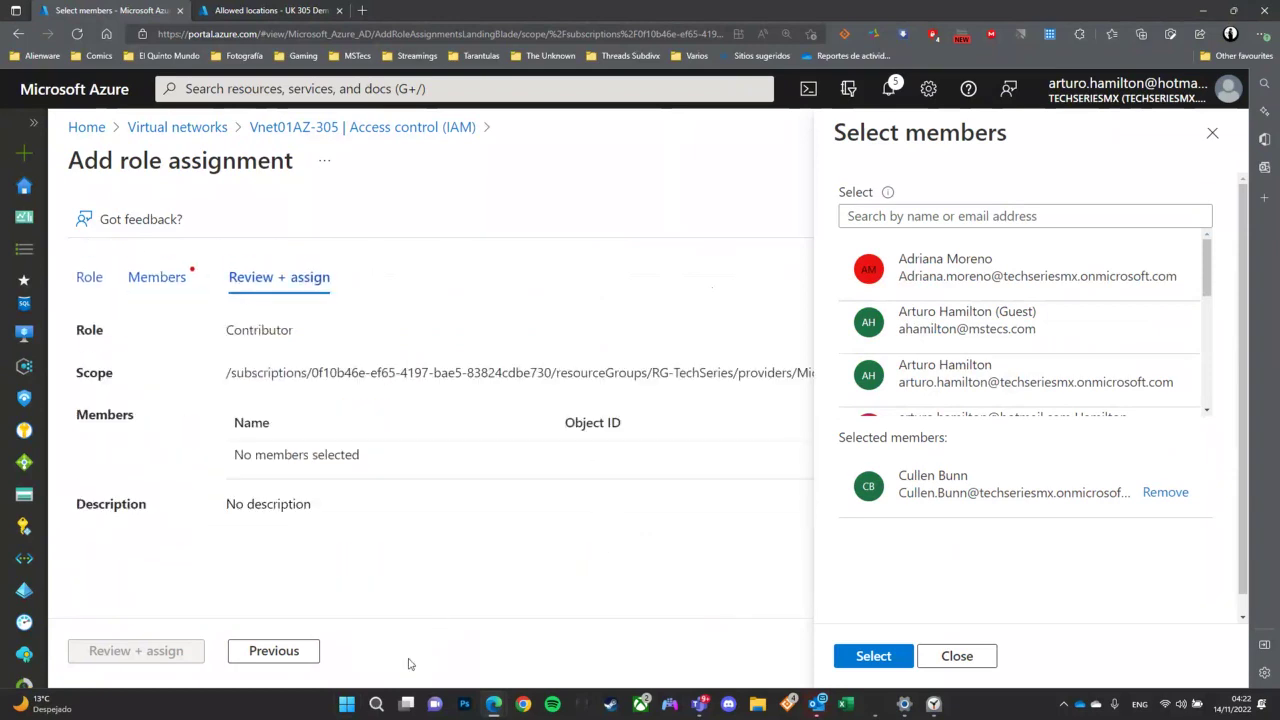
click(1212, 133)
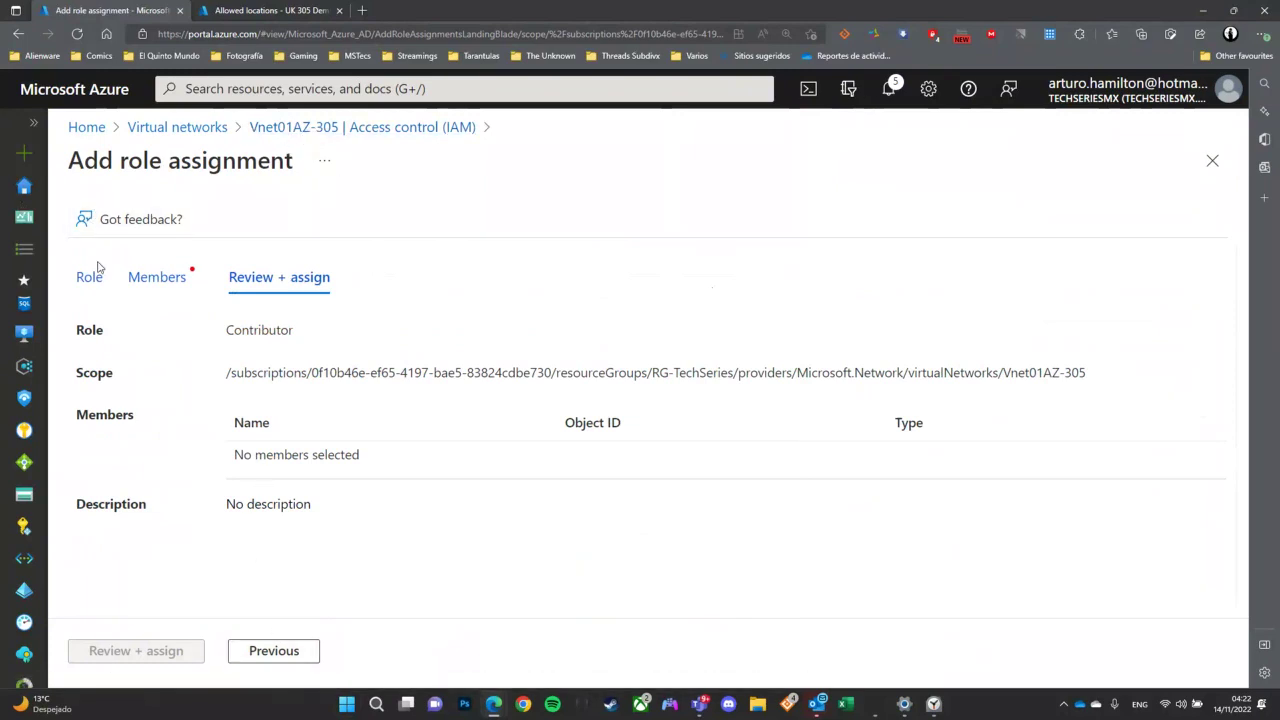
Step: Add the chosen directory user as the assignment's member, then review and assign the Contributor role on Vnet01AZ-305
click(157, 277)
scroll(420, 345, down, 3)
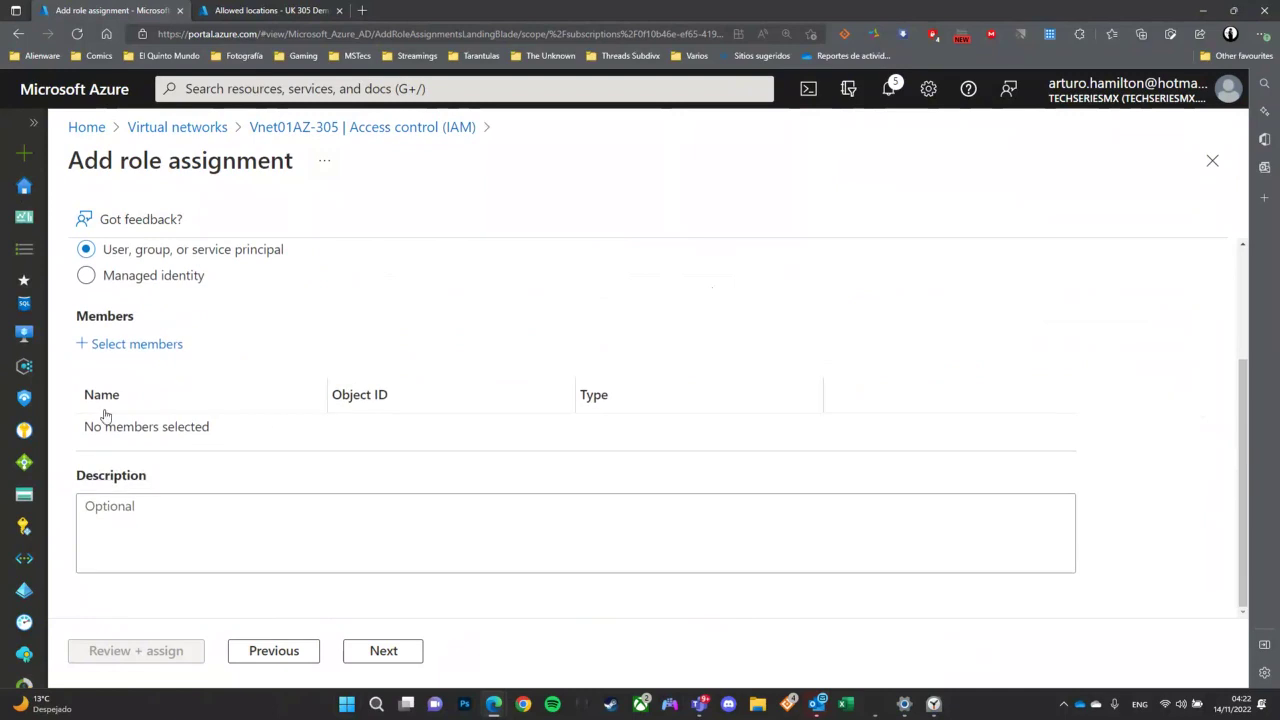
click(130, 344)
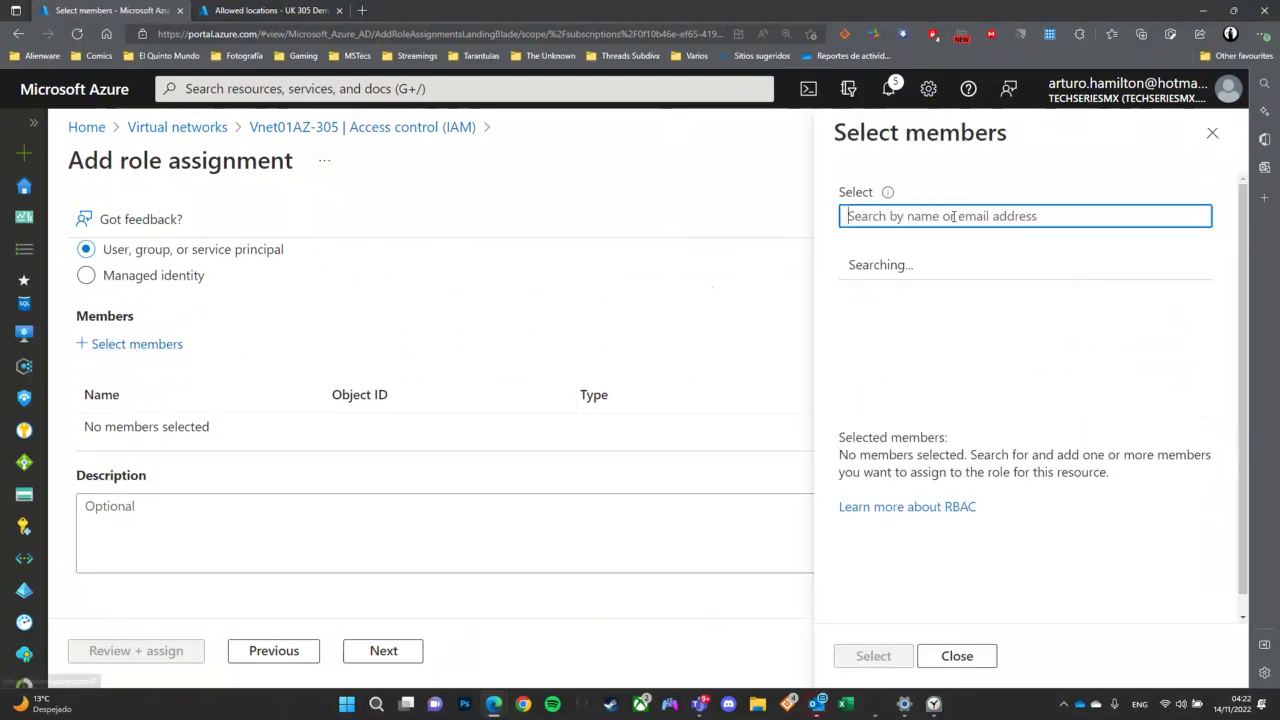
scroll(994, 363, down, 3)
scroll(986, 328, down, 1)
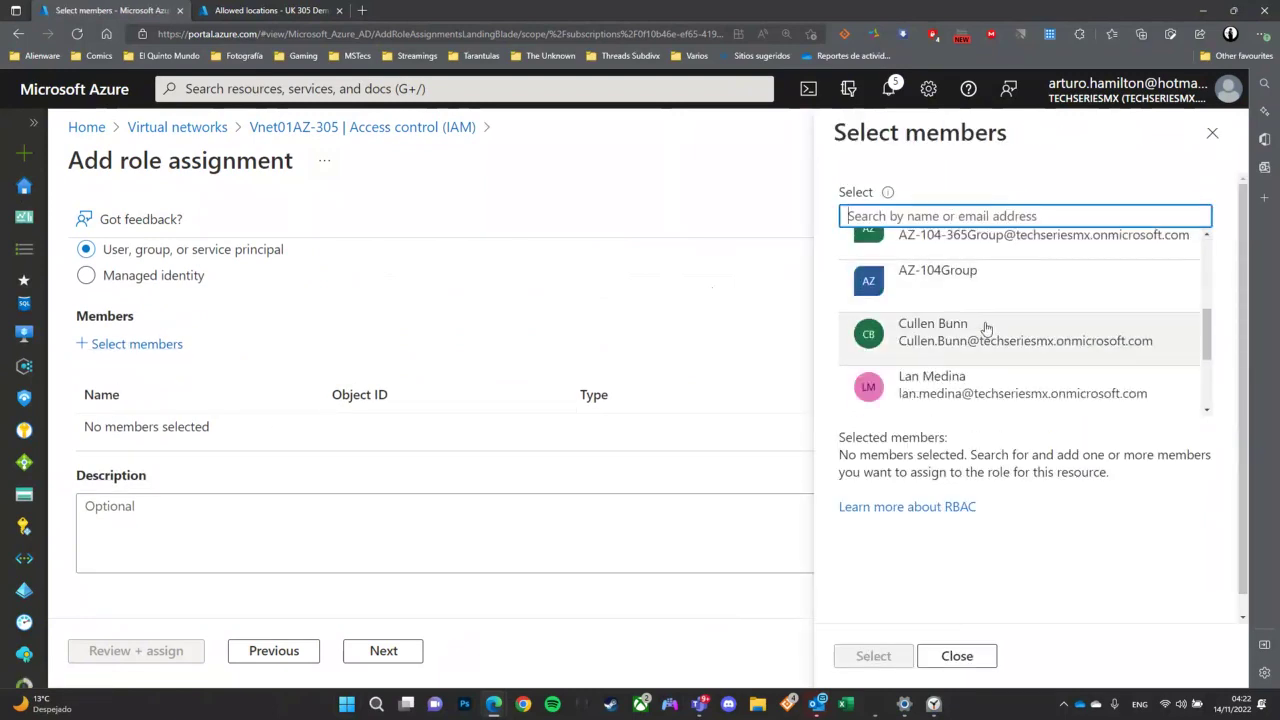
click(986, 328)
click(889, 656)
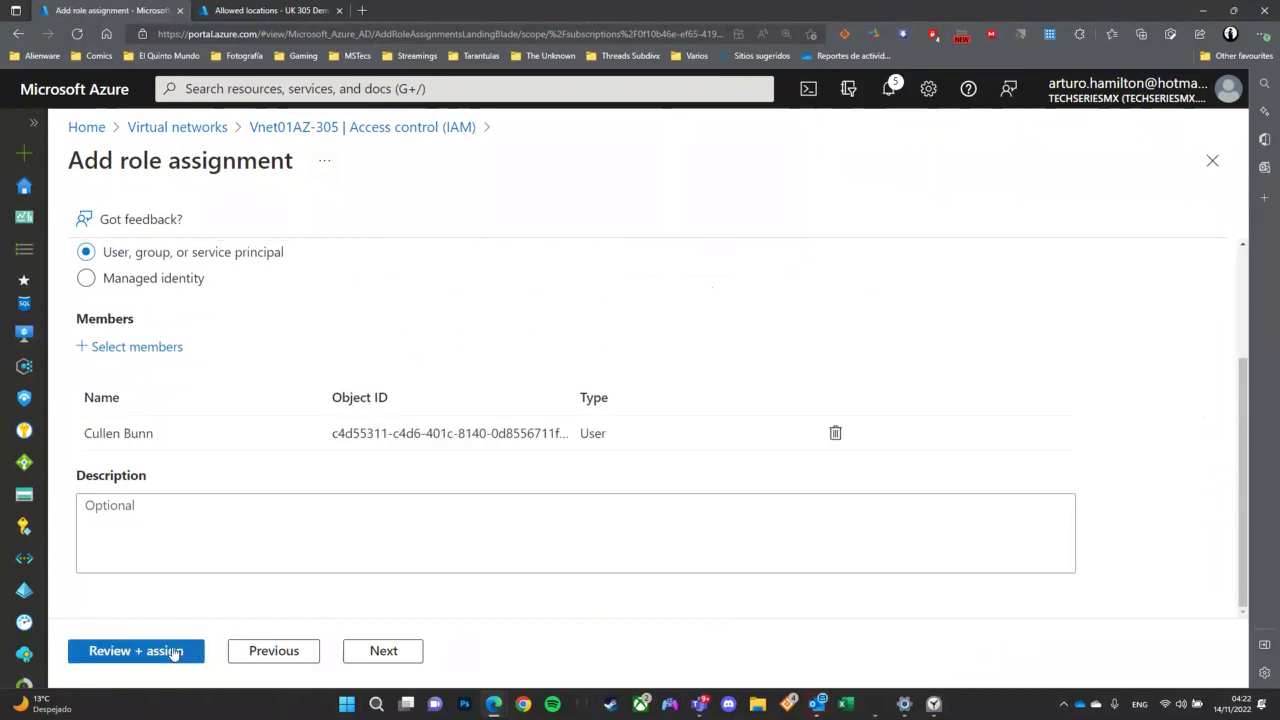
click(360, 655)
click(138, 653)
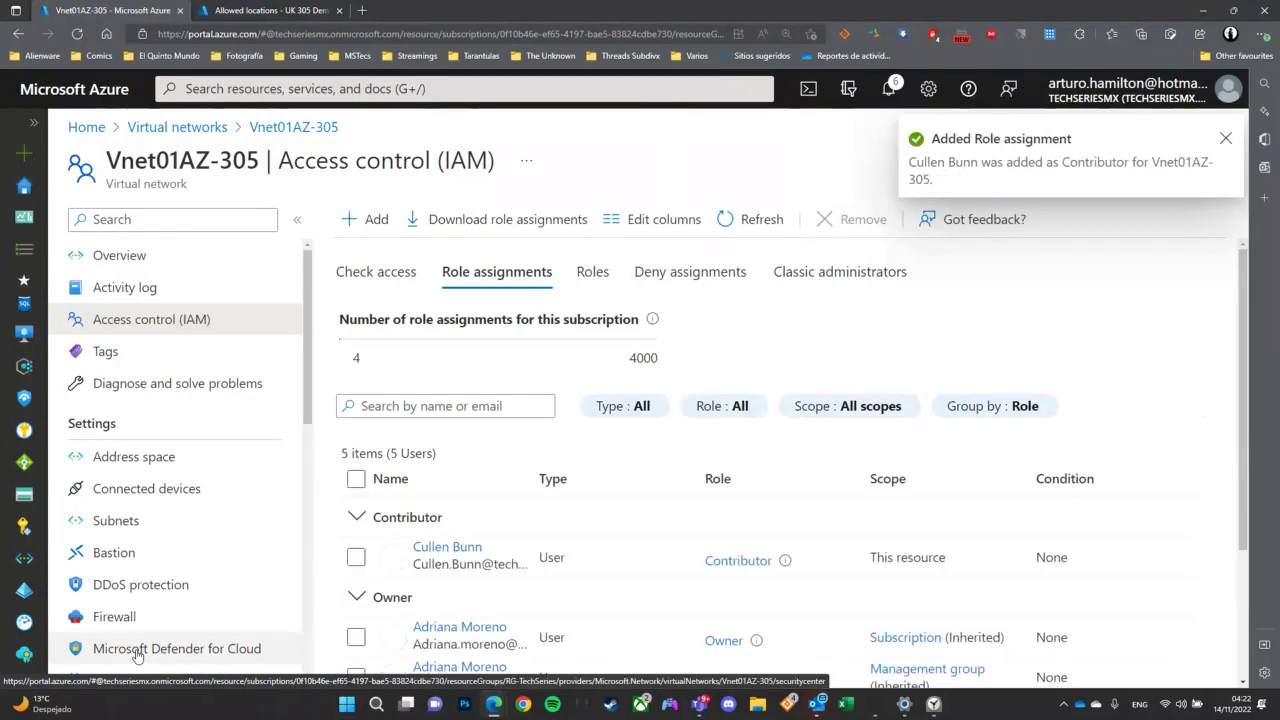
Step: Examine the new Contributor entry's member, type and scope in Vnet01AZ-305's role assignments
scroll(500, 355, down, 2)
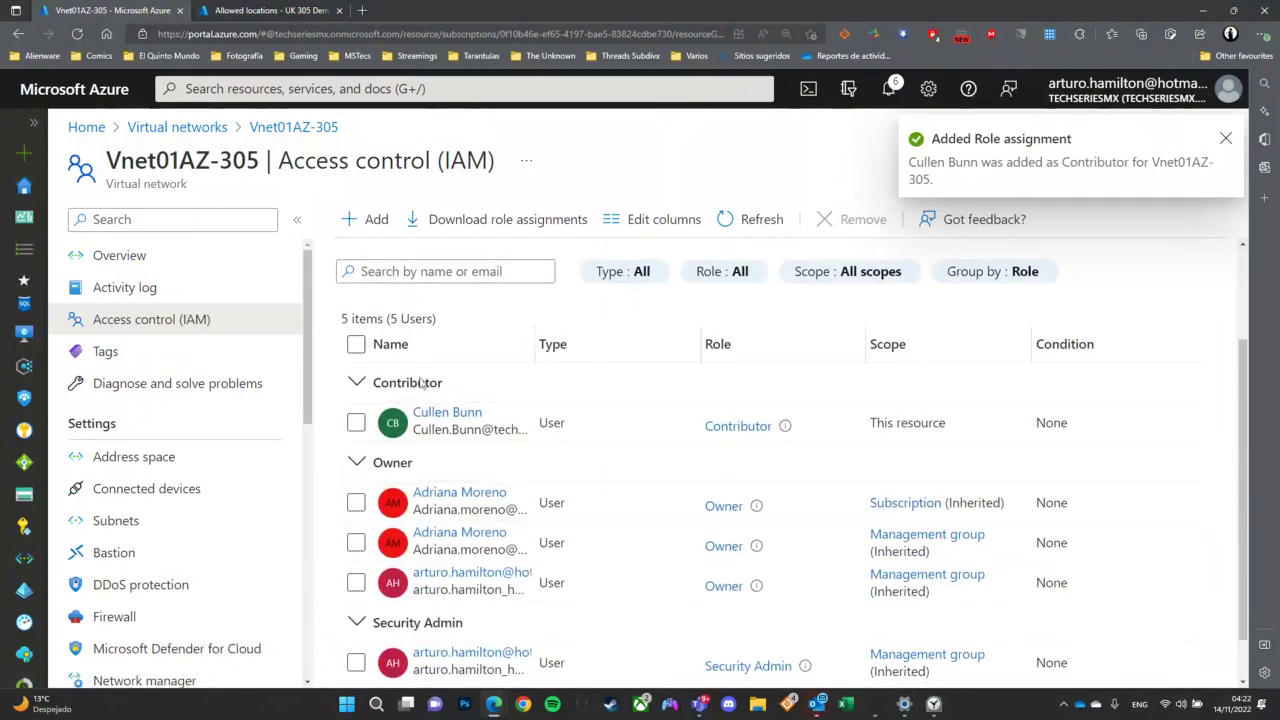
drag(434, 412, 527, 430)
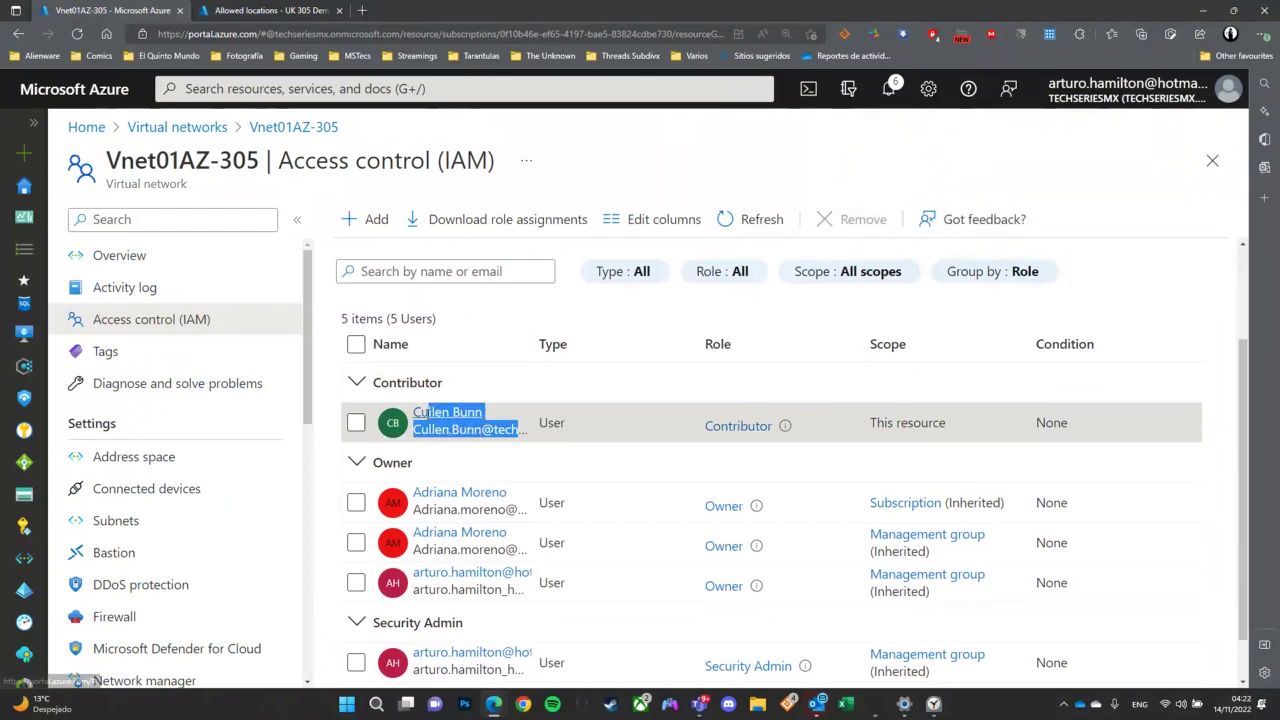
double_click(552, 422)
double_click(897, 422)
triple_click(897, 422)
scroll(570, 508, down, 1)
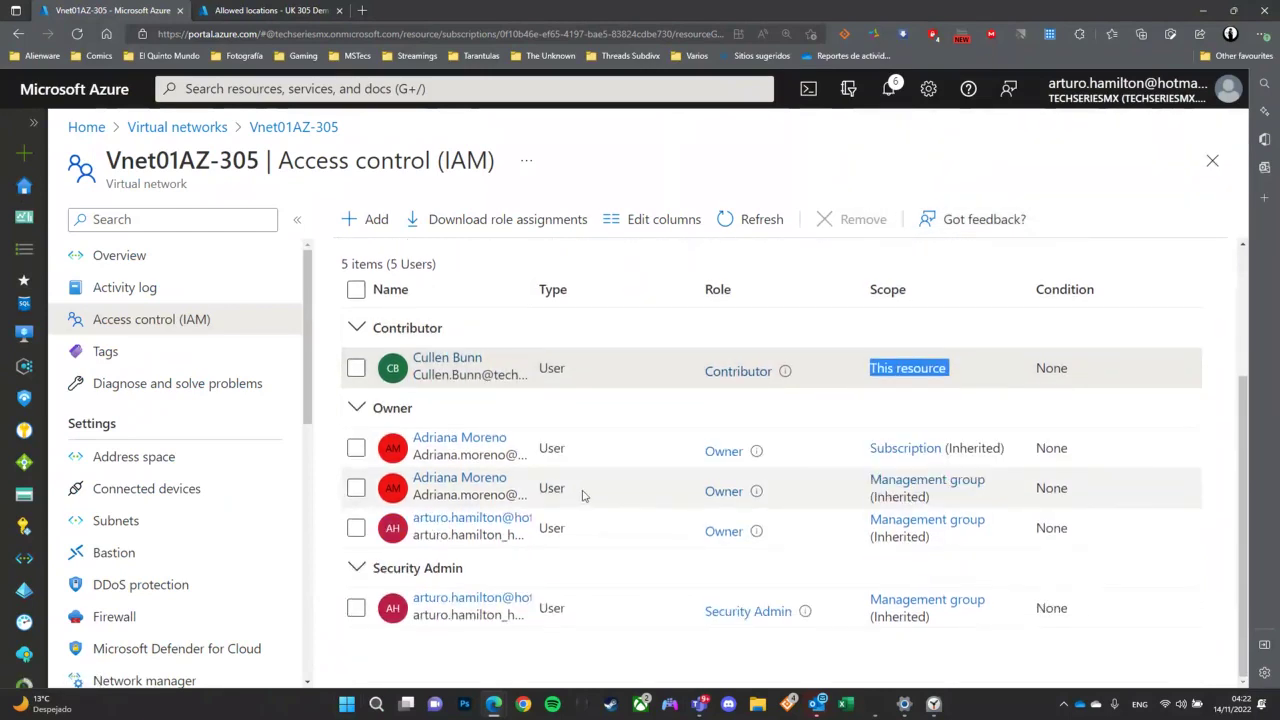
Step: Examine the assignment scopes in the Sub-Gaming subscription's access control and open the management group behind an inherited Owner assignment
drag(584, 496, 895, 453)
click(895, 453)
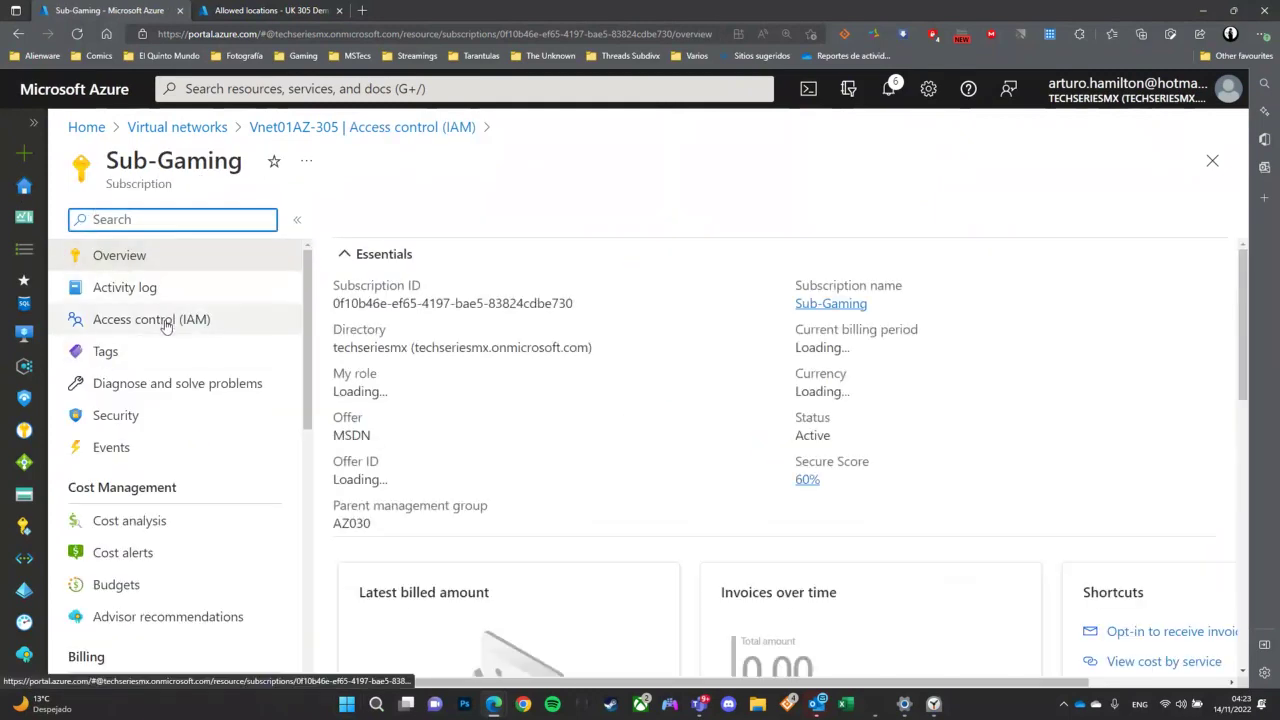
click(165, 322)
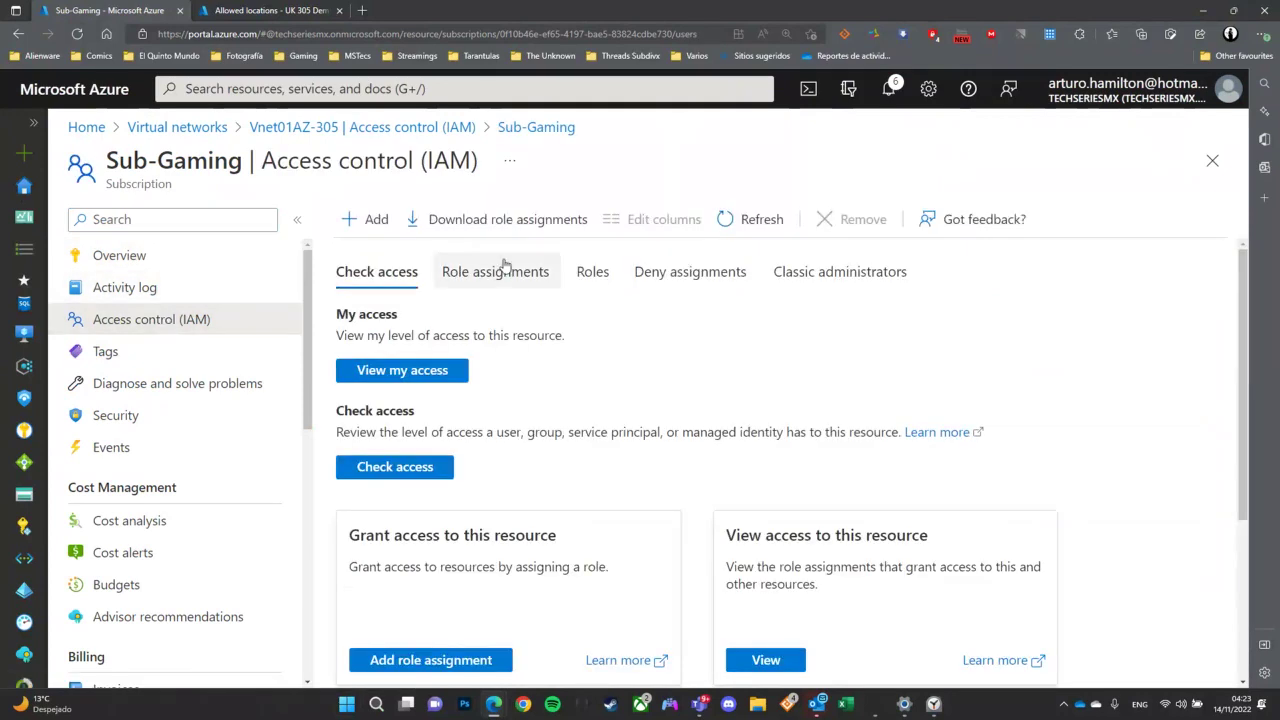
click(504, 266)
scroll(766, 443, down, 2)
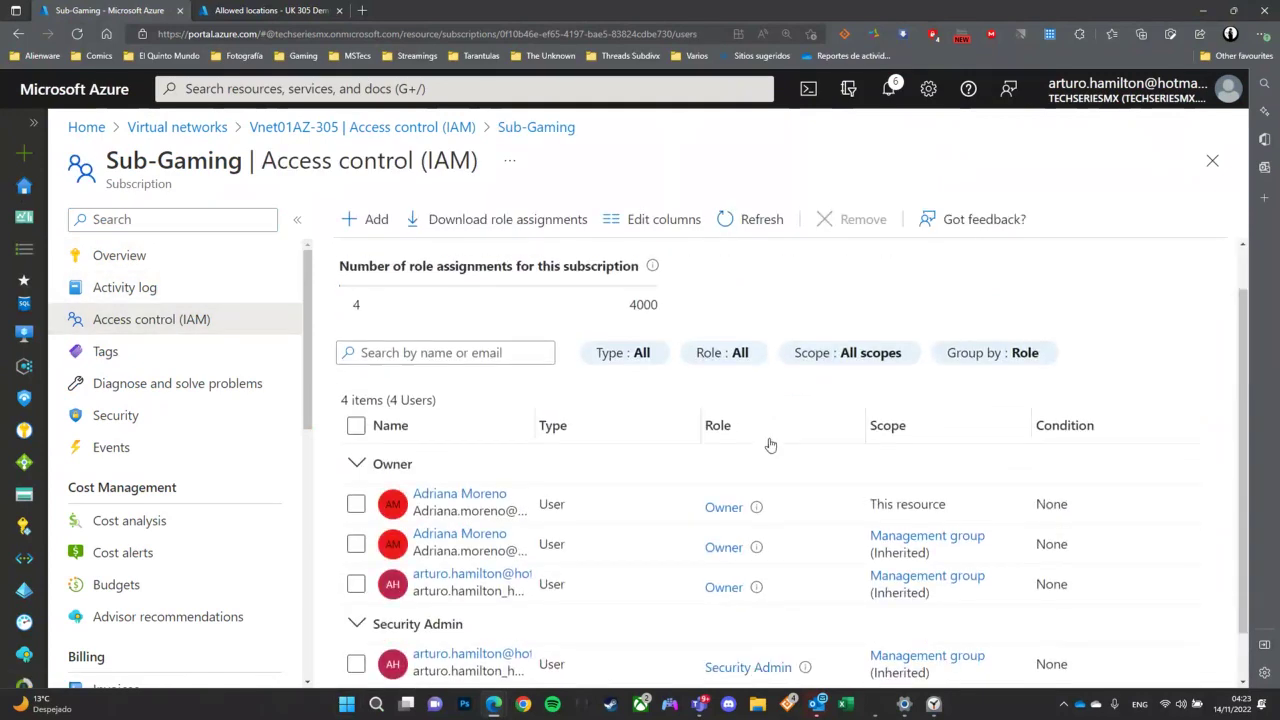
triple_click(905, 492)
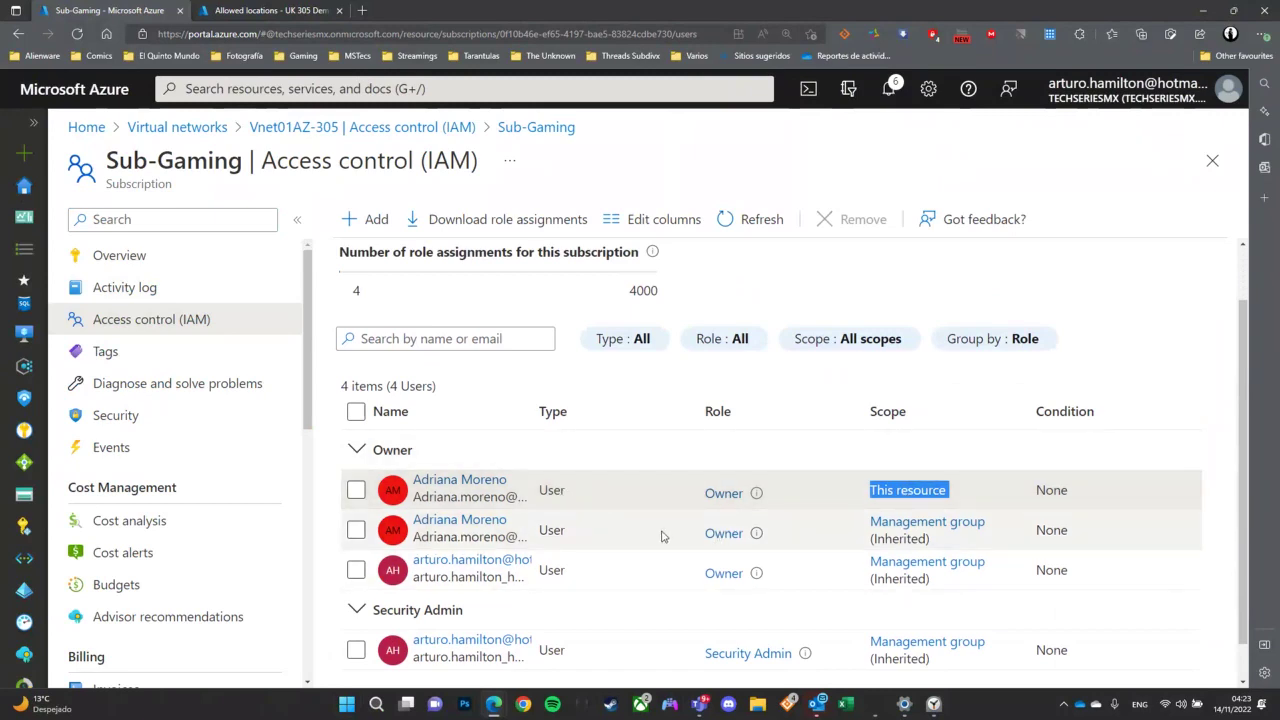
click(927, 522)
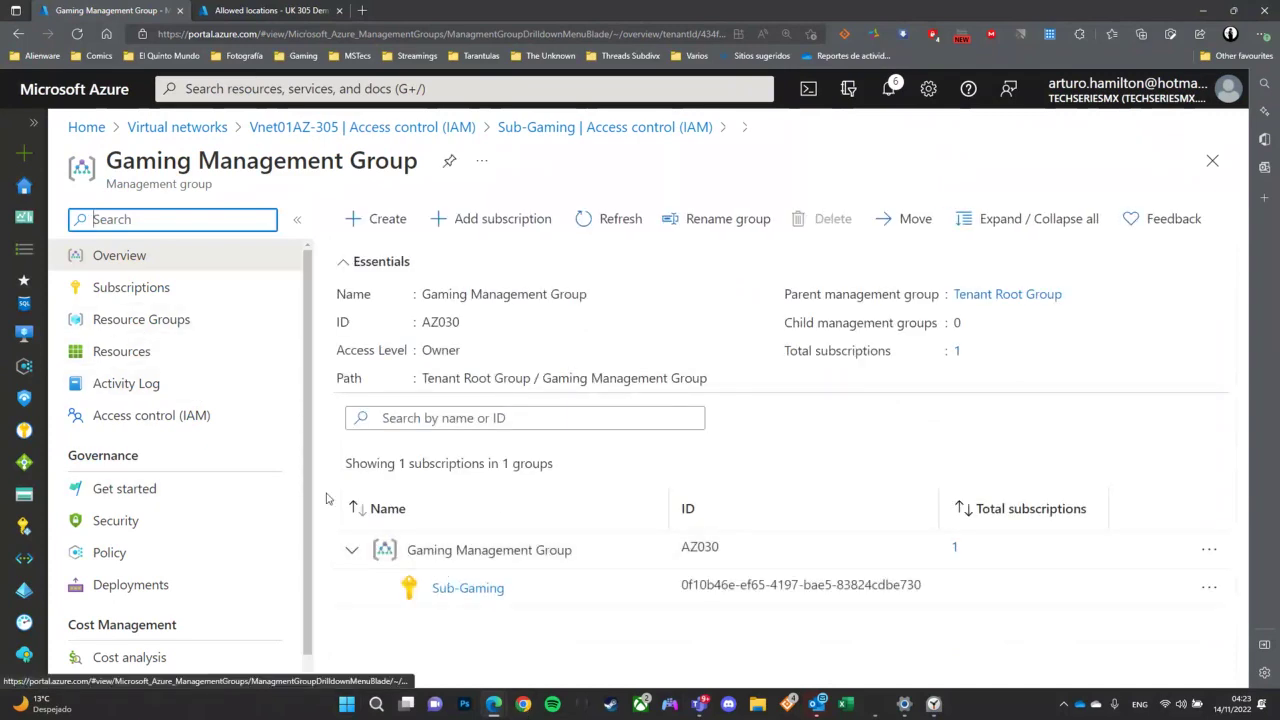
Step: Examine the member types of the Owner and Security Admin role assignments in Gaming Management Group's access control
click(170, 418)
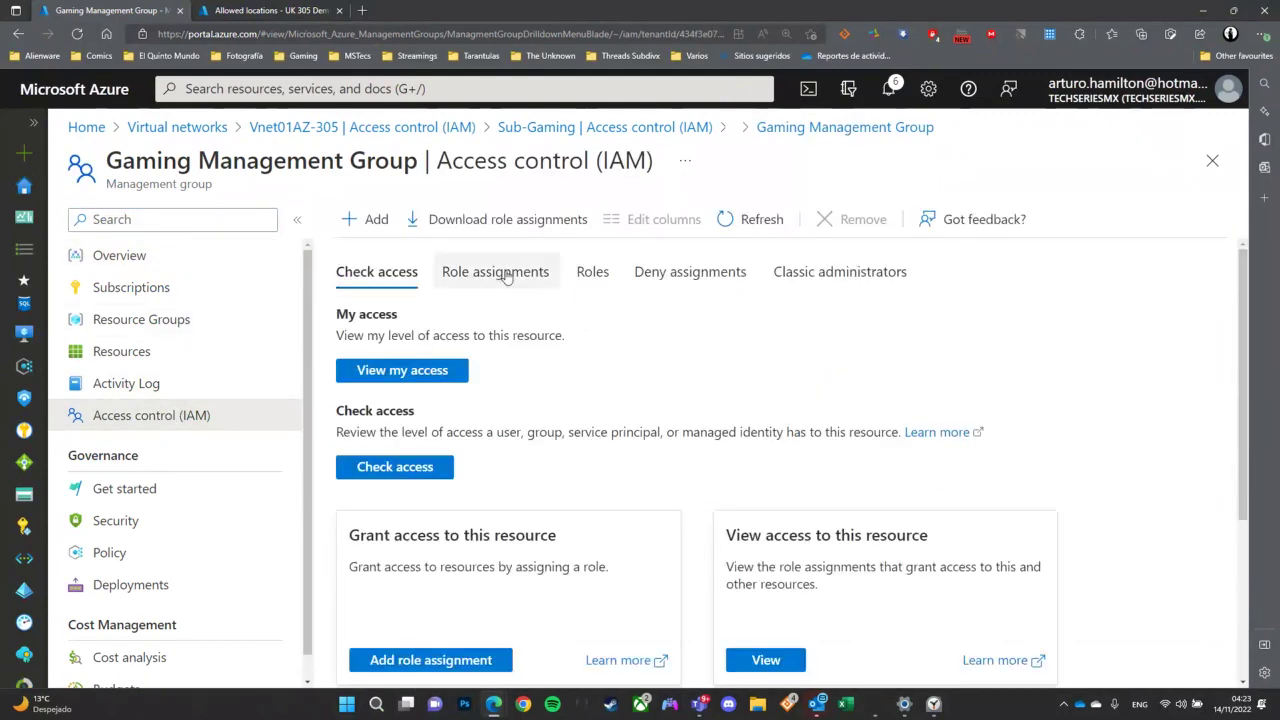
click(505, 274)
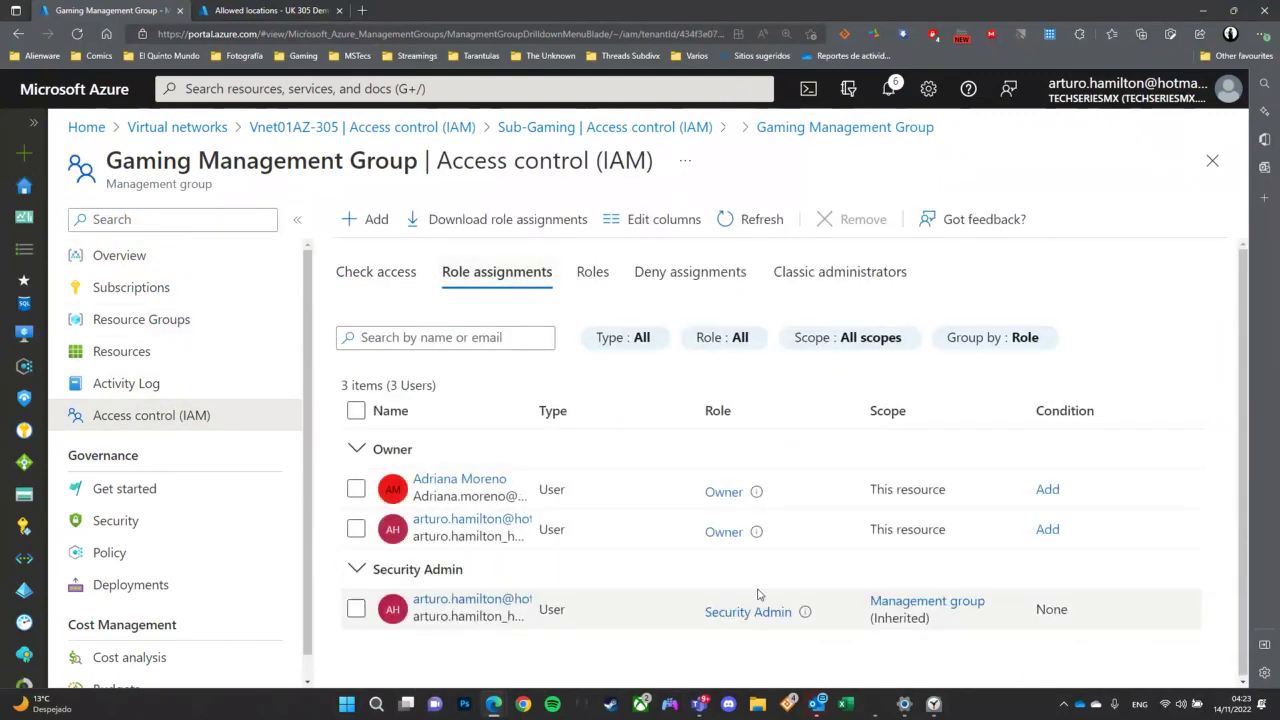
drag(571, 500, 528, 498)
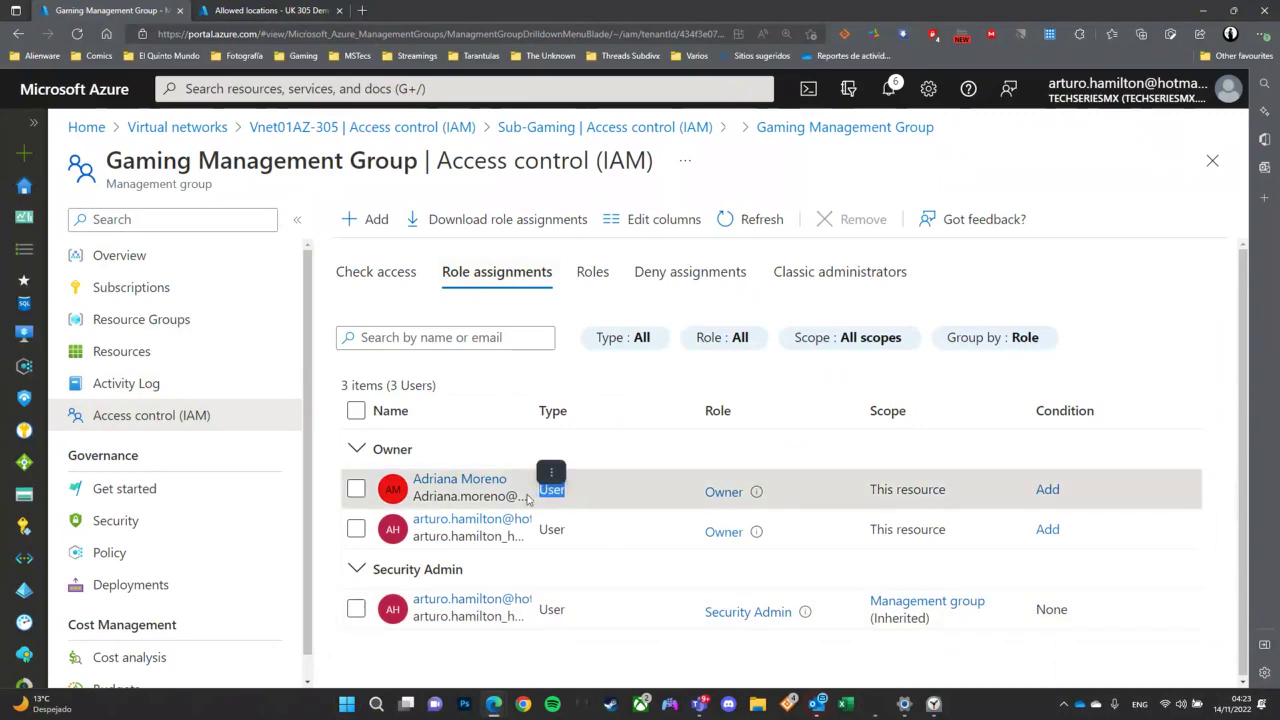
drag(576, 535, 540, 531)
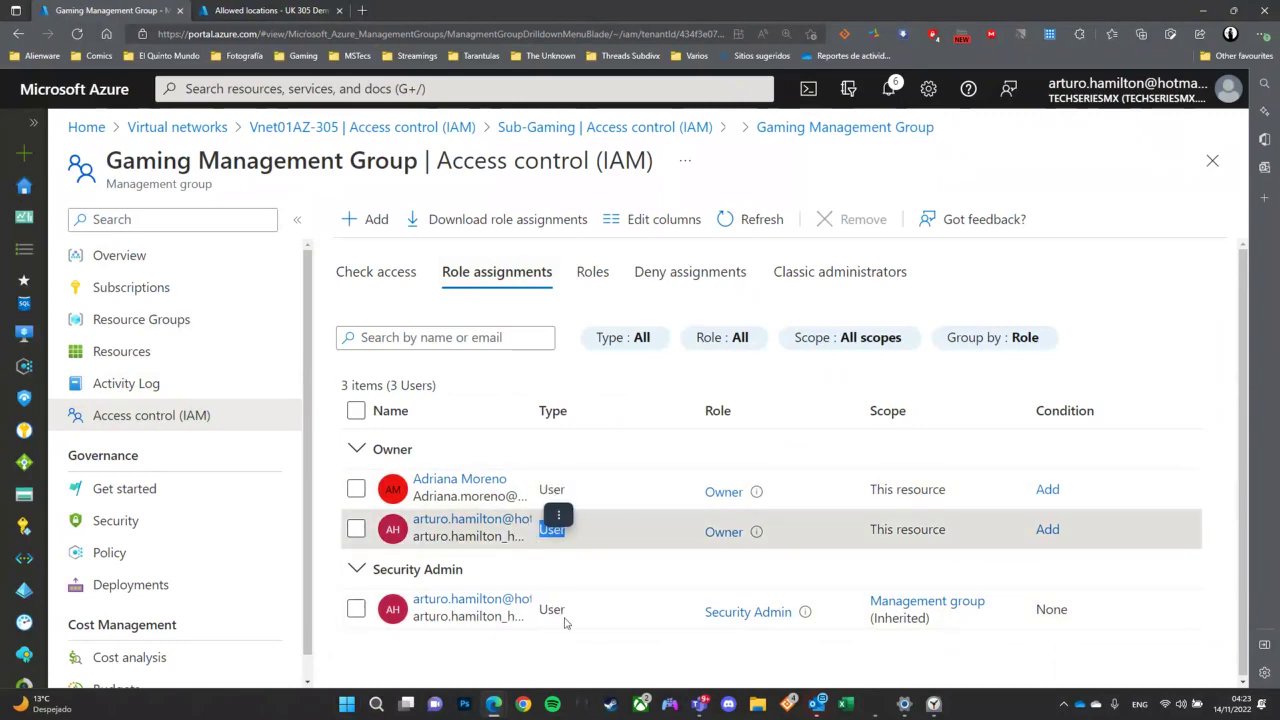
drag(572, 614, 540, 610)
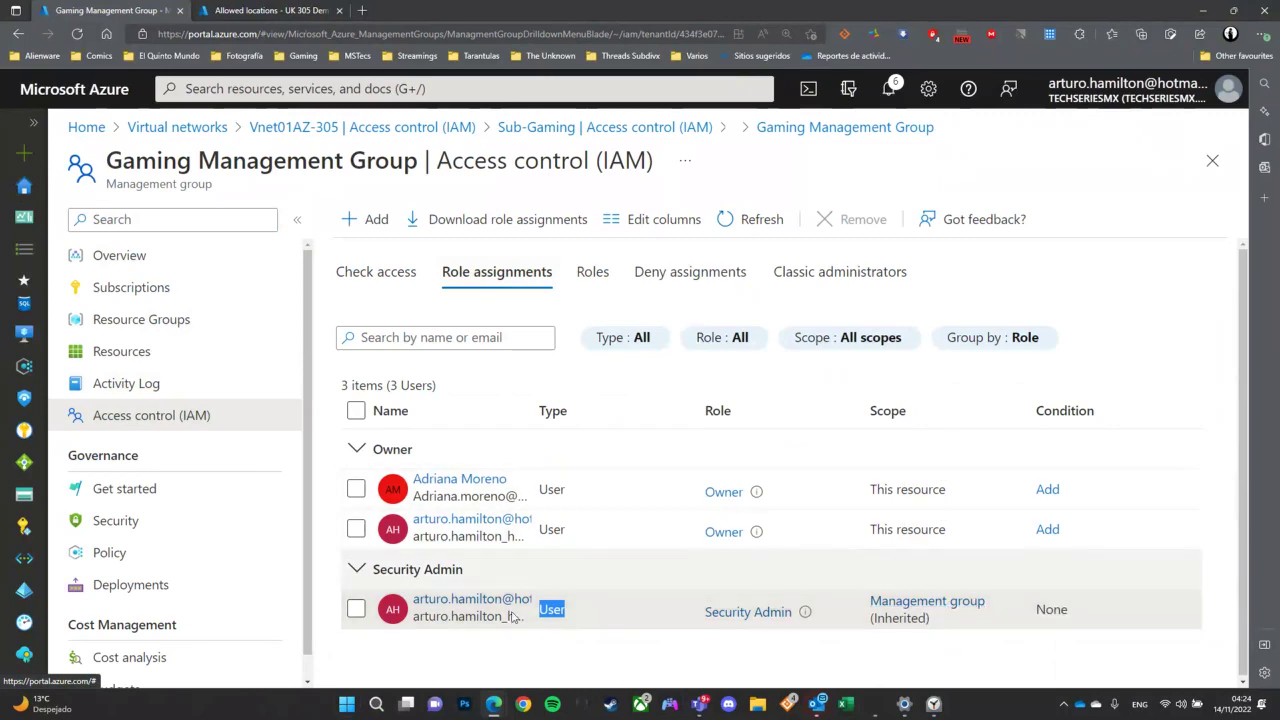
Step: Try to remove the inherited Security Admin role assignment from Gaming Management Group
click(356, 608)
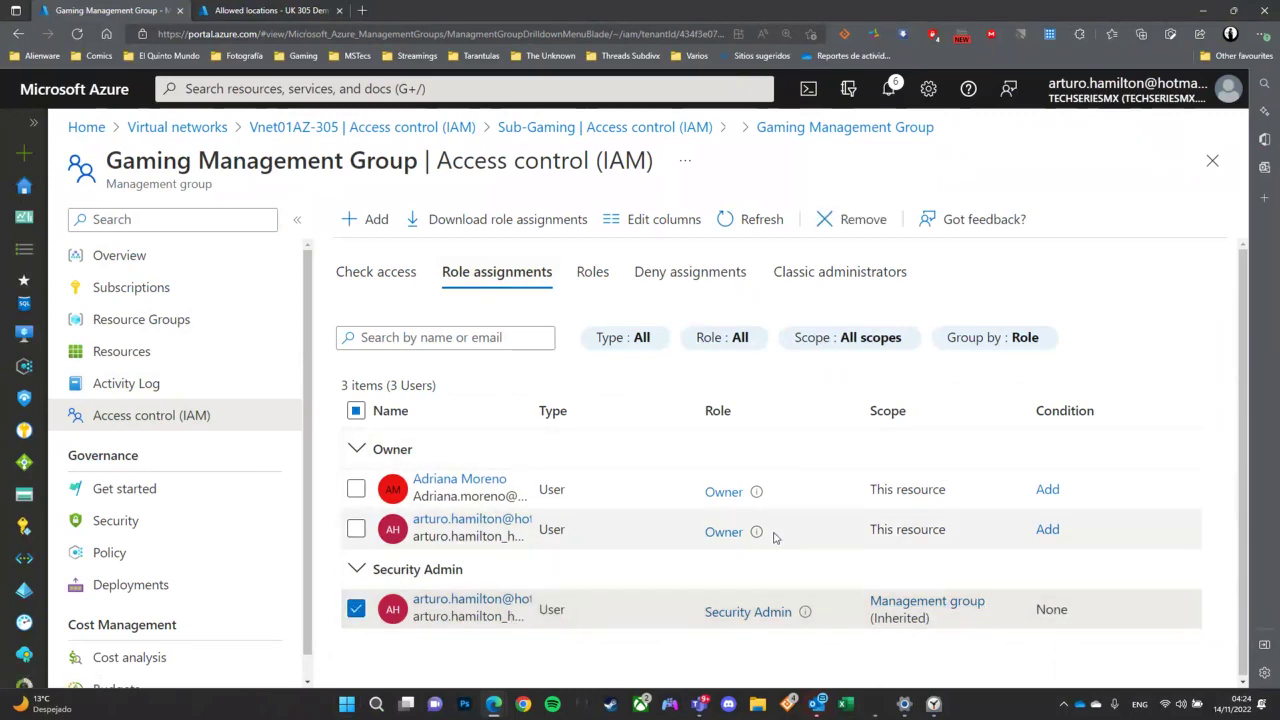
click(855, 219)
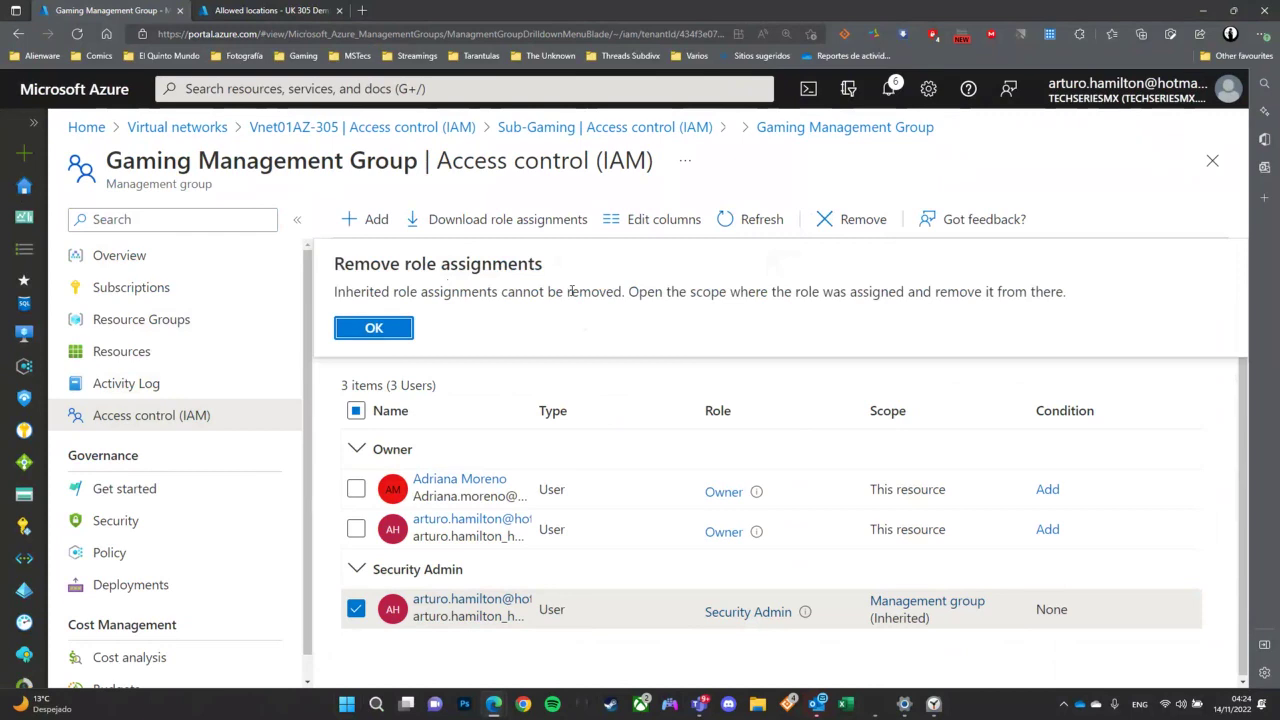
Step: Return to the Vnet01AZ-305 virtual network and review the roles and scopes in its access control assignments
click(145, 130)
click(145, 130)
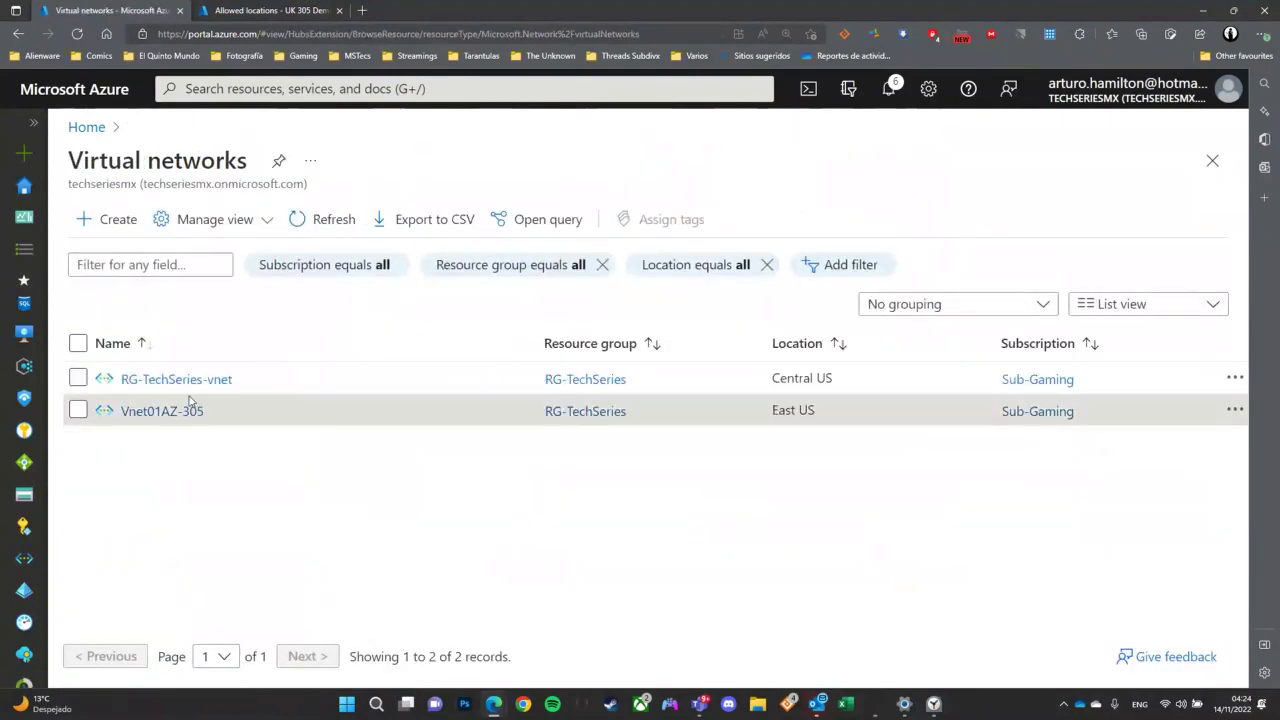
click(193, 421)
click(180, 329)
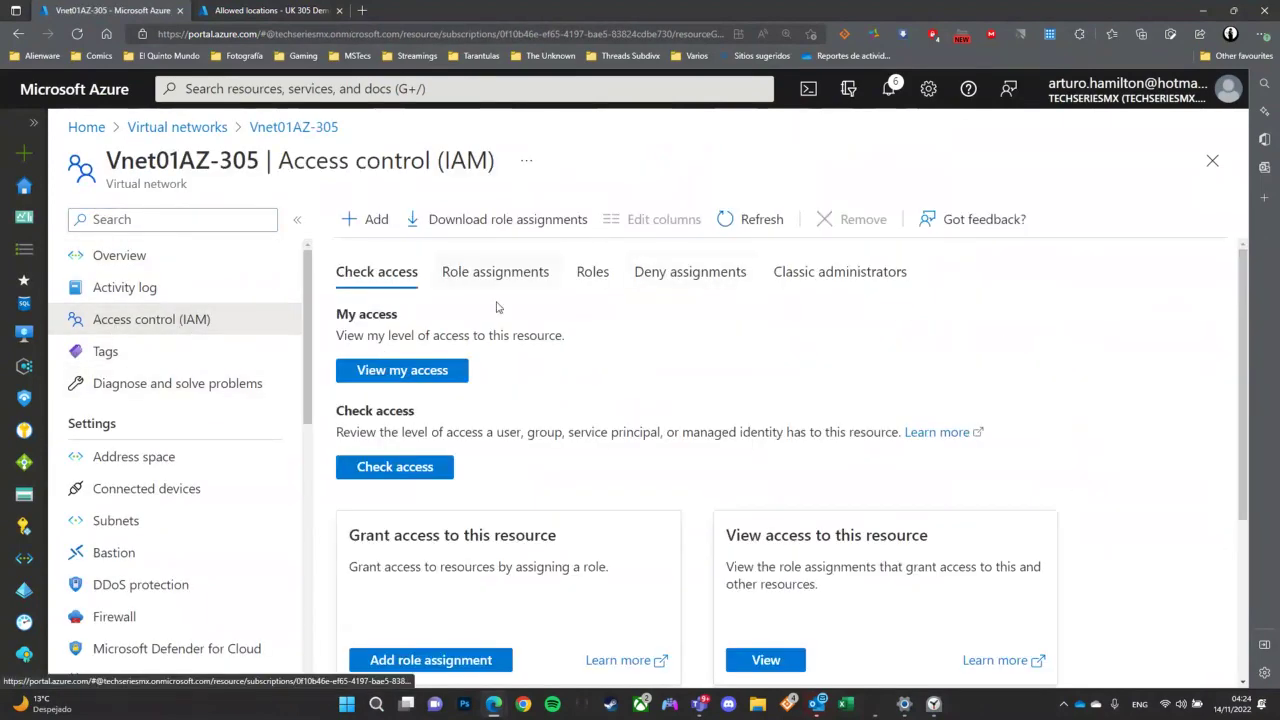
click(473, 270)
scroll(655, 565, down, 3)
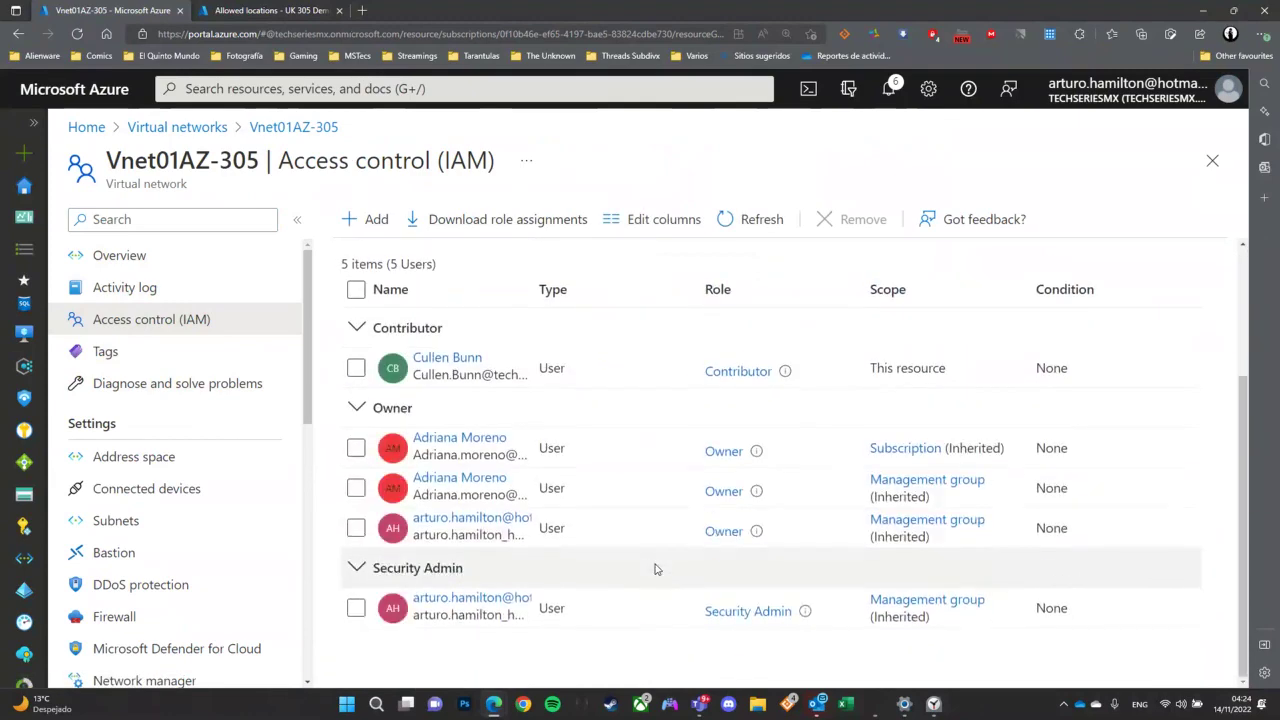
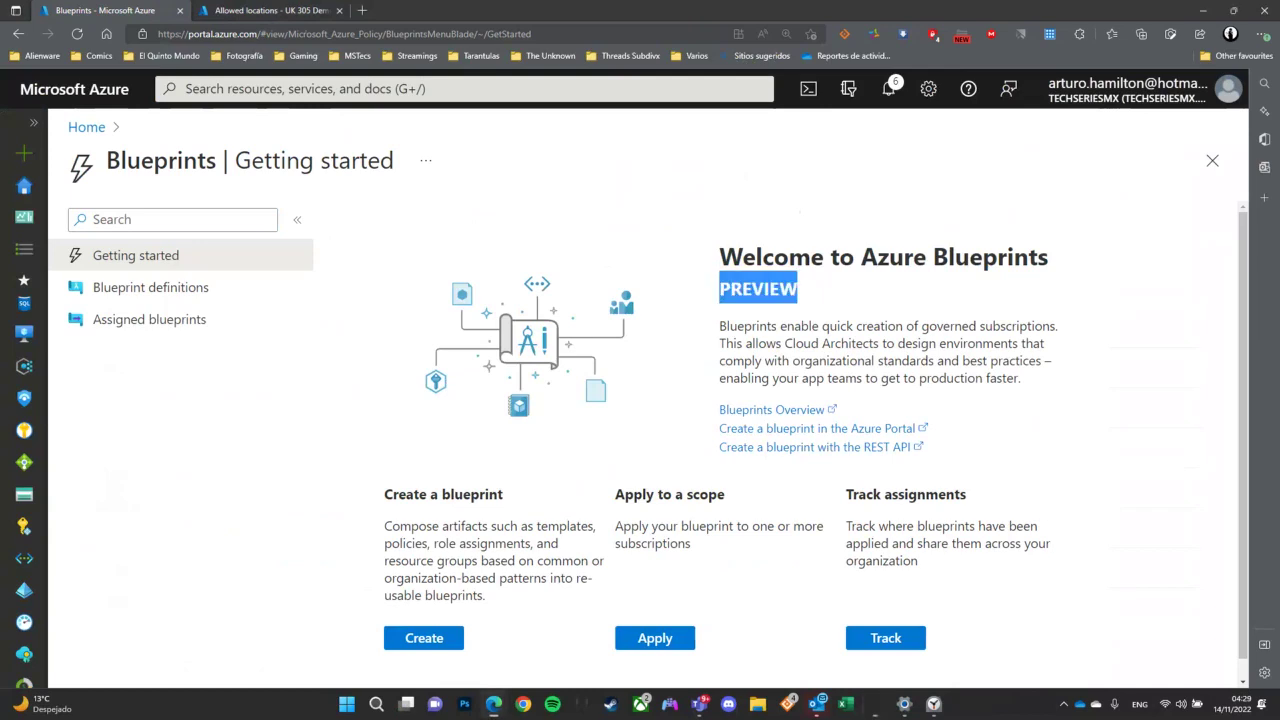
Step: Start a new blank blueprint from the blueprint definitions
click(147, 290)
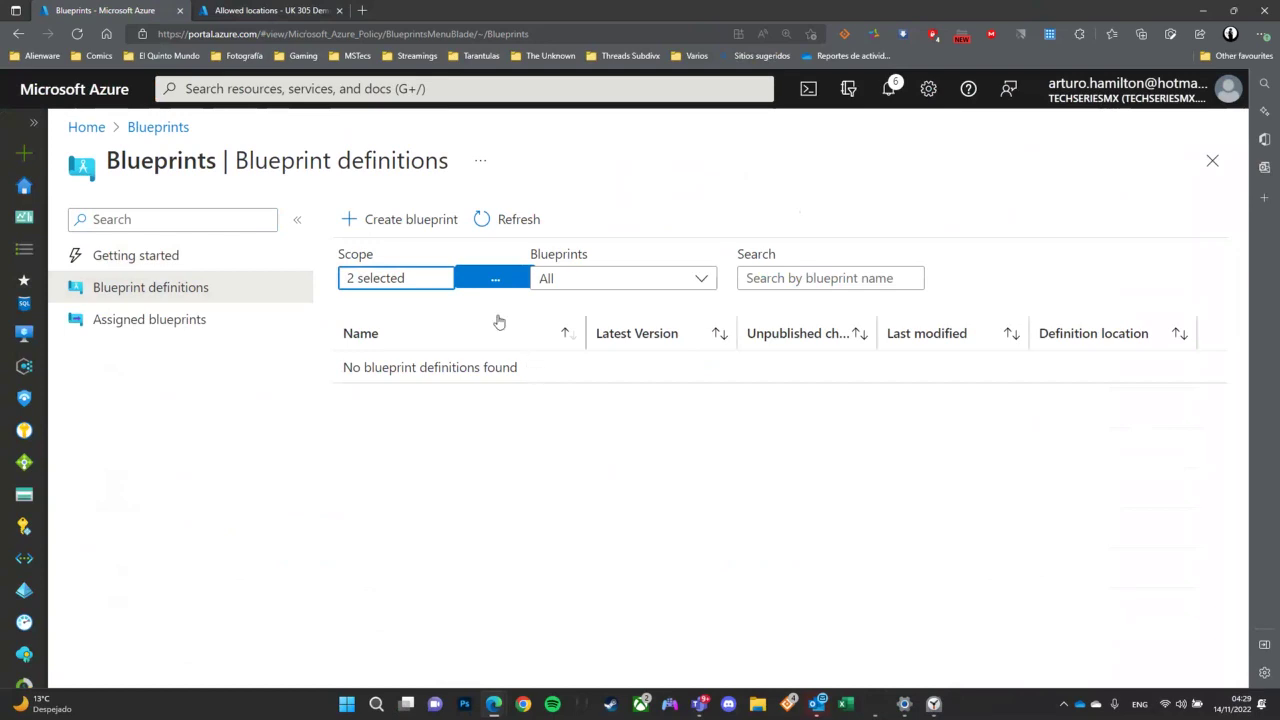
click(428, 222)
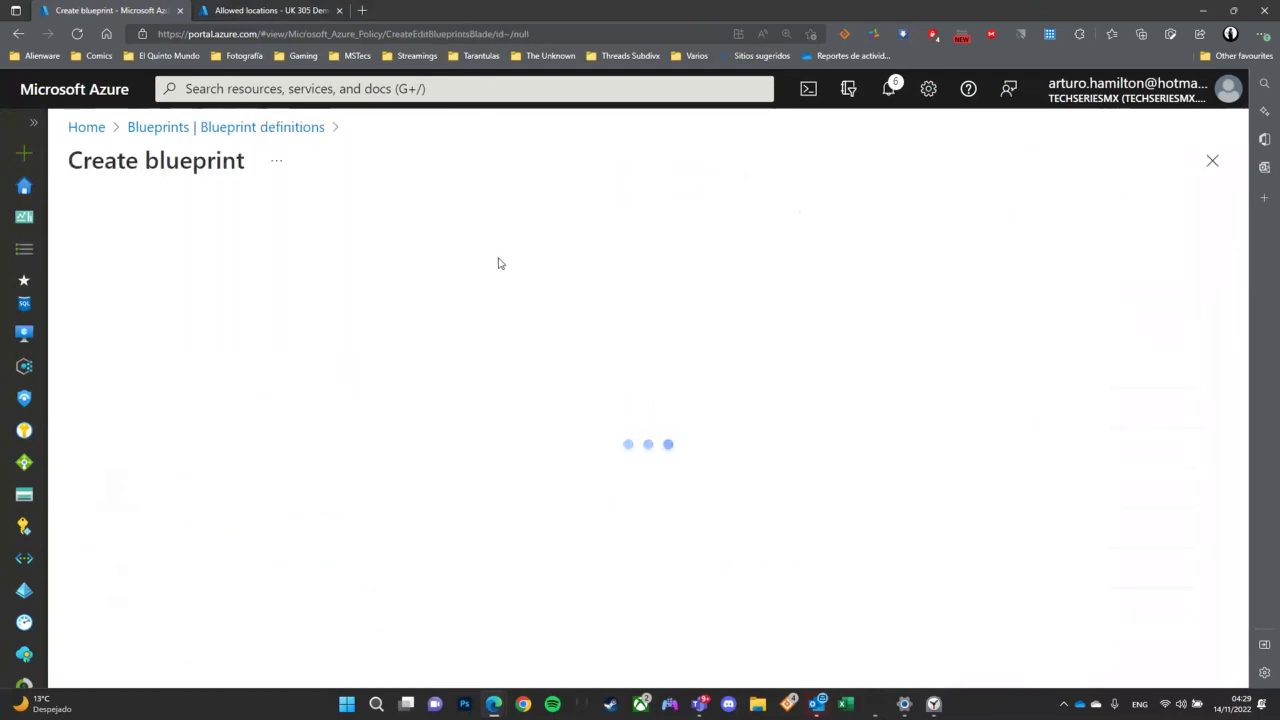
scroll(489, 428, down, 2)
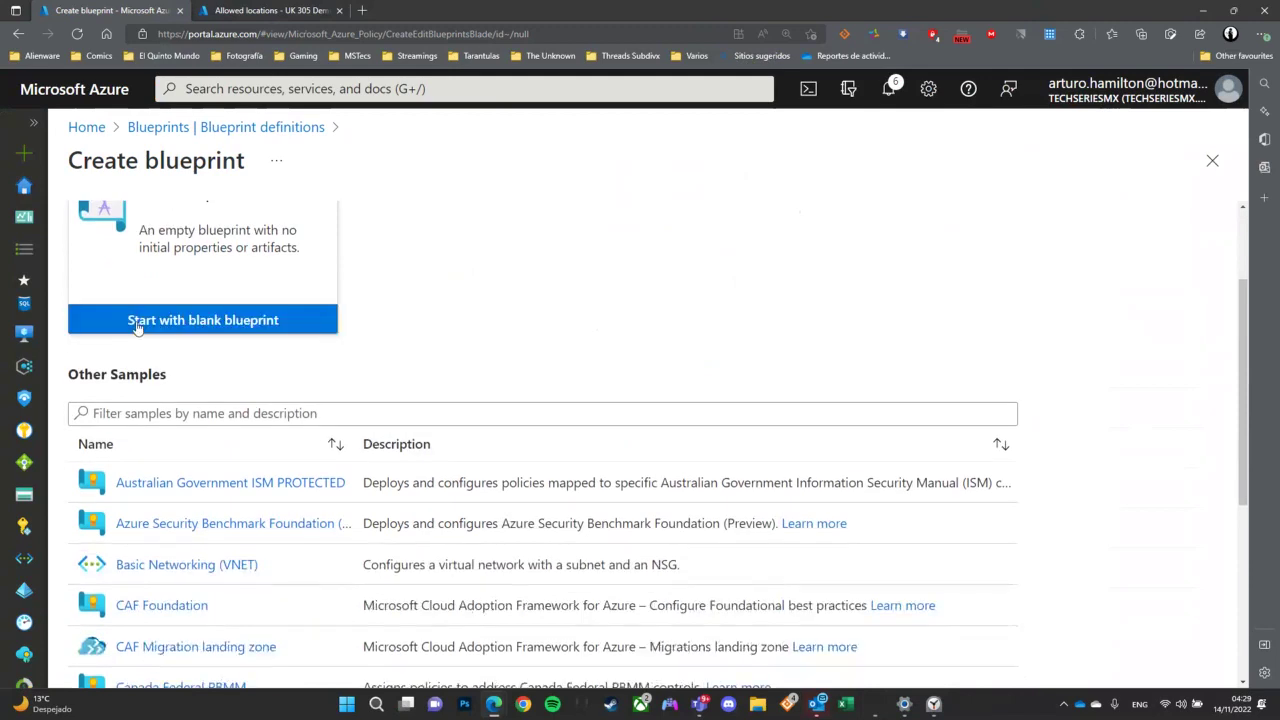
click(205, 335)
Step: Enter "305 Demo" as the blueprint name and "This is a demo" as its description
click(233, 282)
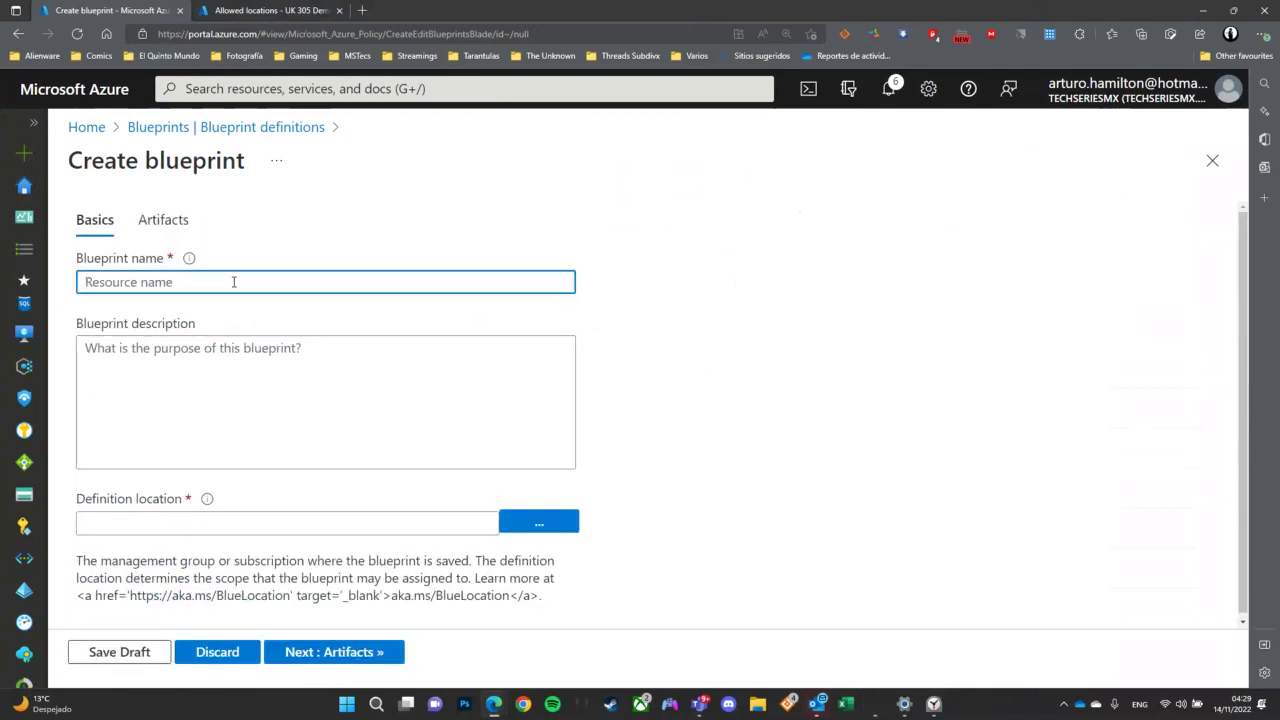
text(305 Demo)
key(Tab)
text(This is a demo)
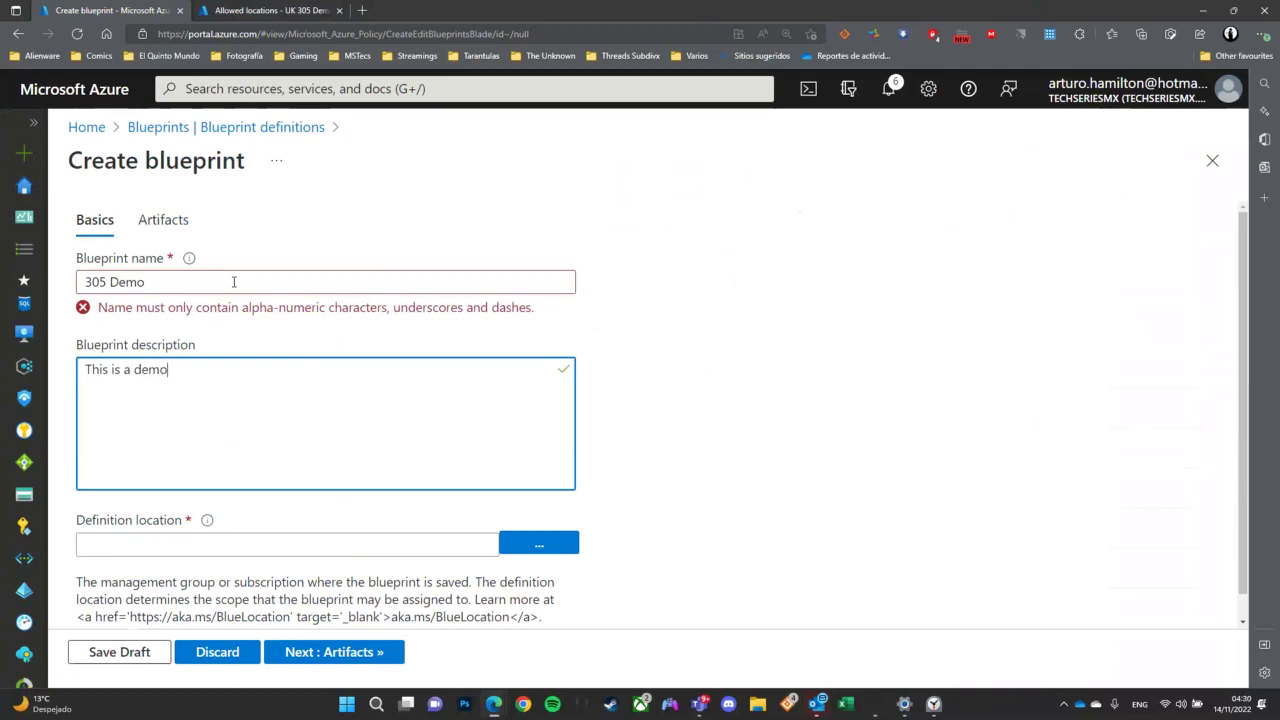
Step: Remove the space from the blueprint name so that it reads 305Demo
key(shift+Tab)
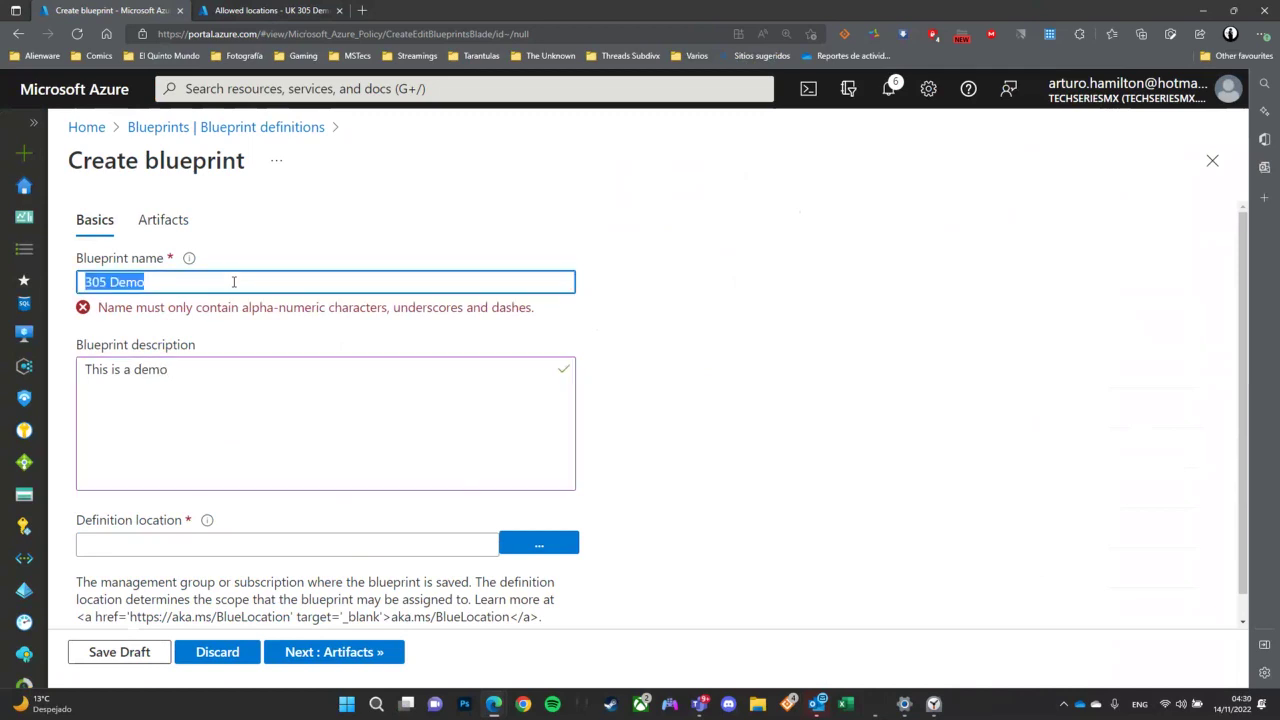
key(Home)
key(Right)
key(Right)
key(Right)
key(Delete)
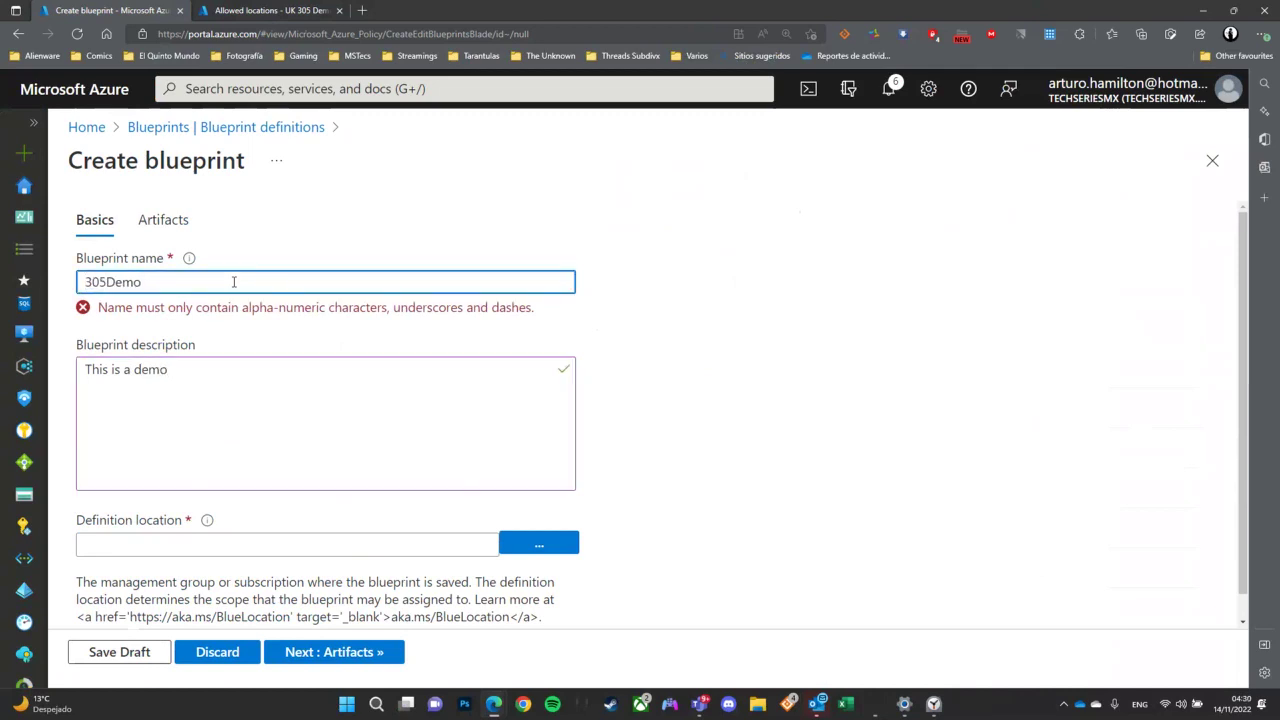
key(Tab)
key(Tab)
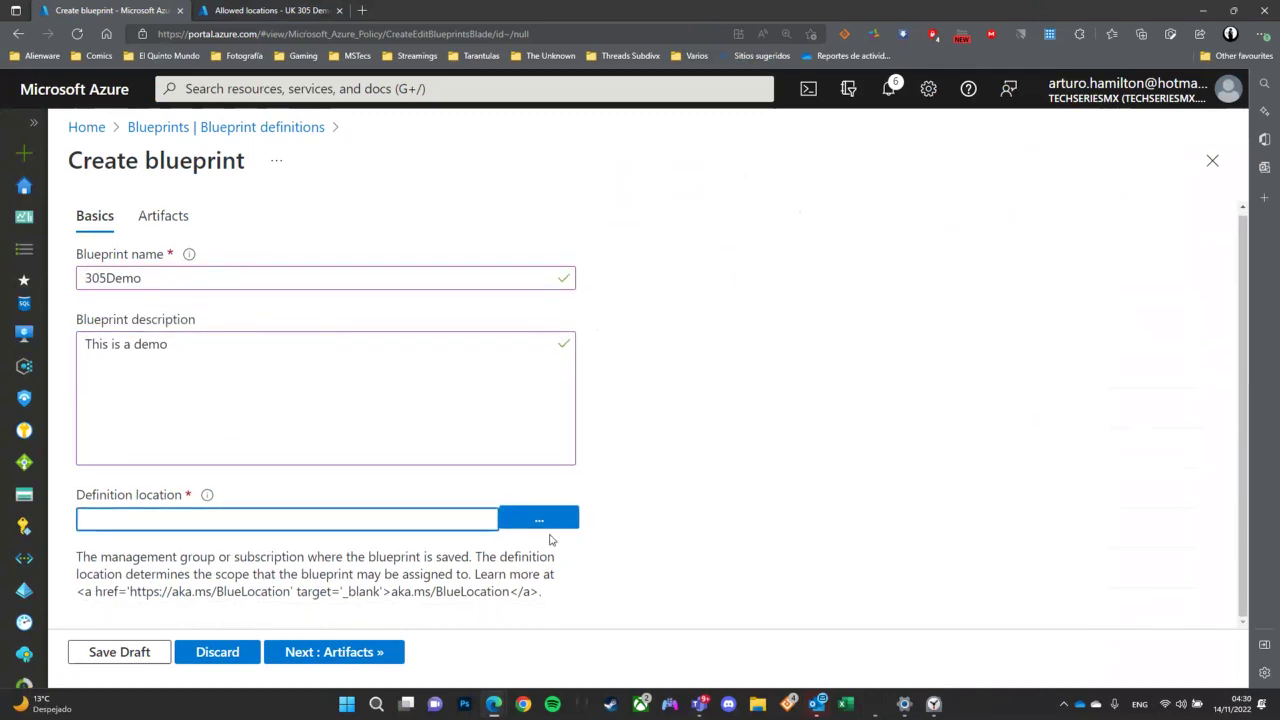
Step: Set the blueprint's definition location to the Sub-Gaming subscription and continue to its artifacts
click(553, 524)
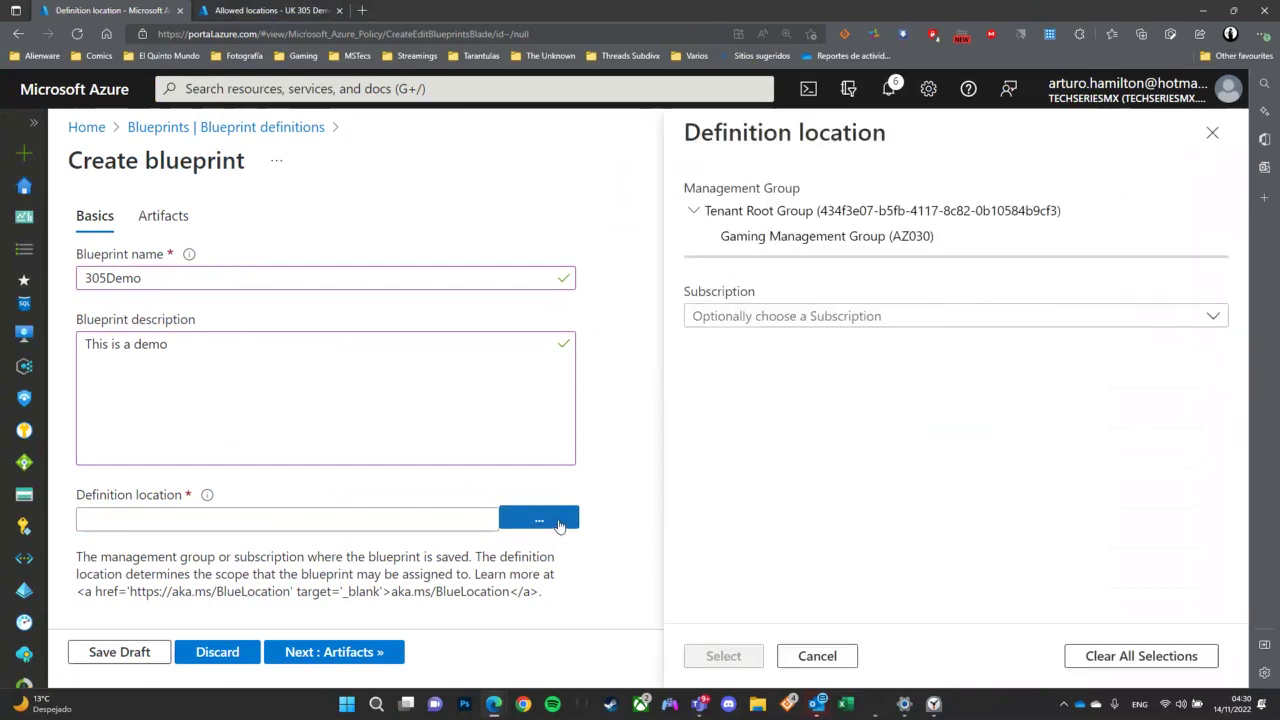
click(737, 316)
click(737, 404)
click(740, 660)
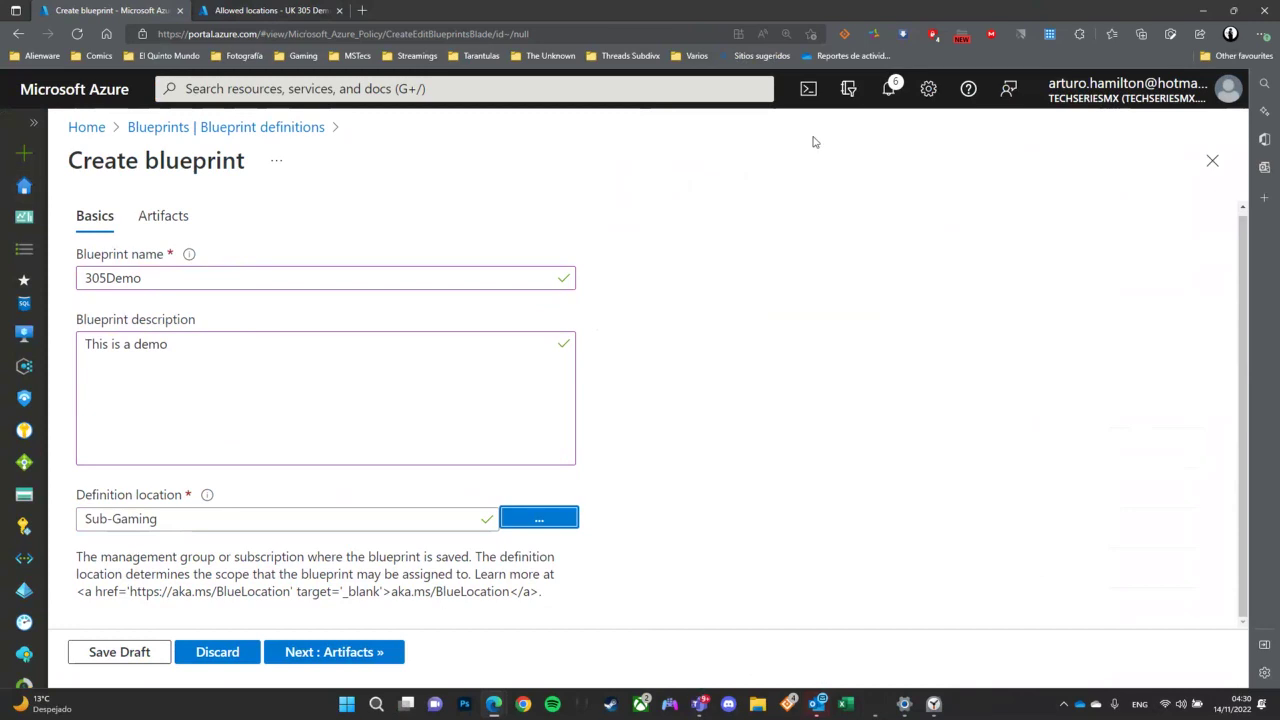
click(378, 652)
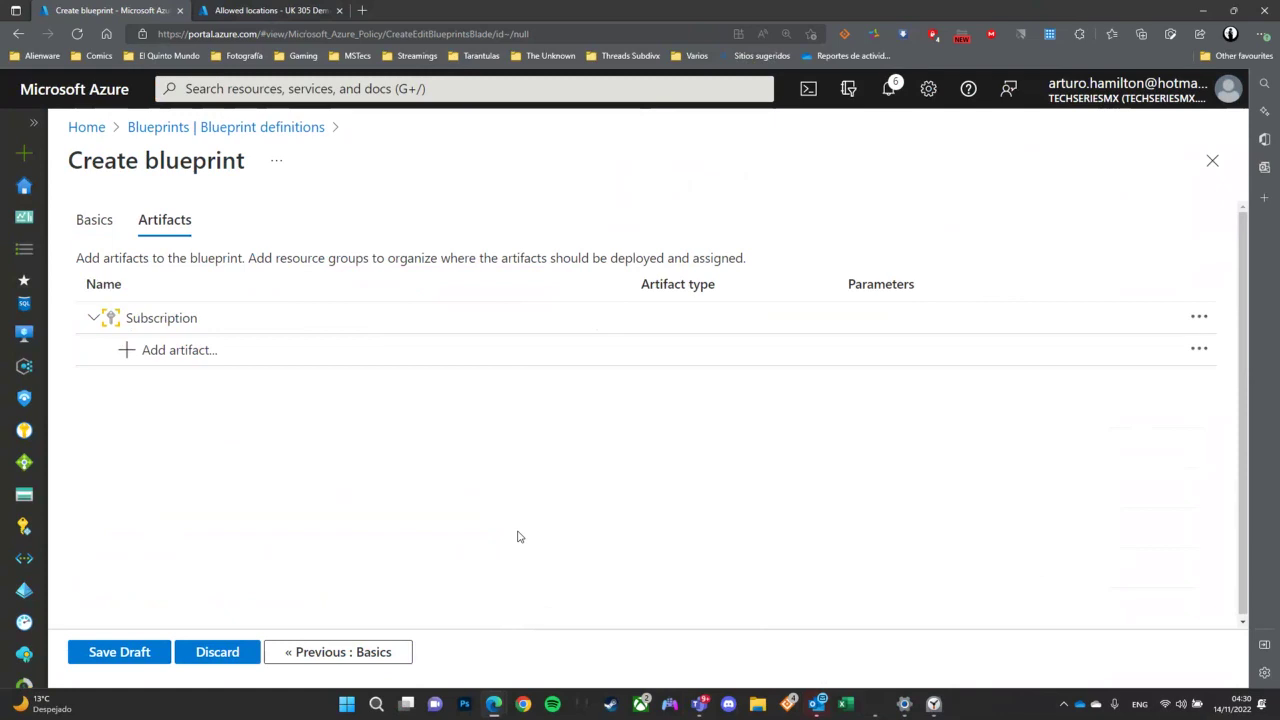
Step: Add a policy assignment artifact under the subscription using the initiative "Audit machines with insecure password security settings"
click(145, 352)
click(762, 218)
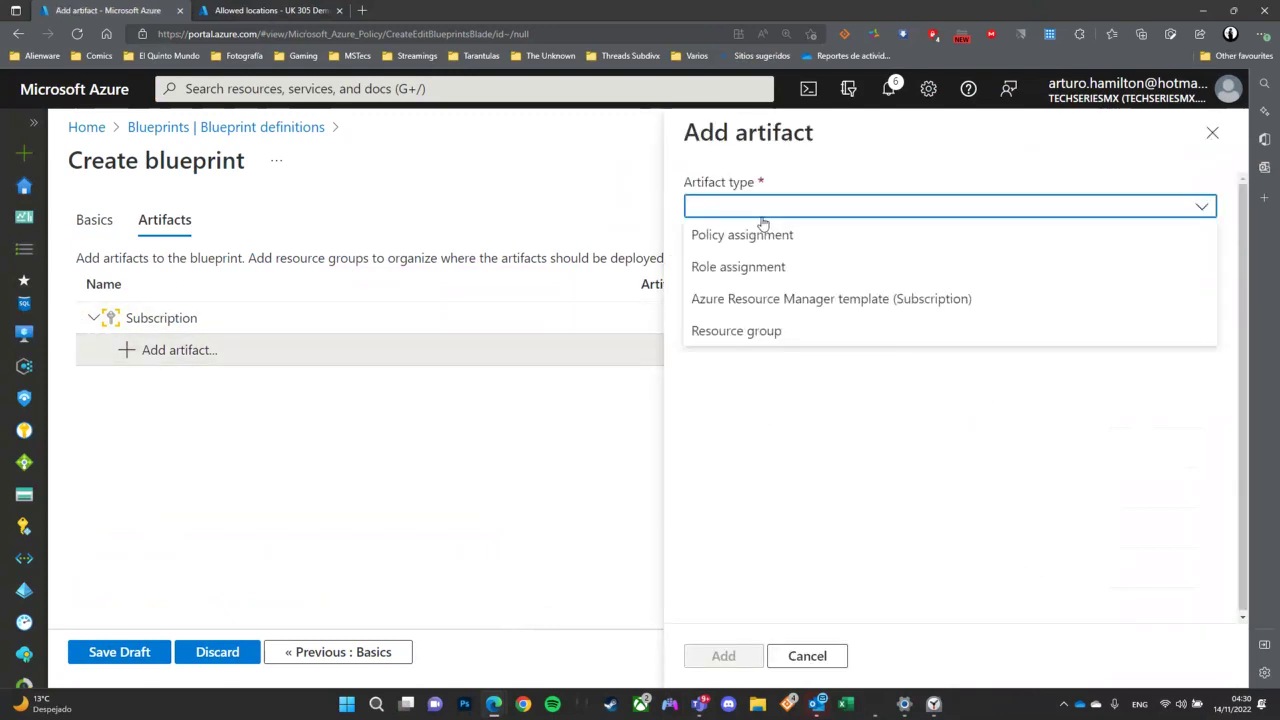
click(770, 240)
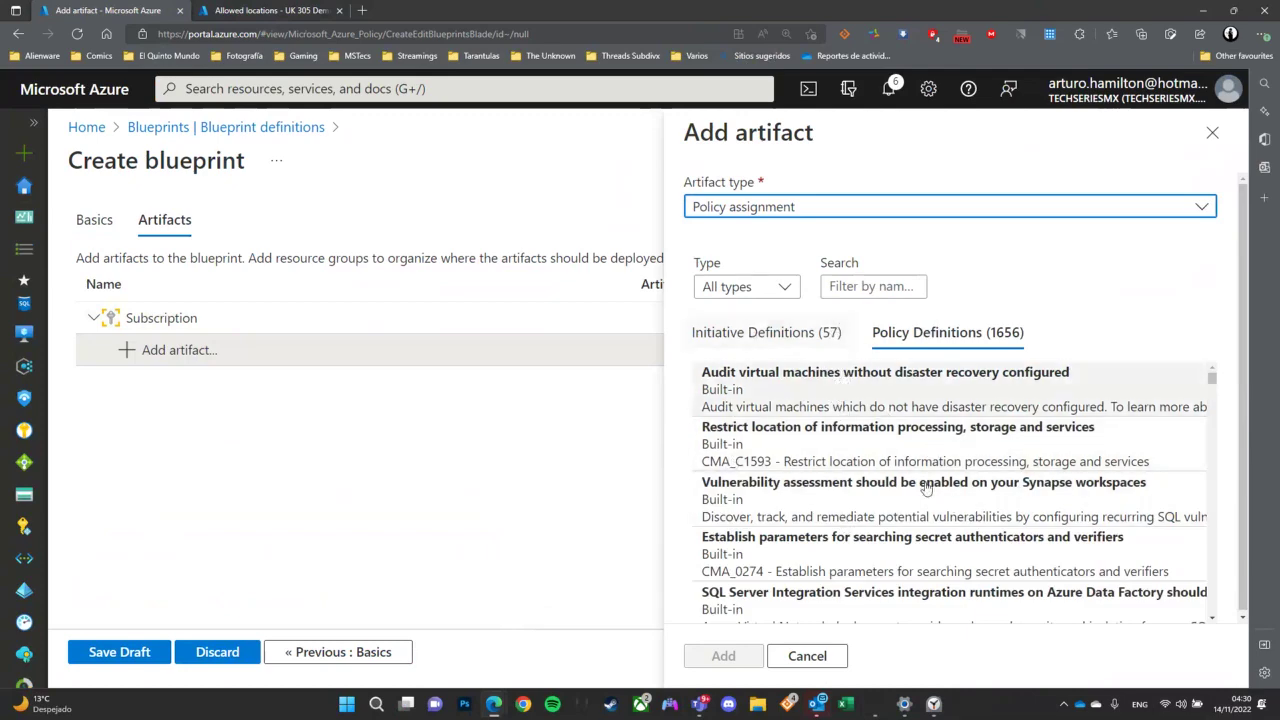
scroll(746, 487, down, 1)
scroll(746, 487, up, 1)
click(771, 333)
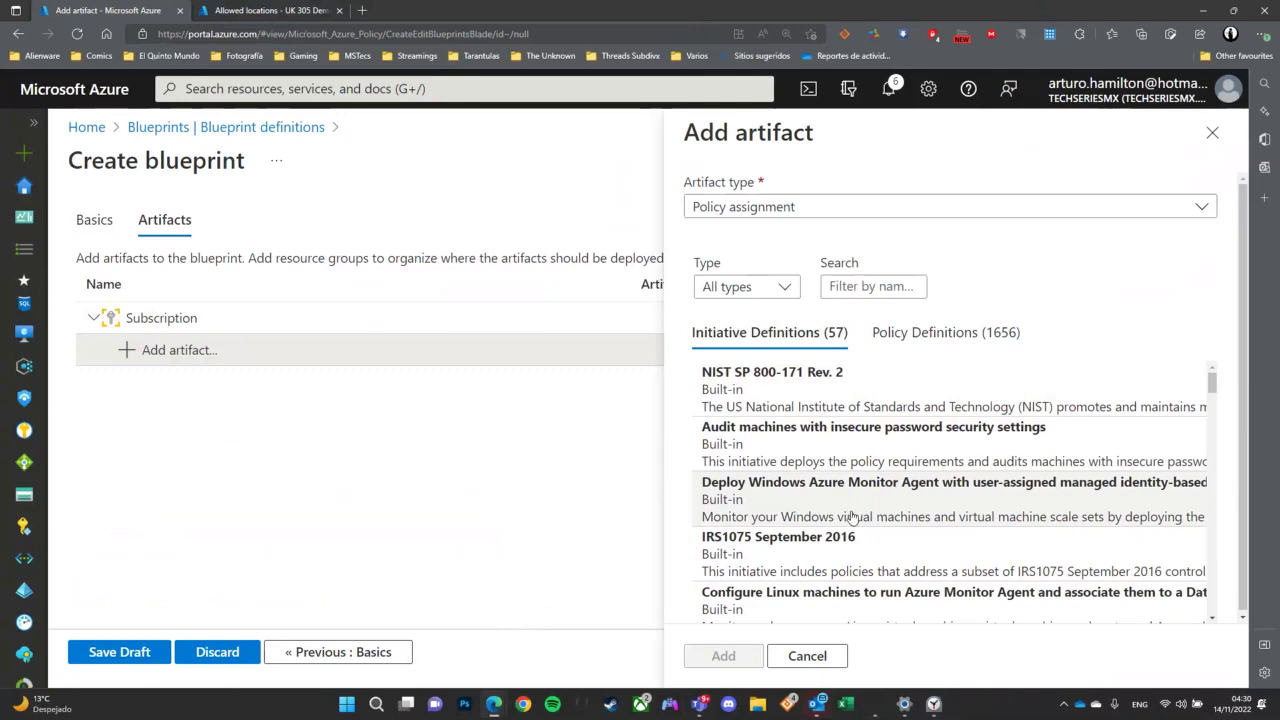
click(851, 449)
scroll(841, 462, down, 2)
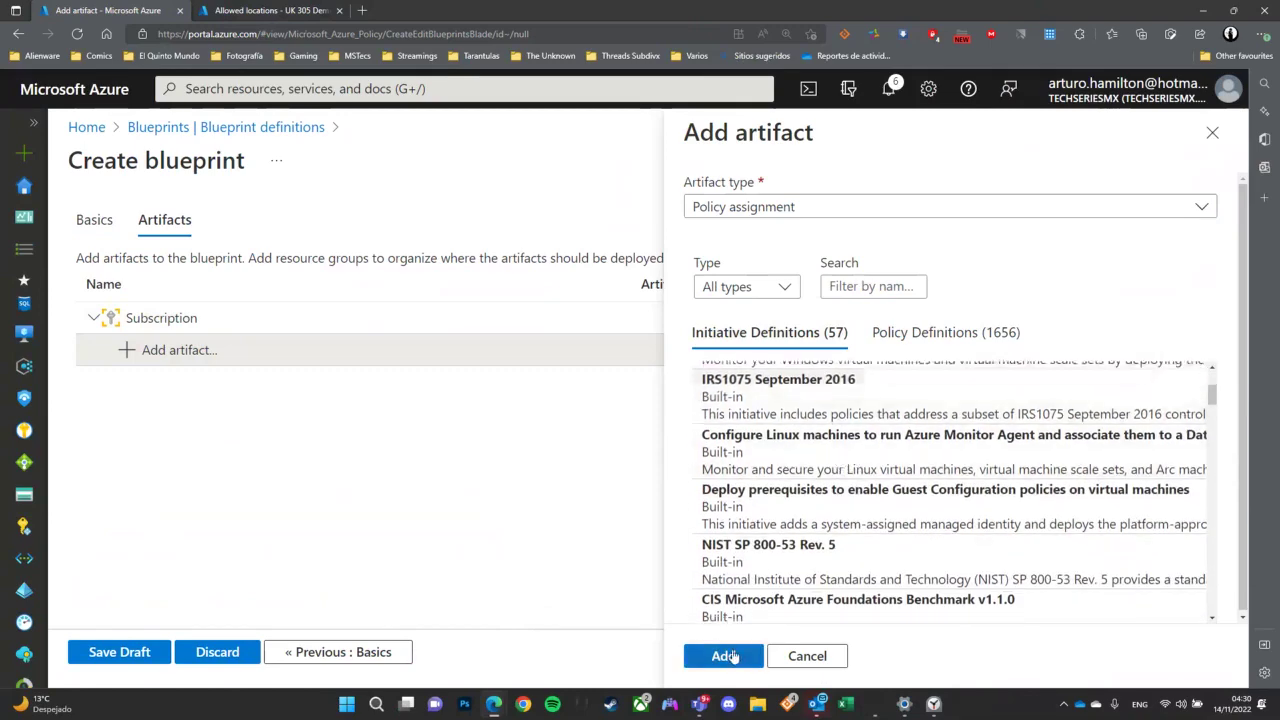
click(723, 656)
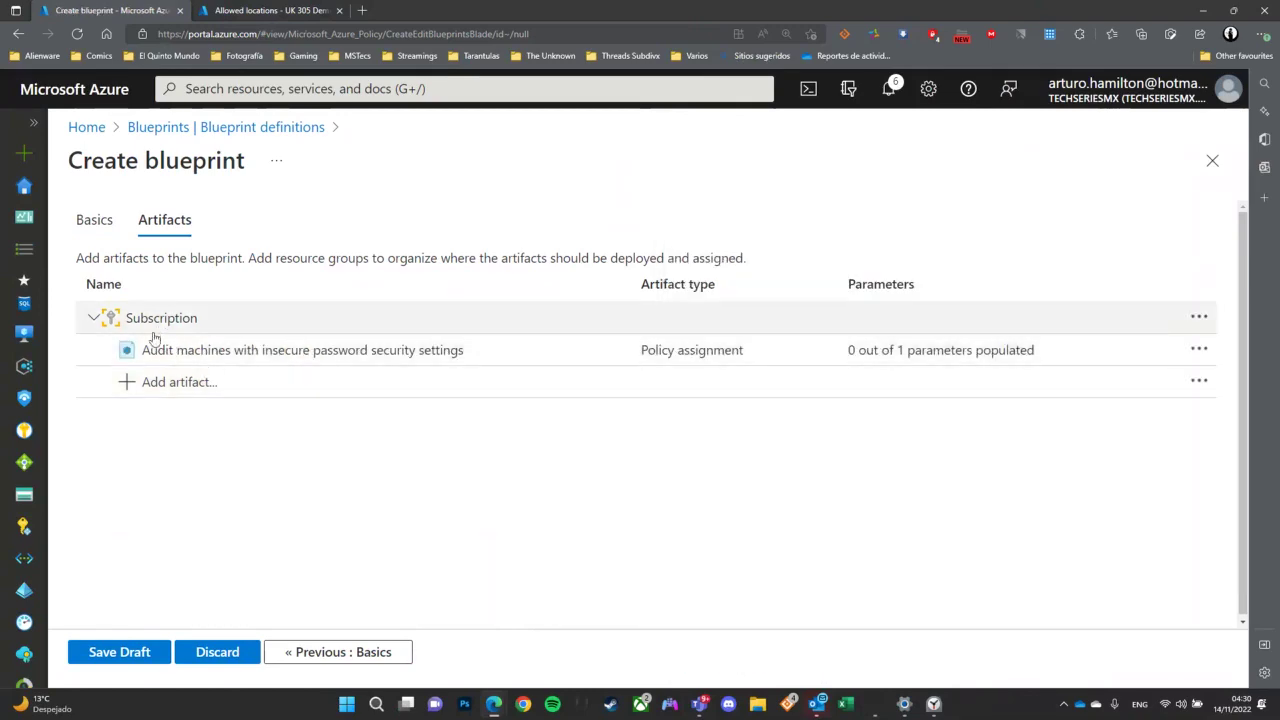
Step: Add a second policy assignment artifact to the blueprint using the "UK OFFICIAL and UK NHS" initiative
click(152, 381)
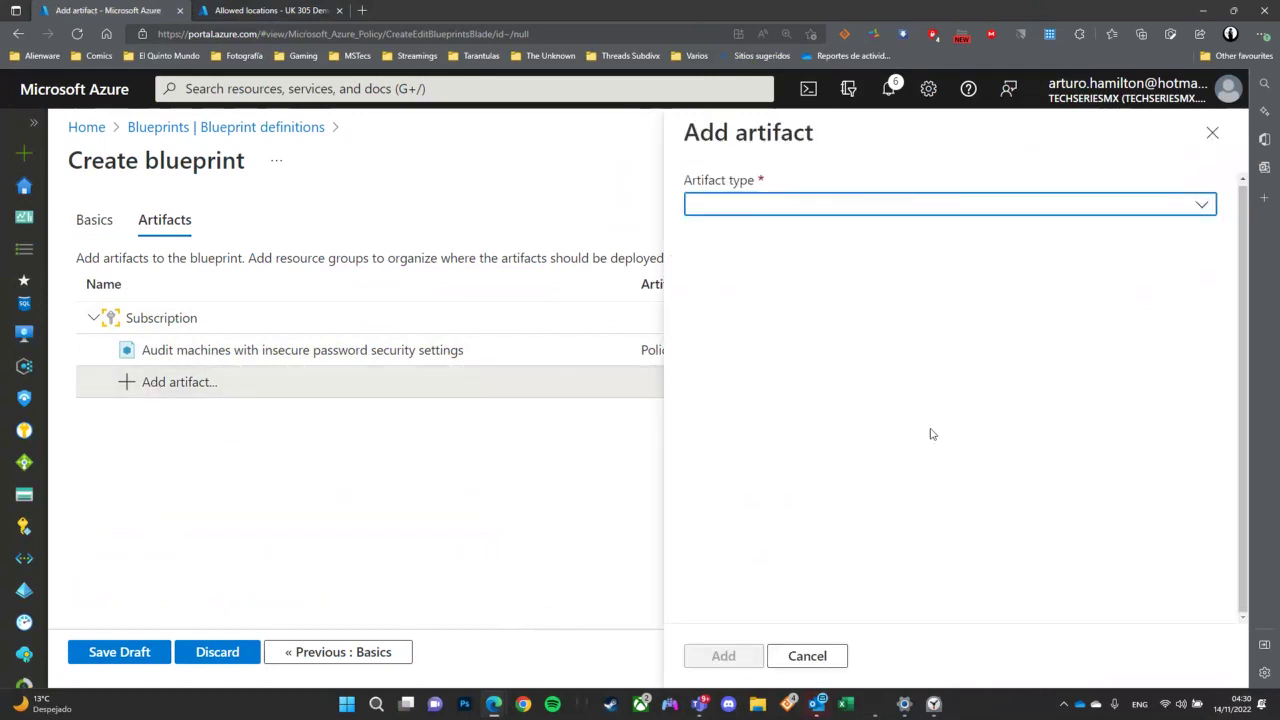
click(840, 204)
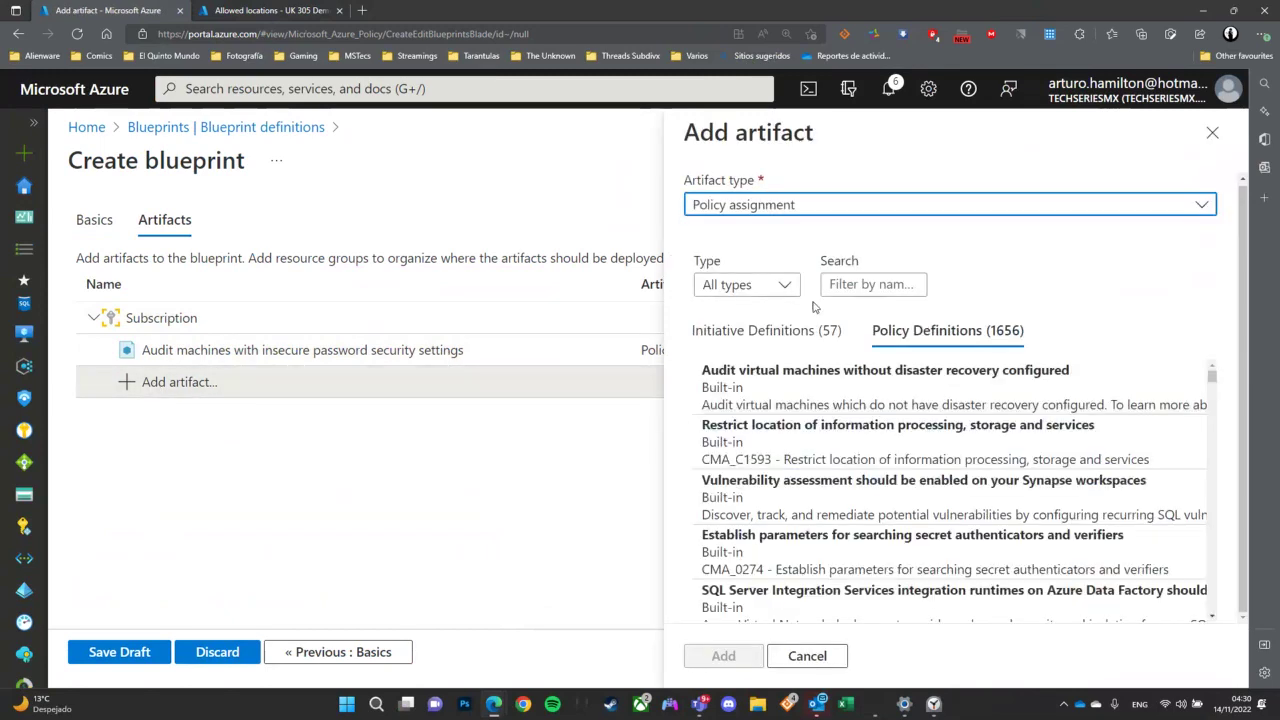
click(800, 333)
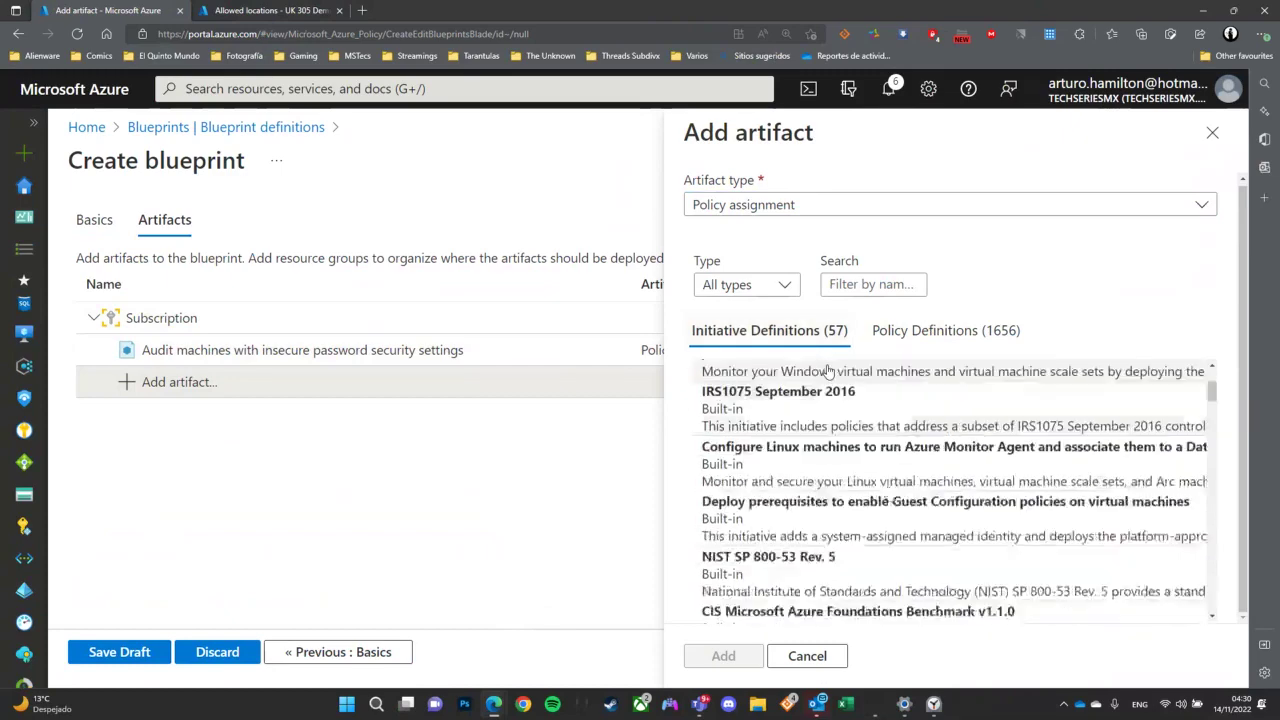
scroll(866, 450, down, 5)
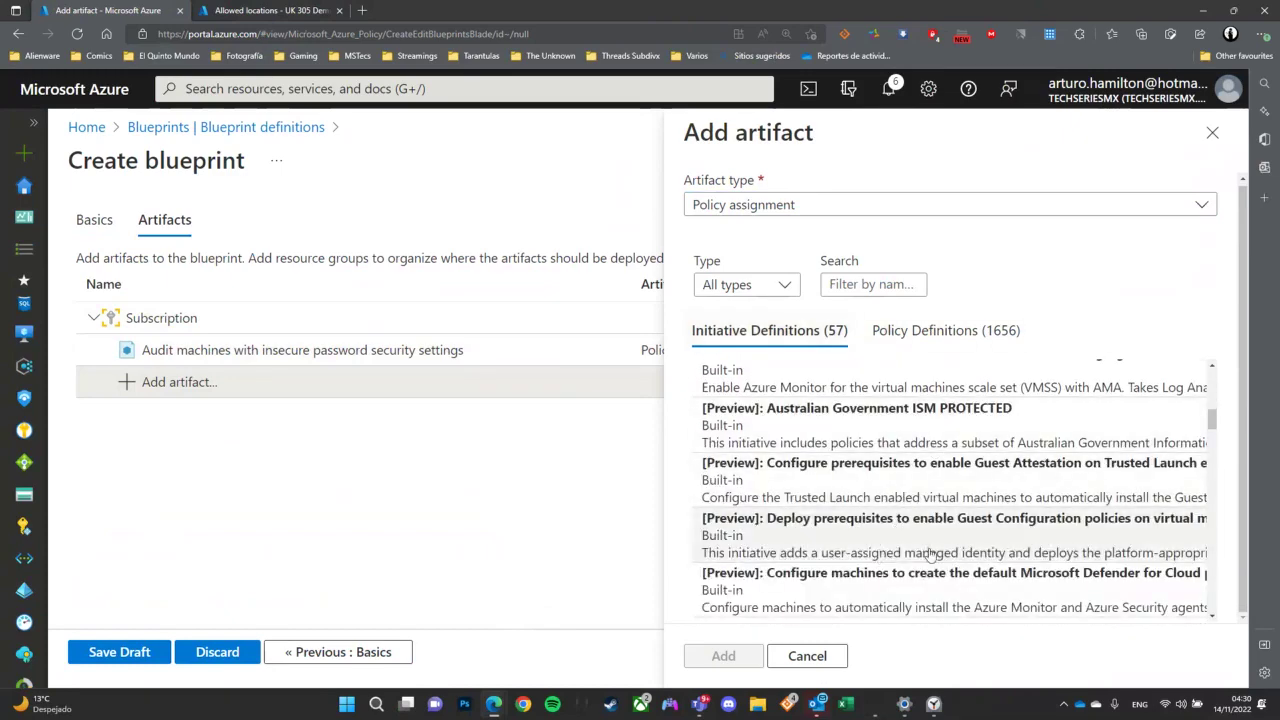
scroll(900, 550, down, 4)
scroll(928, 550, up, 1)
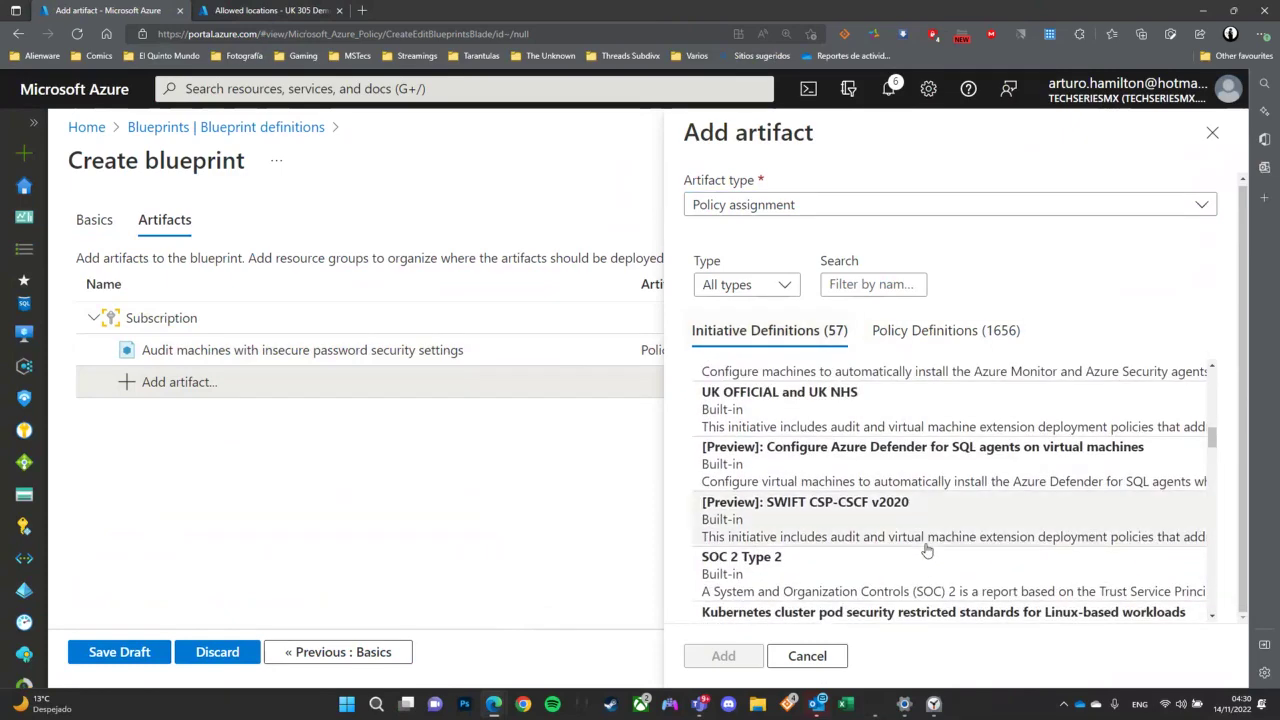
click(848, 404)
click(722, 656)
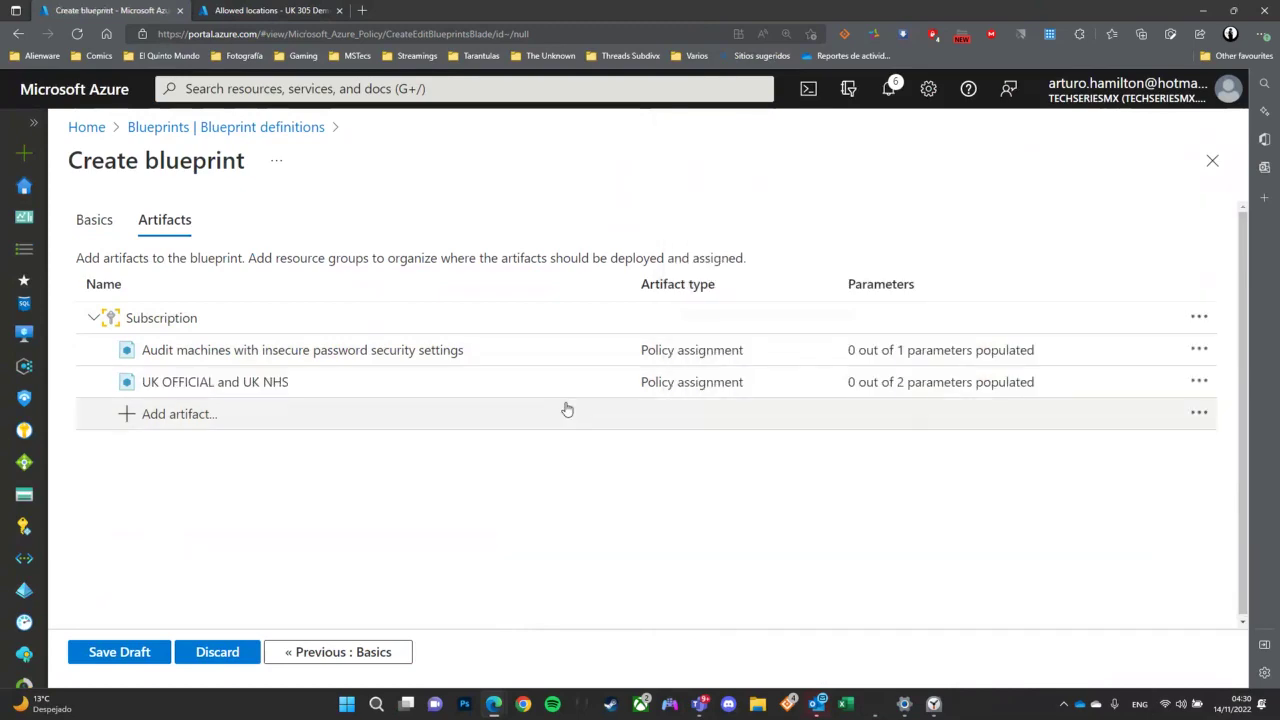
Step: Add a third policy assignment artifact under the subscription using the "Allowed locations" policy definition
click(188, 426)
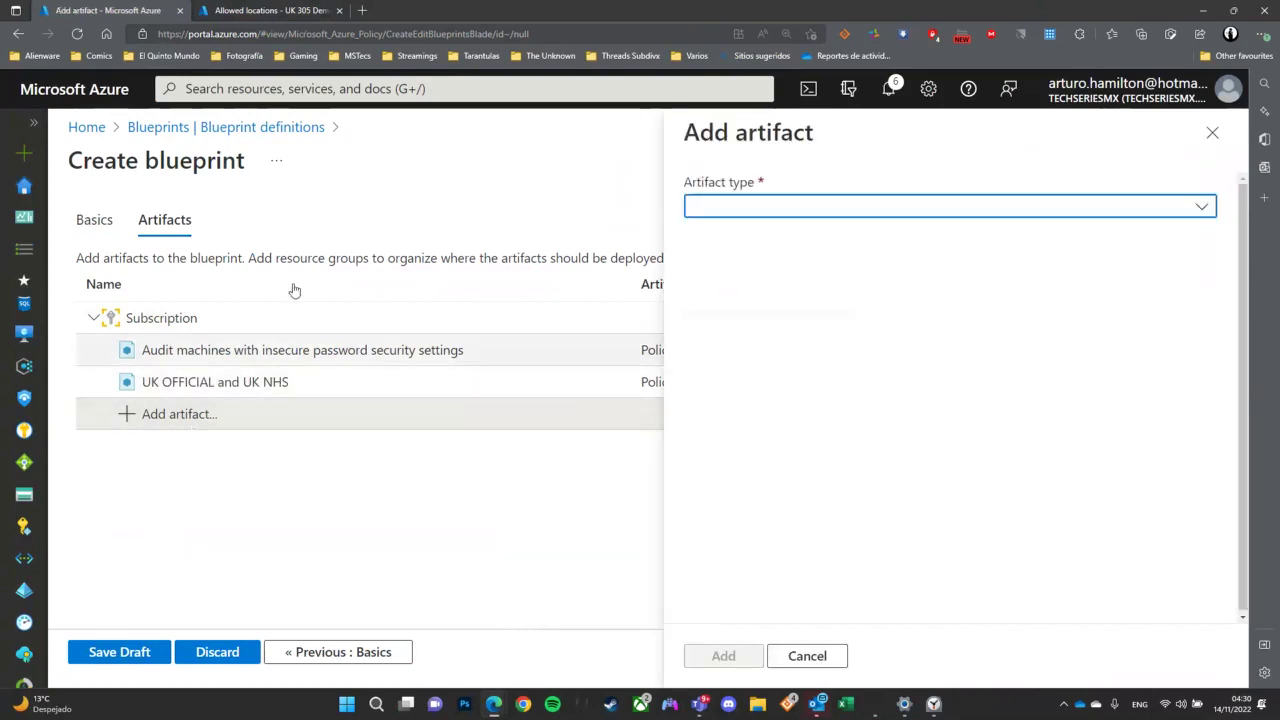
click(815, 207)
click(772, 236)
click(890, 285)
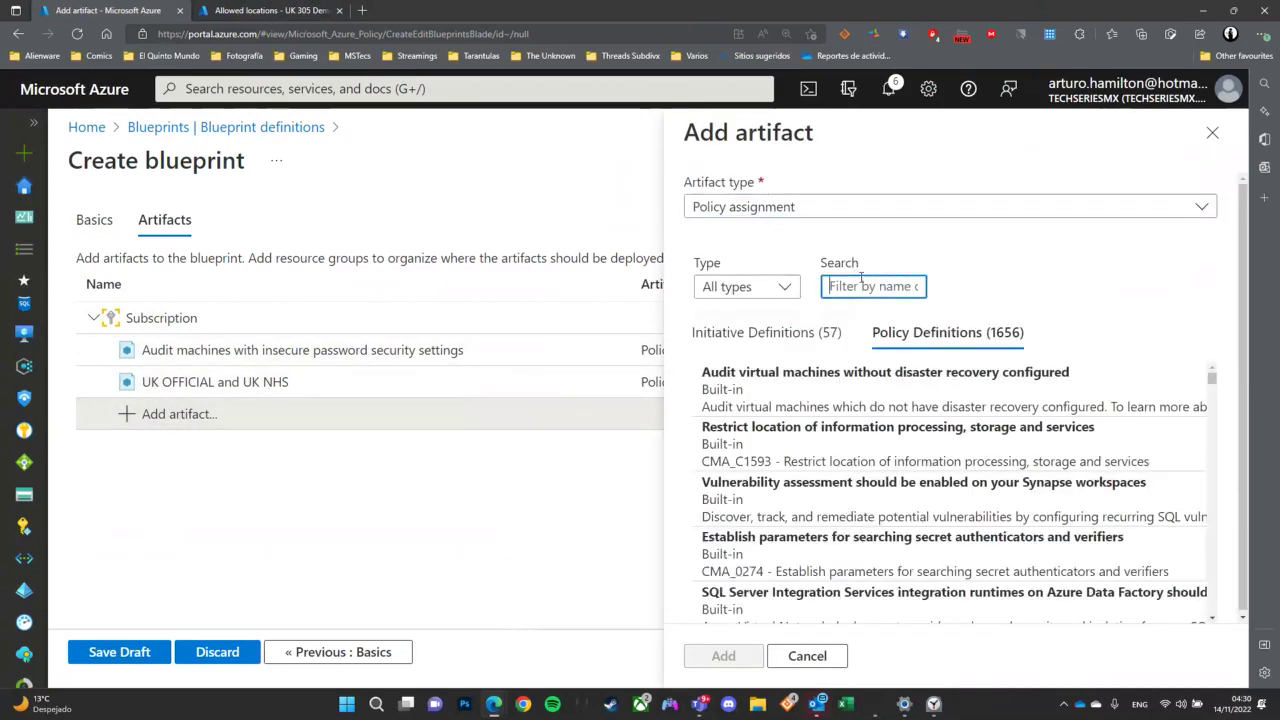
text(locations)
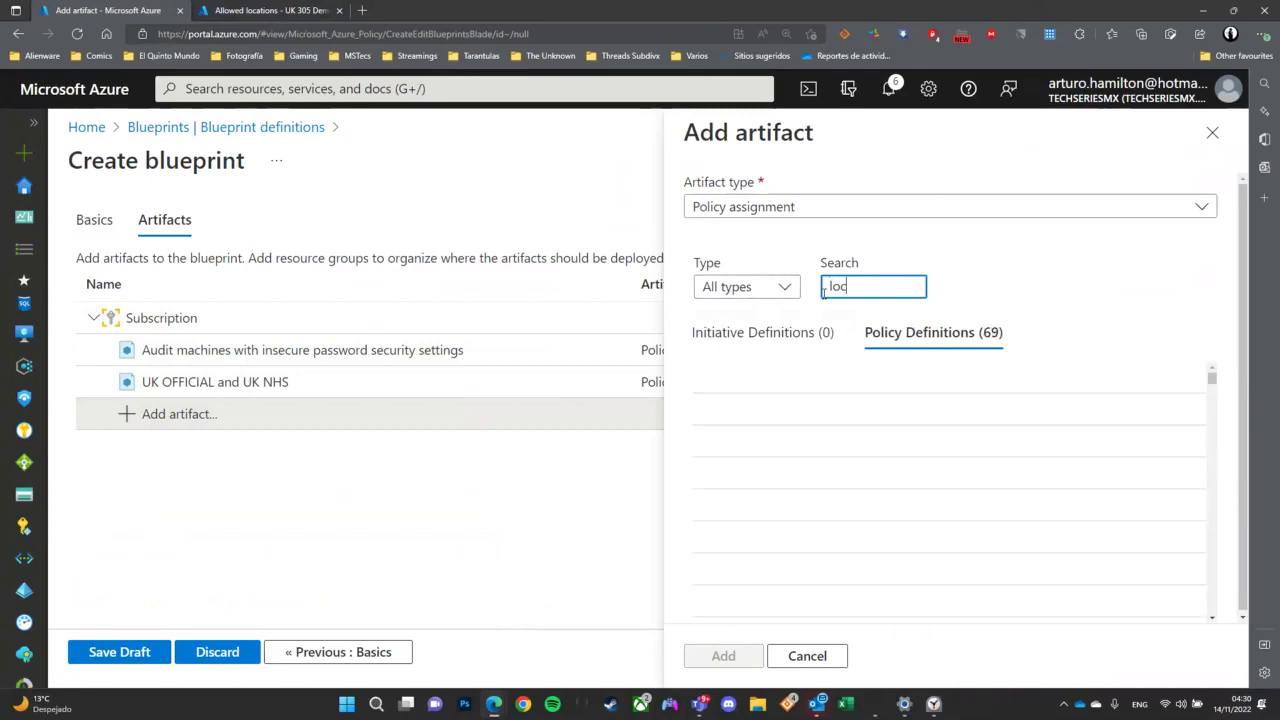
click(745, 440)
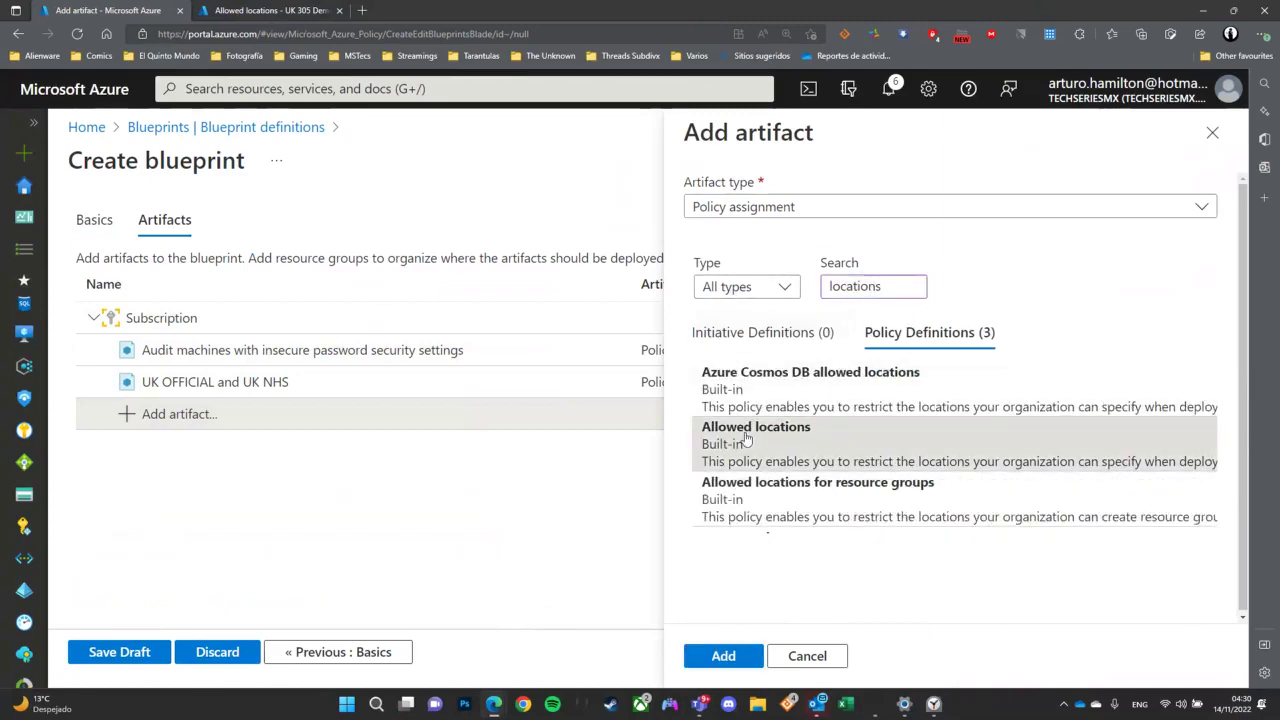
click(723, 655)
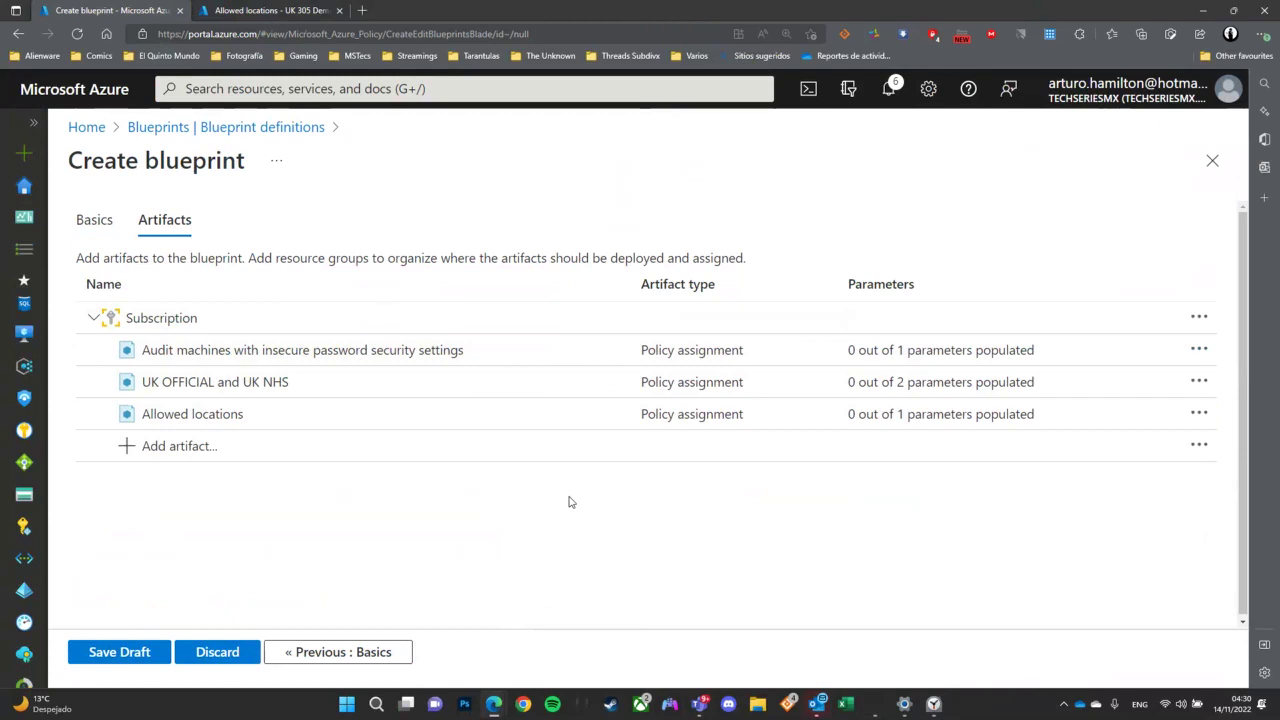
Step: Start a role assignment artifact with the Owner role and turn off specifying its assignee when the blueprint is assigned
click(130, 445)
click(829, 207)
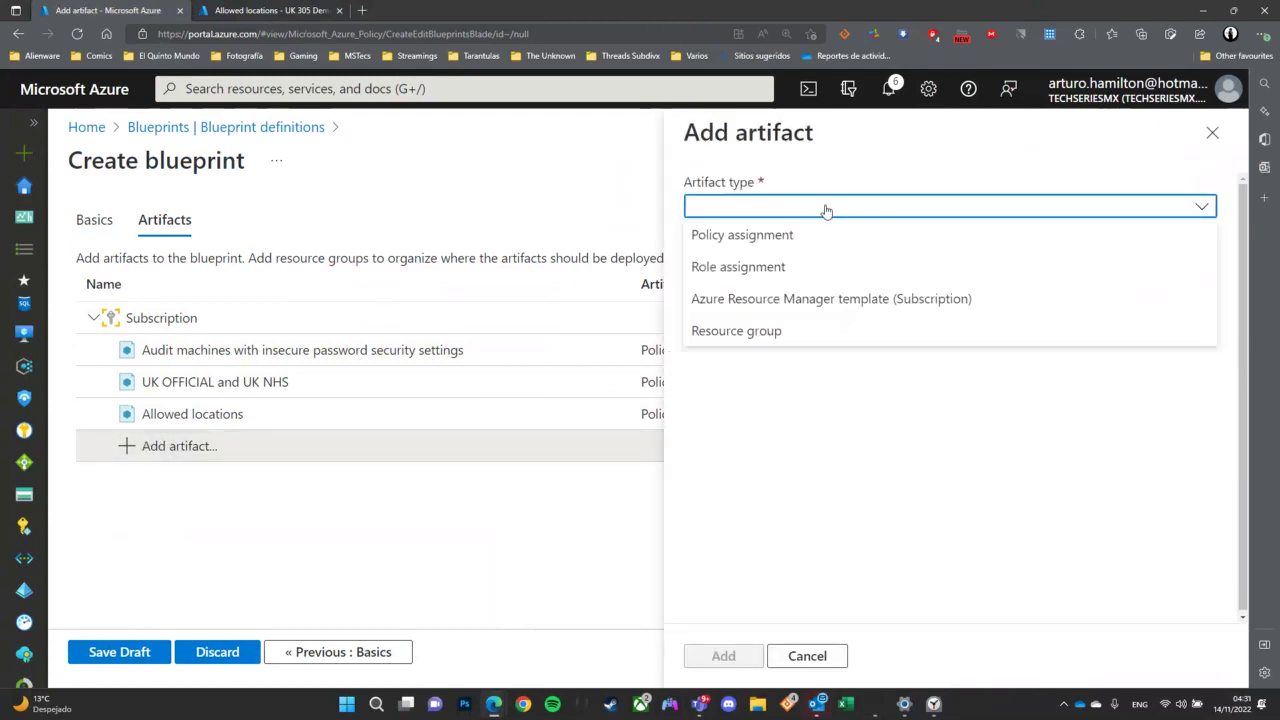
click(771, 266)
click(795, 360)
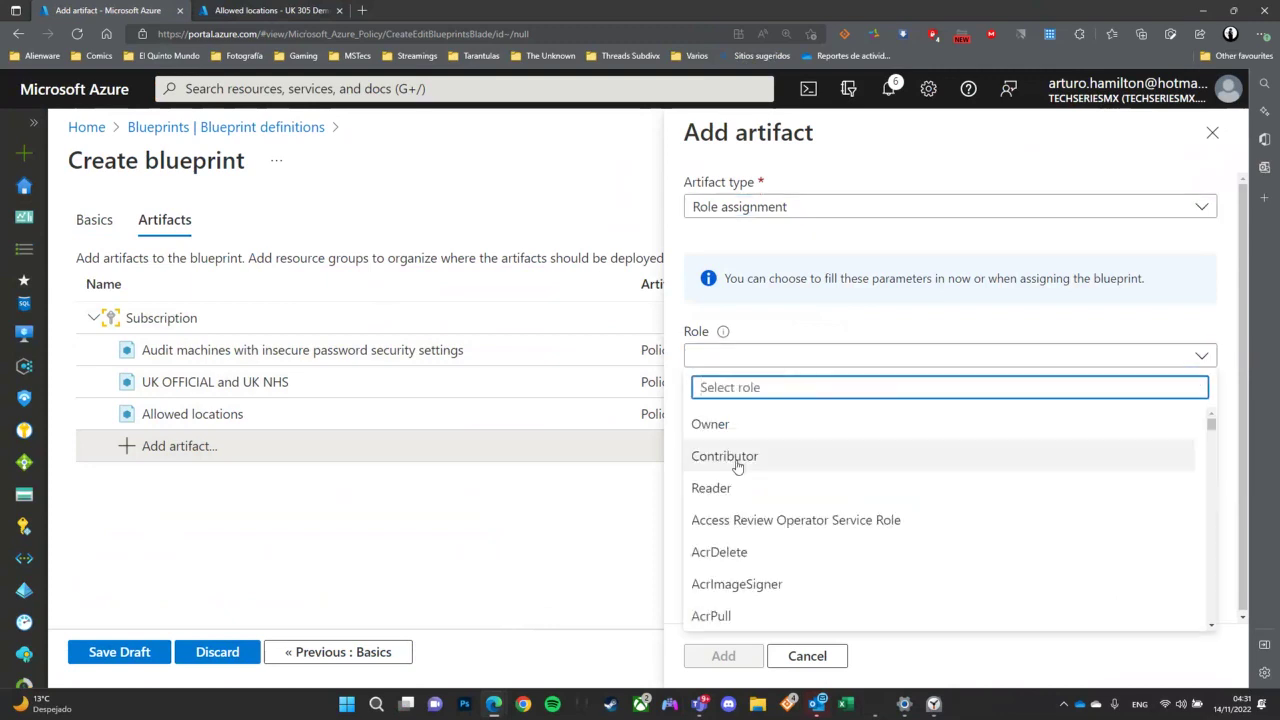
click(700, 425)
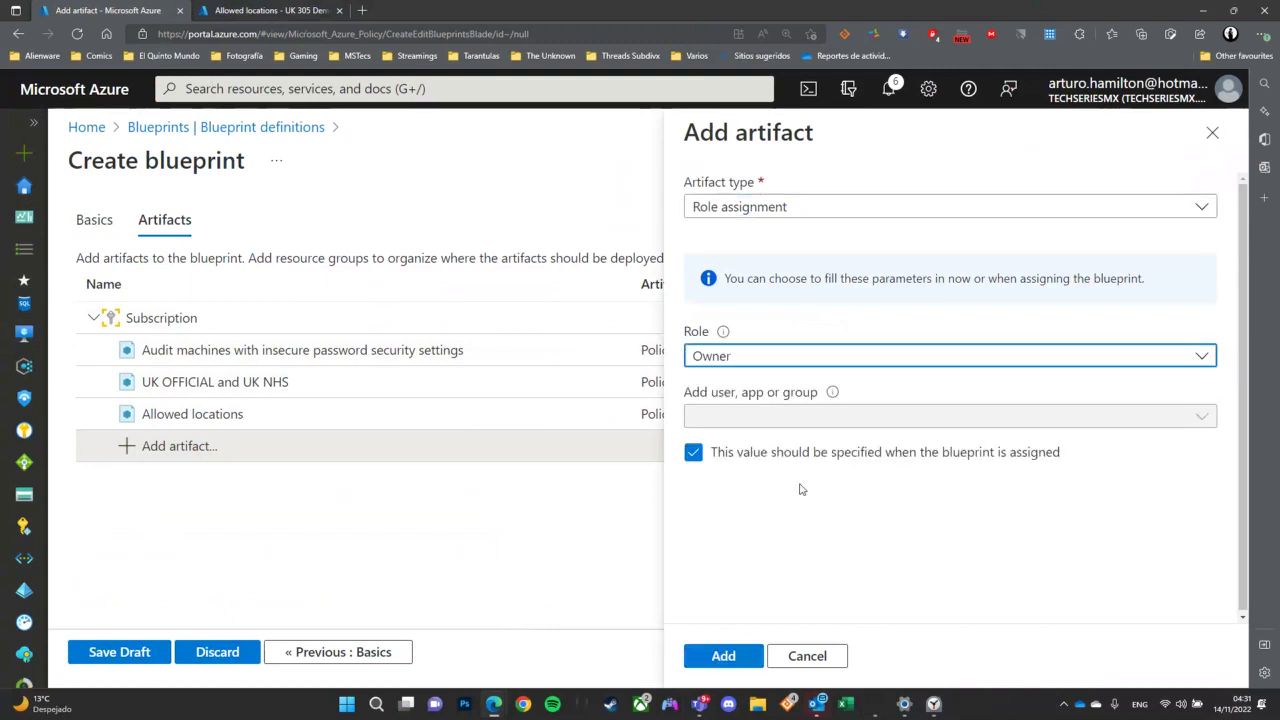
click(847, 455)
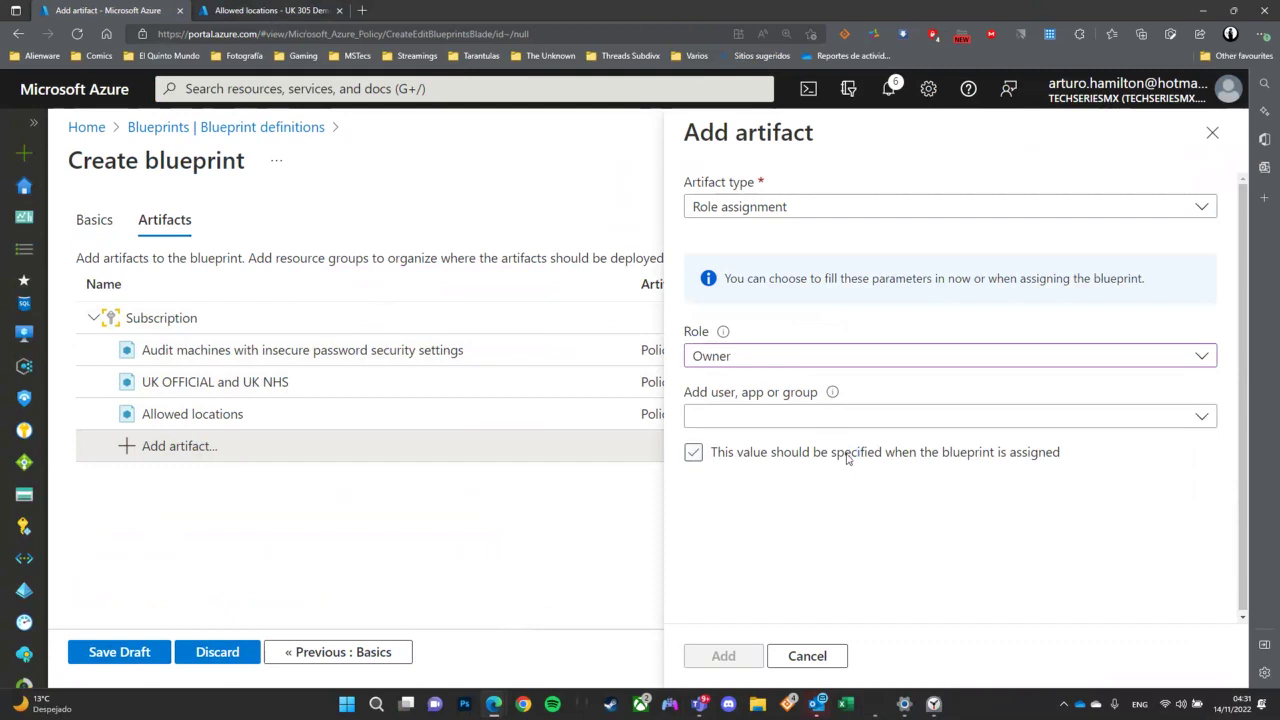
click(847, 455)
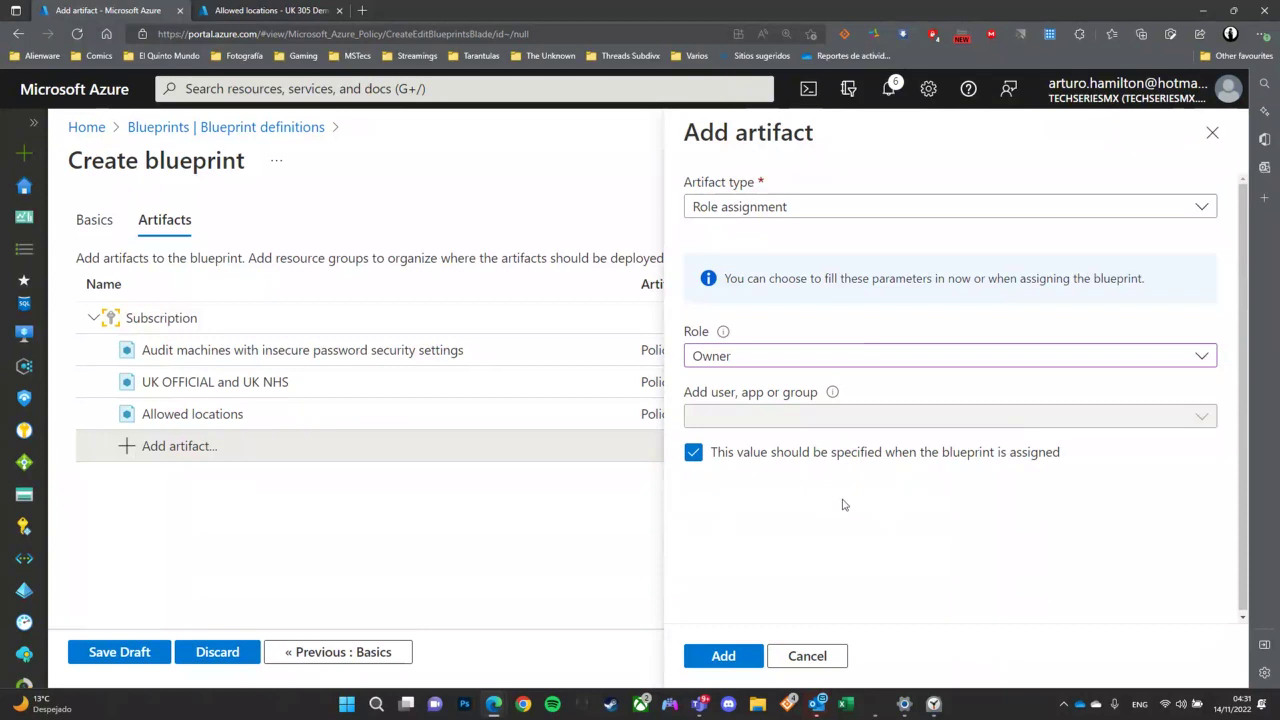
click(800, 456)
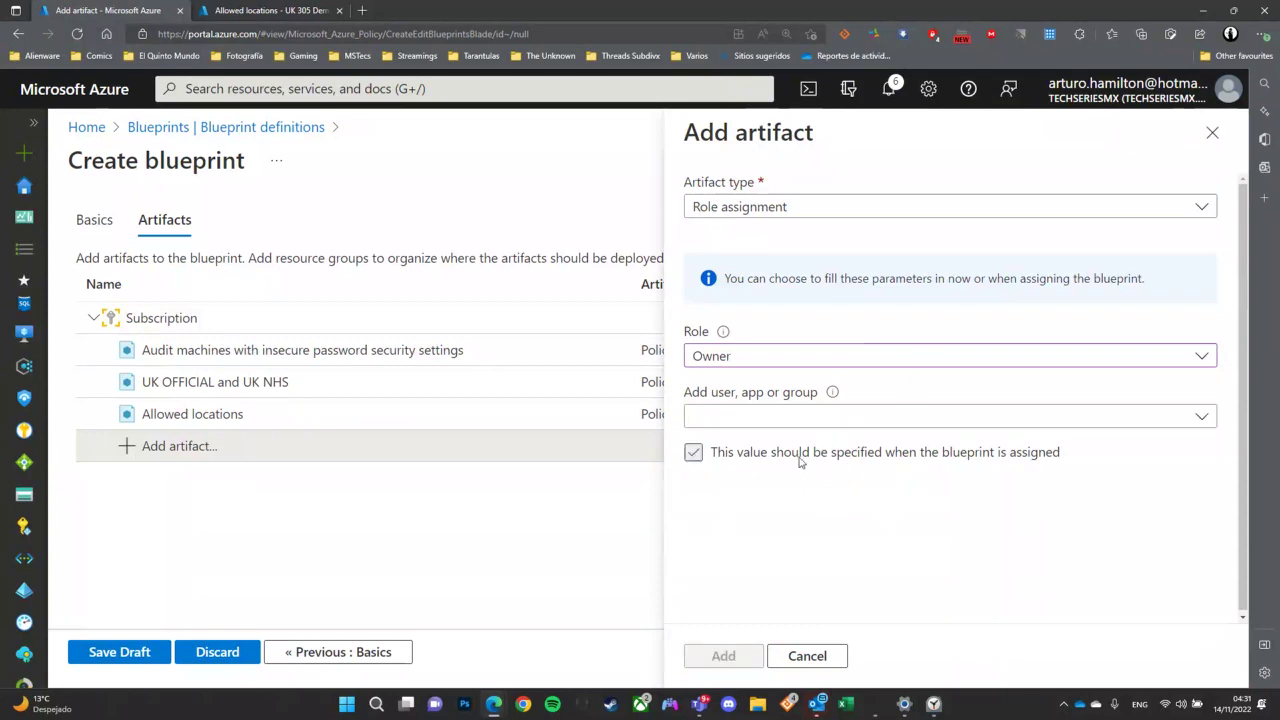
Step: Search for the intended user by first name, select them as assignee of the Owner role and add the artifact
click(825, 418)
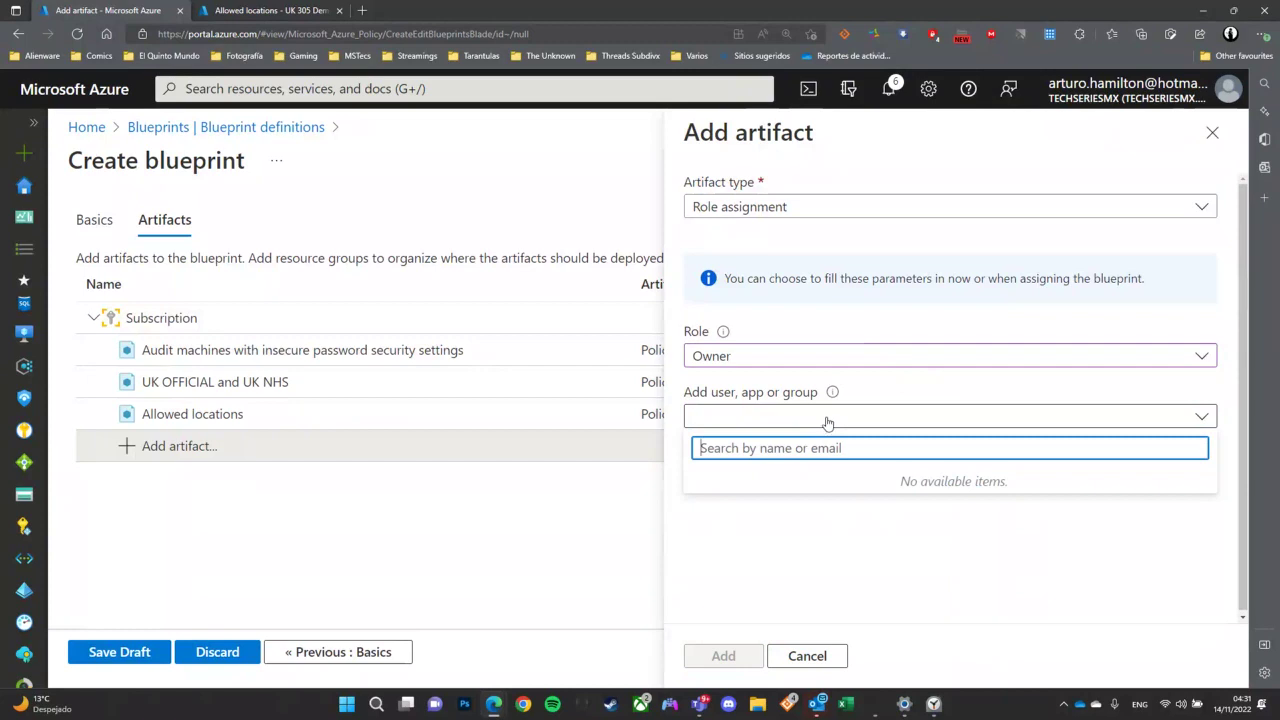
click(919, 388)
click(899, 414)
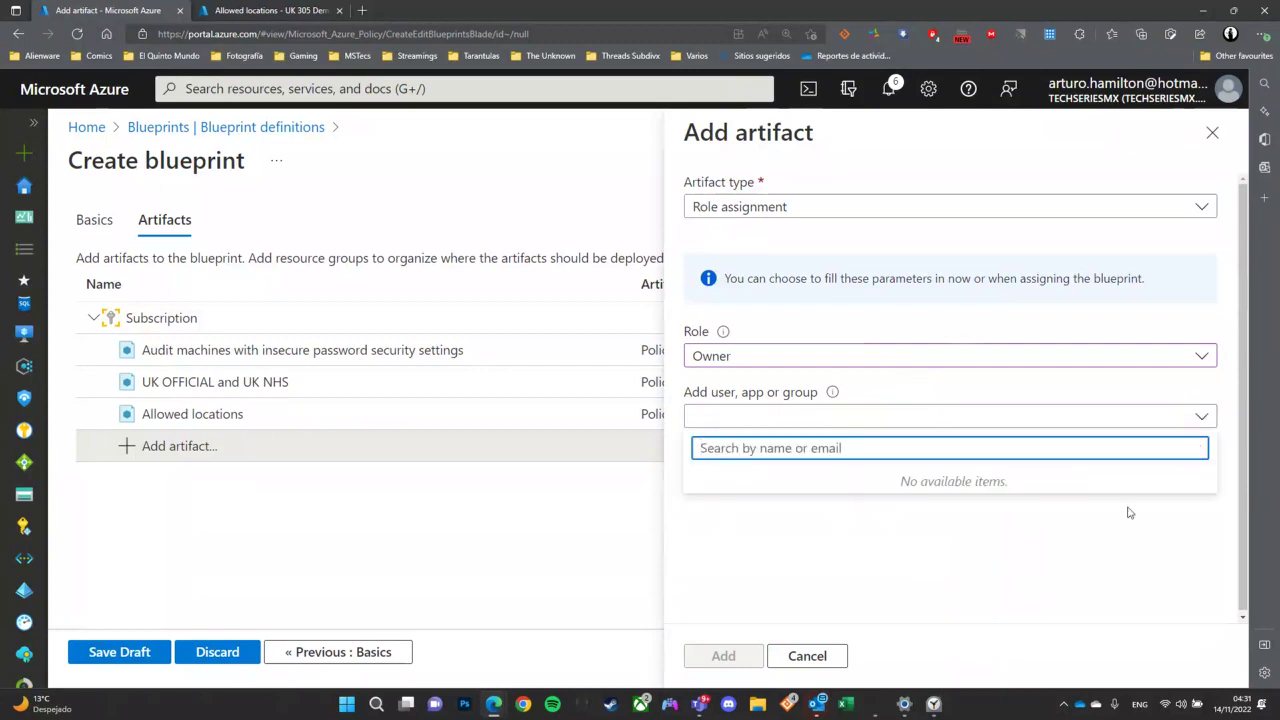
text(ad)
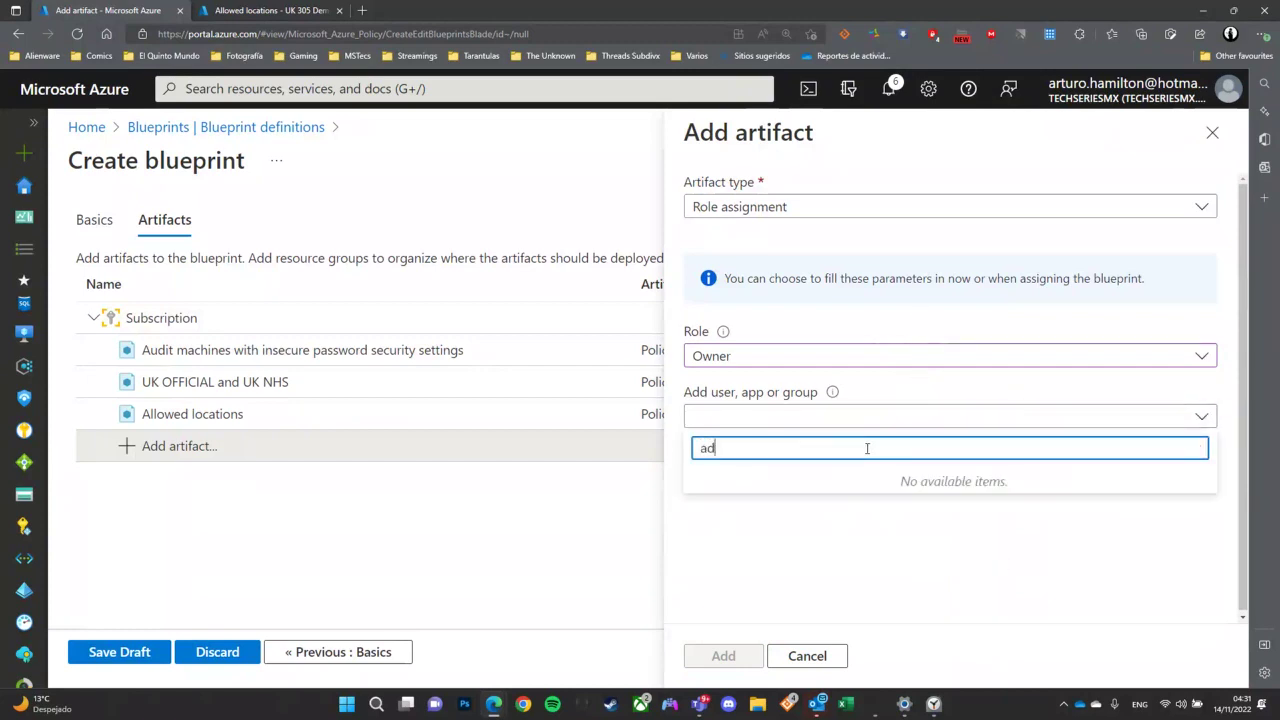
text(riana)
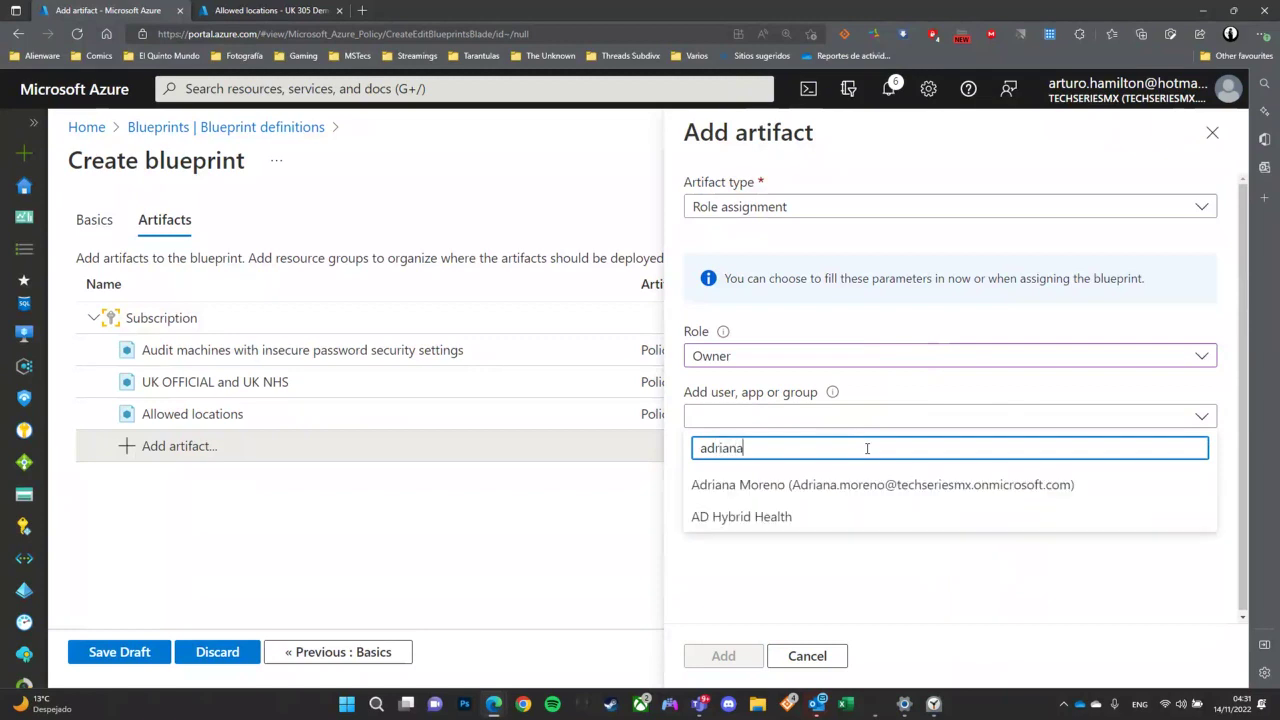
click(869, 478)
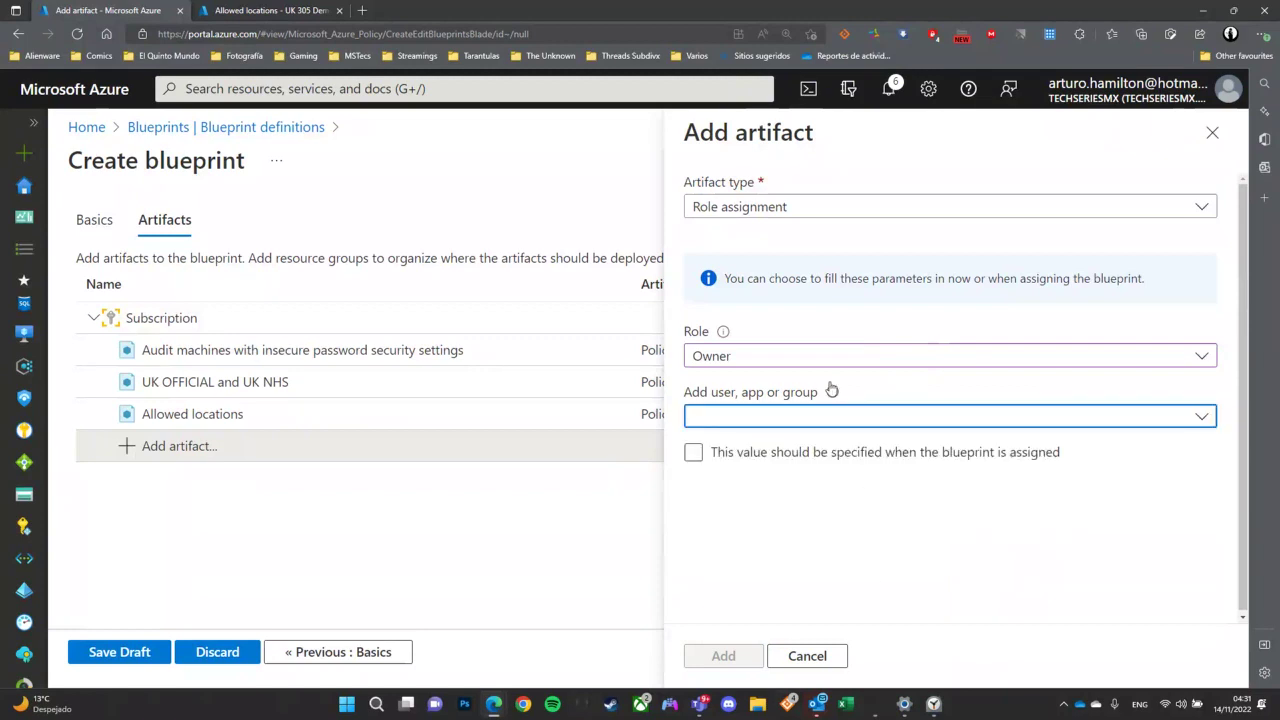
click(745, 424)
click(740, 487)
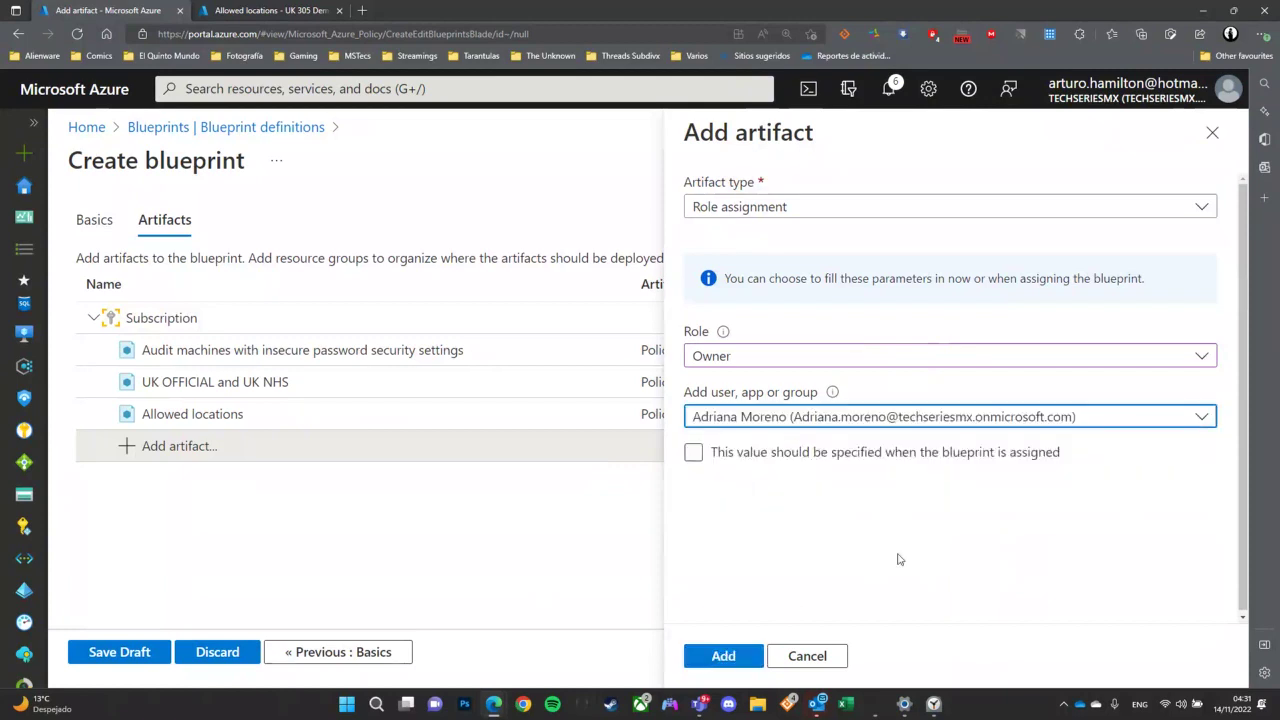
click(723, 655)
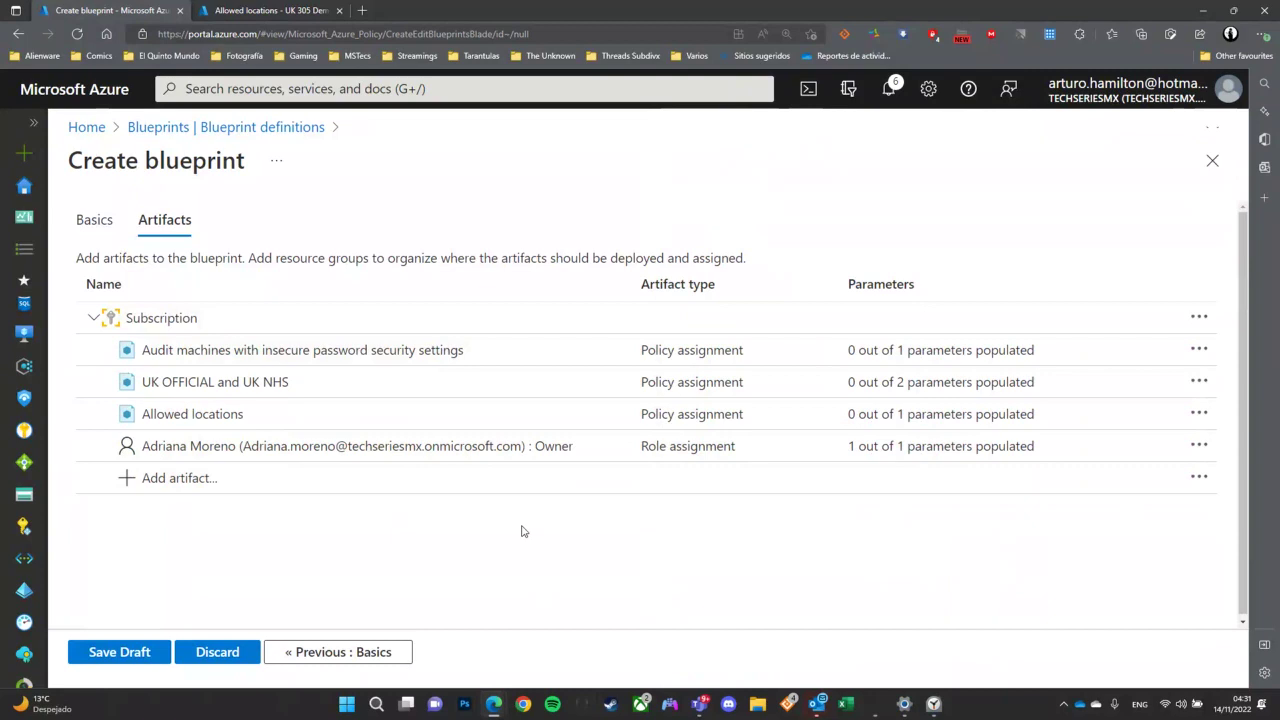
Step: Start a resource group artifact under the subscription and set its display name to RG-Production
click(178, 478)
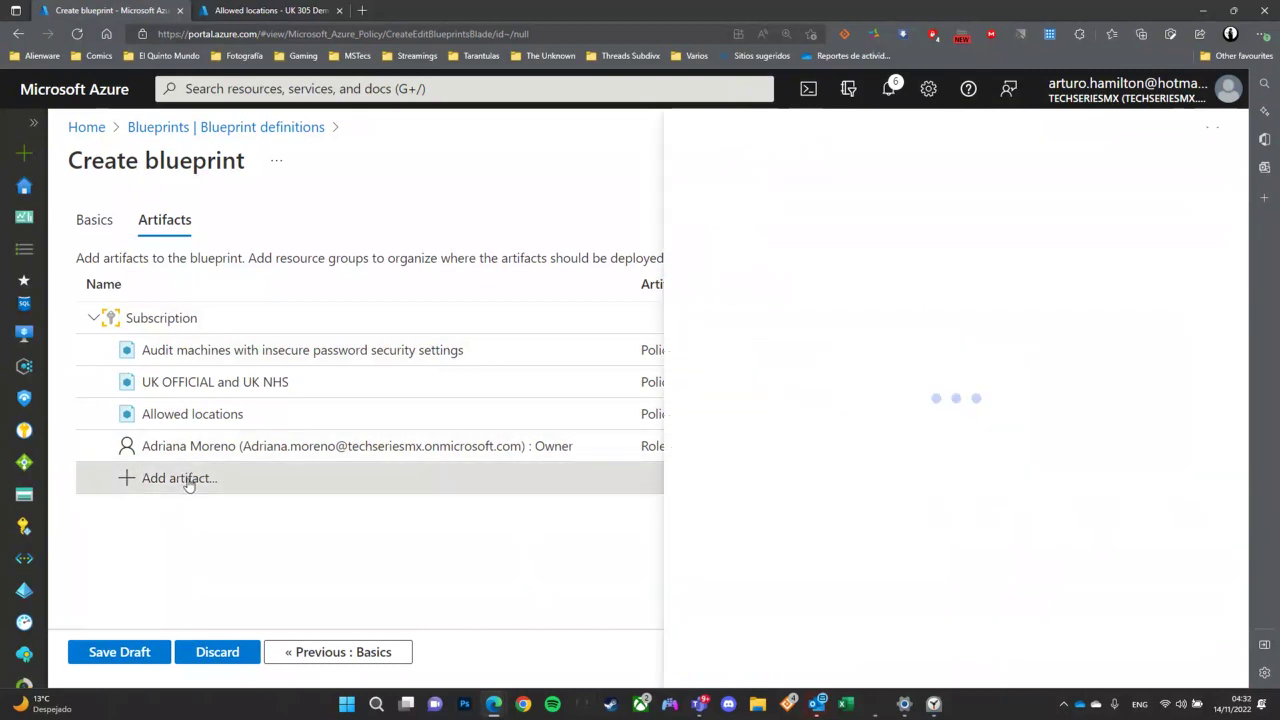
click(729, 206)
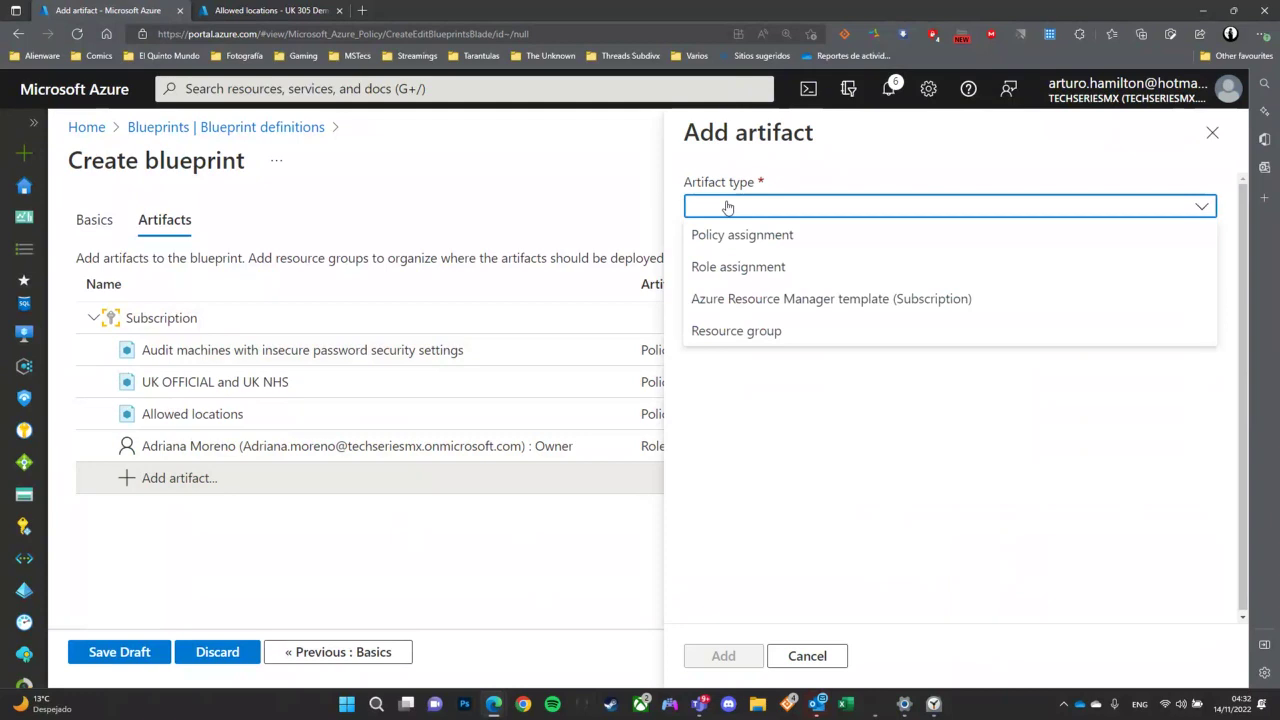
click(742, 333)
click(693, 266)
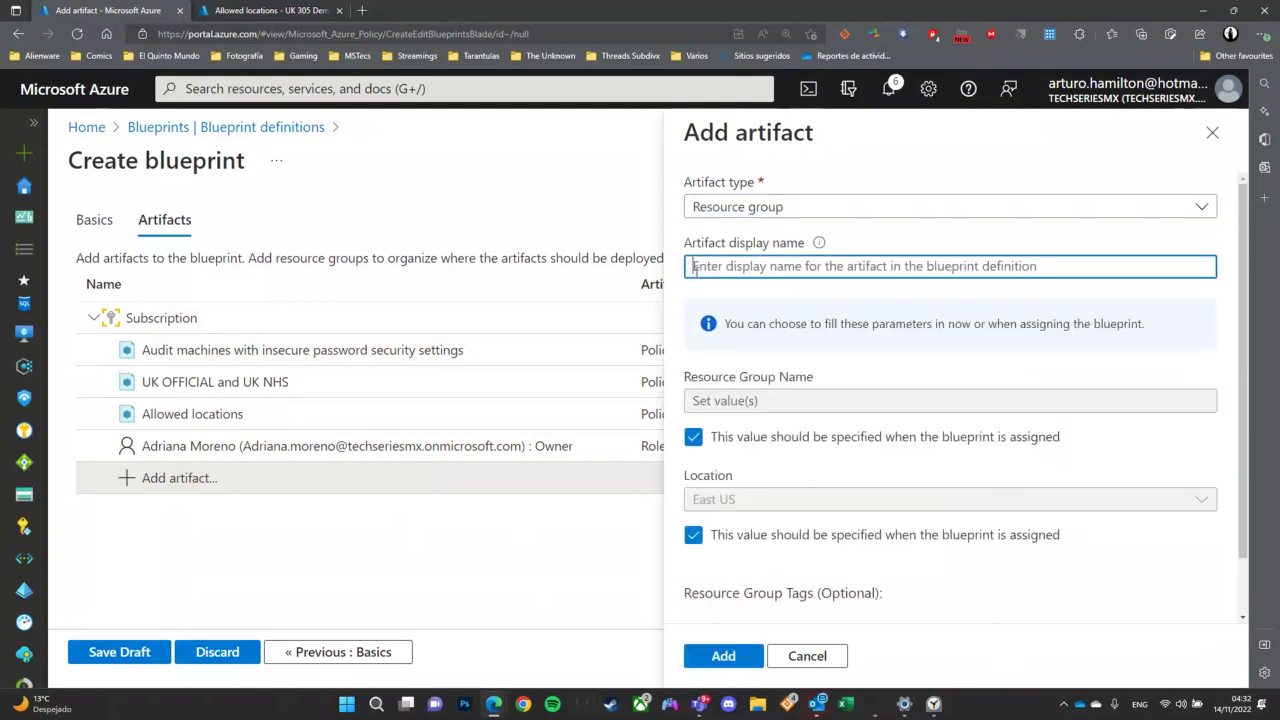
text(Brasil)
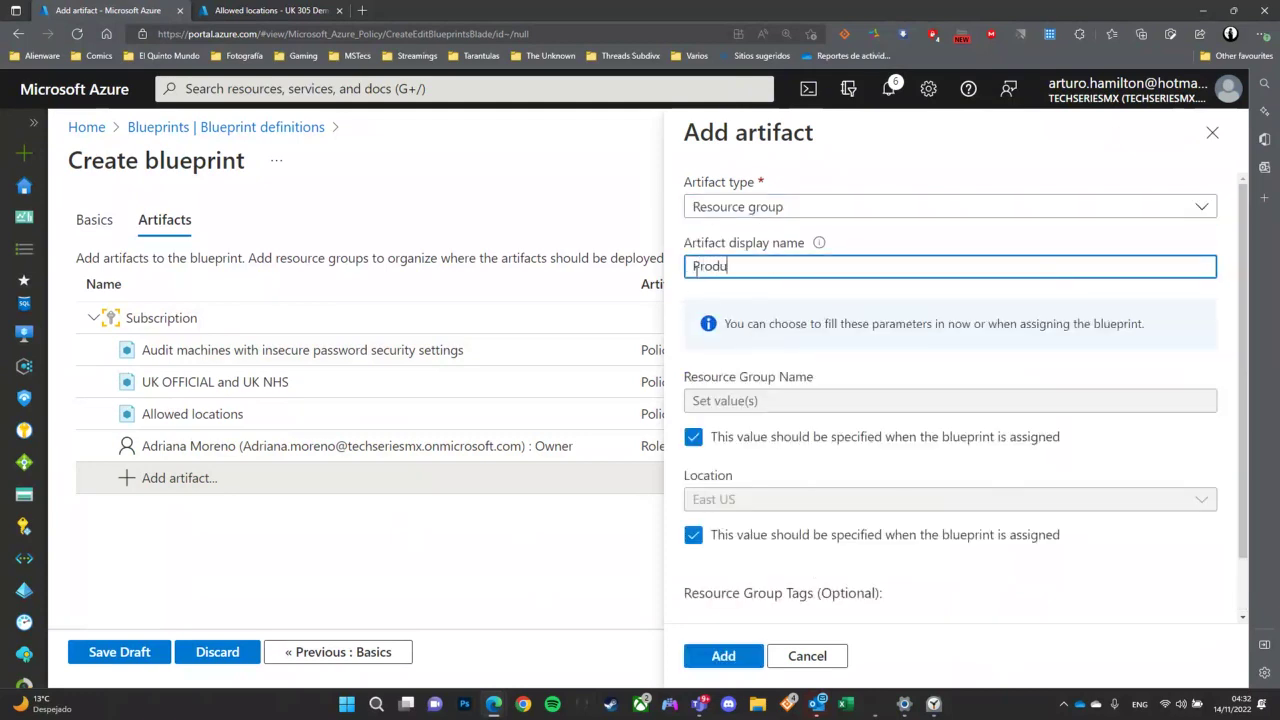
key(BackSpace)
key(BackSpace)
key(BackSpace)
key(BackSpace)
key(BackSpace)
key(BackSpace)
text(RG-Productio)
click(800, 414)
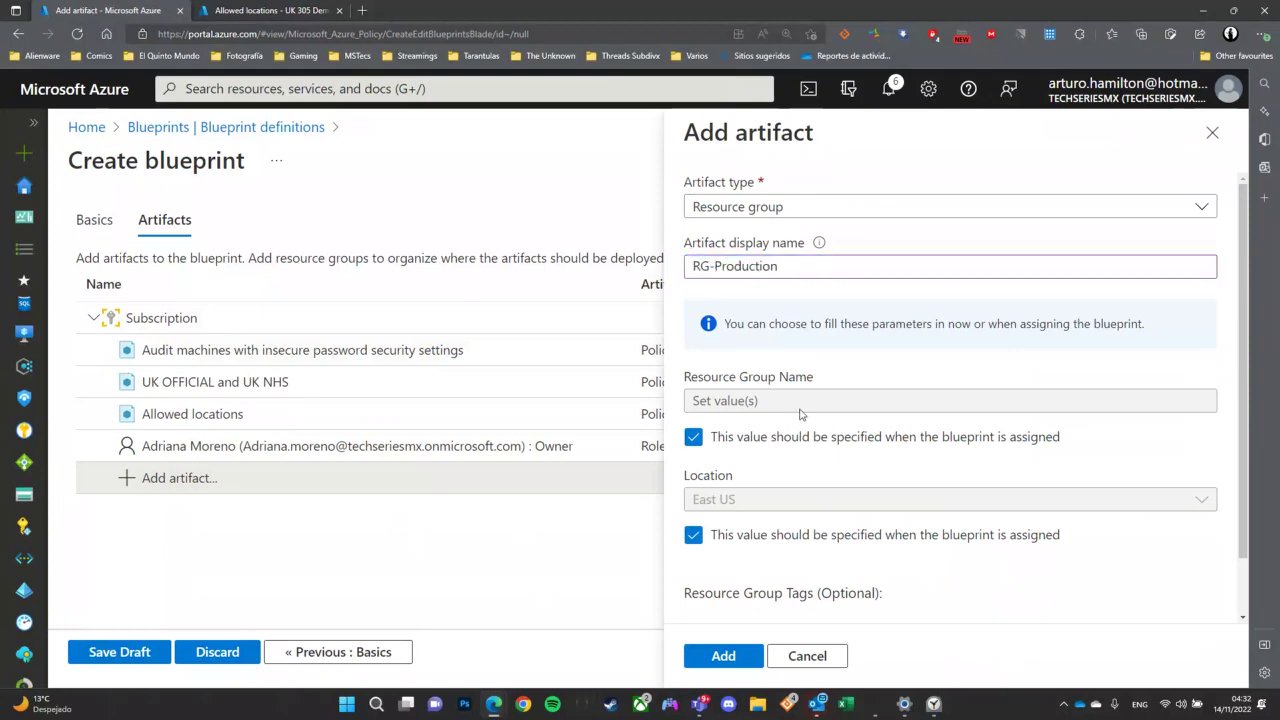
Step: Set the resource group name to RG-Production in the blueprint itself, leaving its location for assignment, and add the artifact
triple_click(766, 266)
key(ctrl+c)
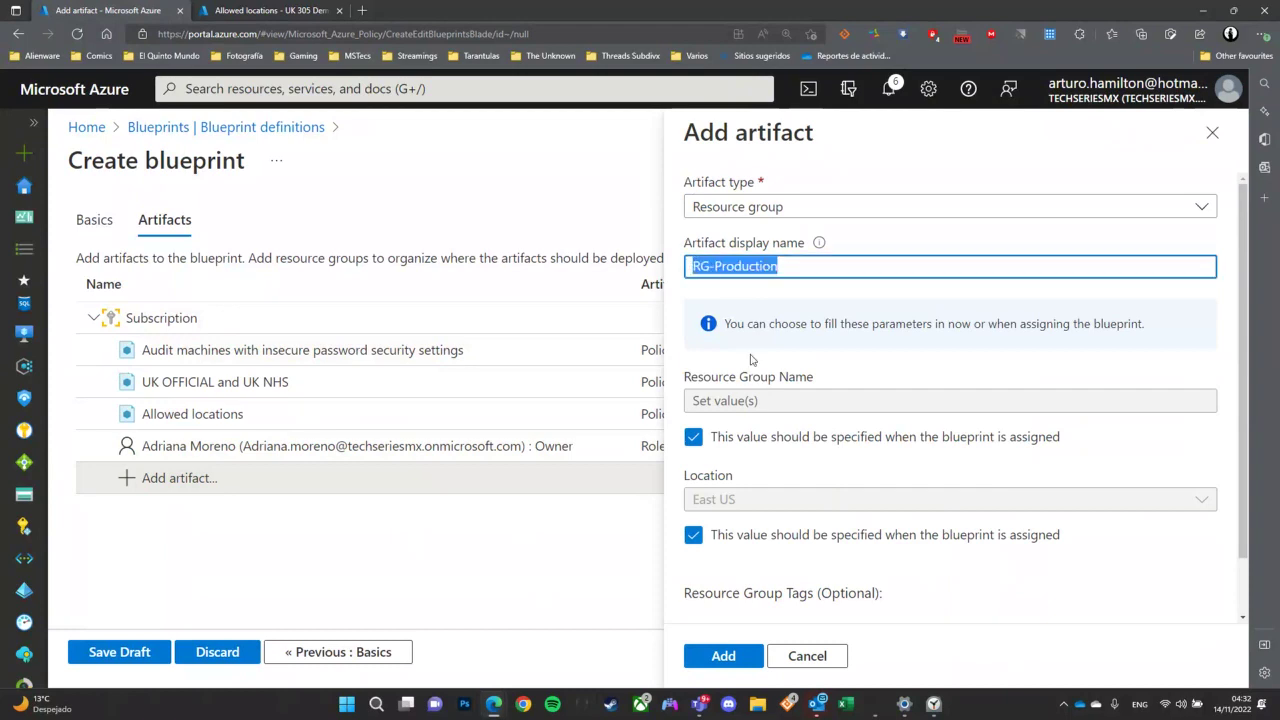
click(760, 437)
click(750, 400)
key(ctrl+v)
scroll(750, 400, down, 1)
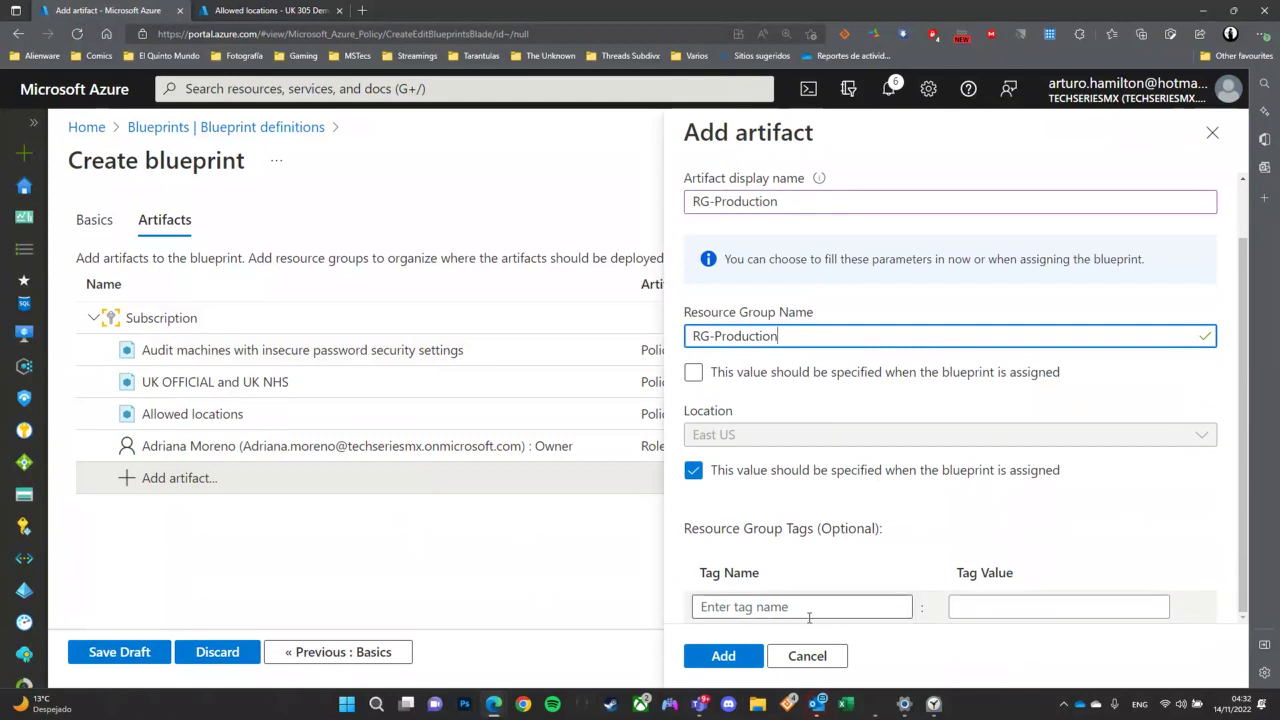
click(720, 660)
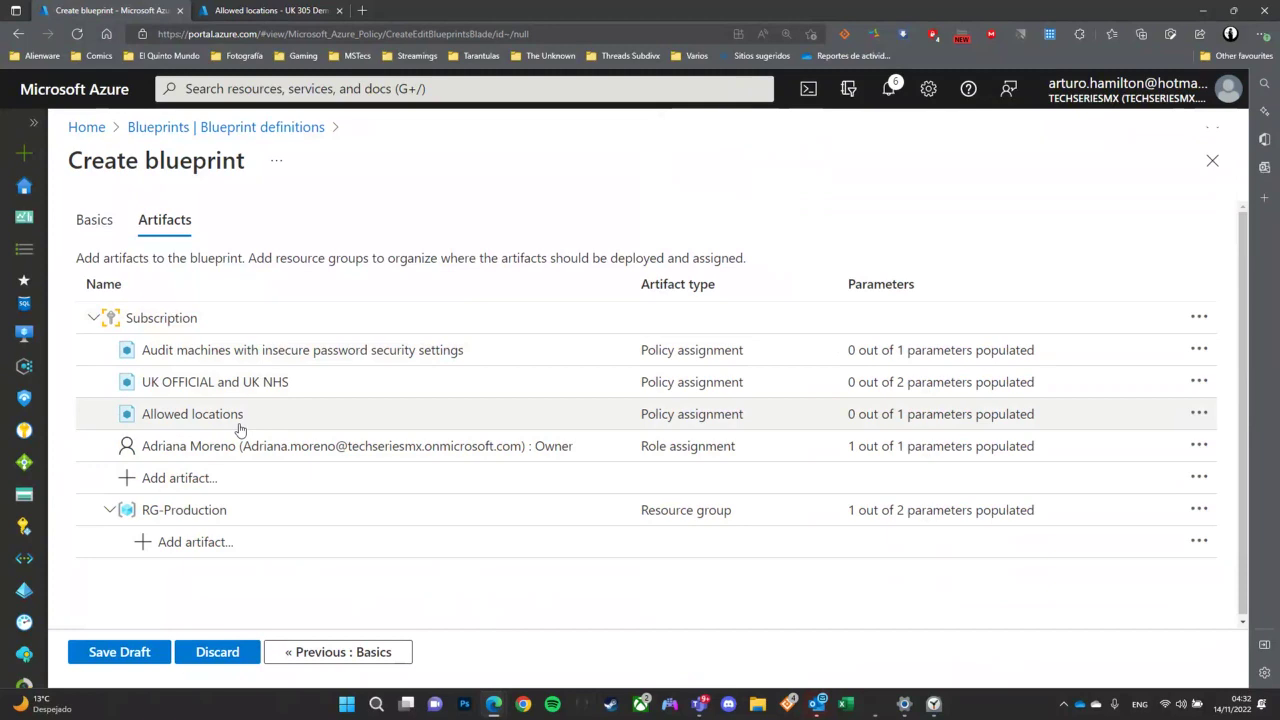
Step: Save the blueprint as a draft and refresh the list of blueprint definitions
click(117, 652)
click(152, 656)
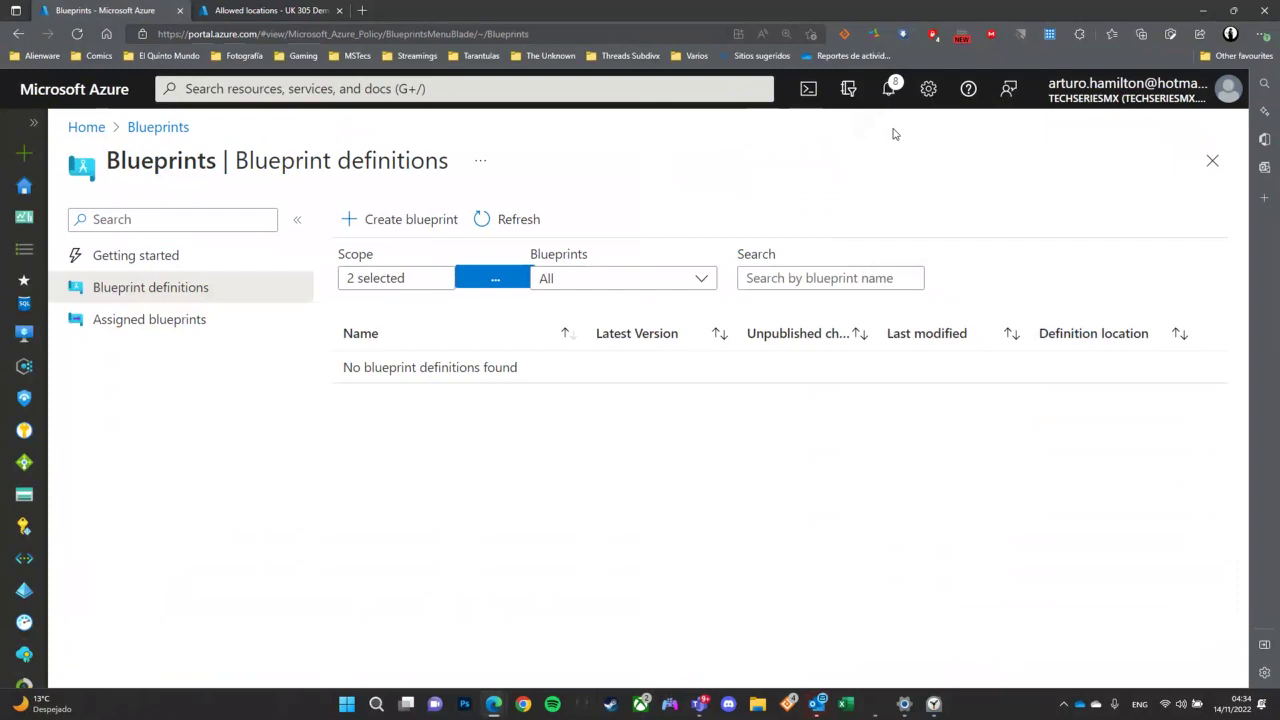
click(503, 219)
click(514, 219)
Step: Set the scope of the blueprint definitions list to the Sub-Gaming subscription
click(495, 279)
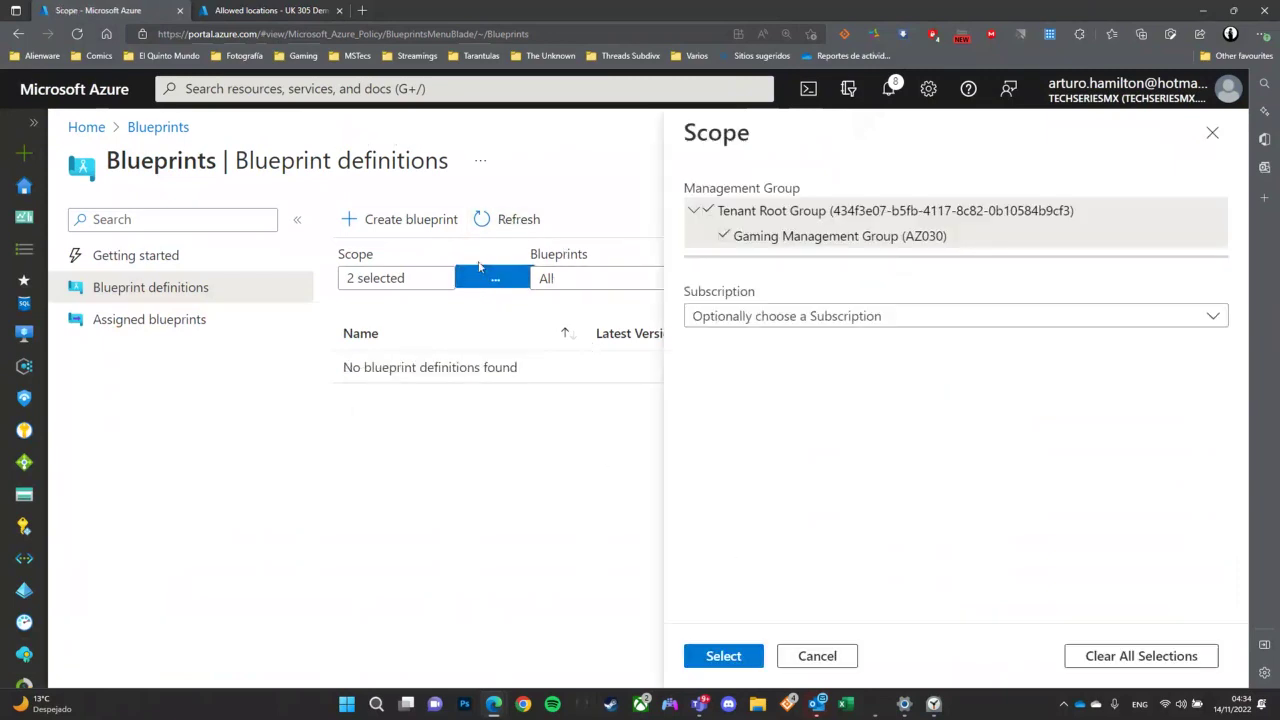
click(797, 316)
click(701, 416)
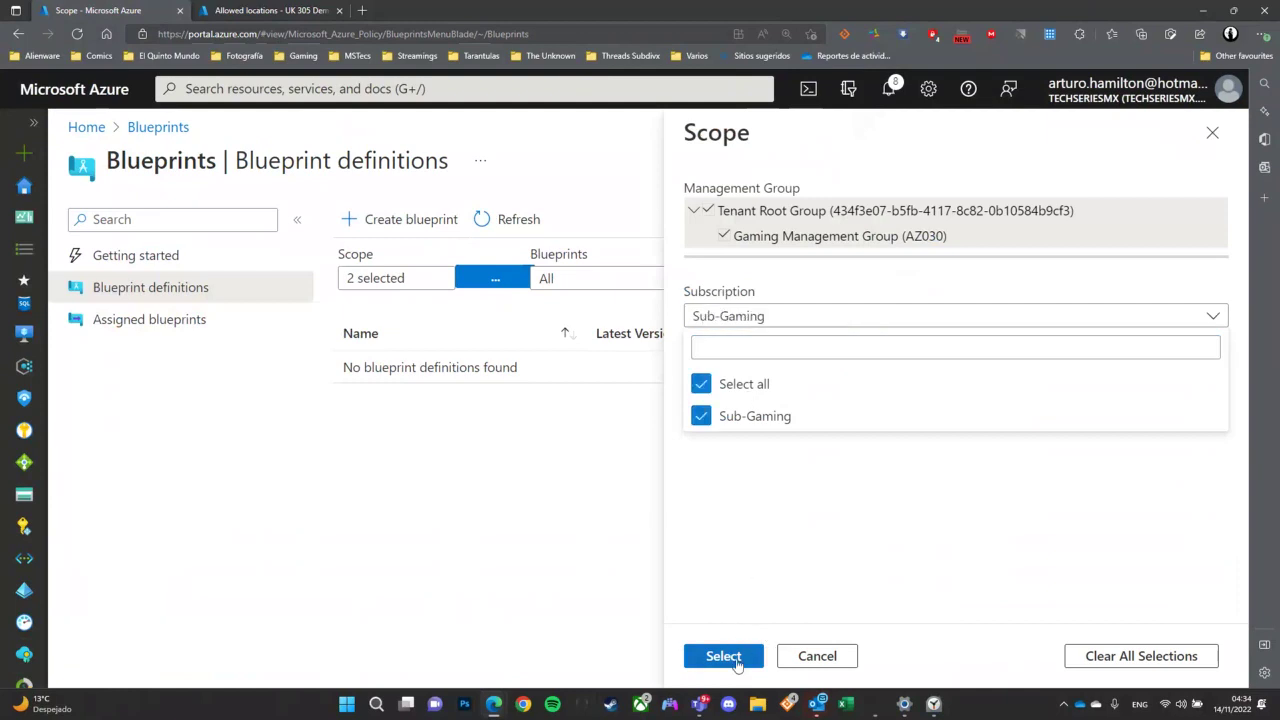
click(736, 662)
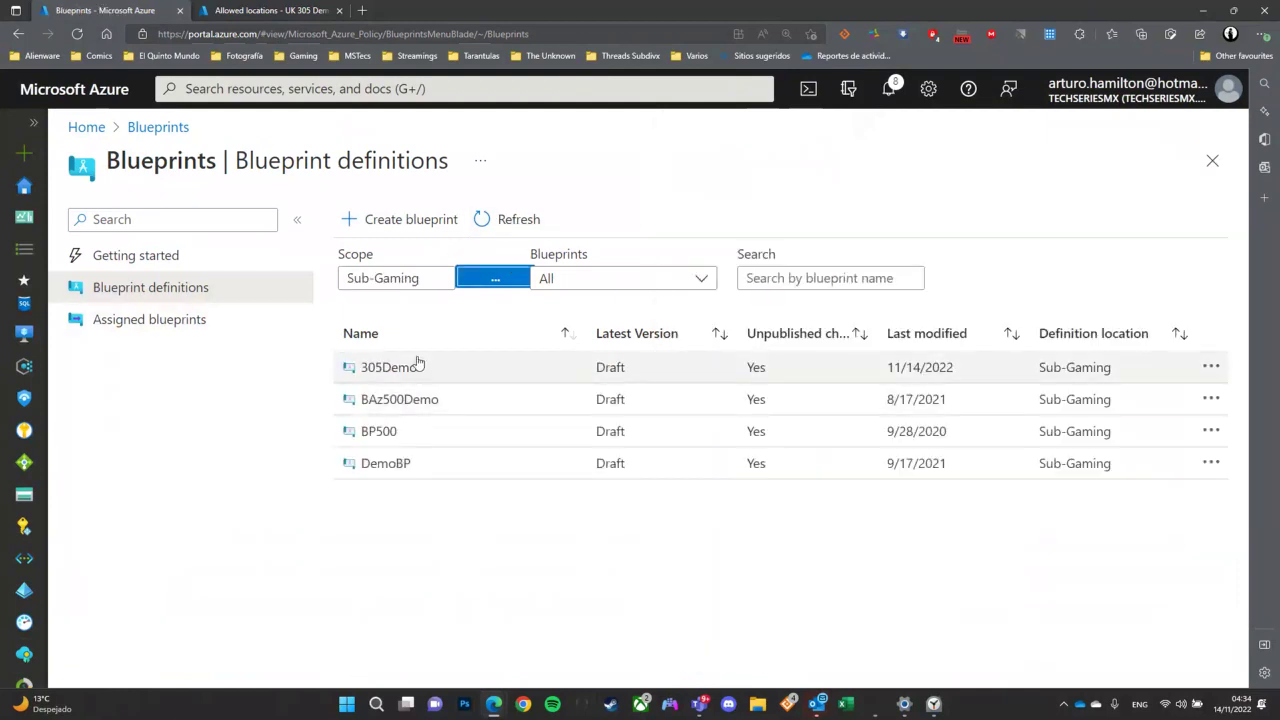
Step: Open the 305Demo blueprint, review its details and latest artifacts, and close it
click(392, 368)
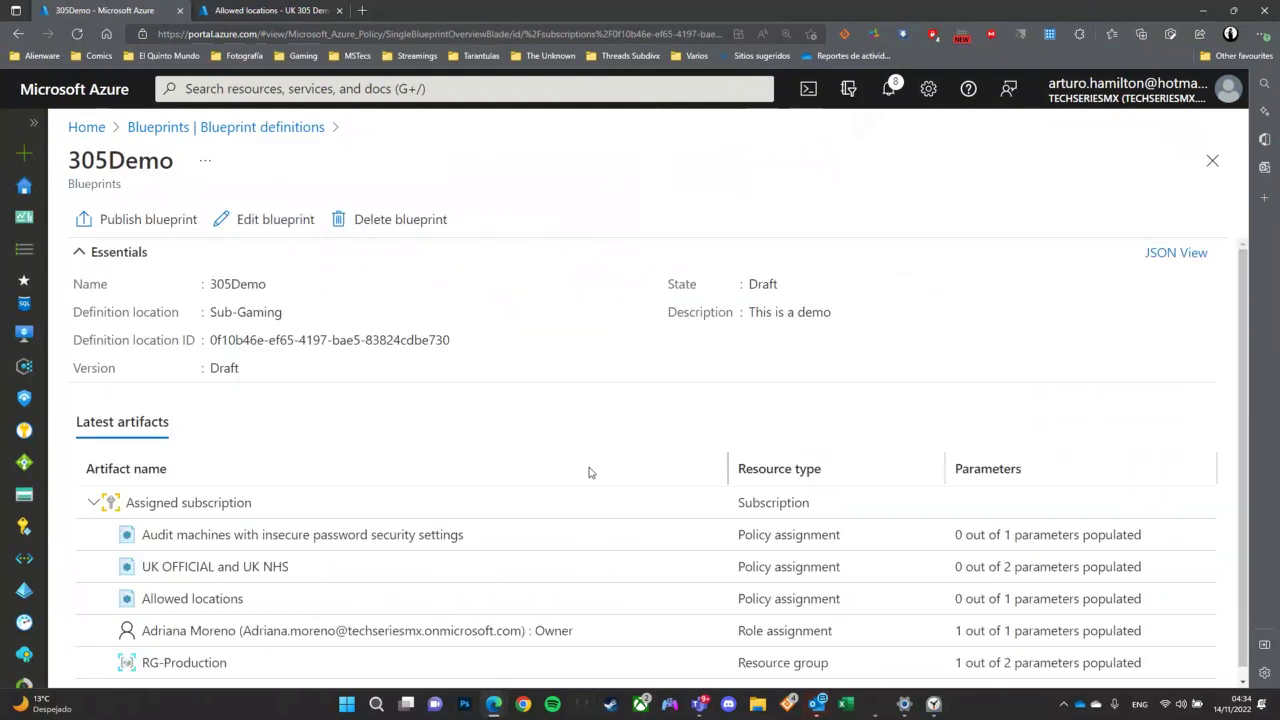
scroll(470, 560, down, 1)
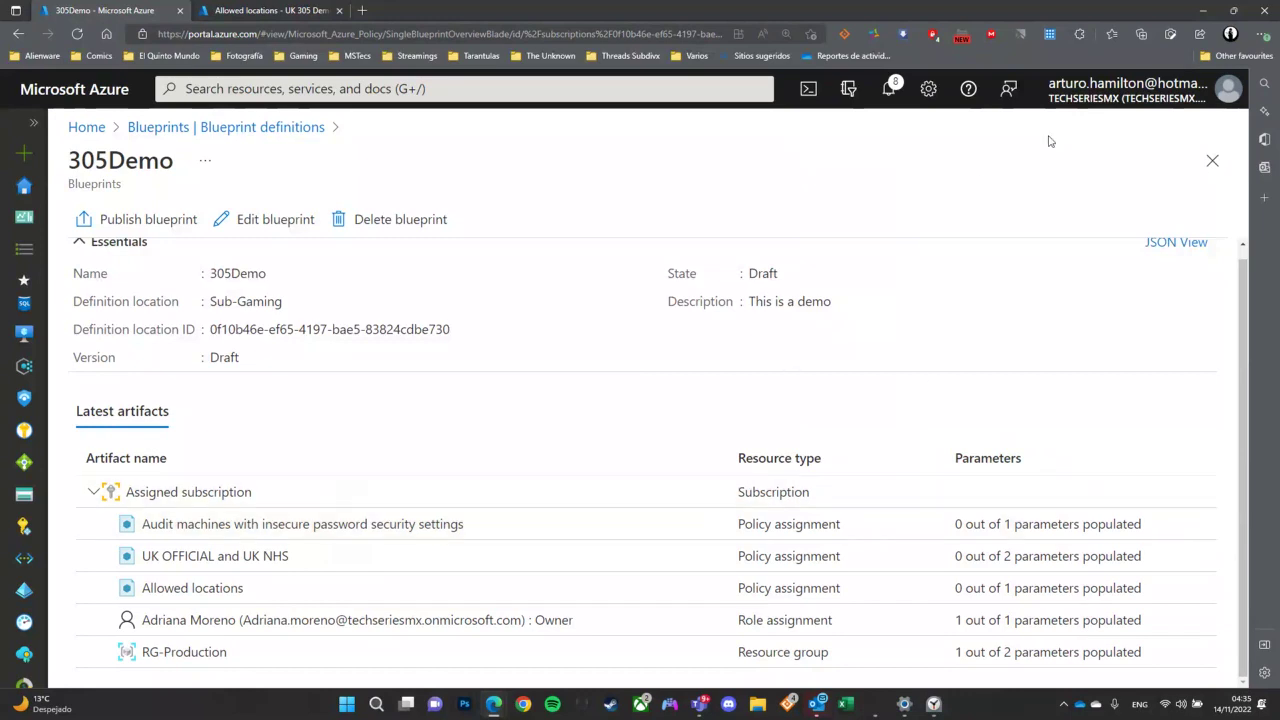
click(1212, 160)
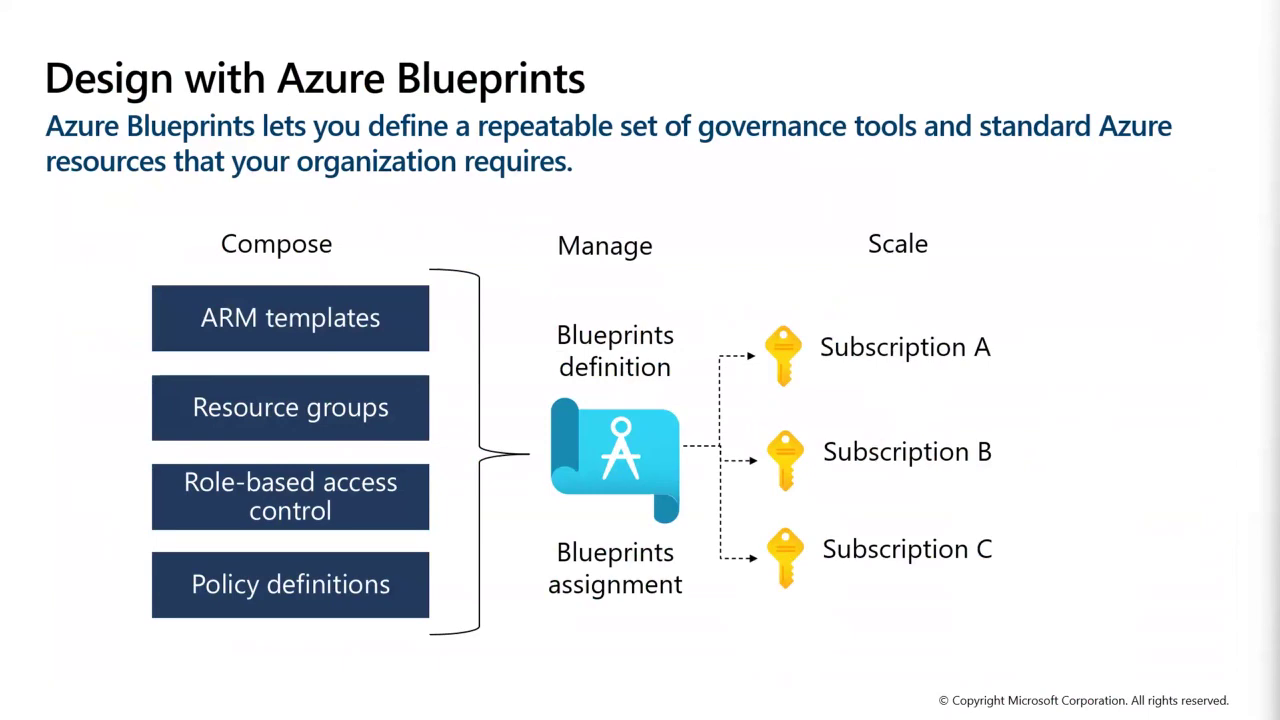
key(Right)
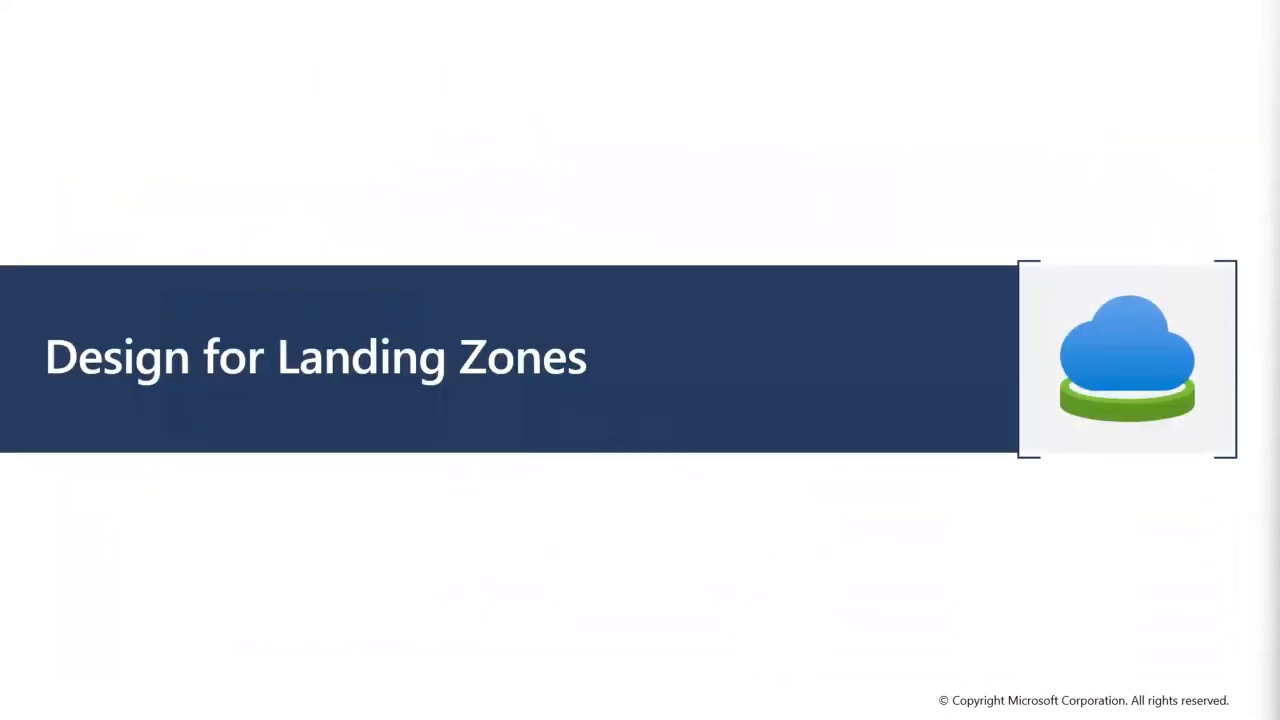